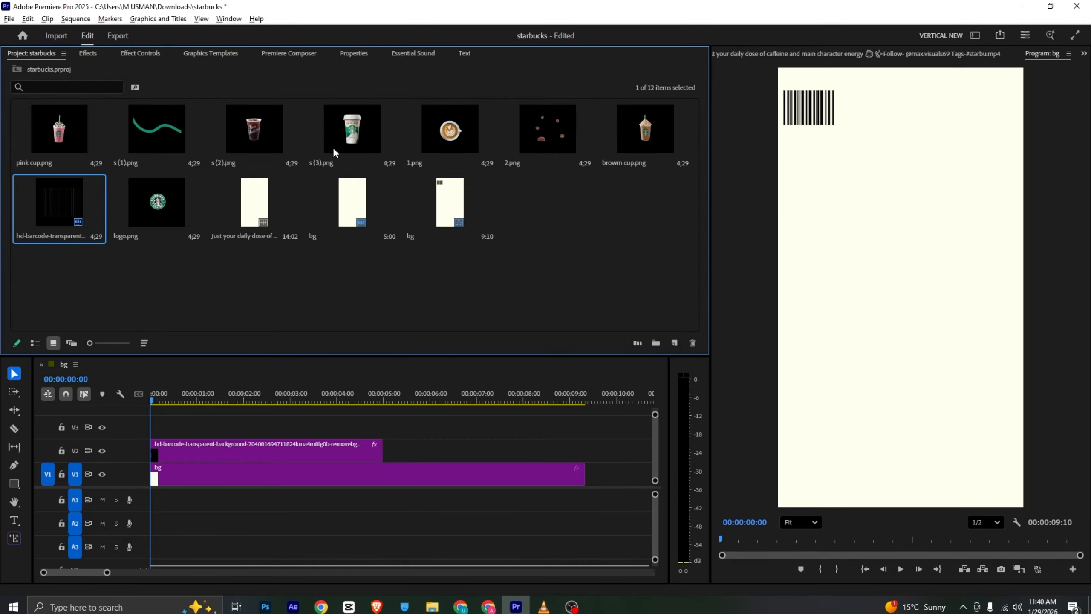
Place s (3).png on track V3 at the sequence start and check a slightly later moment of the reference video in VLC
drag(333, 146, 195, 416)
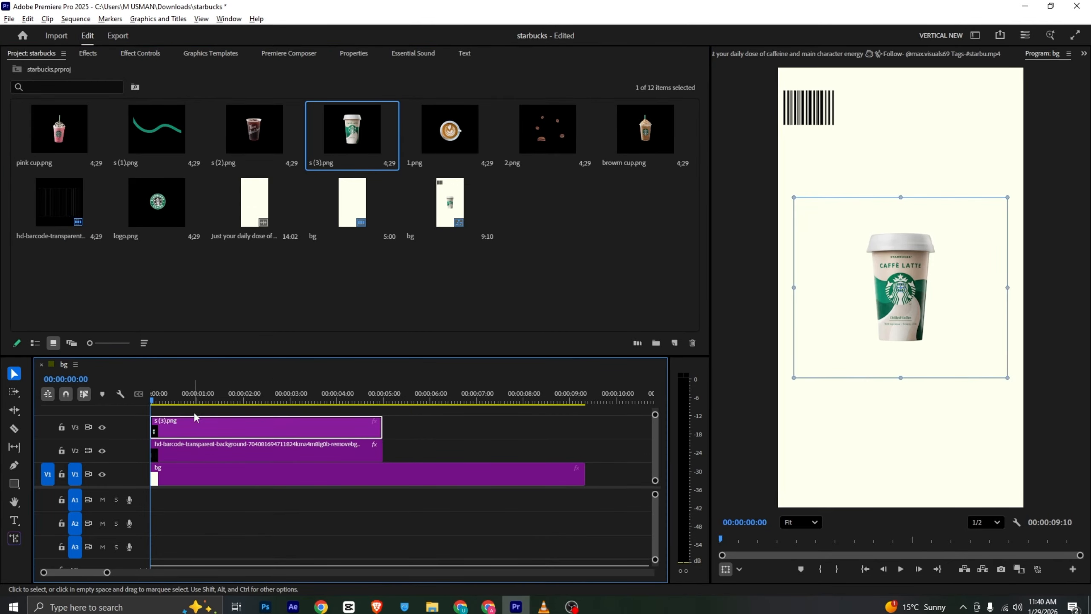
key(alt+Tab)
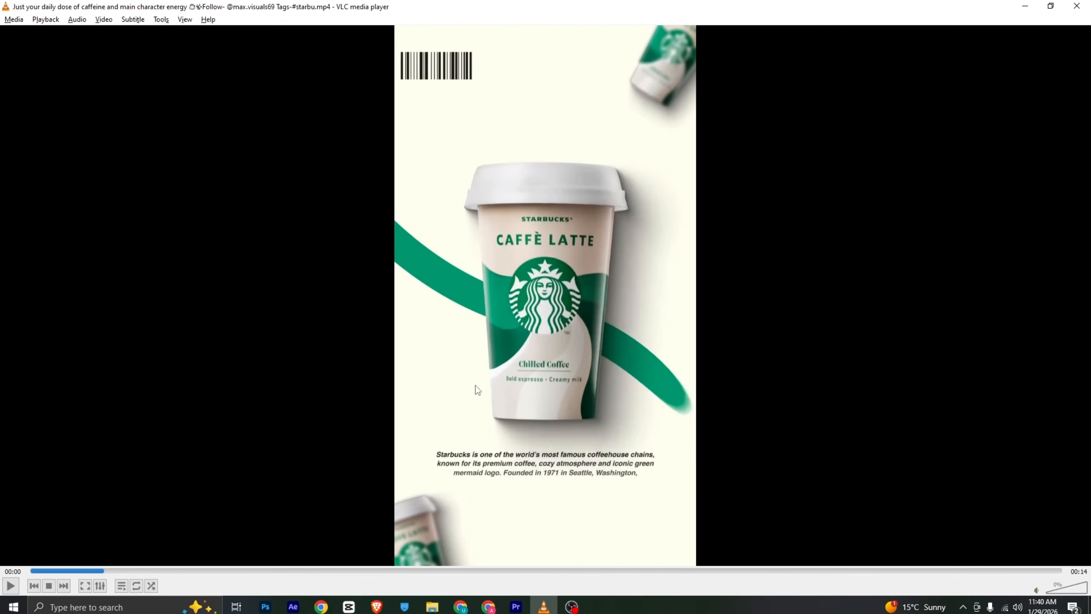
mouse_move(102, 572)
mouse_down()
mouse_move(83, 573)
mouse_move(111, 572)
mouse_up()
key(alt+Tab)
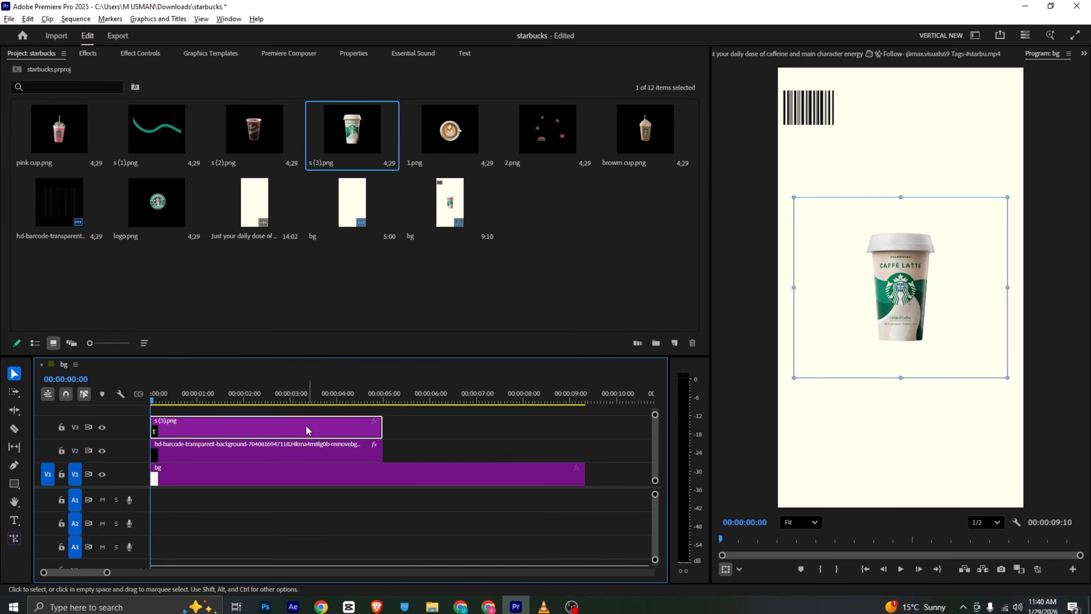
Scale the s (3).png cup to 79, rotate it 20°, and move it into the frame's upper-right corner at 995, 85
click(153, 53)
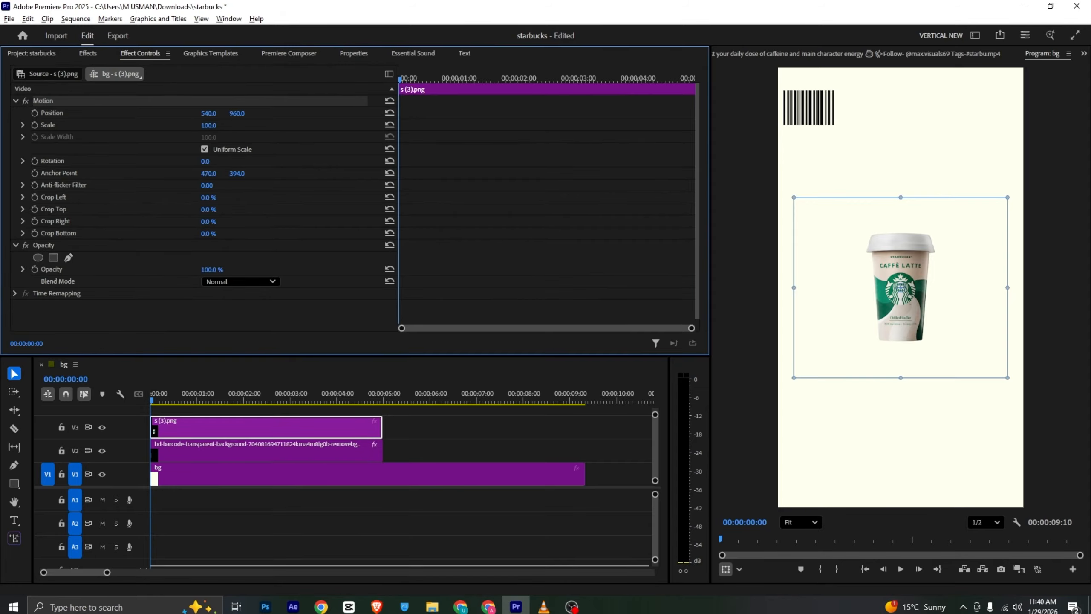
drag(210, 126, 221, 161)
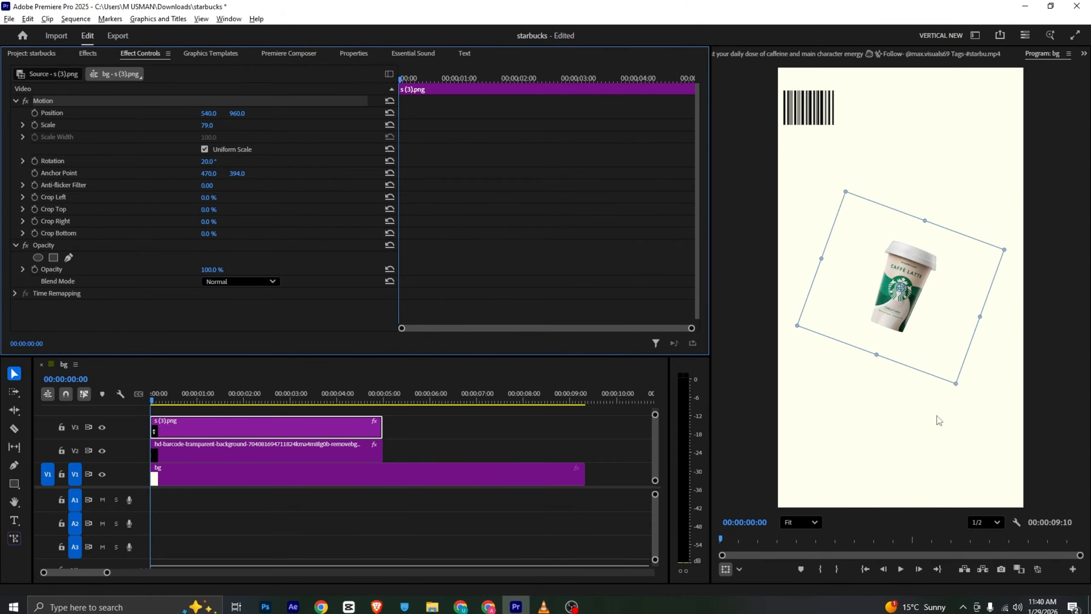
drag(925, 293, 1022, 108)
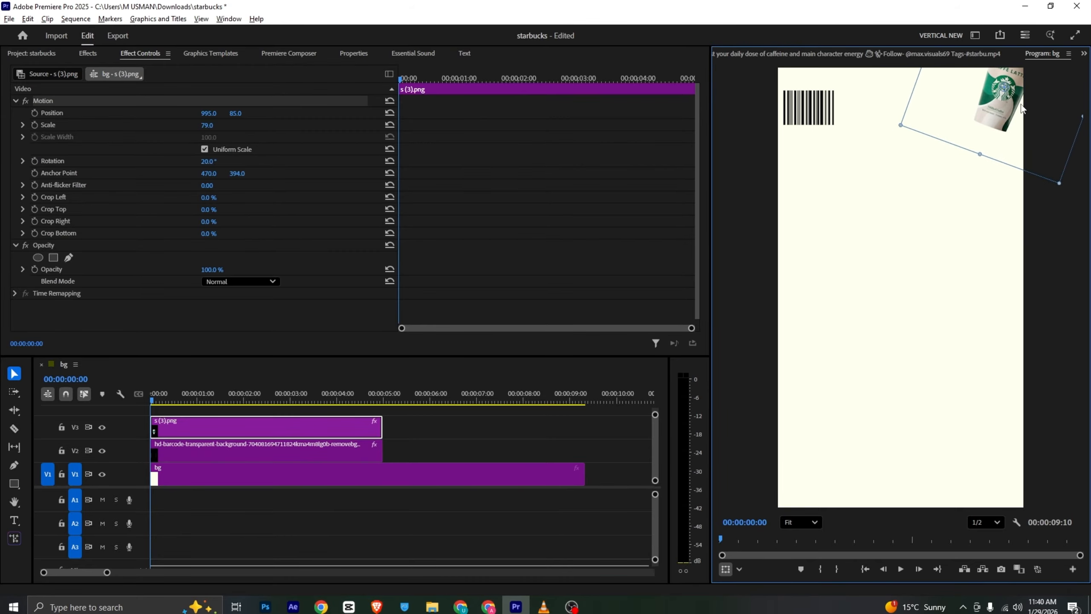
key(alt+Tab)
key(alt+Tab)
Search the effects for "blur" and apply Gaussian Blur to the s (3).png cup clip
click(88, 52)
click(73, 71)
text(b)
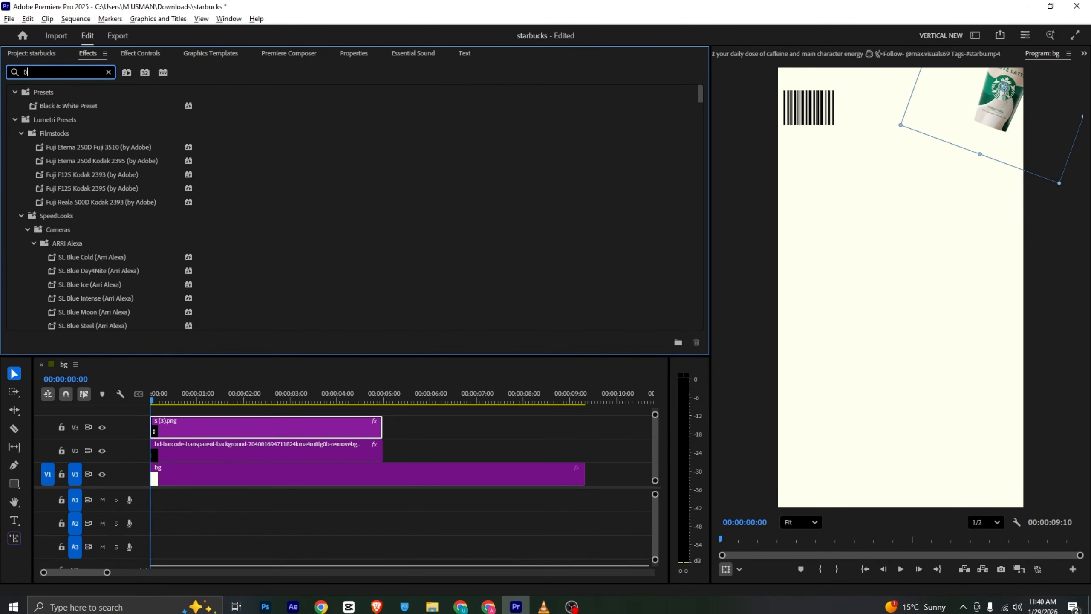
text(lur)
scroll(137, 199, down, 10)
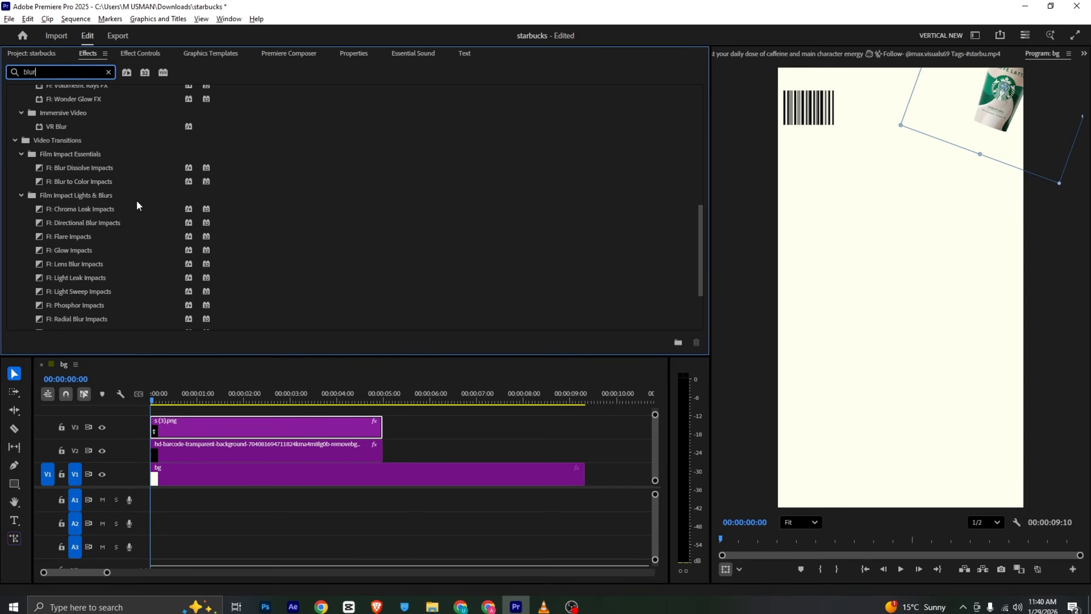
scroll(701, 200, up, 10)
drag(119, 198, 210, 460)
Set the Gaussian Blur's Blurriness on the cup clip to 20
click(141, 53)
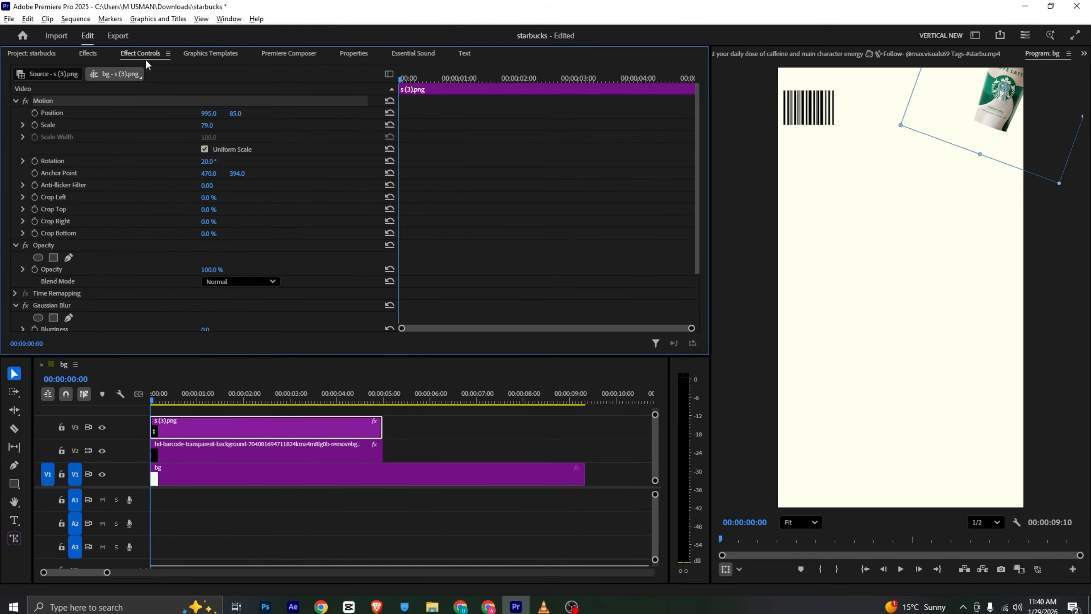
scroll(144, 228, down, 2)
click(216, 261)
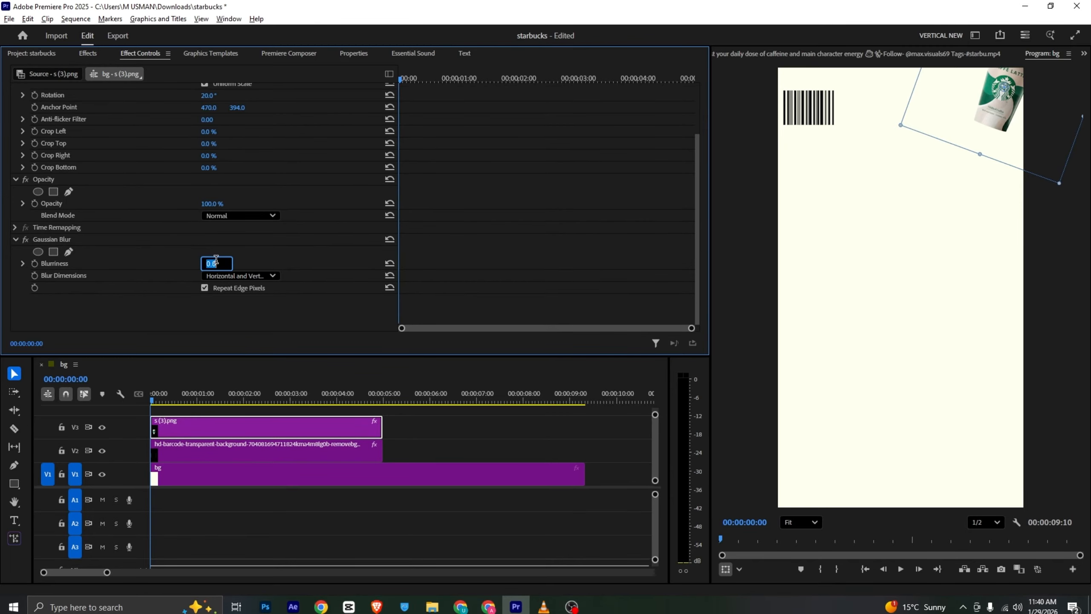
key(Return)
click(216, 263)
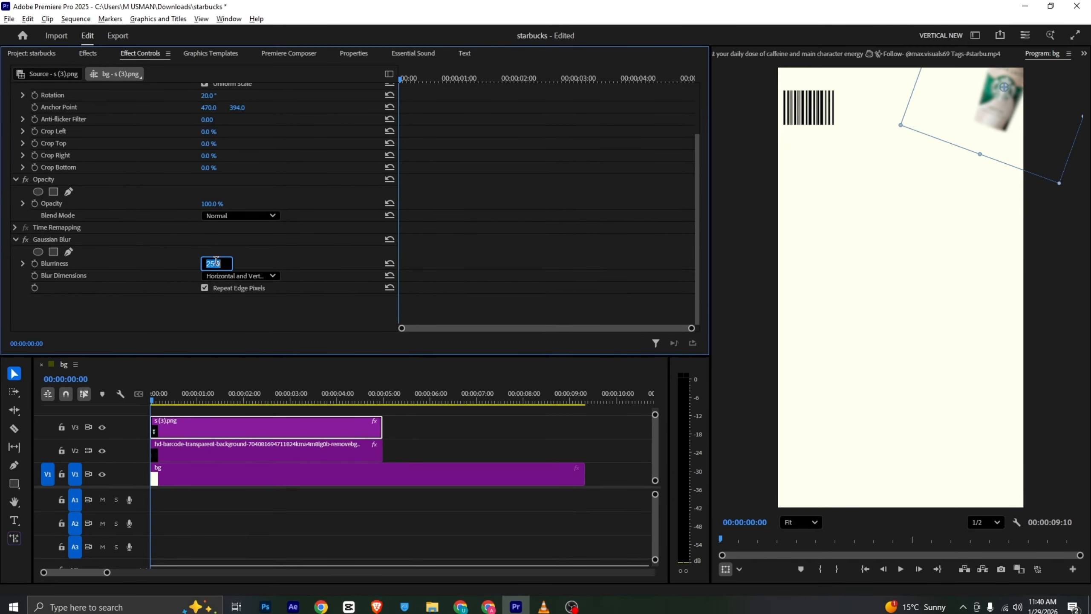
text(20)
key(Return)
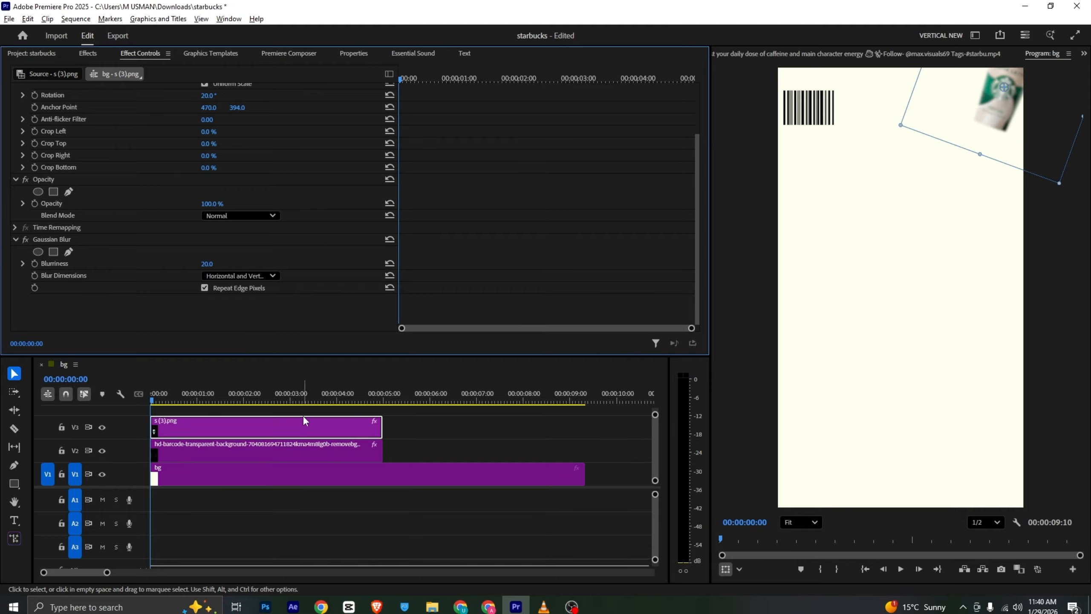
Duplicate the blurred cup clip onto track V4 and move the copy toward the frame's lower-left corner, matching the reference video
key(alt+Tab)
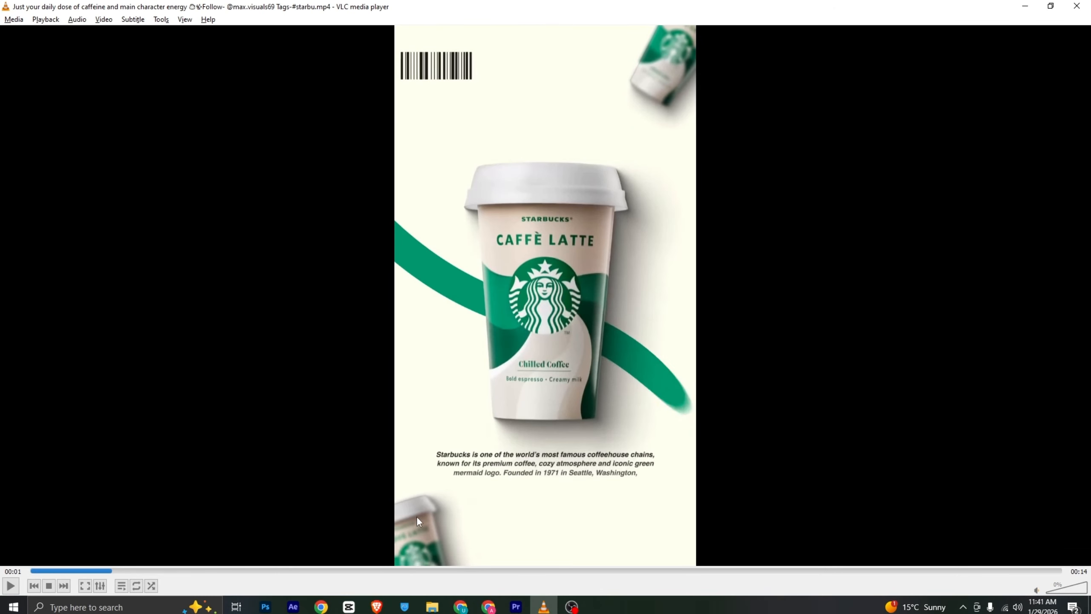
key(alt+Tab)
click(219, 428)
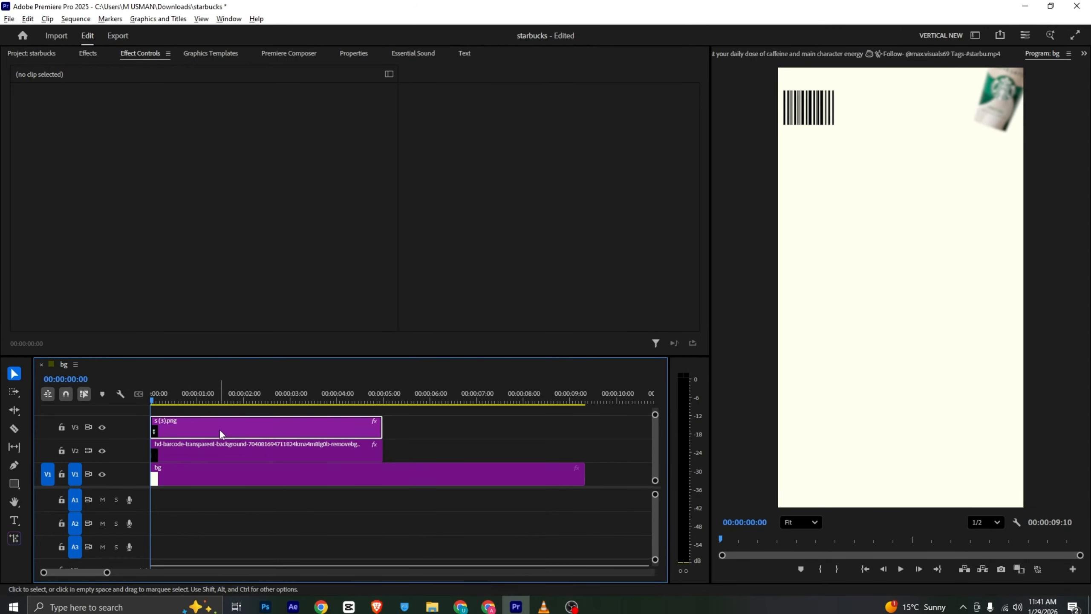
drag(219, 430, 200, 412)
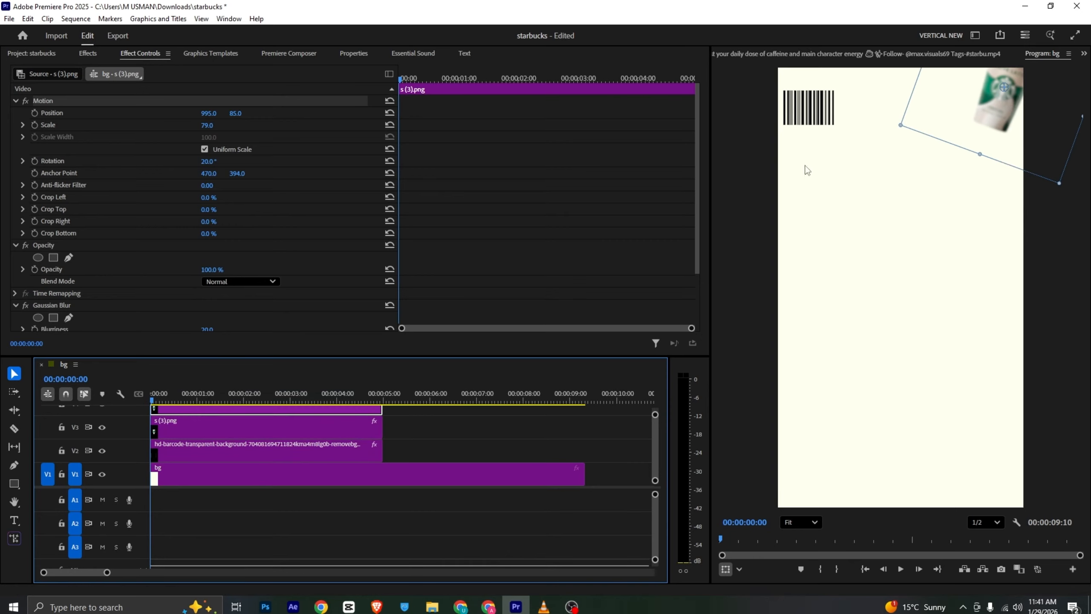
drag(988, 136, 800, 520)
key(alt+Tab)
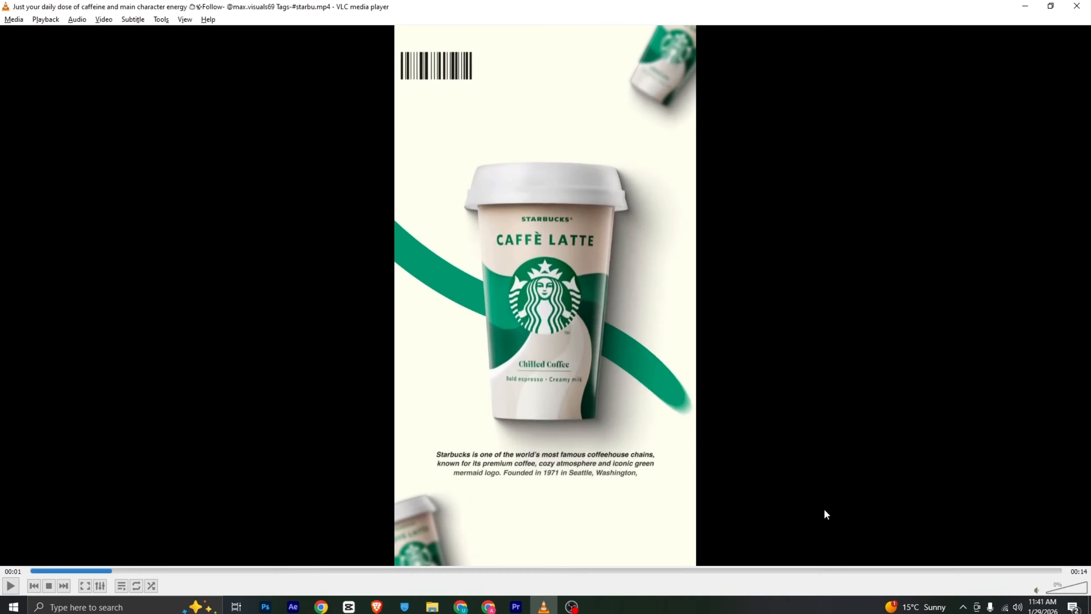
key(alt+Tab)
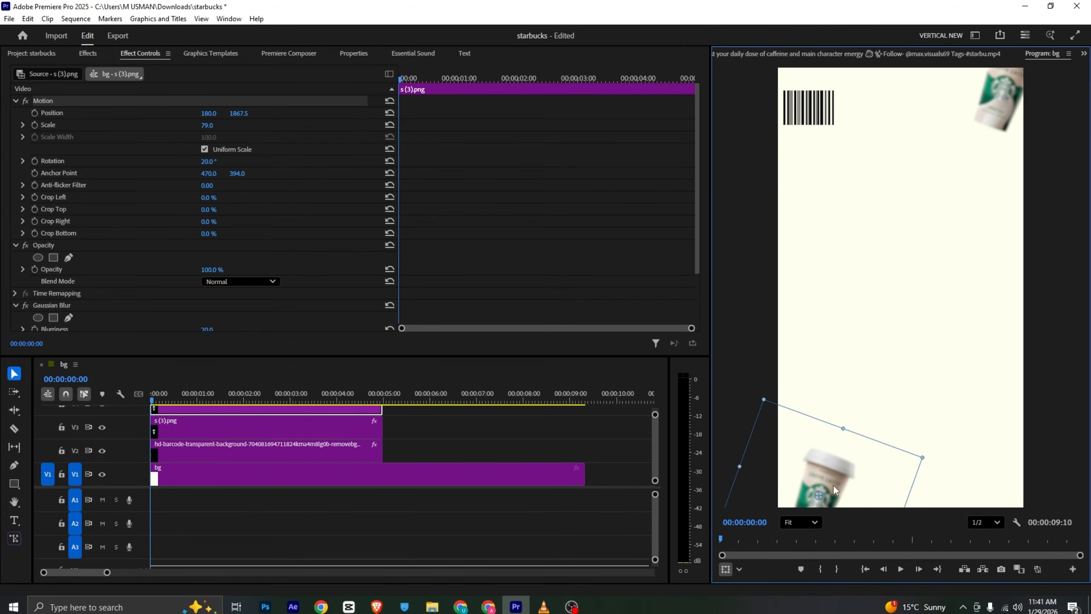
drag(834, 485, 832, 479)
key(alt+Tab)
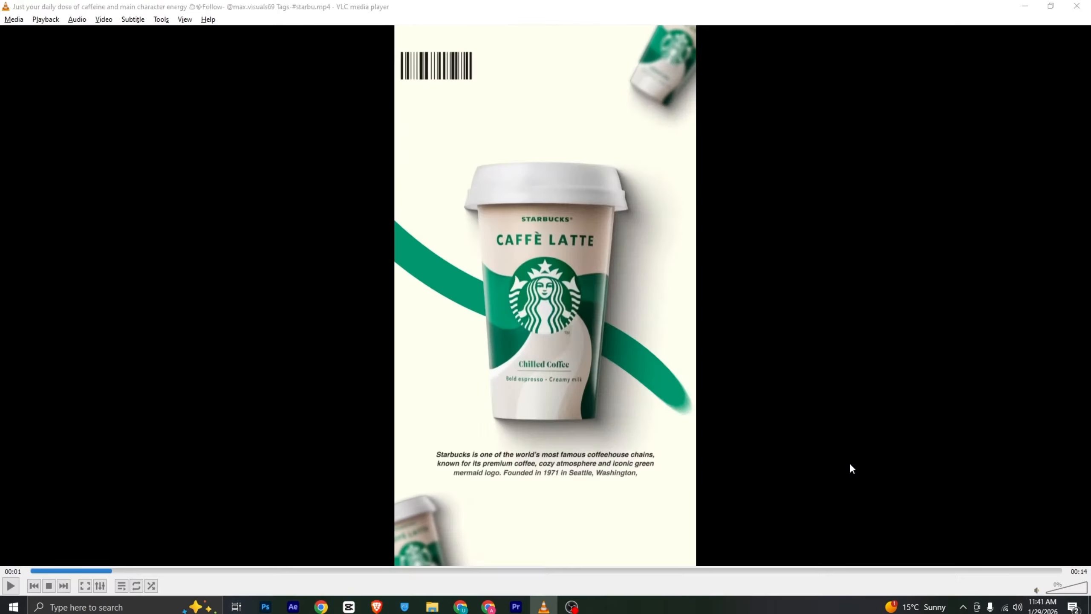
Tilt the duplicated cup counterclockwise and fit it into the frame's lower-left corner as in the reference video
key(alt+Tab)
drag(208, 162, 184, 162)
key(alt+Tab)
key(alt+Tab)
drag(820, 470, 822, 459)
click(595, 422)
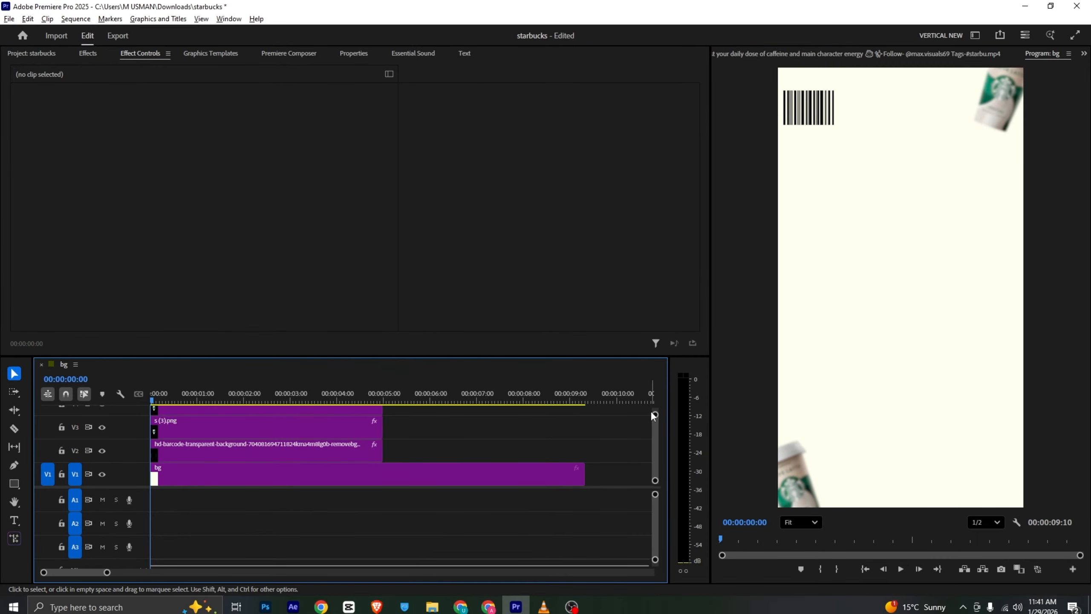
Place the green wave s (1).png on track V5 at the sequence start, above the two cup clips
key(alt+Tab)
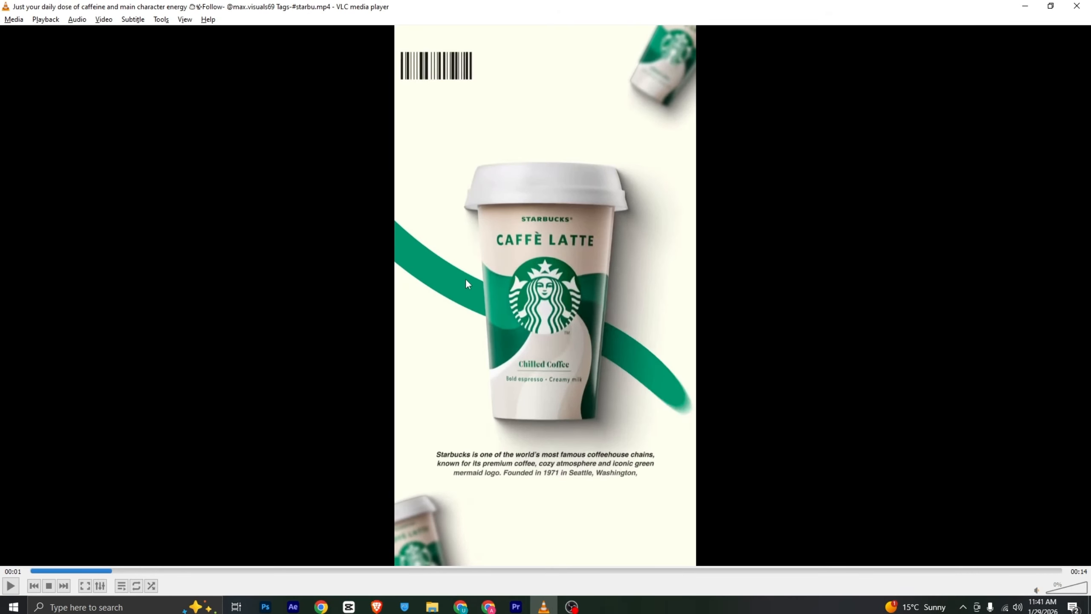
key(alt+Tab)
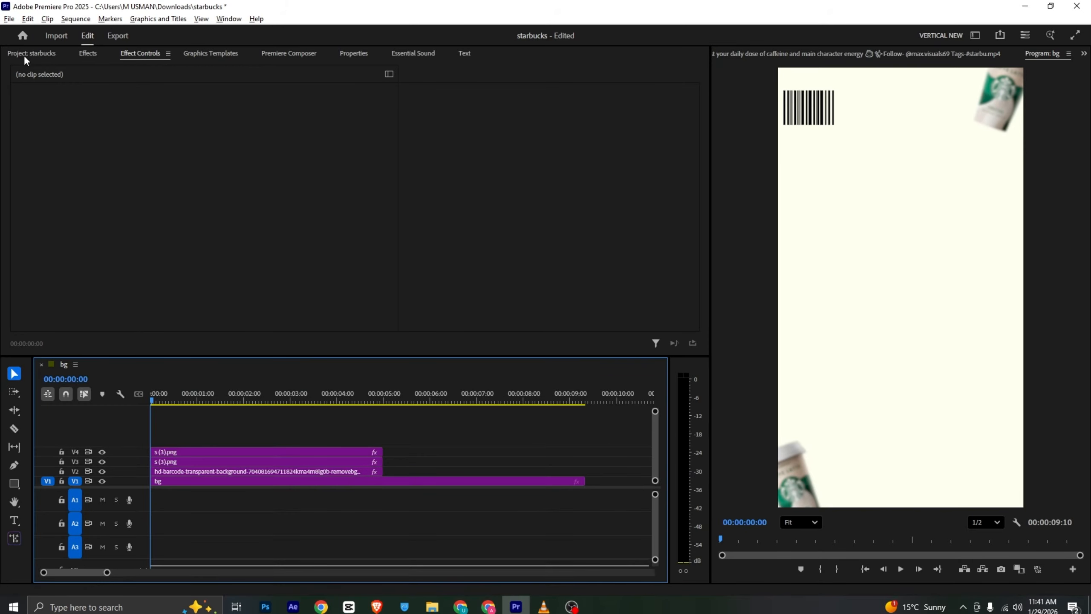
click(25, 54)
drag(164, 125, 157, 434)
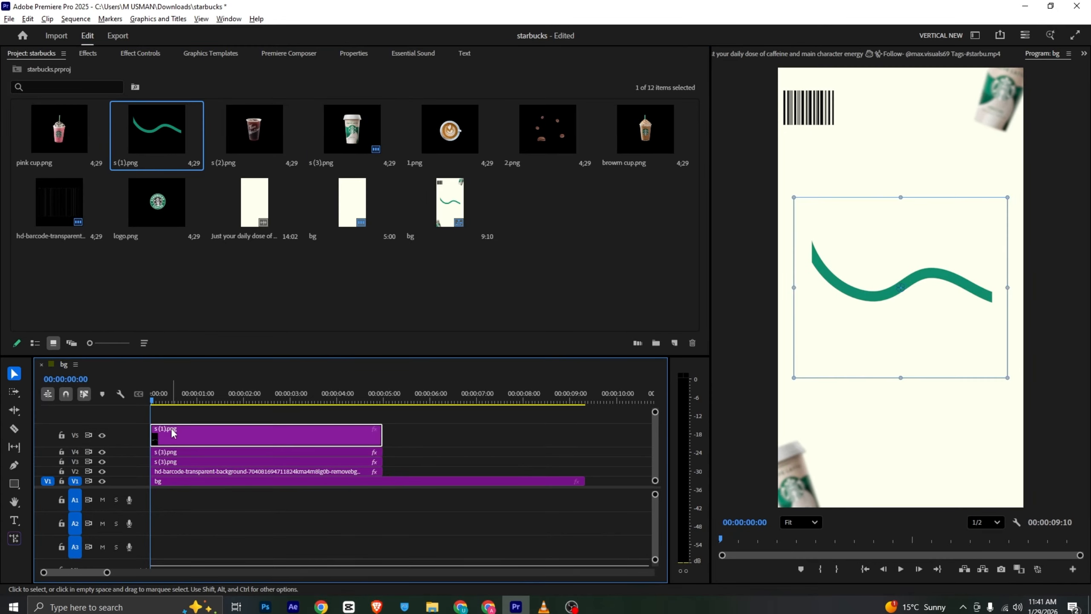
Scale the green wave to 250, rotate it 29°, and move it to 505, 1012.5, using the reference video as a guide
click(145, 54)
drag(208, 125, 250, 125)
mouse_move(205, 161)
mouse_down()
mouse_move(223, 161)
mouse_move(212, 161)
mouse_up()
key(alt+Tab)
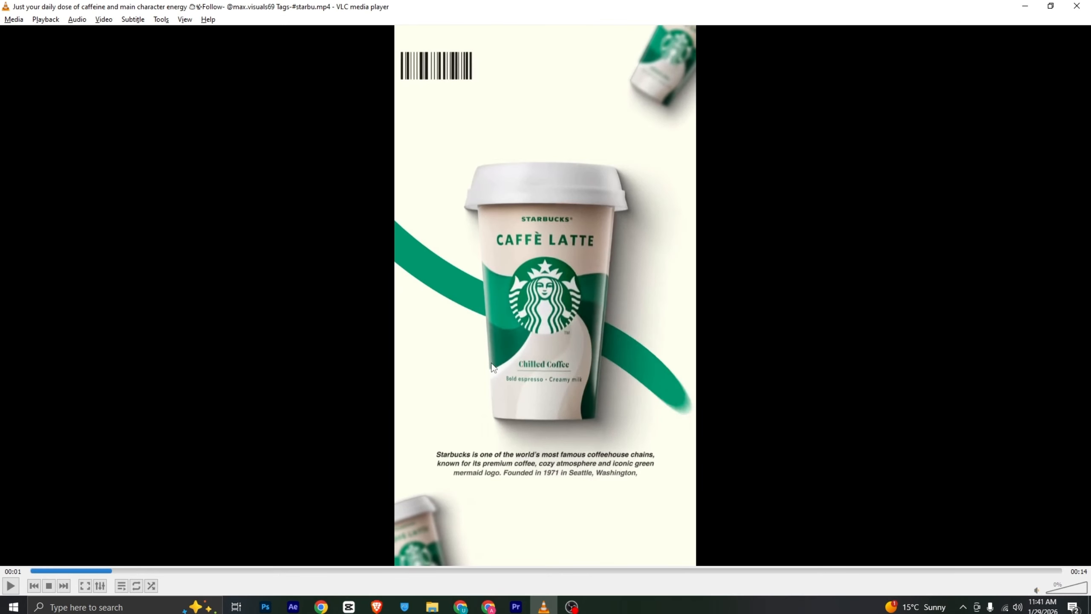
drag(110, 572, 132, 574)
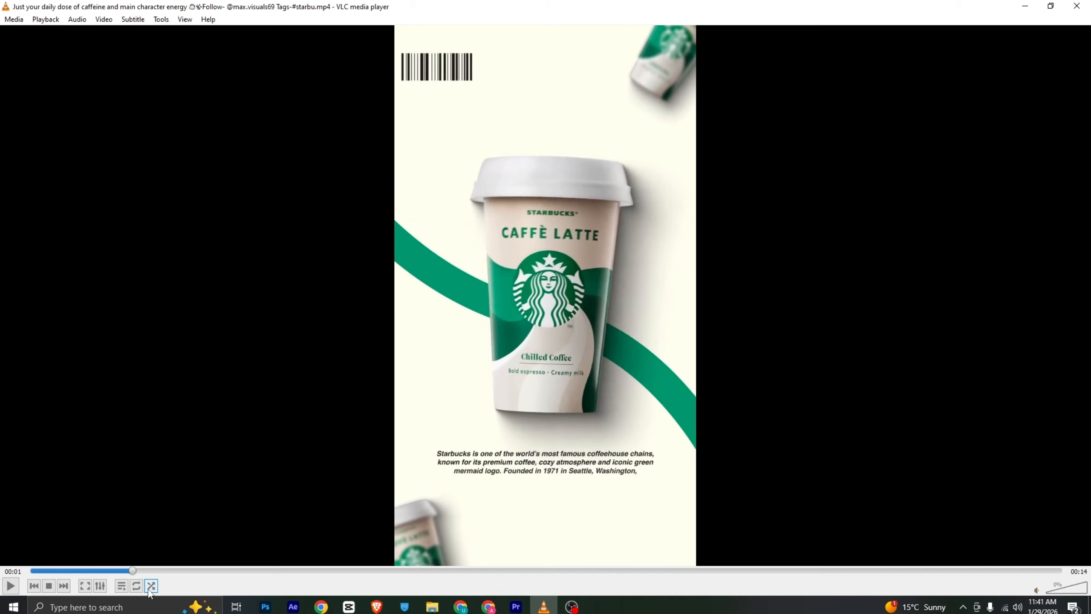
key(alt+Tab)
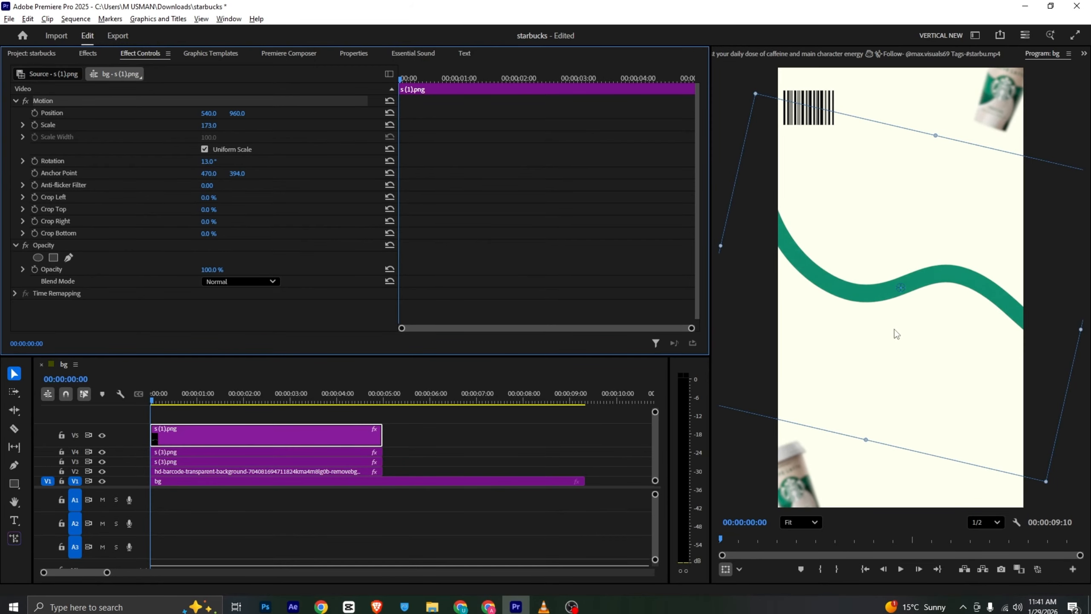
drag(208, 126, 251, 125)
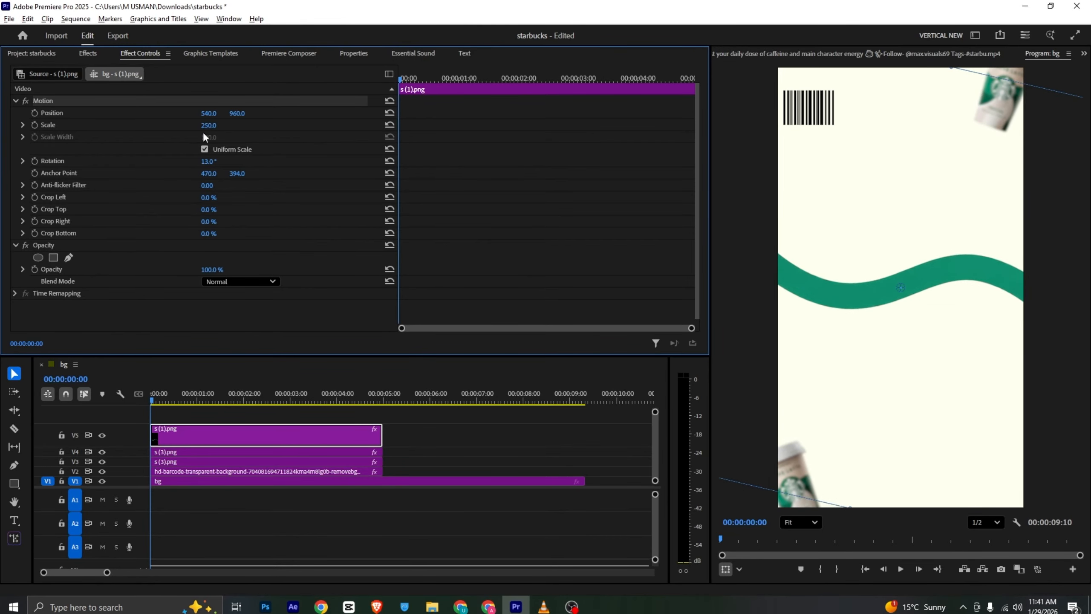
click(217, 163)
drag(215, 161, 223, 161)
drag(922, 268, 910, 284)
click(217, 413)
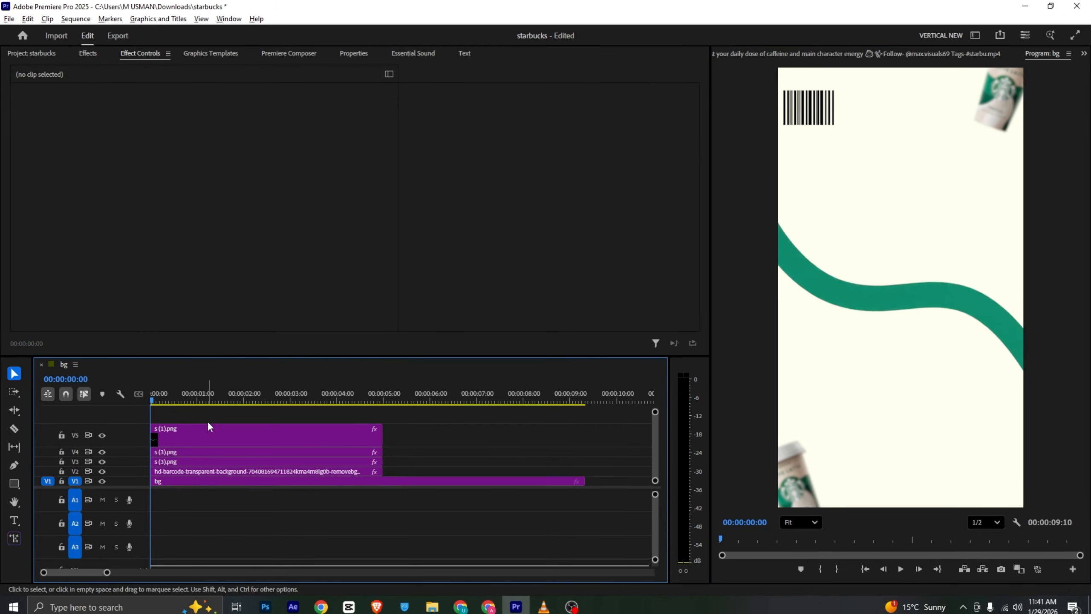
Draw a closed four-point opacity mask around the whole green wave on the s (1).png clip, extending past both frame edges
click(215, 428)
scroll(37, 256, down, 1)
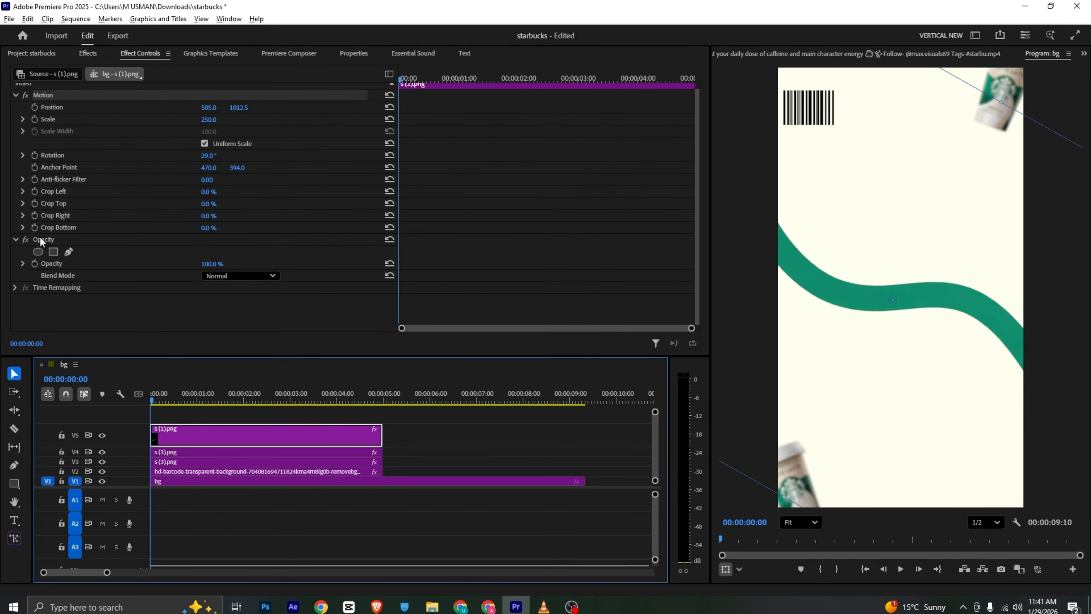
click(69, 251)
click(735, 190)
click(1077, 225)
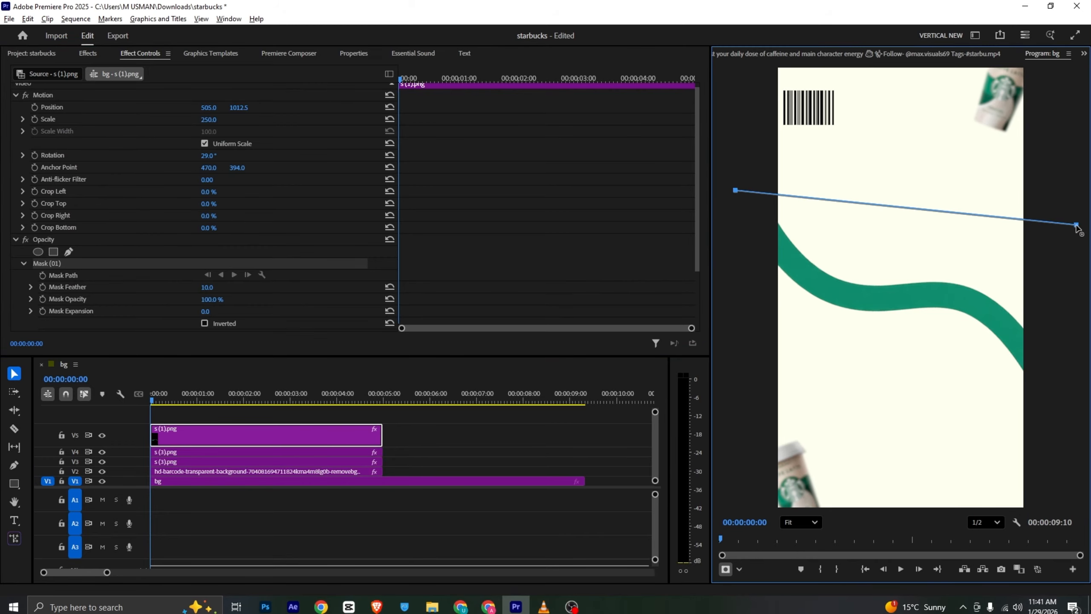
click(1075, 433)
click(727, 423)
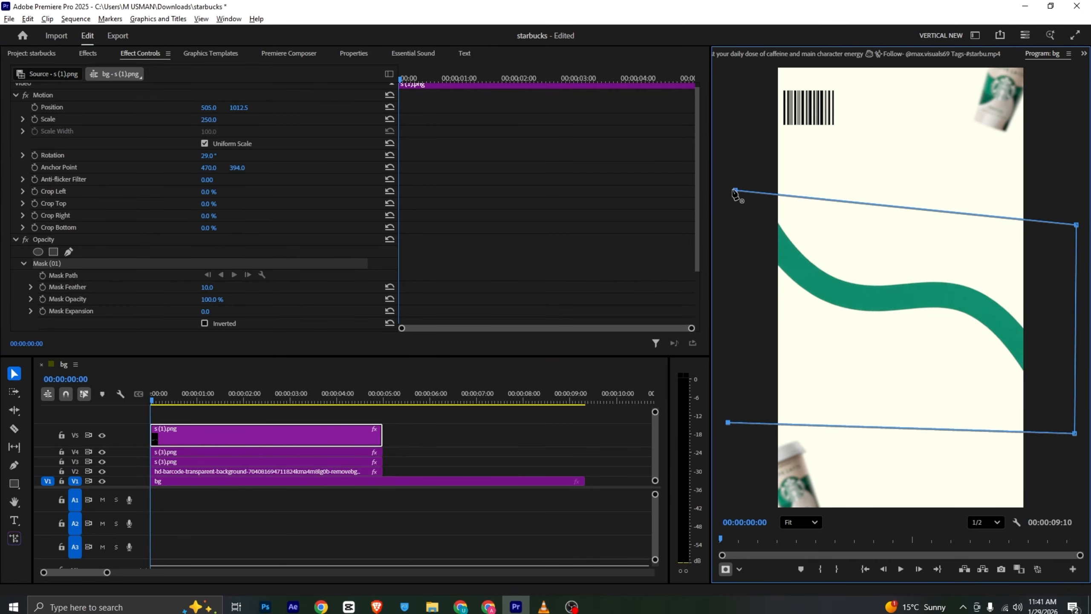
click(734, 190)
Add a Mask Path keyframe for the wave's mask and shift it to about 1.3 seconds
scroll(82, 230, down, 3)
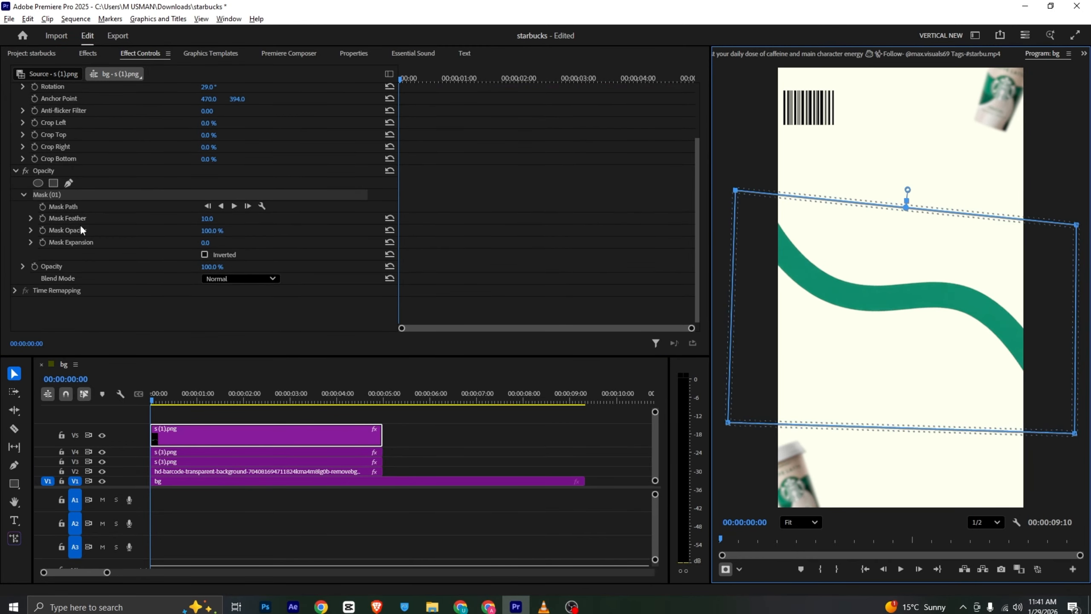
click(42, 207)
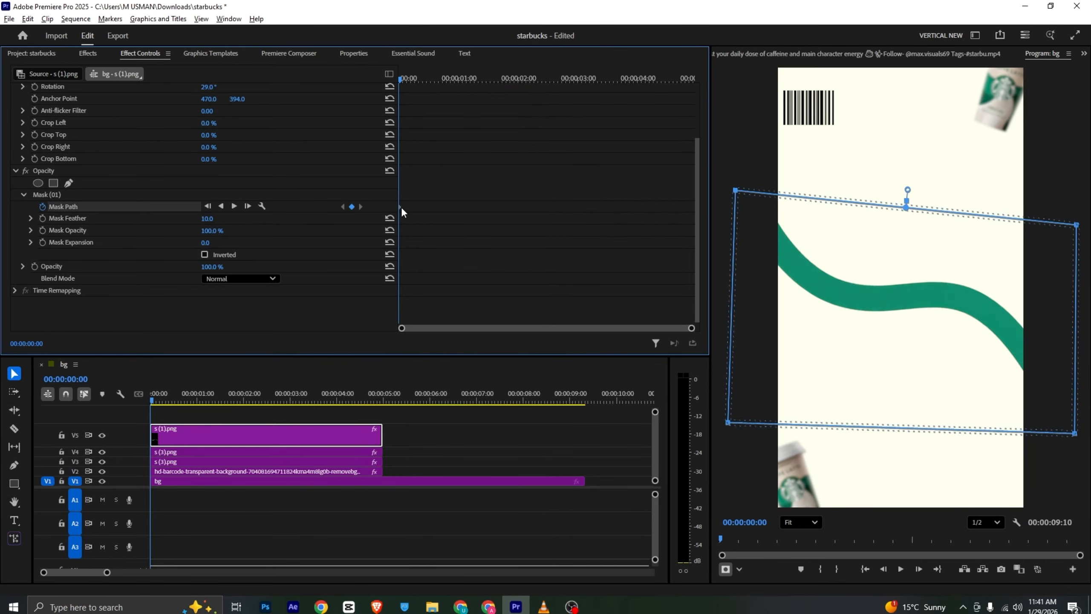
drag(401, 206, 478, 207)
Collapse the mask's right-hand points beyond the frame's left edge at the clip start to hide the wave, and play back the reveal
drag(1076, 434, 960, 386)
drag(1078, 229, 980, 213)
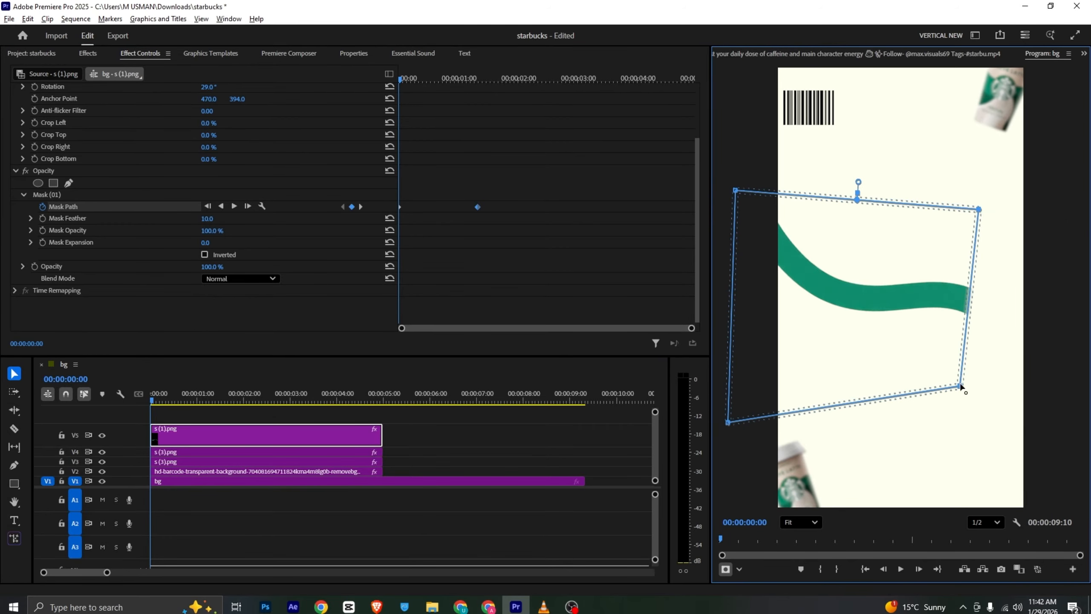
drag(961, 387, 862, 366)
drag(979, 210, 888, 203)
drag(862, 366, 779, 330)
drag(888, 203, 730, 182)
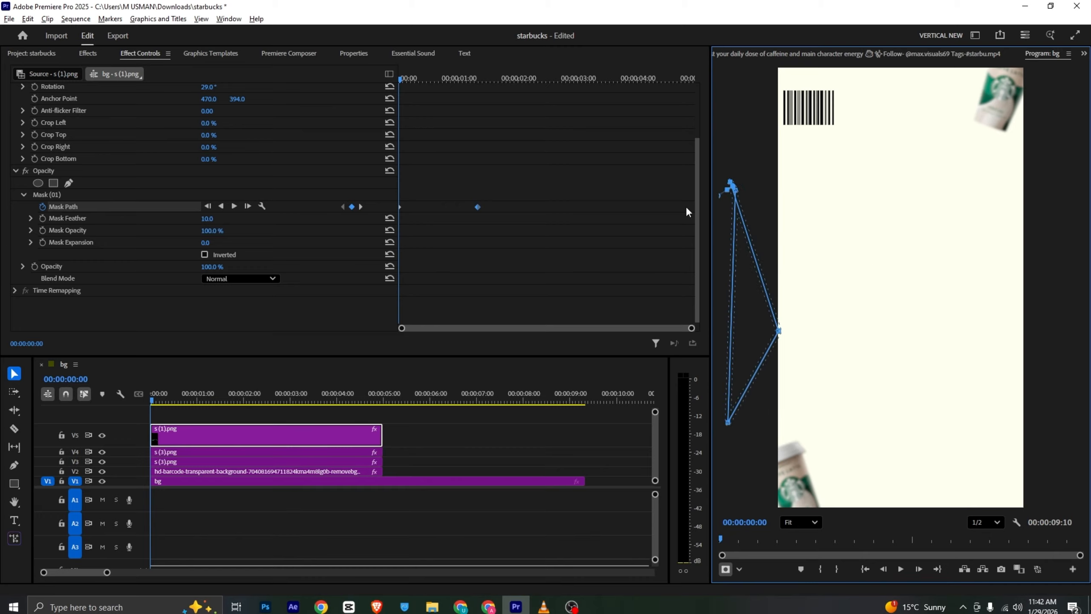
click(158, 412)
key(space)
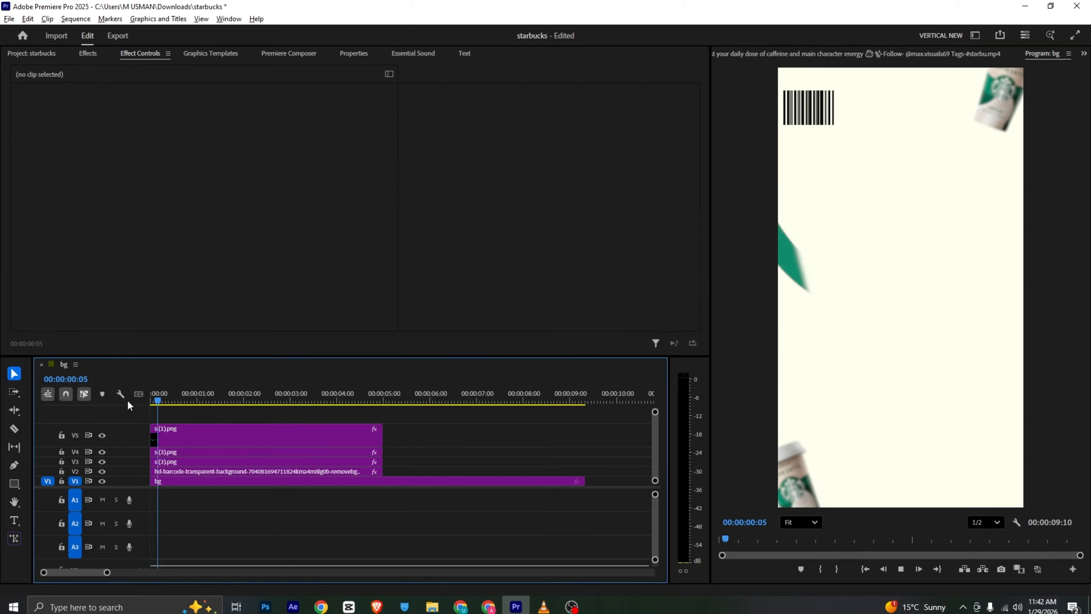
Set the mask feather on the green wave's s (1).png clip to 0 and play back the reveal
key(space)
click(202, 437)
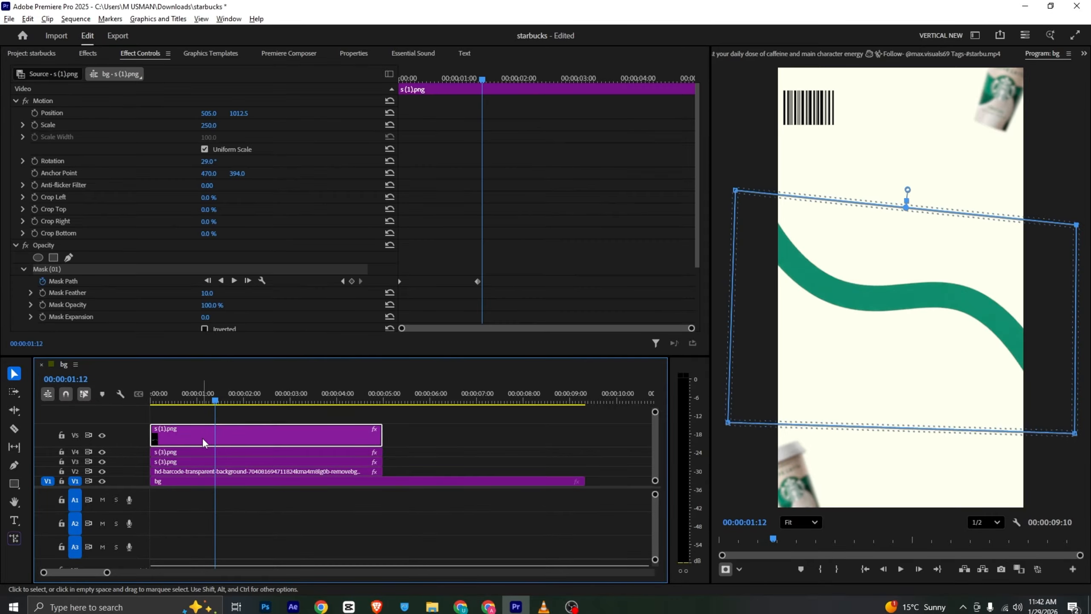
drag(215, 393, 190, 393)
scroll(205, 309, down, 5)
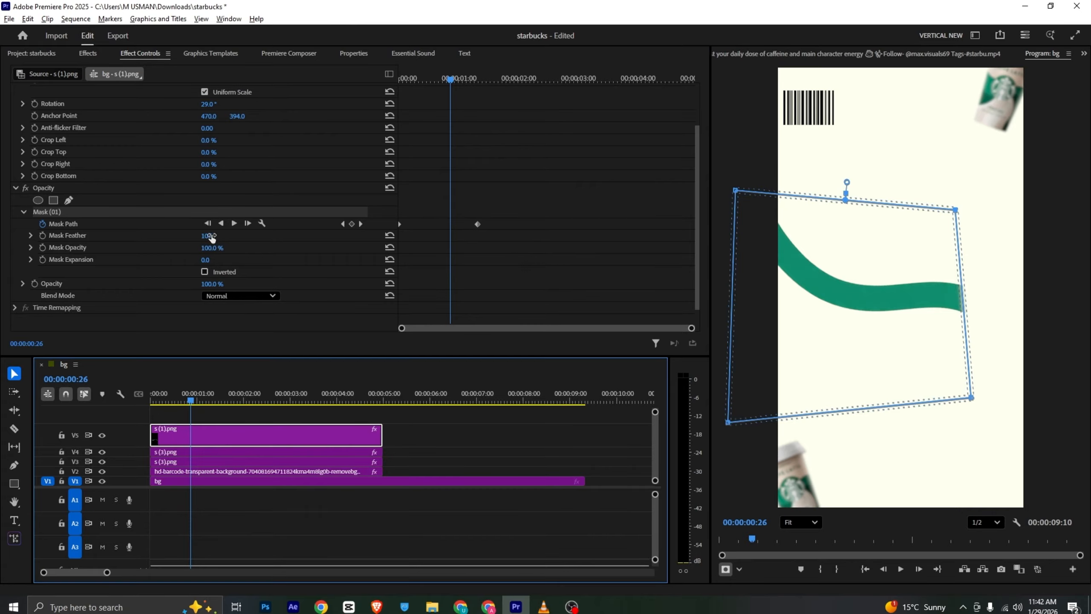
drag(212, 238, 181, 237)
click(202, 414)
key(Home)
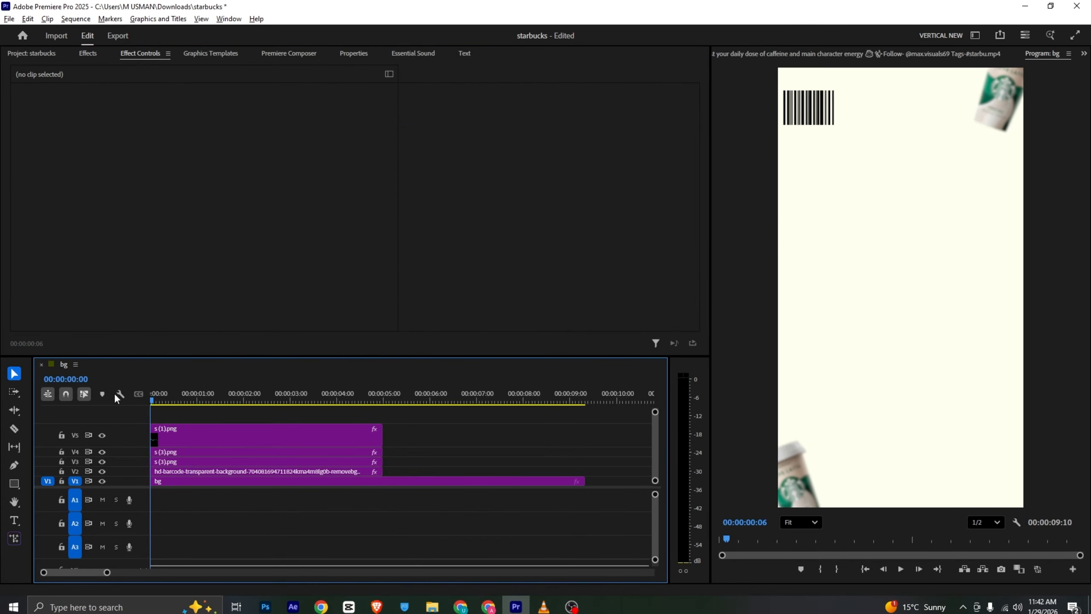
key(space)
key(space)
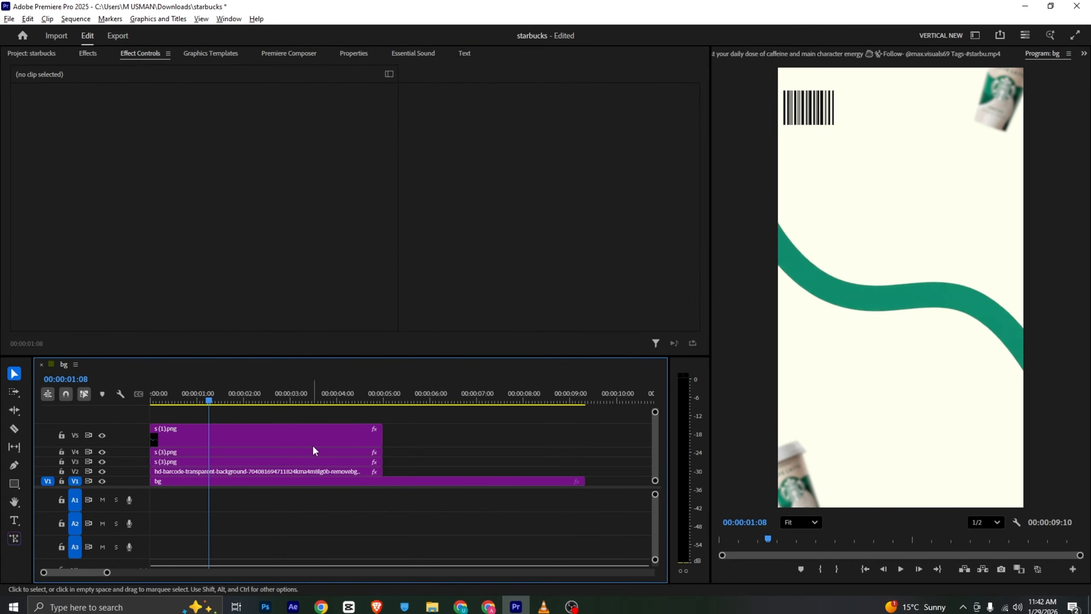
Add s (3).png at the start of the sequence on a new video track above the green wave
click(312, 446)
click(30, 53)
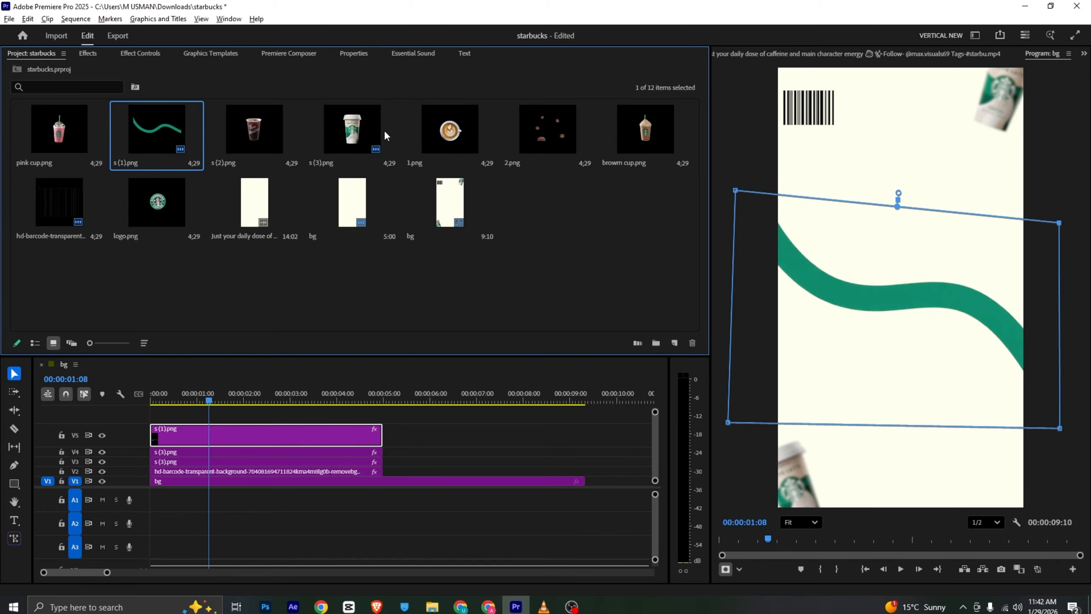
click(370, 129)
drag(174, 404, 160, 415)
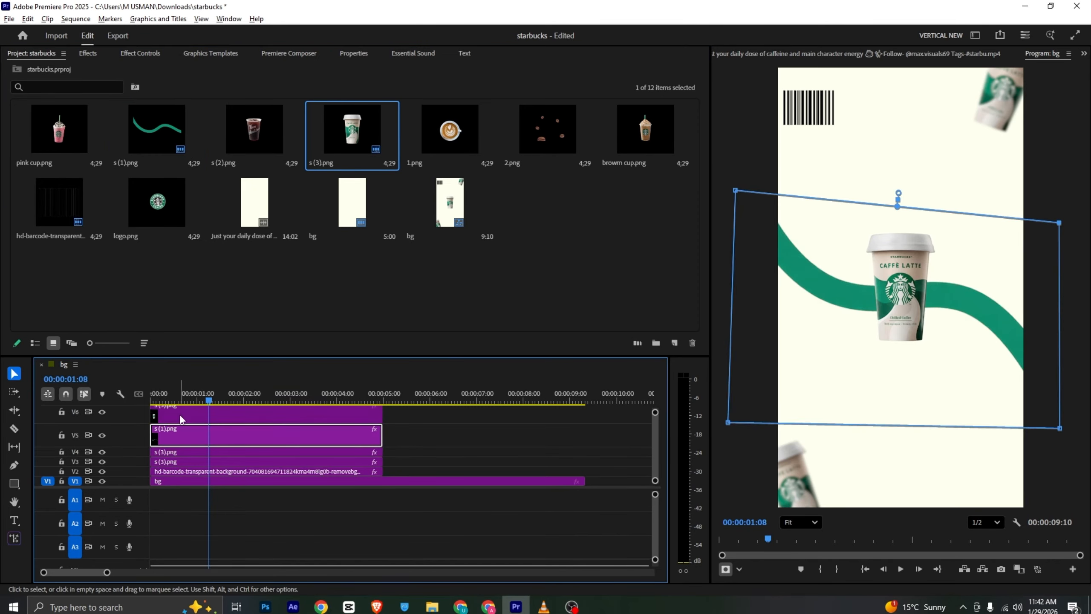
Scale the new centre cup to 197 and move it to 540, 920, comparing it with the reference video
click(153, 53)
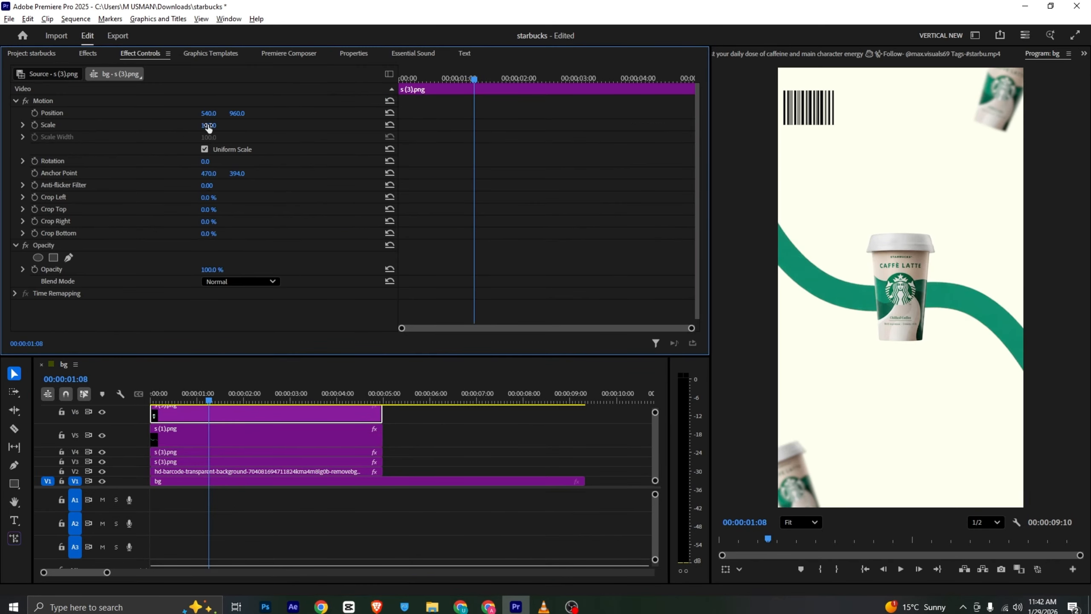
drag(209, 125, 250, 124)
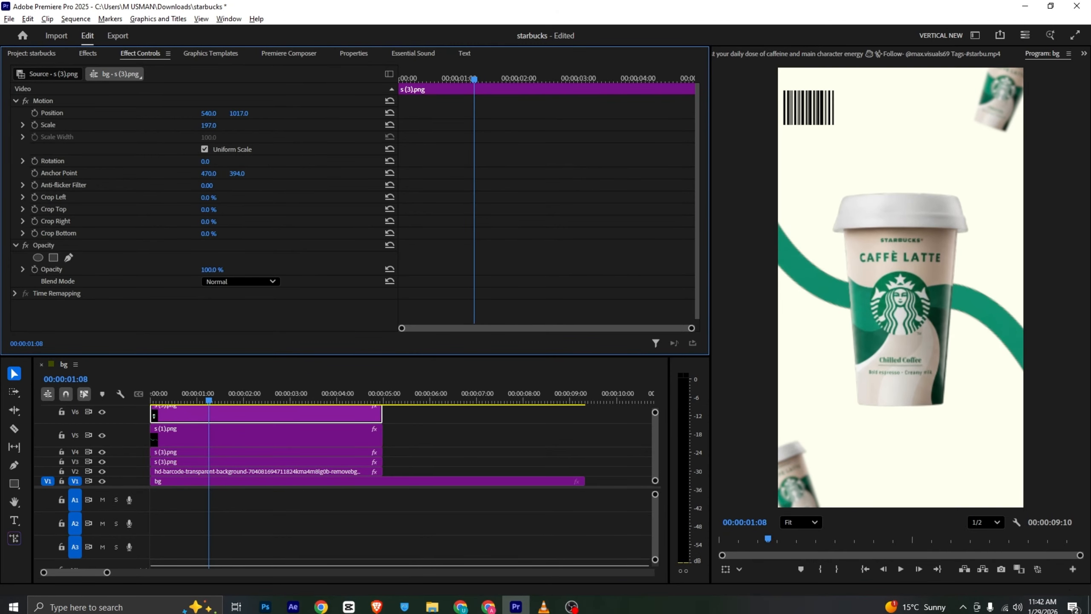
key(alt+Tab)
key(alt+Tab)
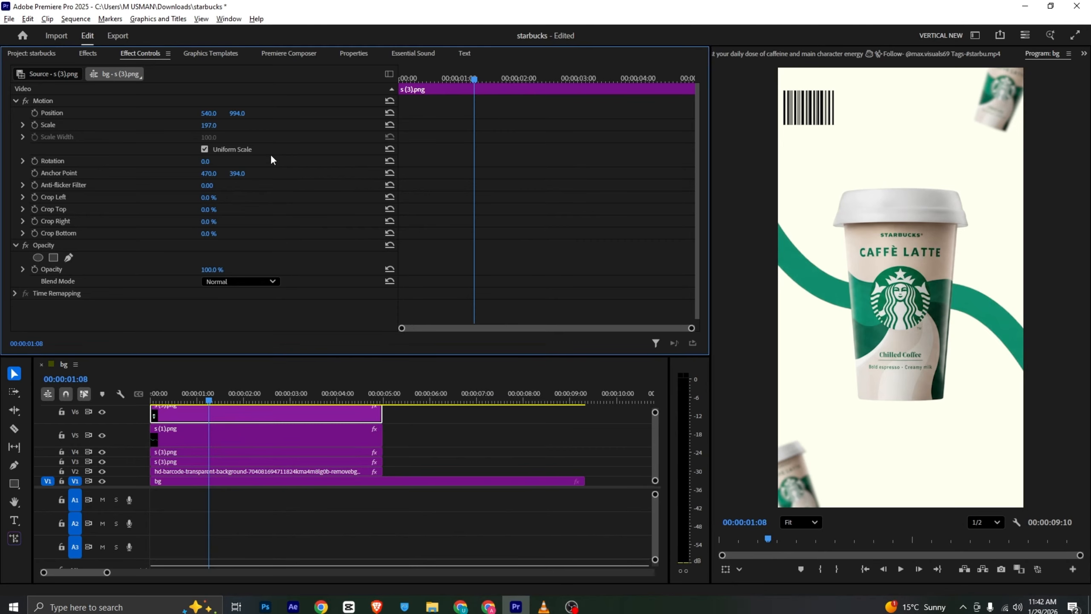
key(alt+Tab)
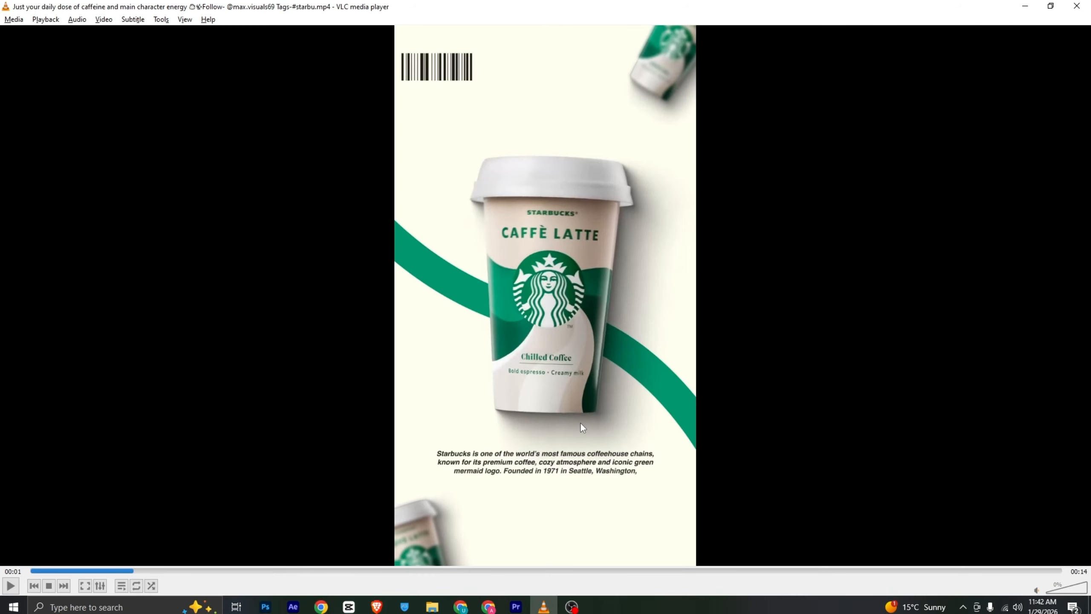
key(alt+Tab)
Find the Drop Shadow effect and apply it to the centre cup's s (3).png clip on V6
click(88, 53)
double_click(55, 73)
text(dro)
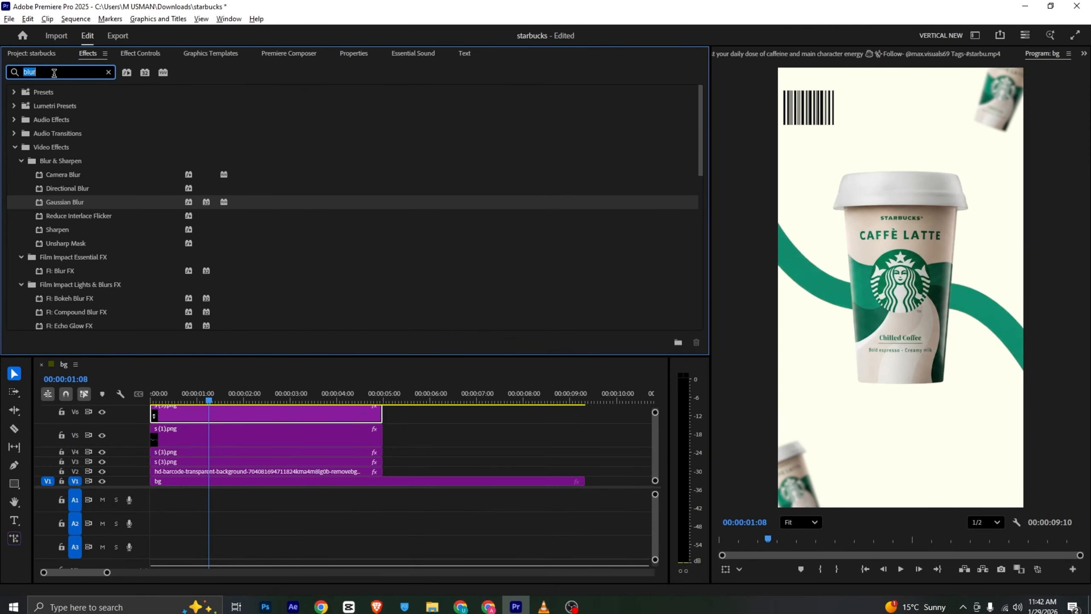
click(64, 183)
drag(66, 174, 176, 413)
click(140, 53)
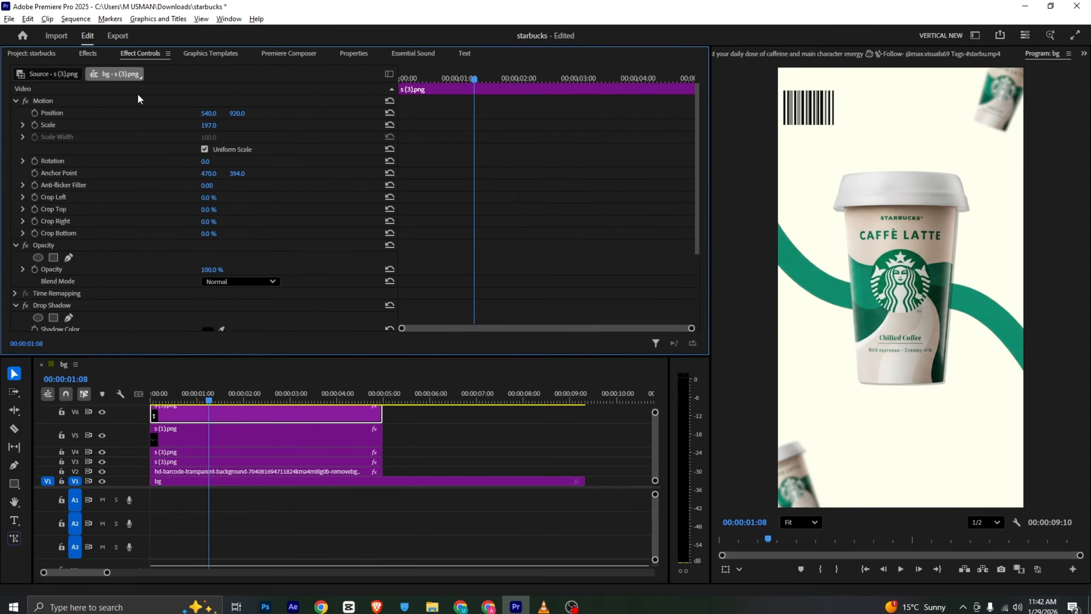
Set the cup's drop shadow to 100% opacity, 181° direction, 38 distance and 133 softness
scroll(155, 215, down, 5)
click(201, 247)
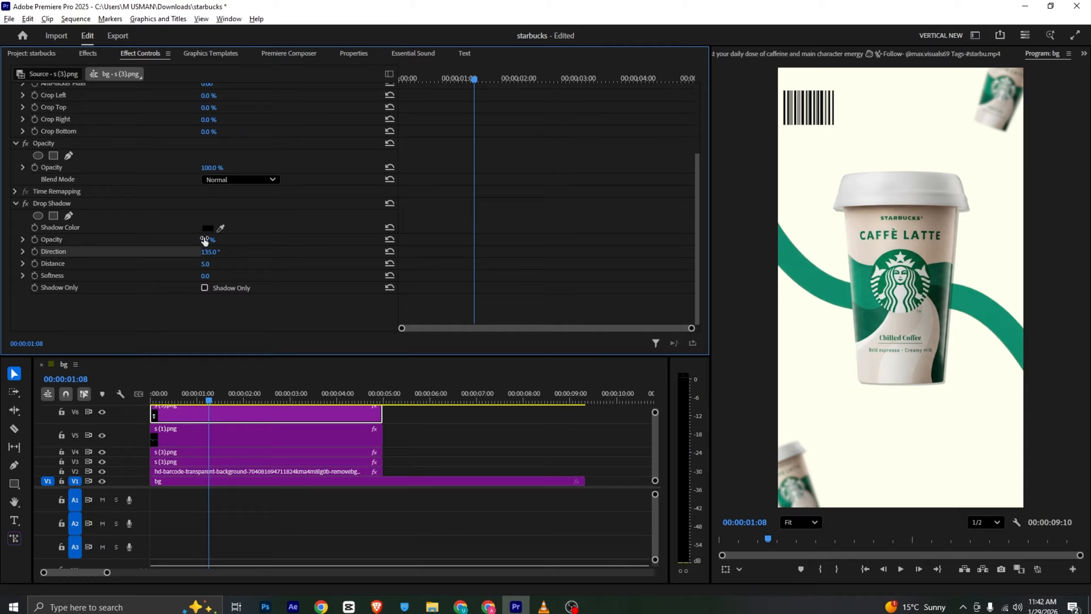
drag(208, 241, 241, 240)
mouse_move(207, 276)
mouse_down()
mouse_move(236, 276)
mouse_move(215, 247)
mouse_move(209, 263)
mouse_move(219, 264)
mouse_up()
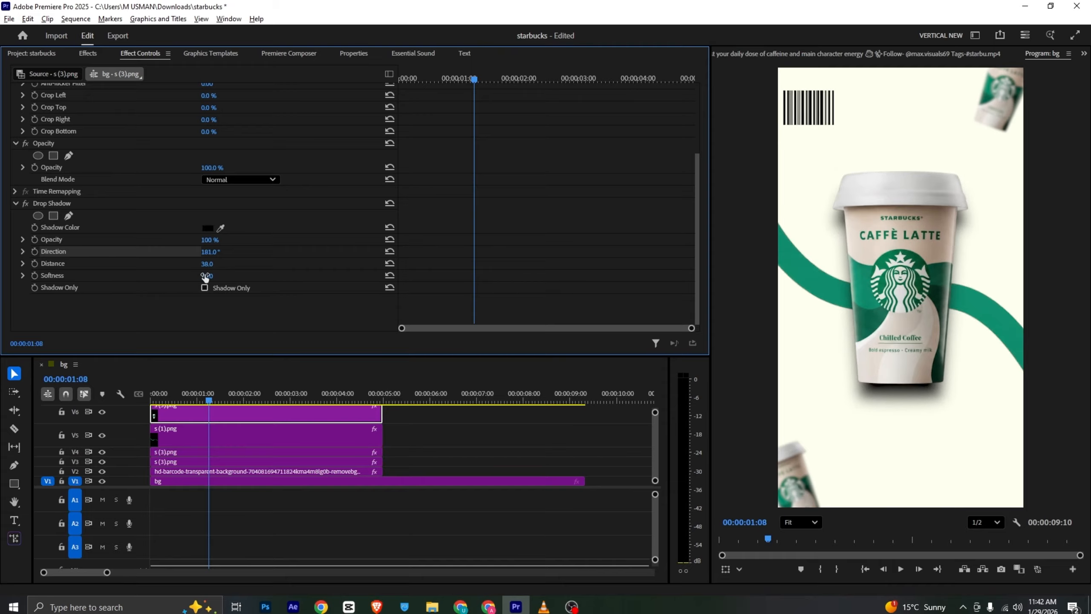
double_click(207, 275)
text(133)
key(Return)
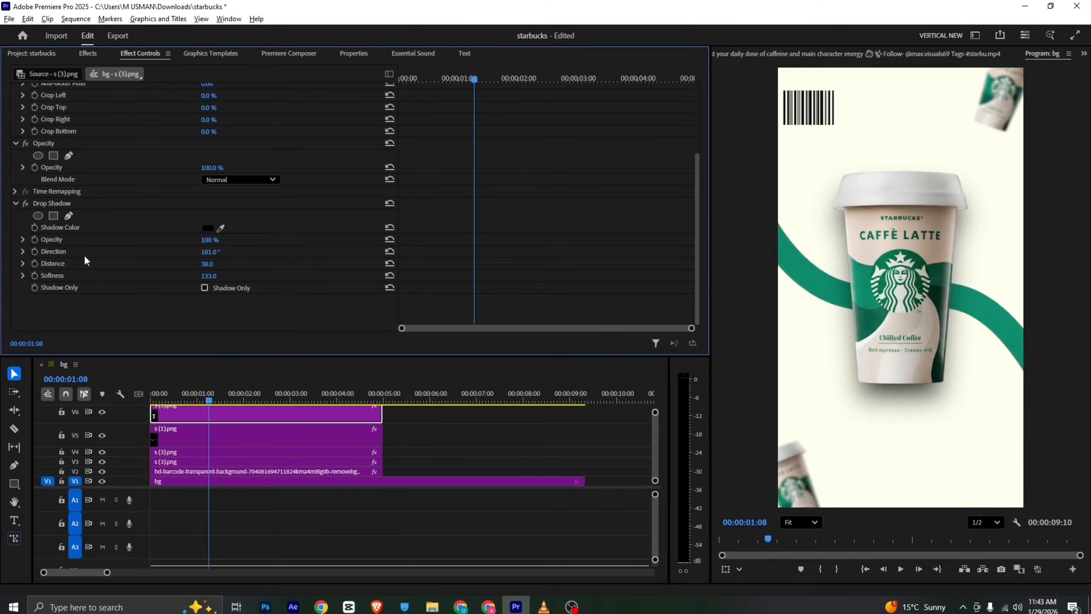
click(565, 409)
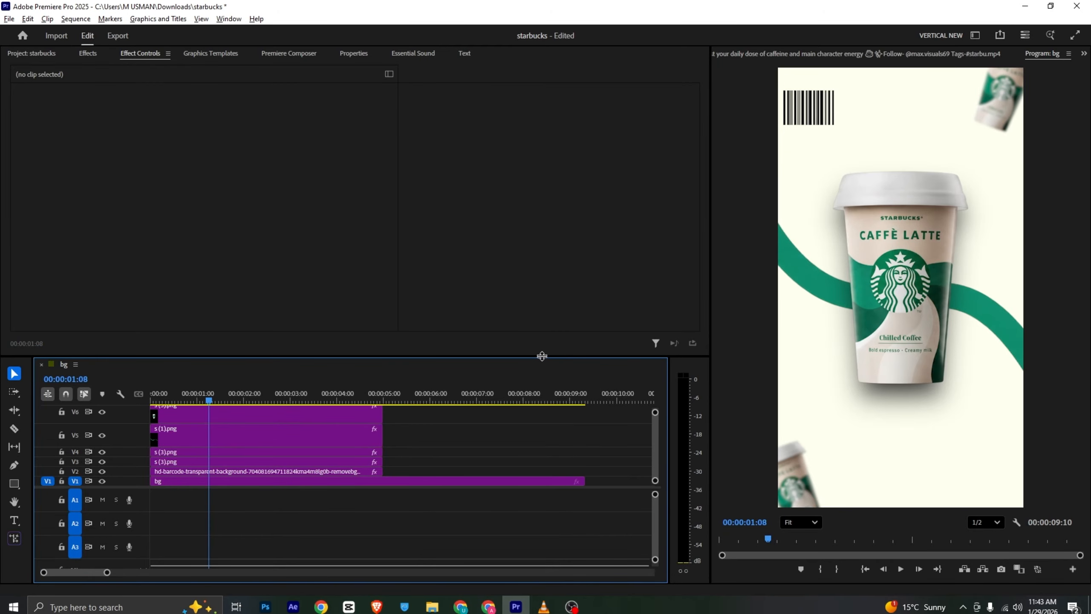
Enlarge the timeline area, then scrub the reference video in VLC to examine how the centre cup moves in
drag(544, 359, 553, 292)
click(544, 606)
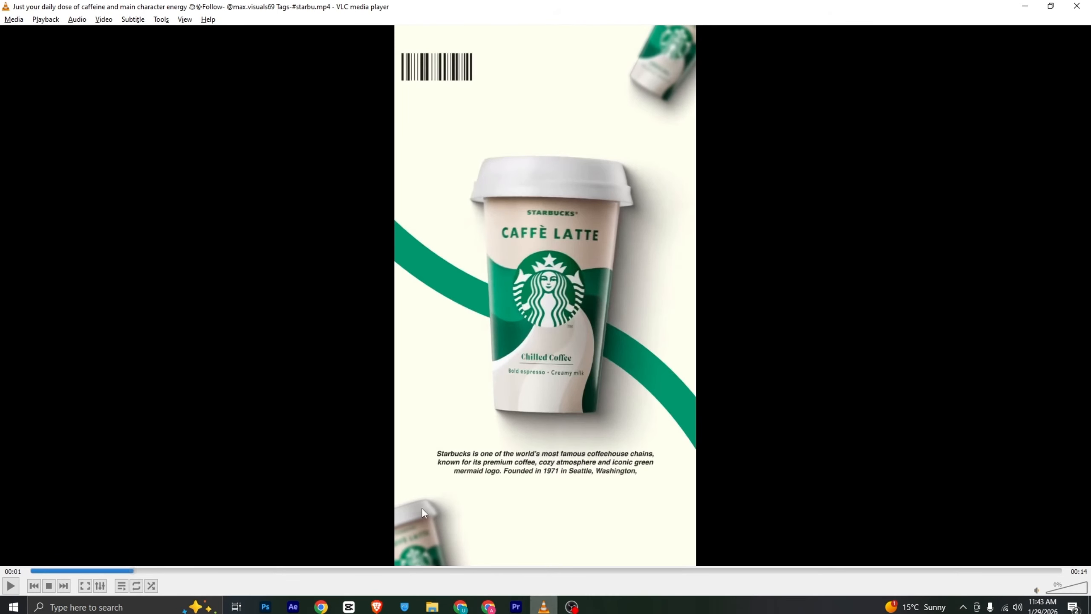
drag(133, 567, 106, 576)
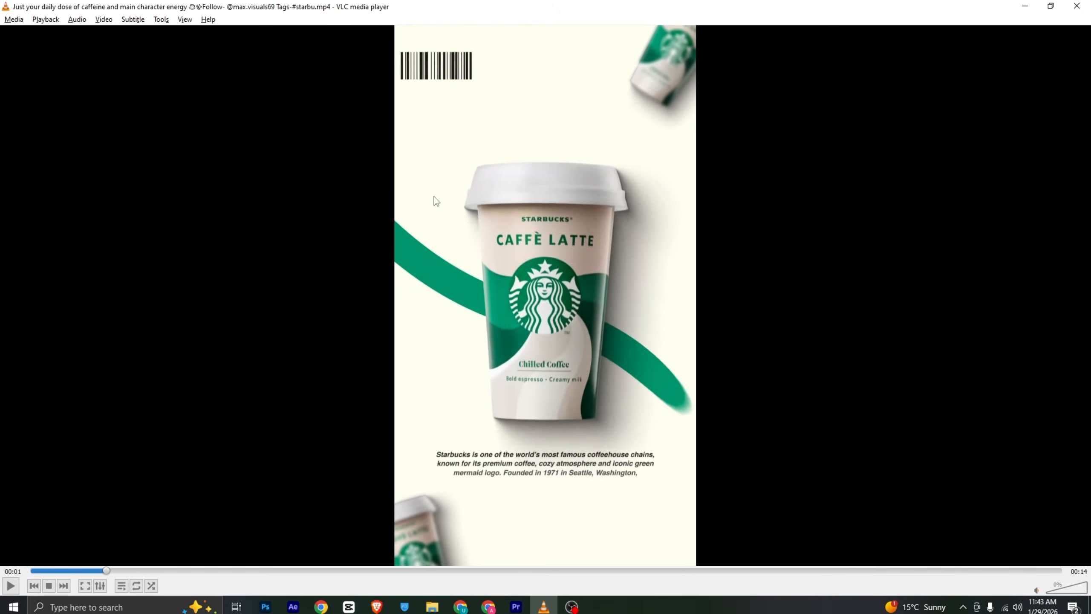
click(515, 606)
Add Position and Rotation keyframes for the centre cup's upright pose at 00:00:01:08
click(223, 384)
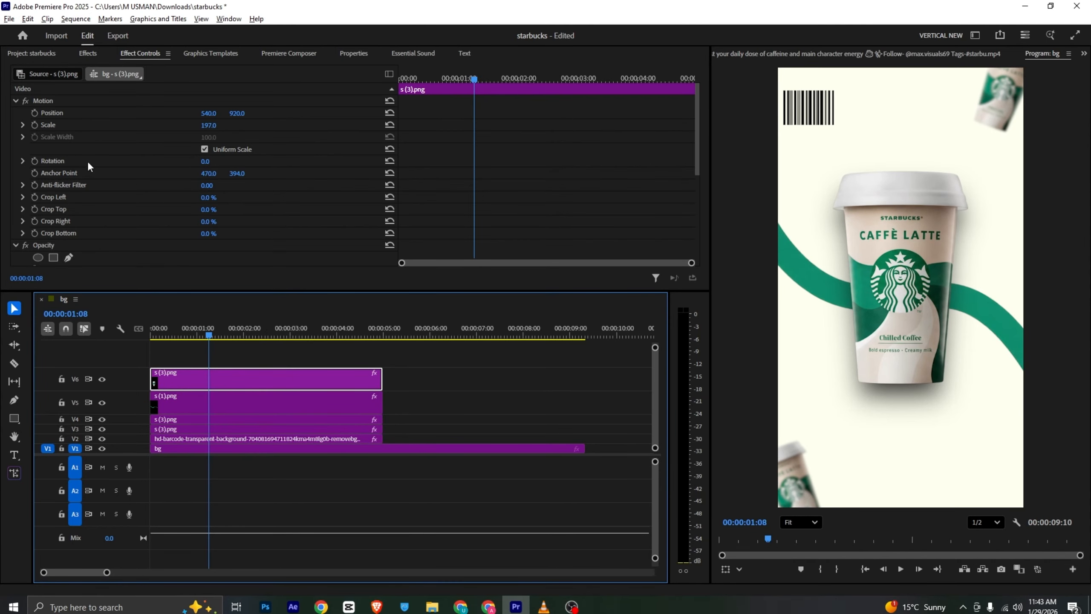
click(35, 160)
click(35, 113)
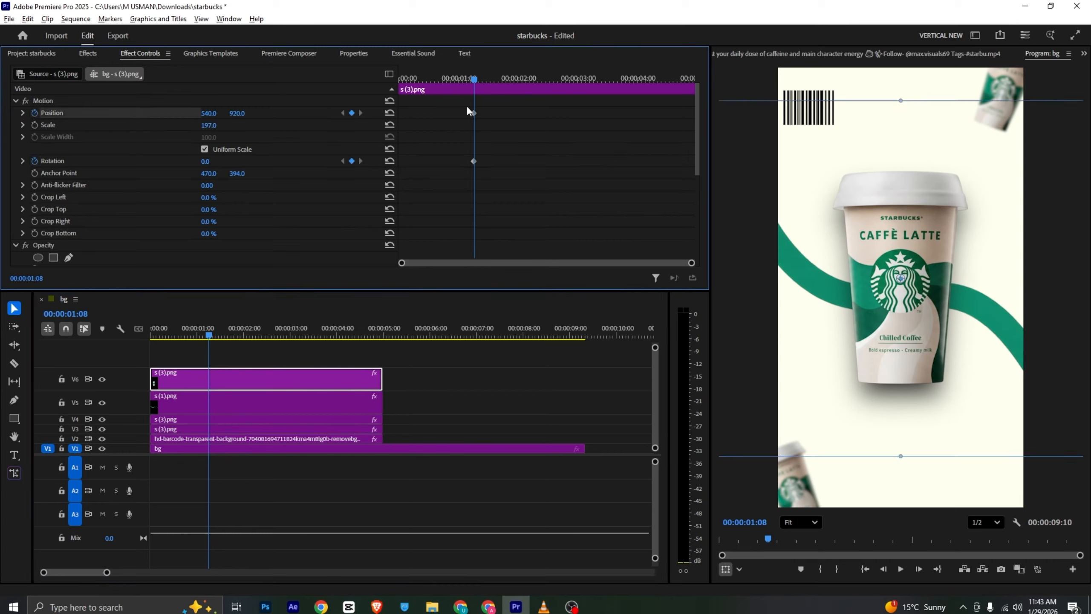
At the clip start, move the cup straight down out of the frame, rotate it to -28°, save the project, and play back the entrance
drag(473, 72, 370, 100)
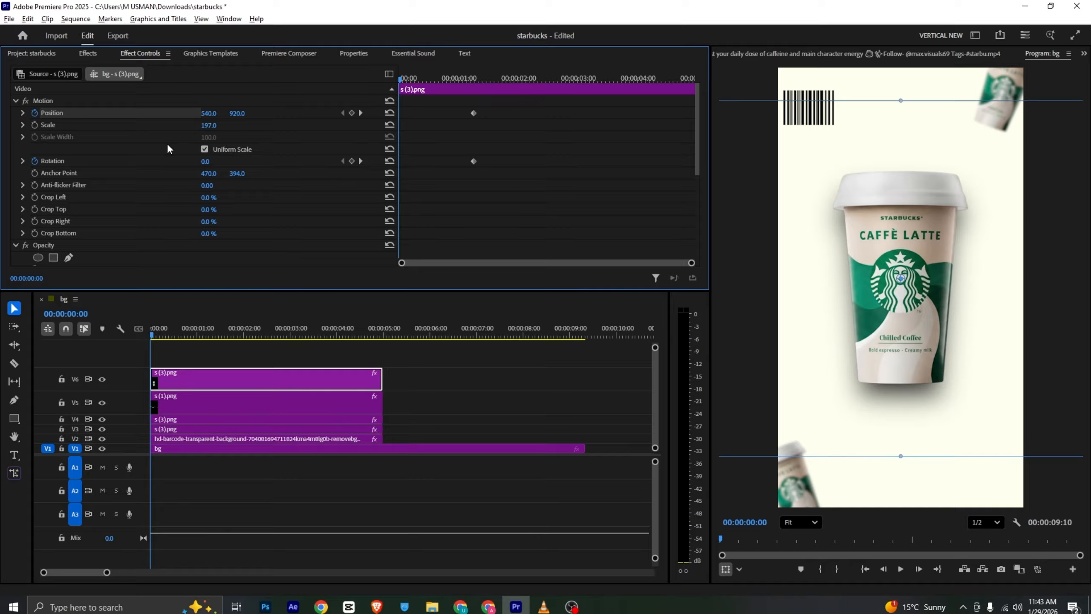
drag(237, 113, 661, 113)
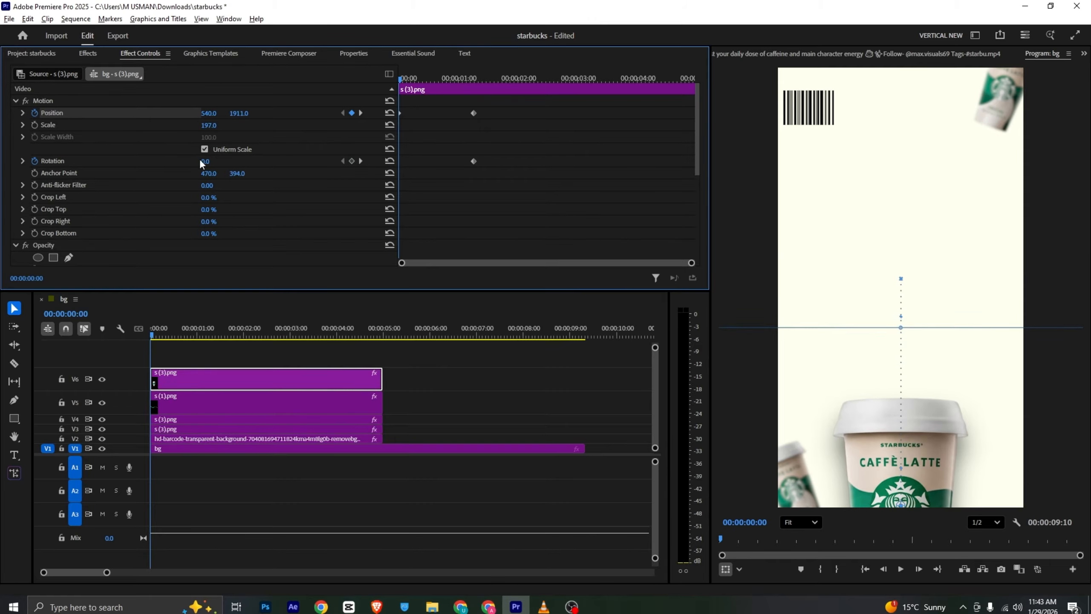
drag(209, 161, 193, 161)
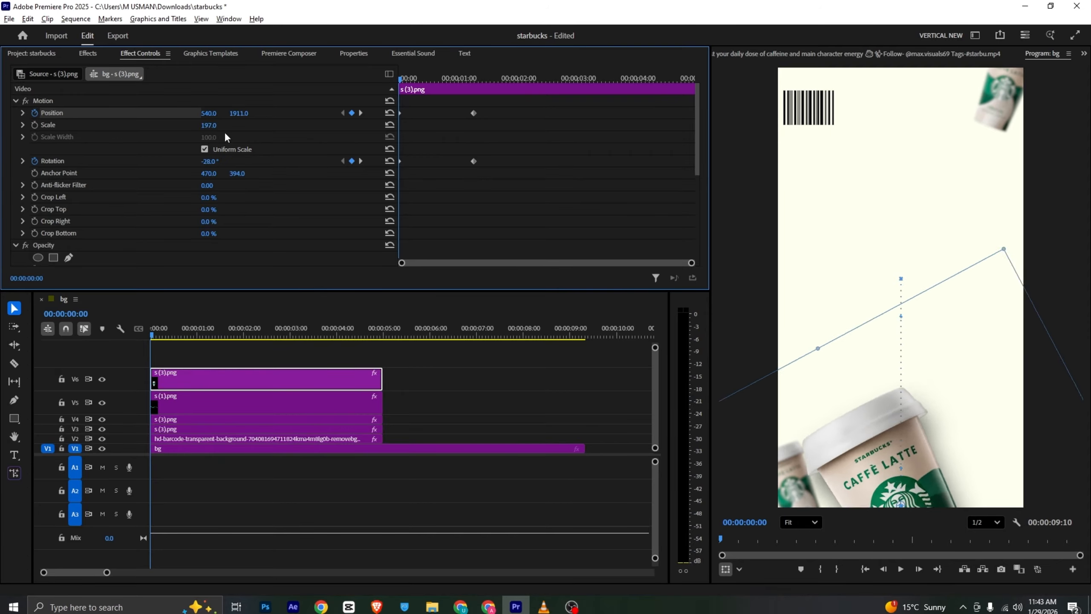
key(ctrl+s)
key(space)
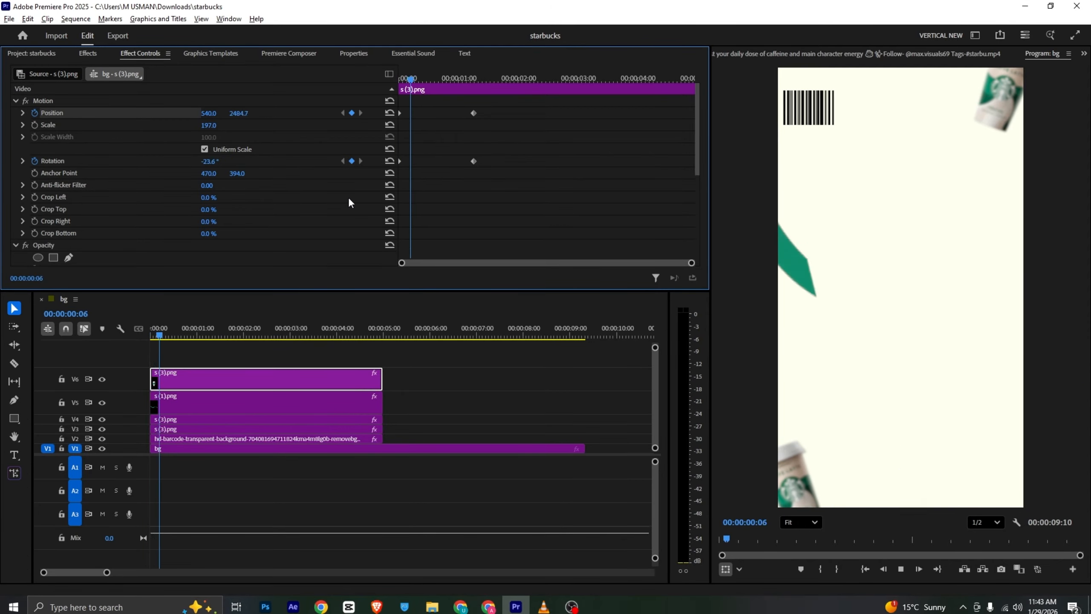
key(space)
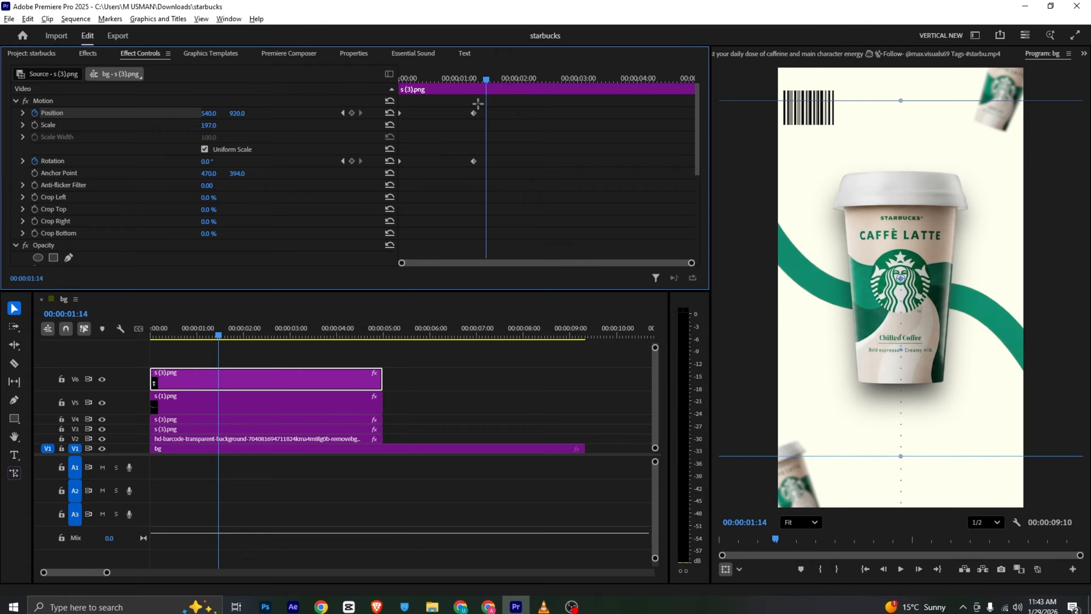
Shift the cup's end Position and Rotation keyframes to about 2 seconds and apply Ease In to the keyframes
drag(478, 104, 520, 151)
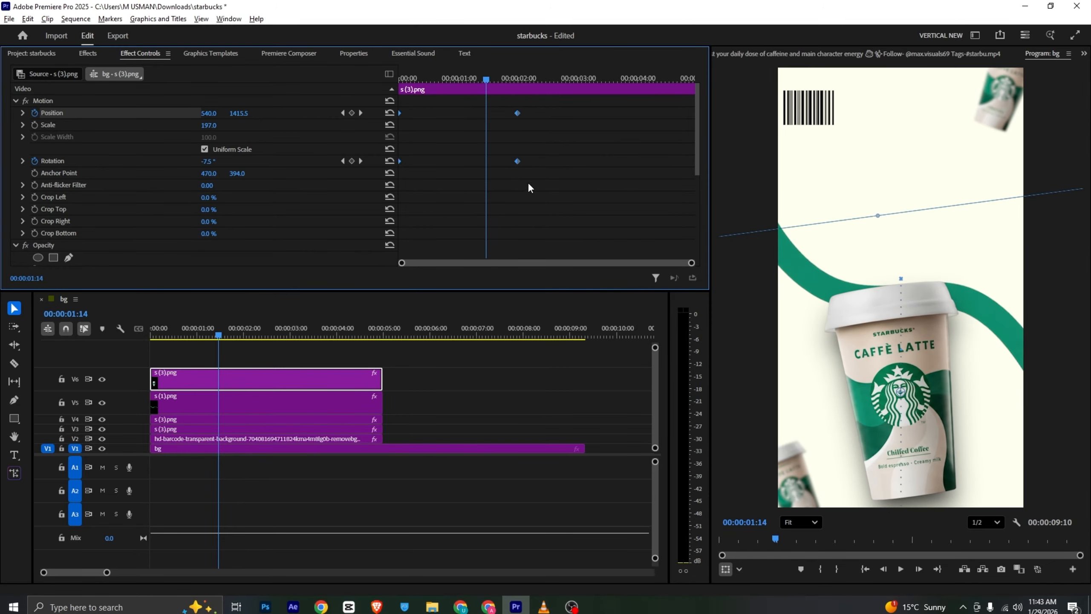
right_click(519, 163)
mouse_move(585, 261)
click(670, 326)
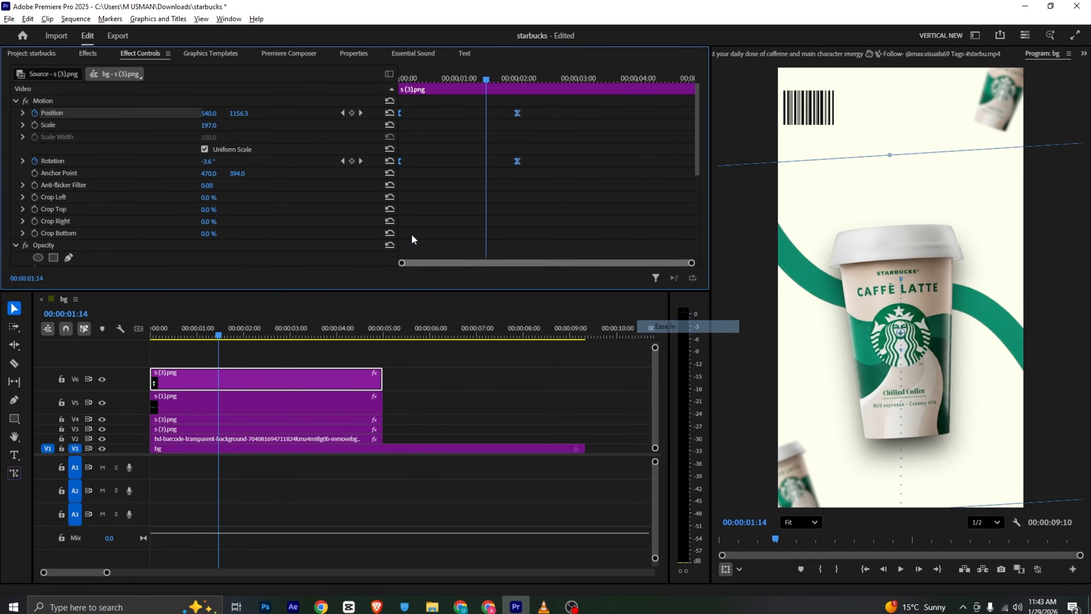
Reshape the cup's Position velocity curve to peak early and slow down gradually, and play back the entrance
click(23, 113)
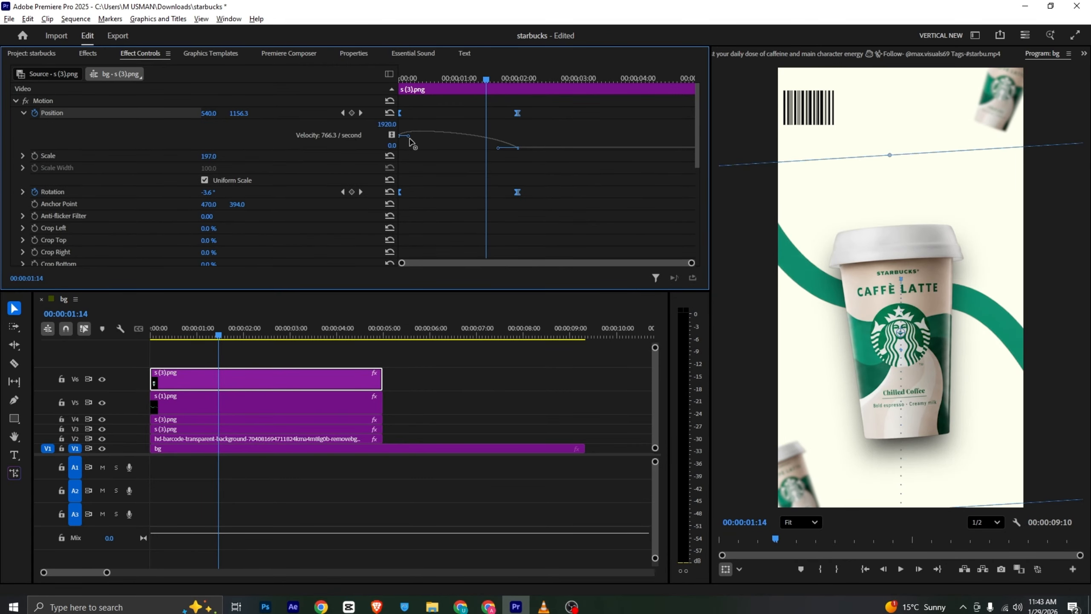
drag(409, 139, 409, 157)
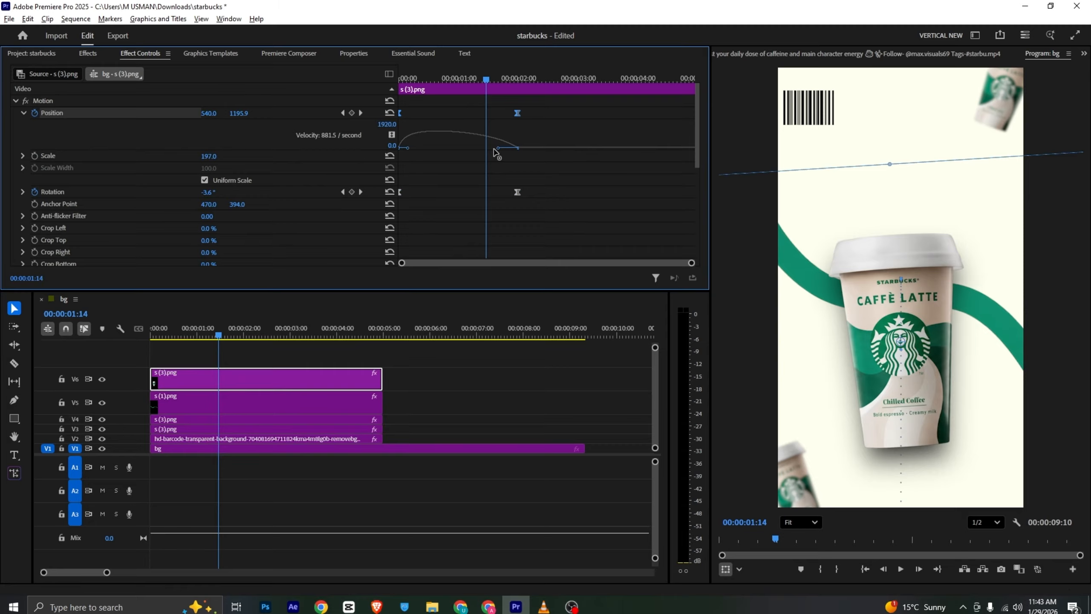
drag(498, 149, 502, 185)
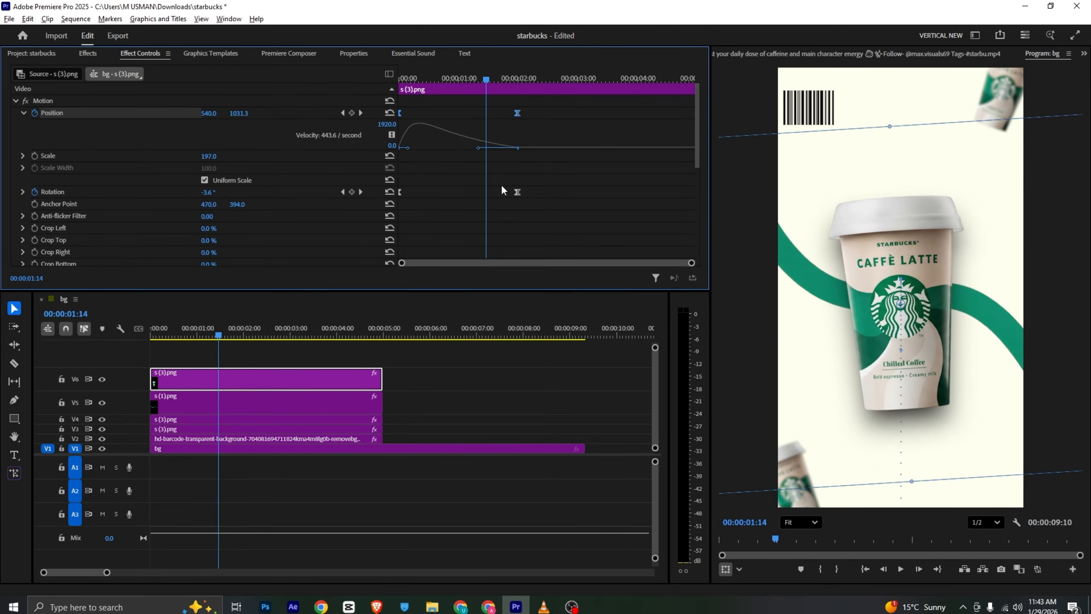
click(22, 192)
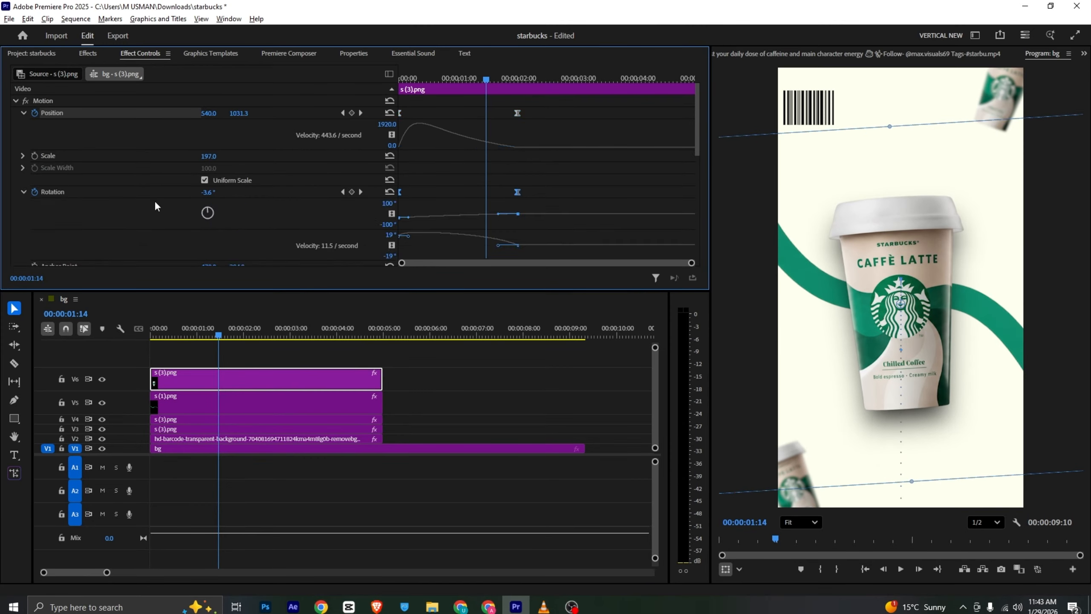
click(17, 101)
key(Home)
click(245, 359)
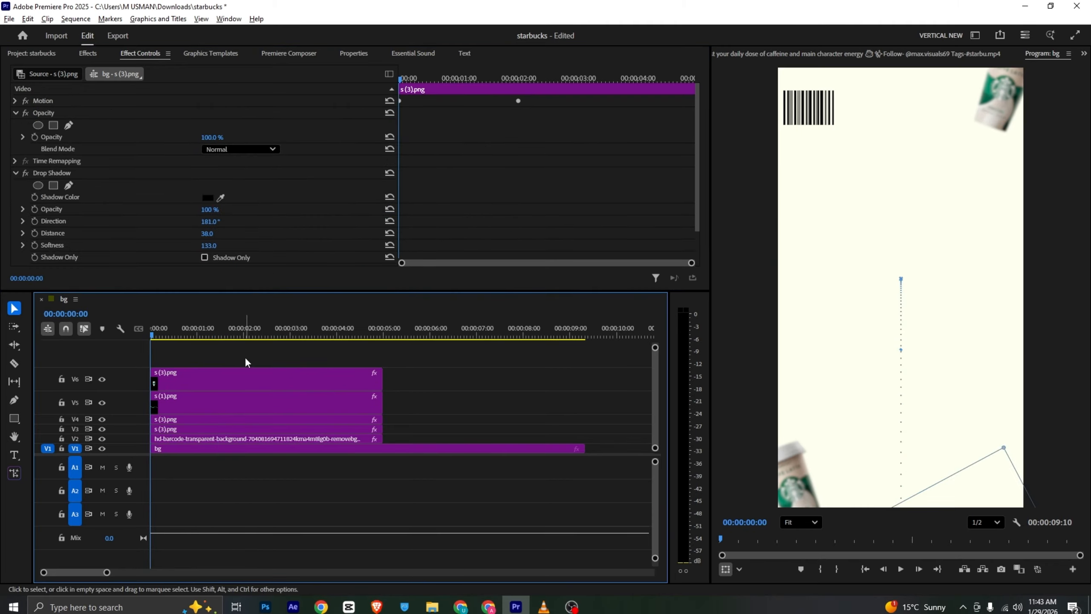
key(space)
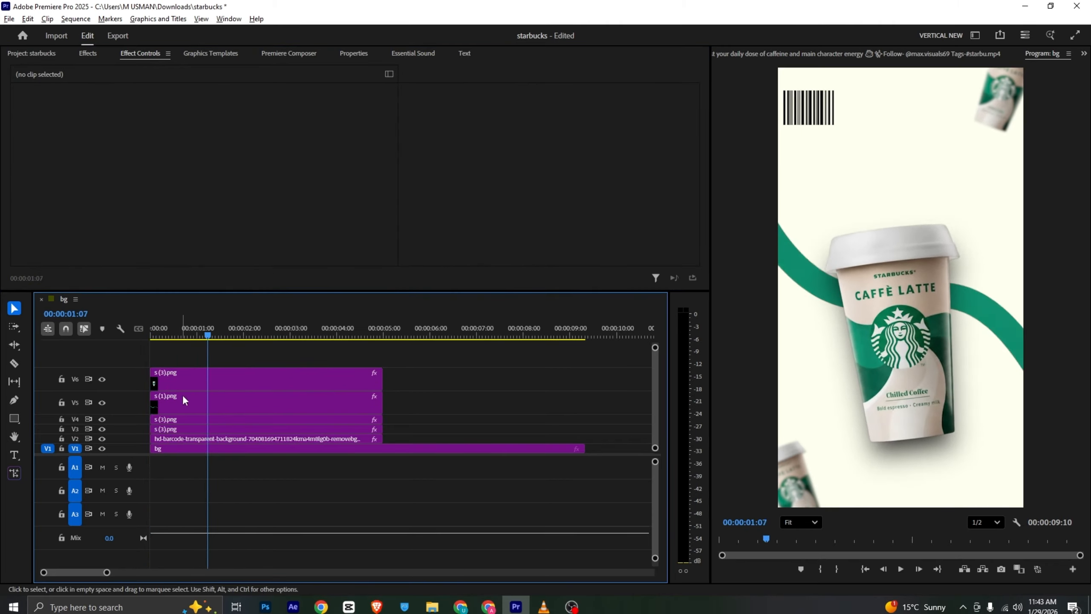
Shift the green wave's end Mask Path keyframe to about 2.4 seconds and play back the animation from the start
click(183, 401)
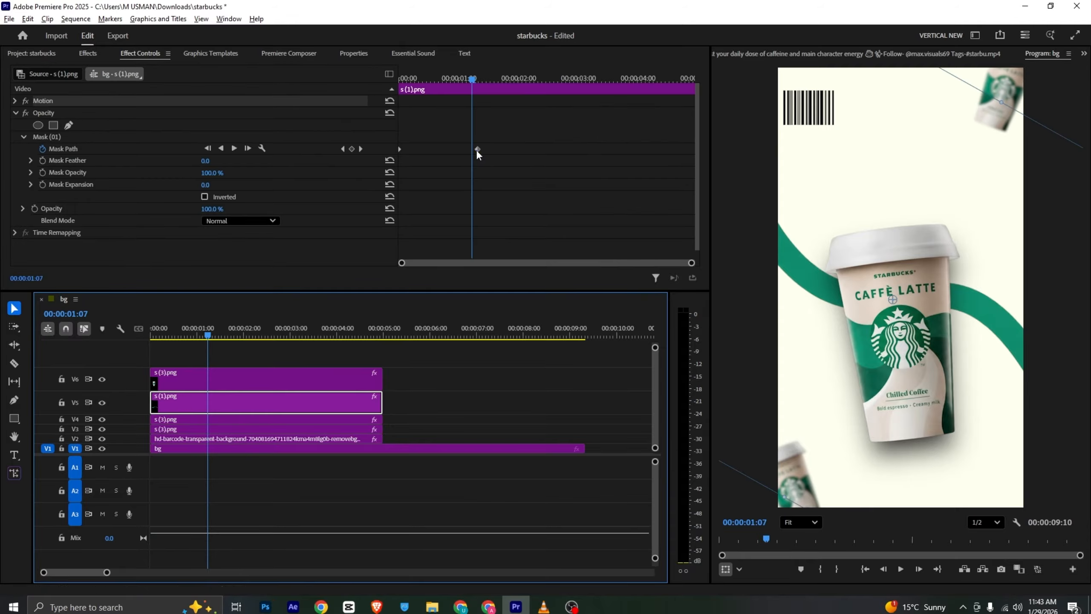
drag(477, 150, 541, 158)
key(Home)
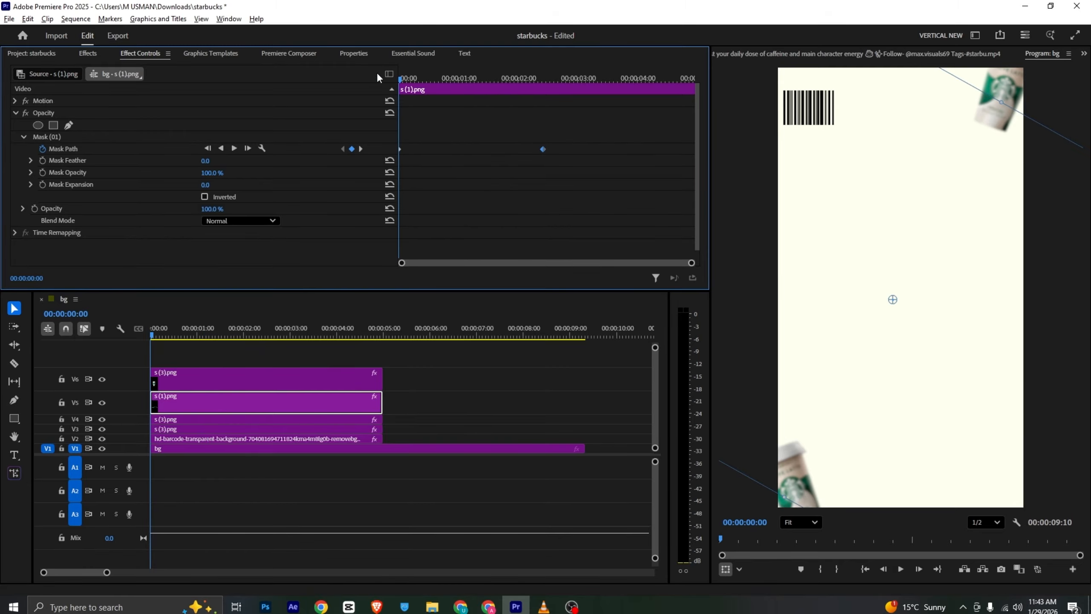
key(space)
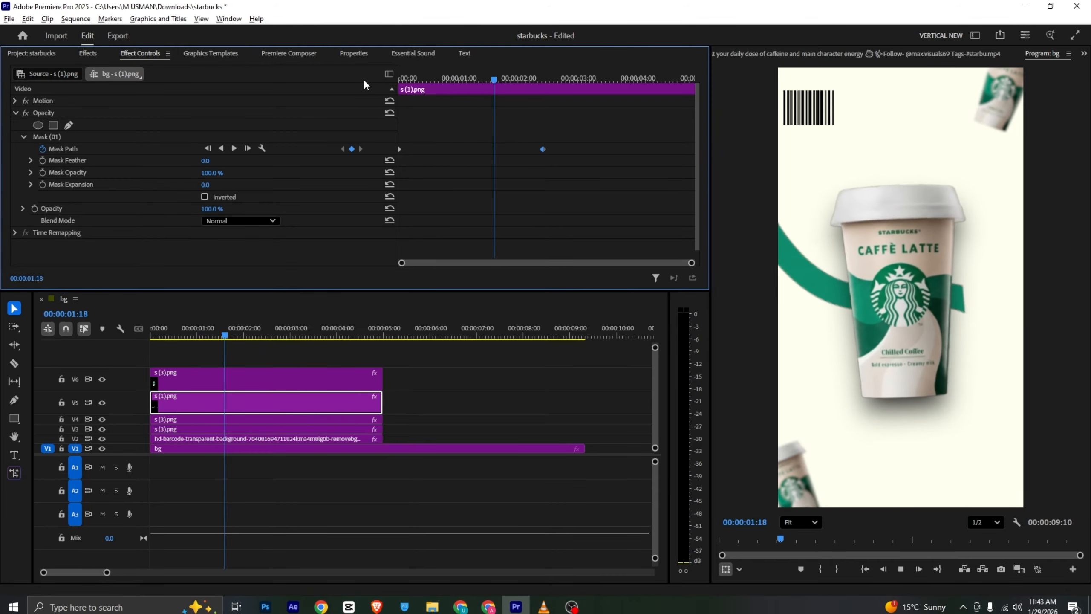
key(space)
click(487, 389)
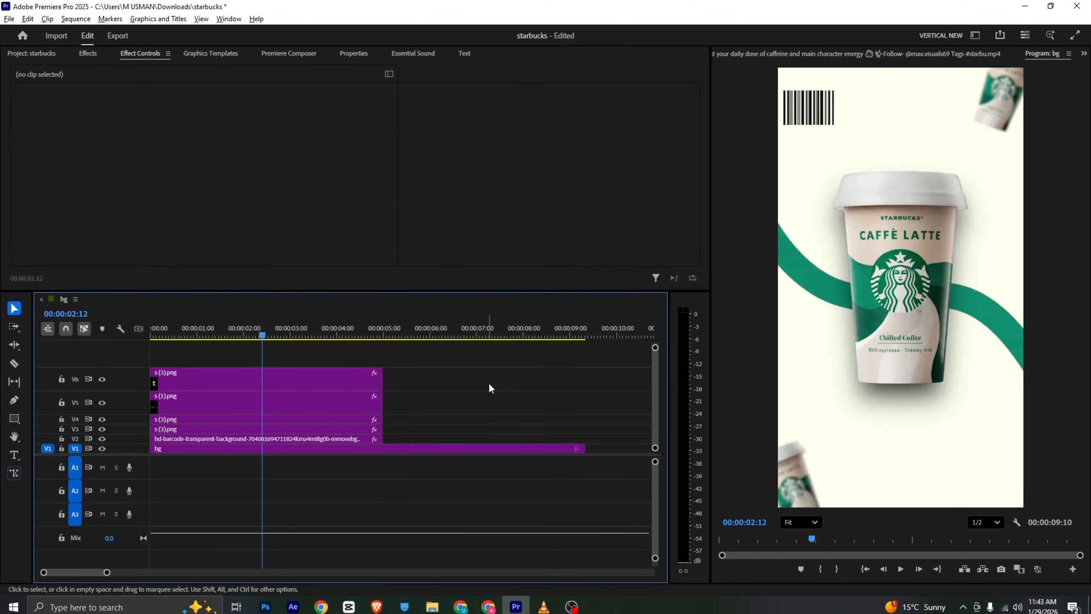
Examine the reference ad's text in VLC and browse the Starter Pack text presets in Premiere Composer
key(alt+Tab)
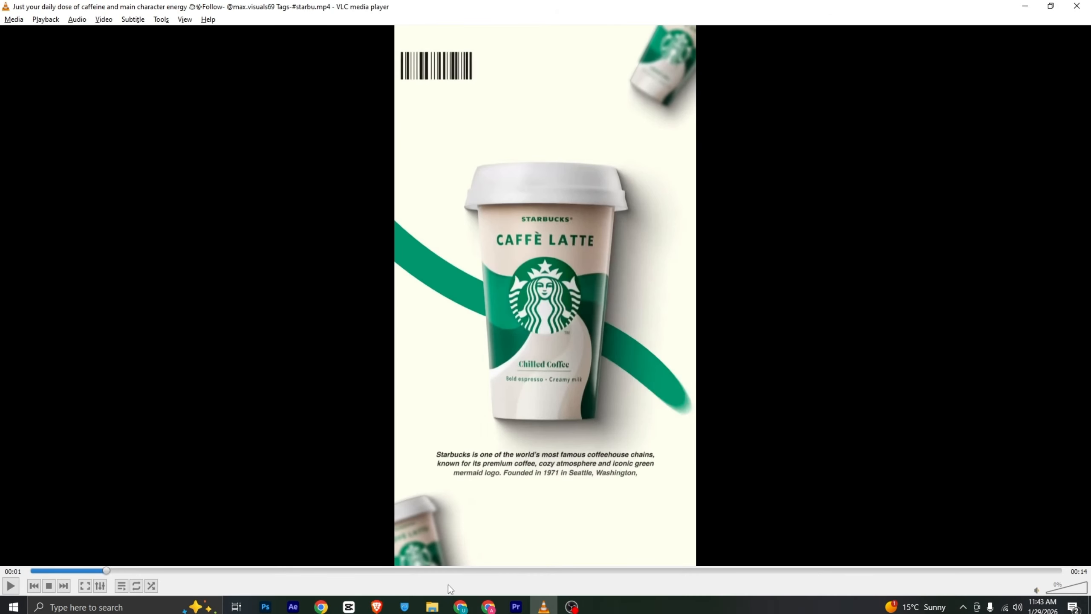
click(516, 606)
click(287, 55)
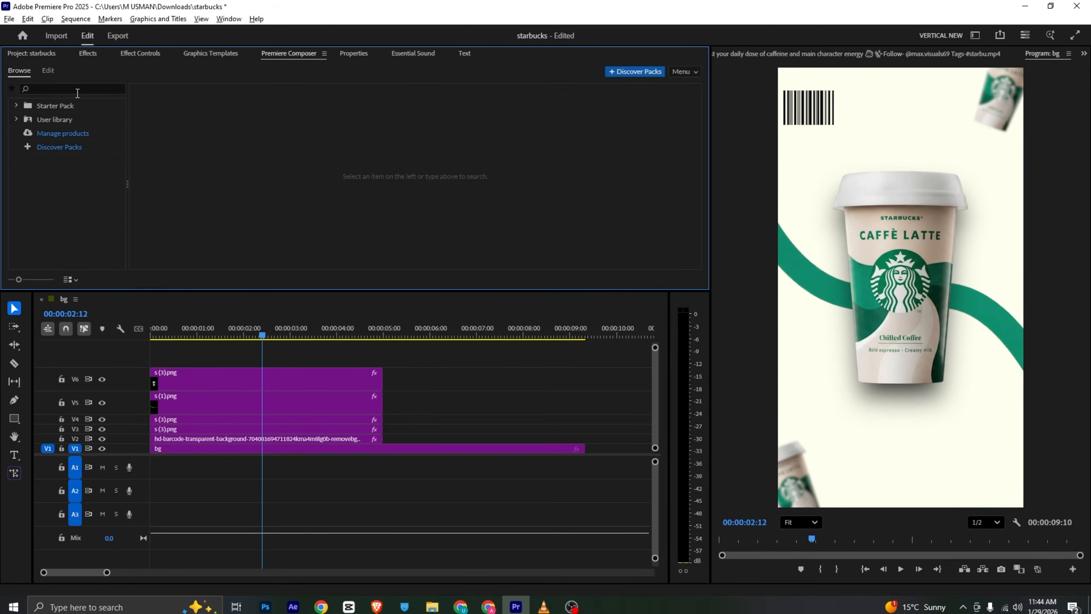
click(17, 105)
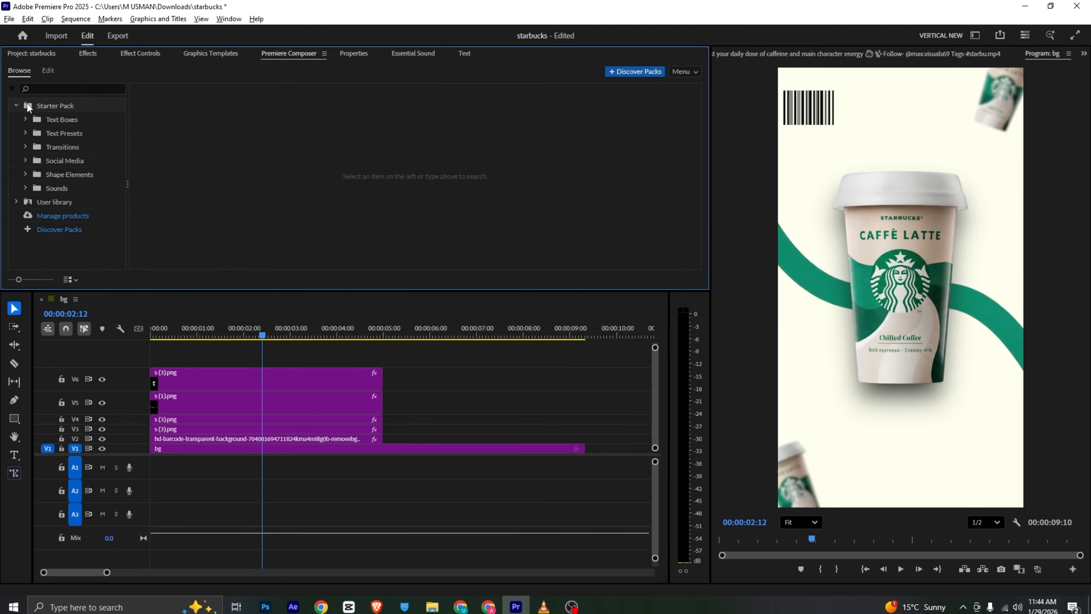
click(58, 133)
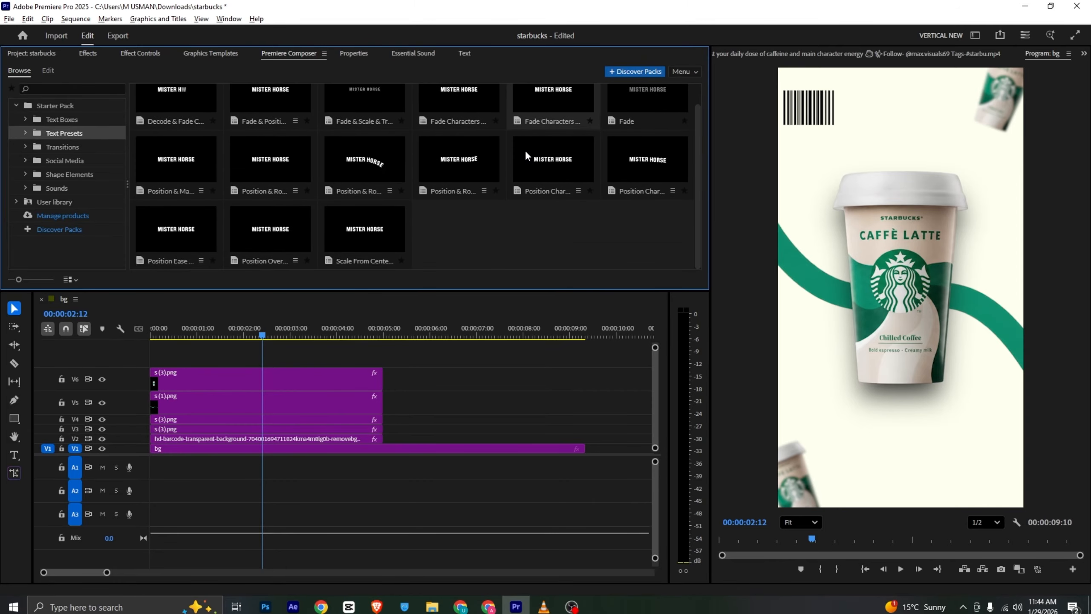
scroll(529, 149, up, 1)
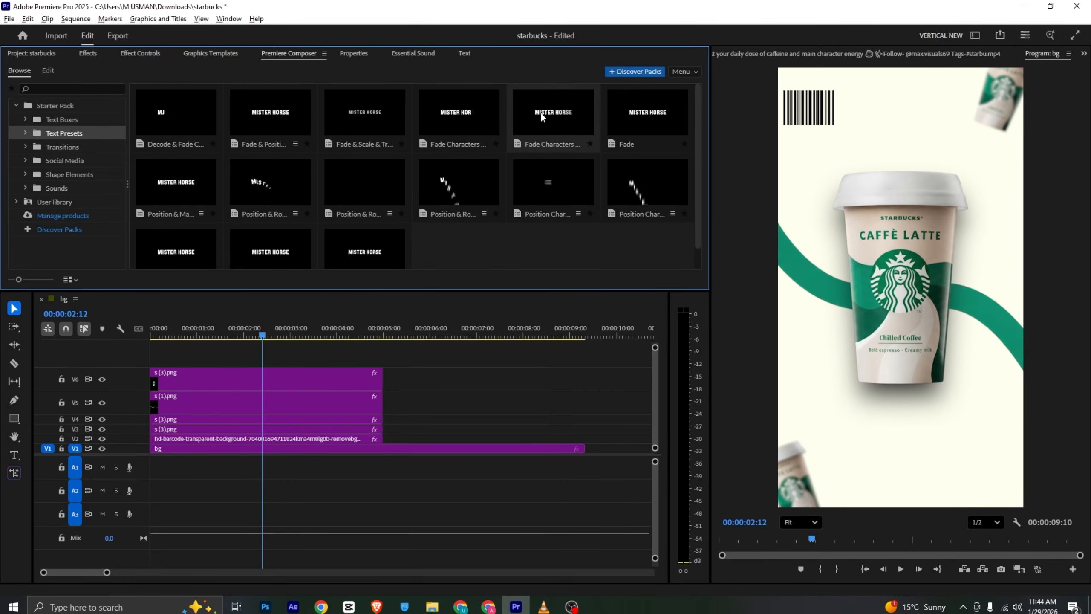
click(543, 606)
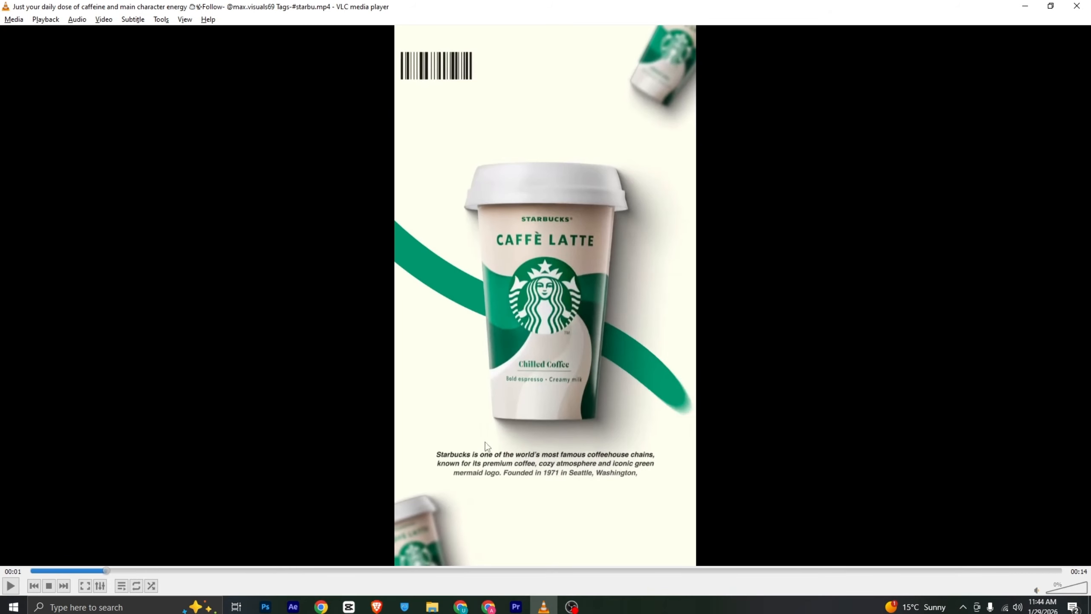
click(515, 606)
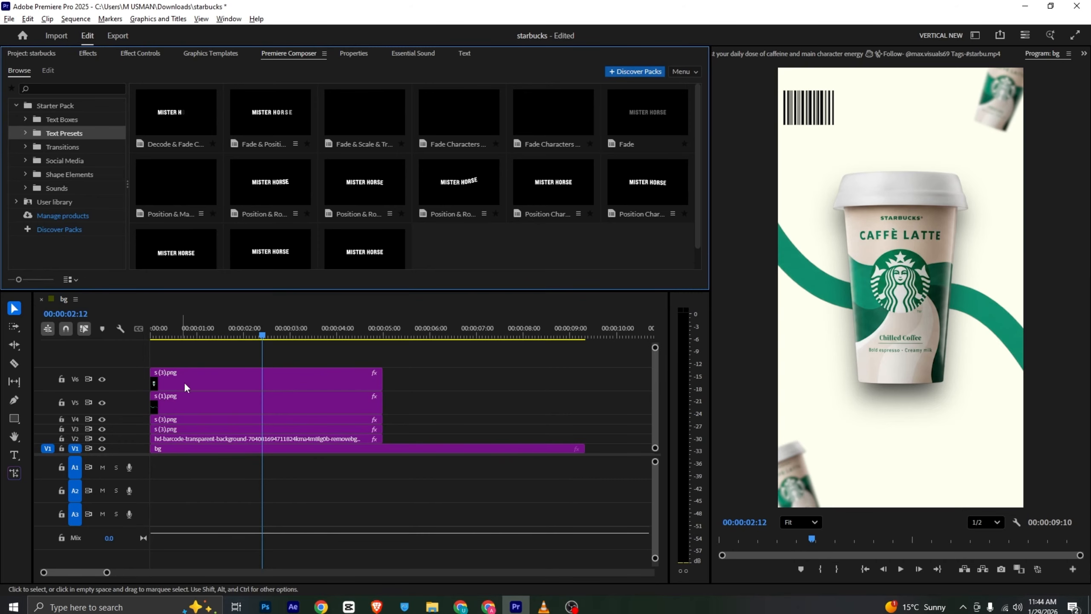
Nest all the clips above the bg clip into one sequence named Nested Sequence 01
drag(406, 361, 235, 439)
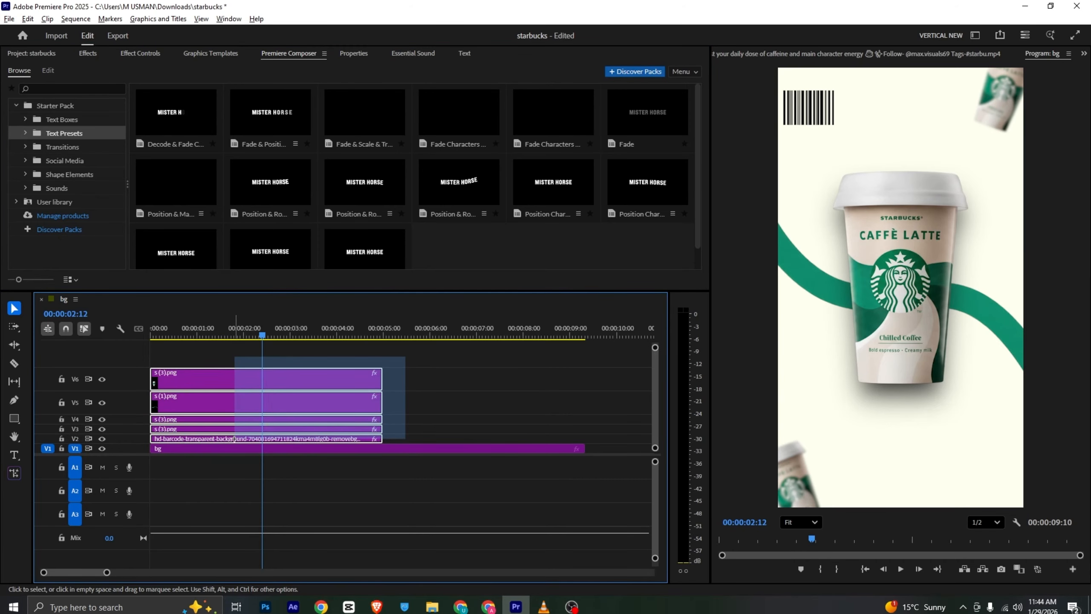
right_click(235, 439)
click(267, 327)
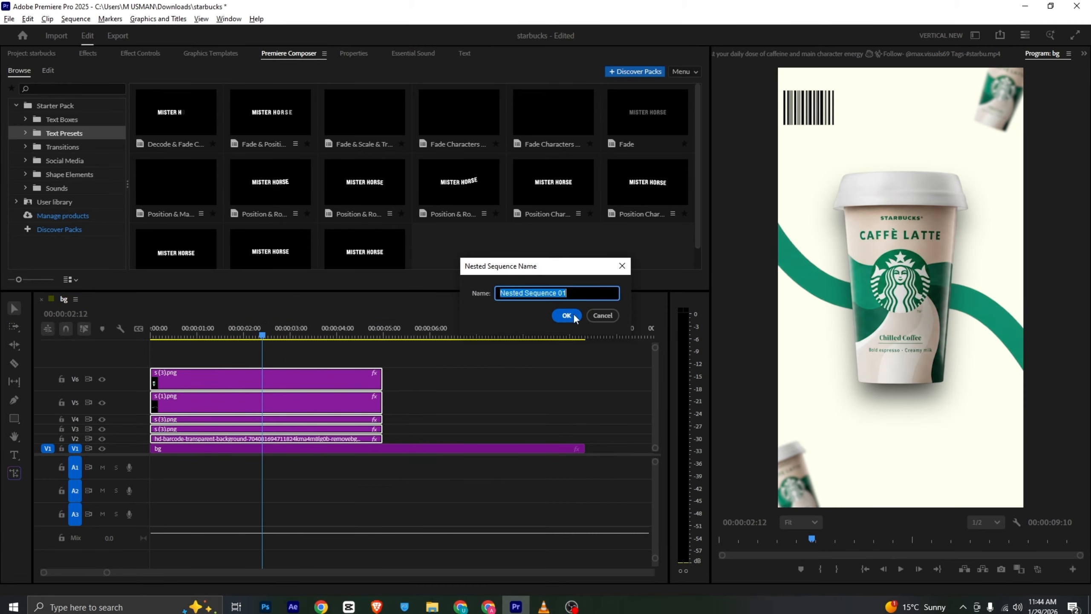
click(572, 313)
click(241, 439)
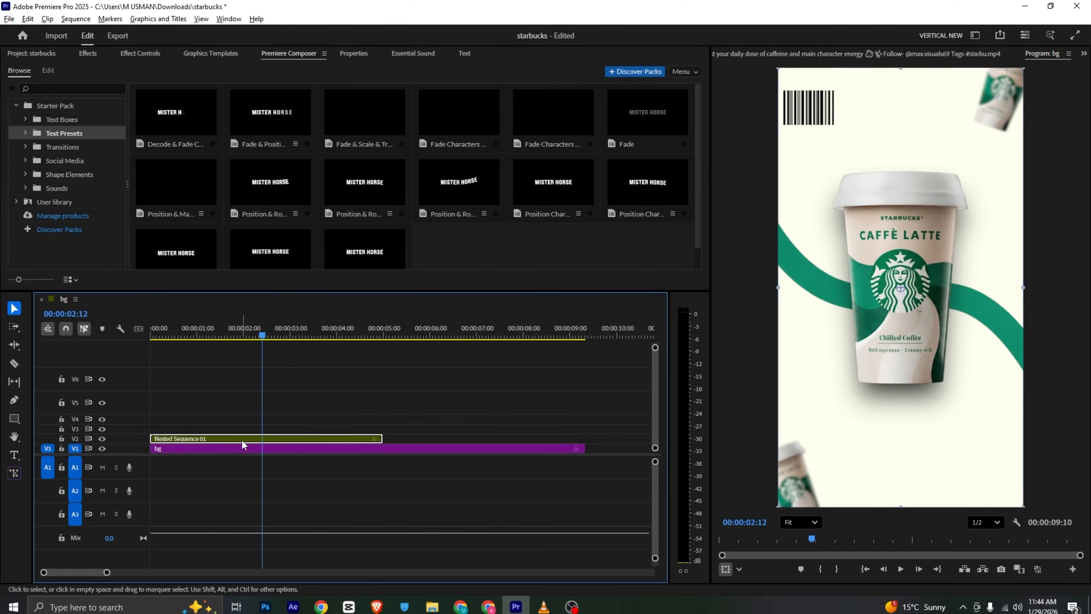
Animate the nested sequence's Scale from 130.1 at its start to 100 at 00:00:00:25, save the project, and play it back
click(229, 333)
drag(228, 334, 190, 344)
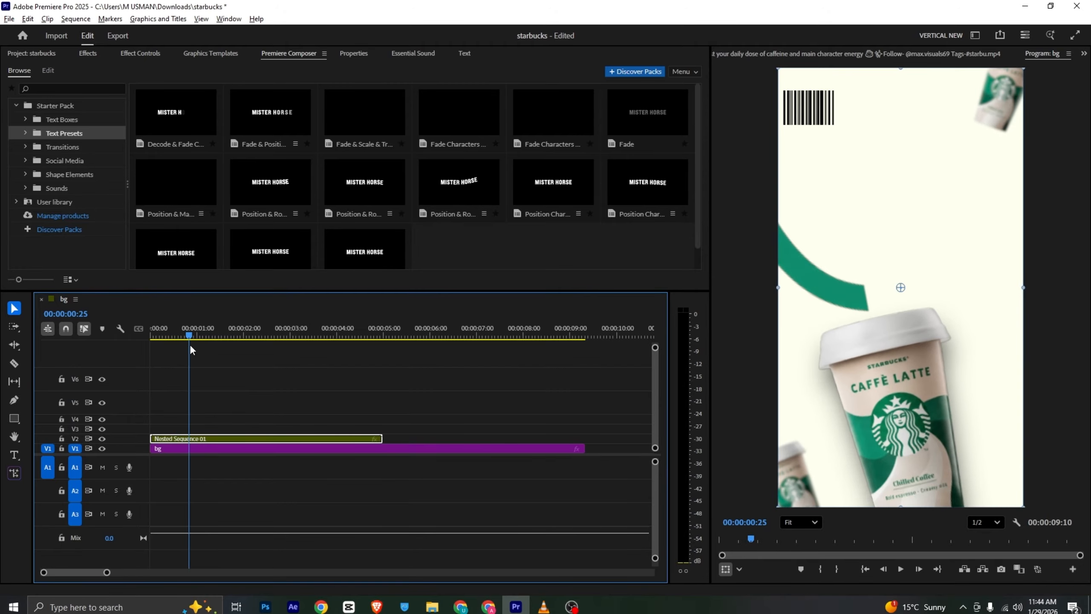
click(142, 54)
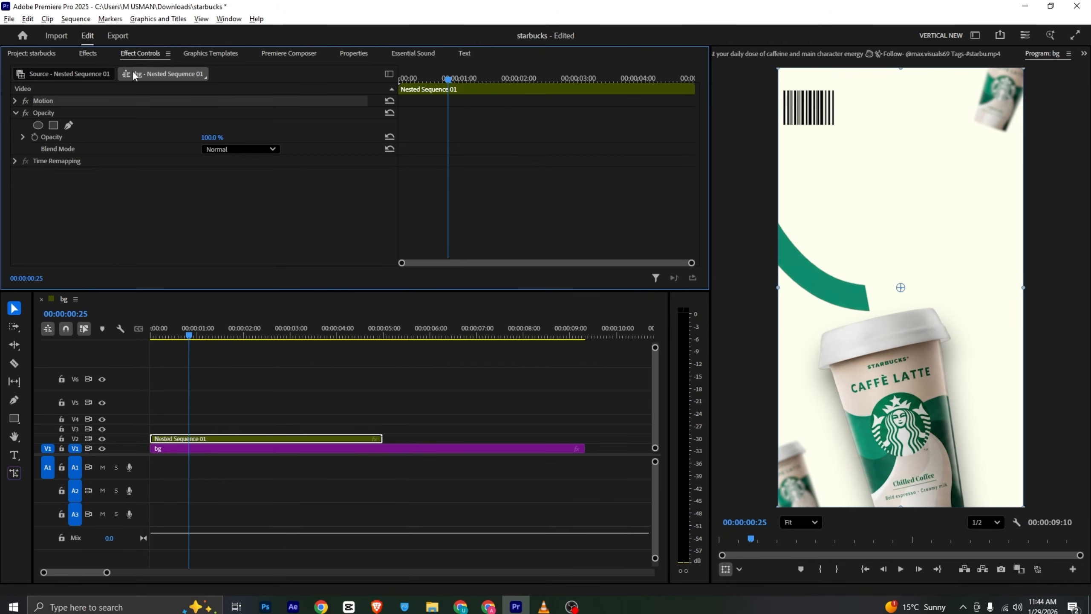
click(14, 101)
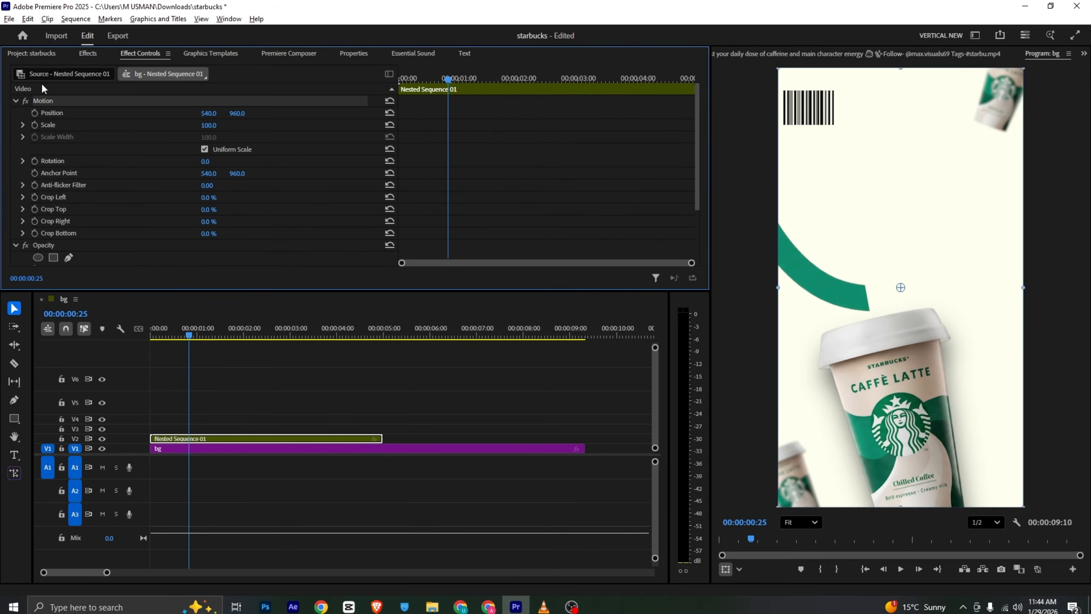
click(39, 125)
key(Home)
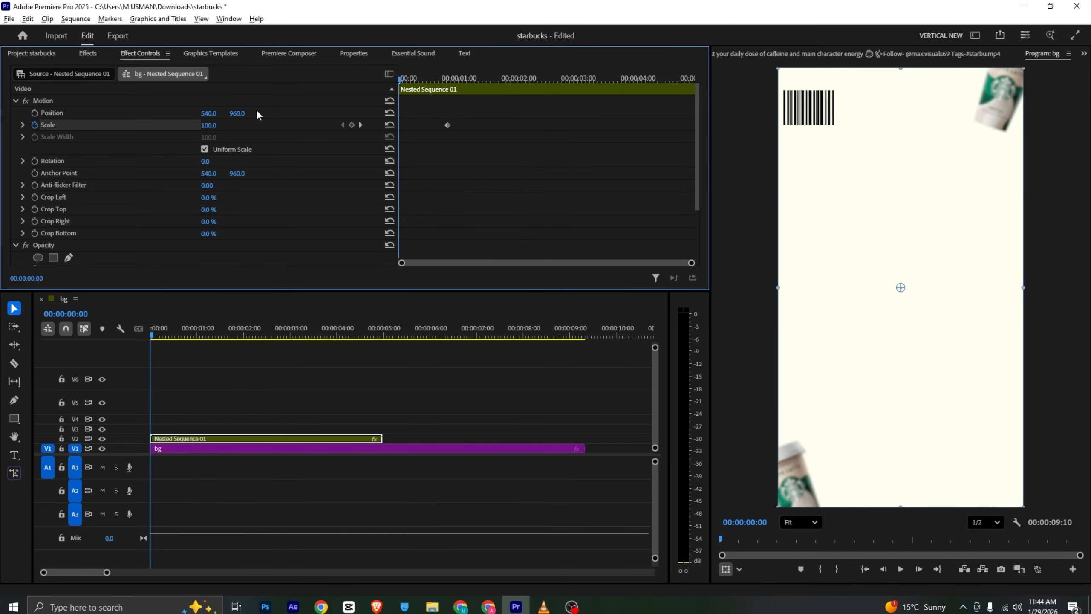
drag(209, 129, 217, 125)
key(ctrl+s)
key(space)
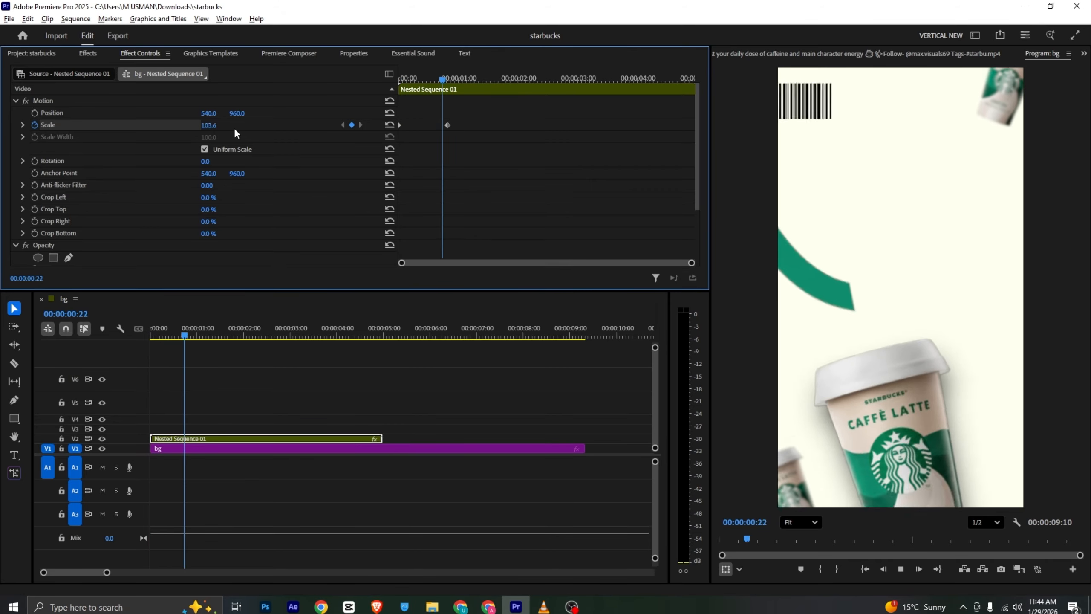
key(space)
Shift the nested sequence's end Scale keyframe to about 1.2 seconds and play back the zoom
drag(448, 124, 471, 126)
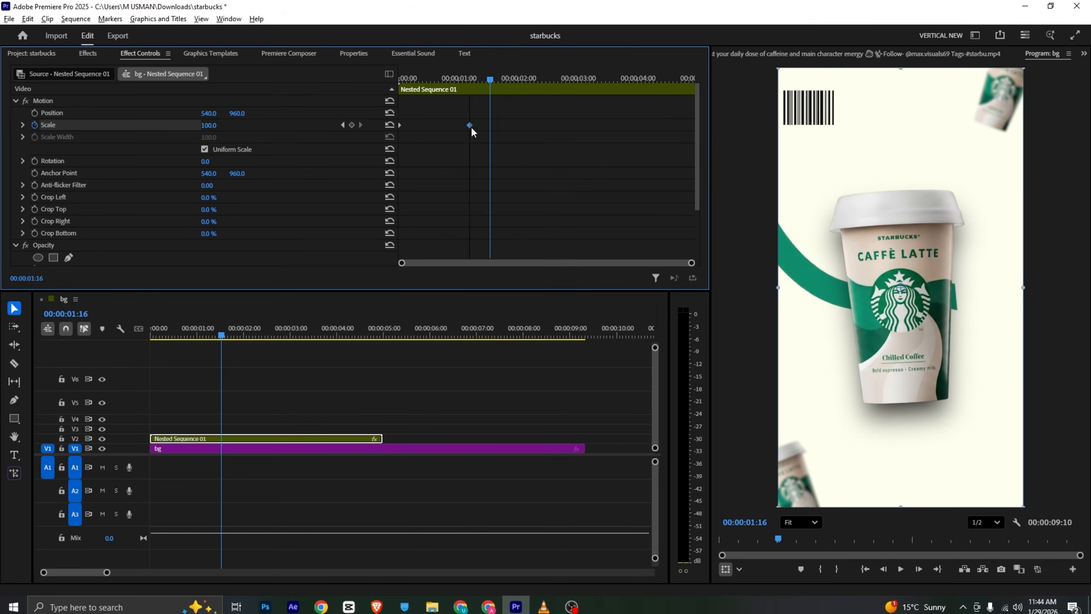
drag(467, 80, 363, 82)
key(space)
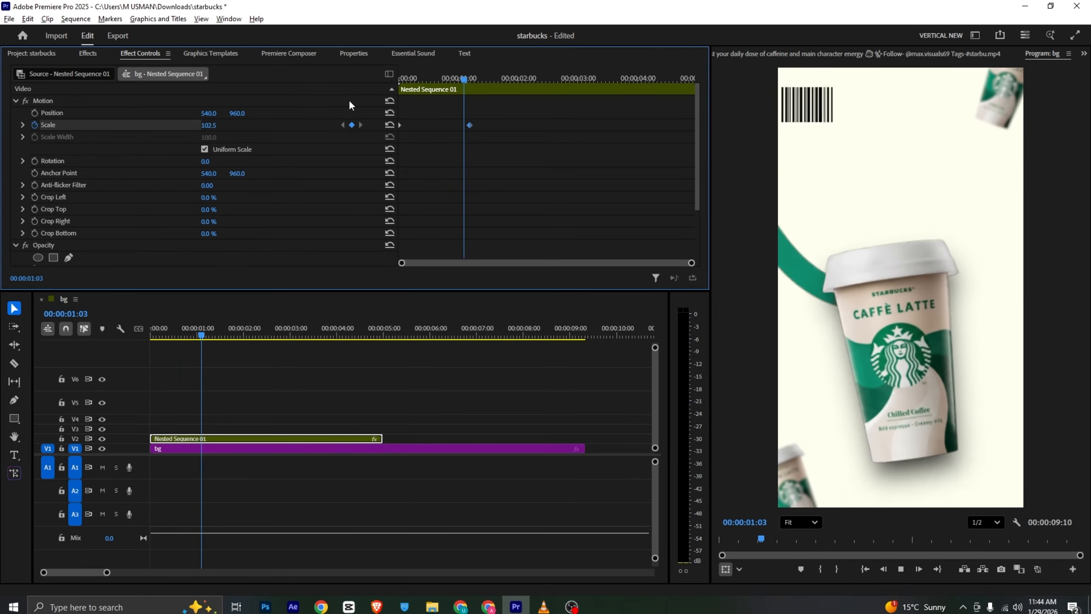
key(space)
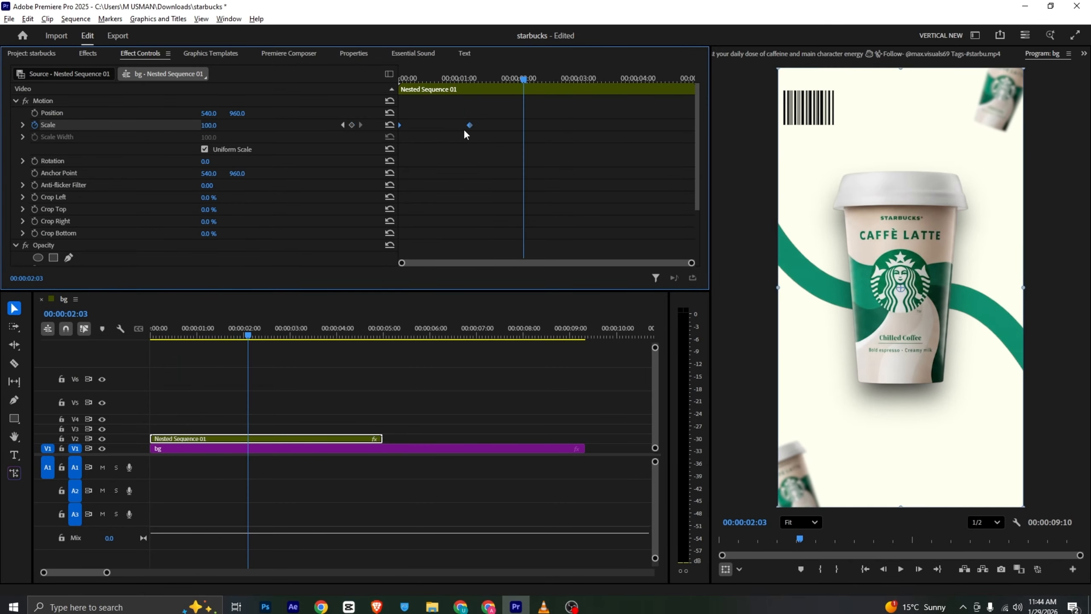
Apply easing to both Scale keyframes of the nested sequence and play back the smoothed zoom
right_click(470, 125)
click(502, 271)
key(Home)
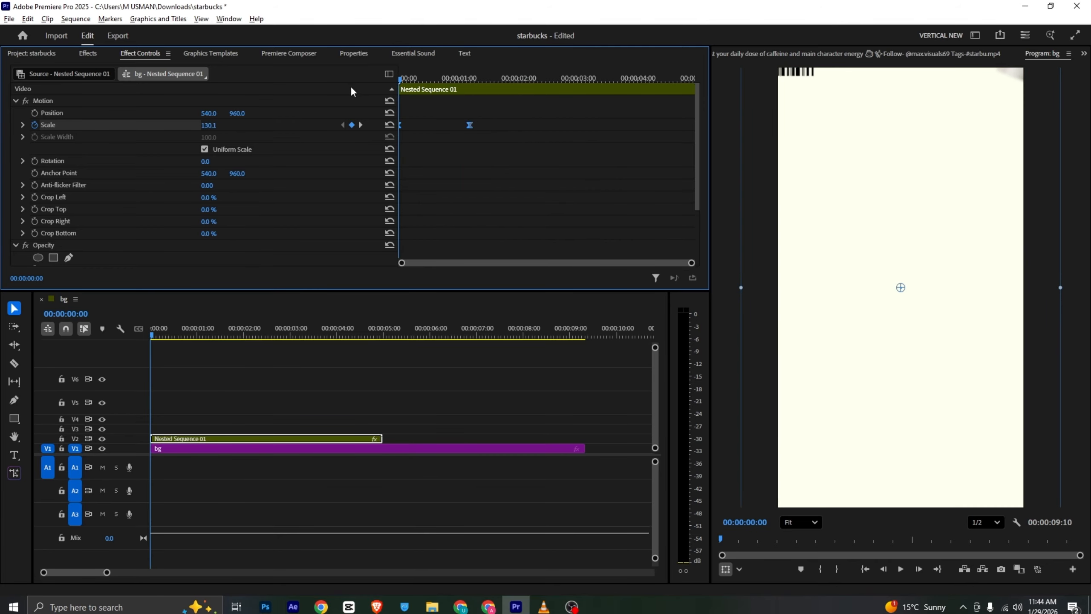
click(190, 342)
key(space)
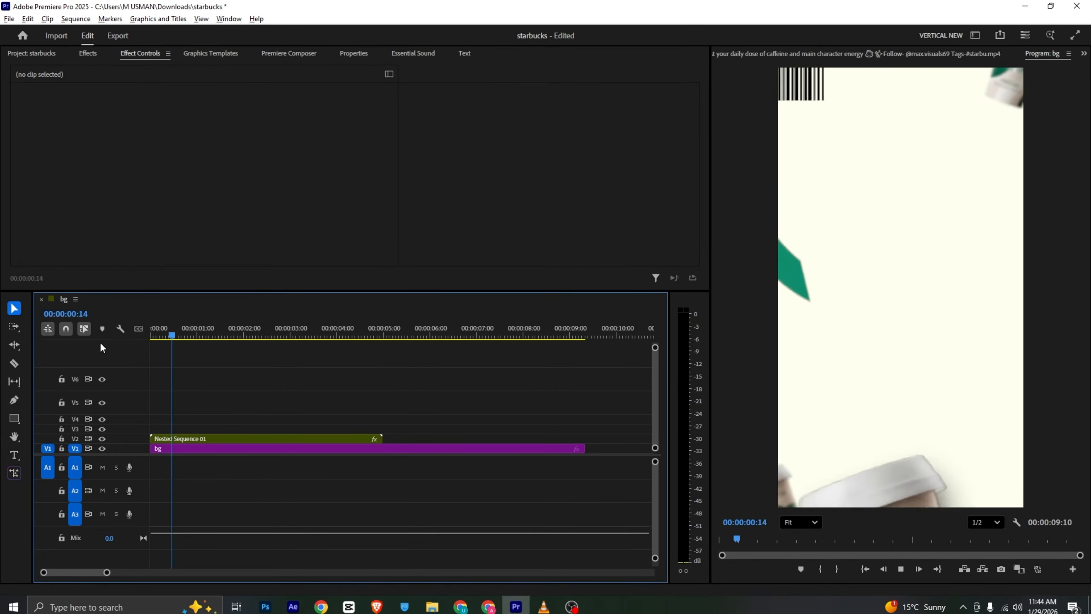
key(space)
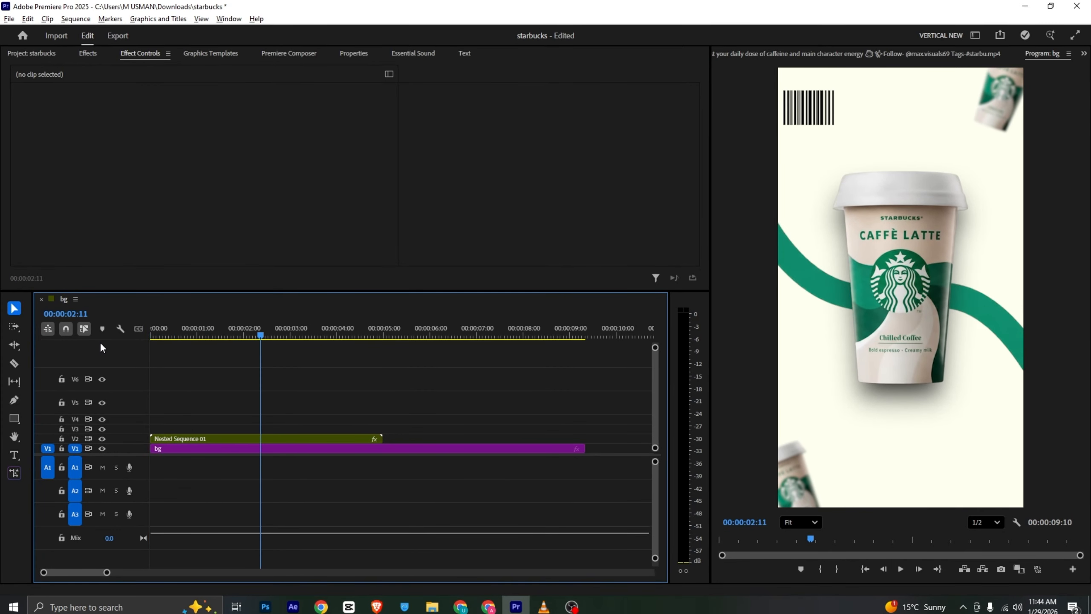
Check the orange circle transition in the VLC reference, and split the nested sequence in Premiere Pro at 00:00:02:22
click(544, 606)
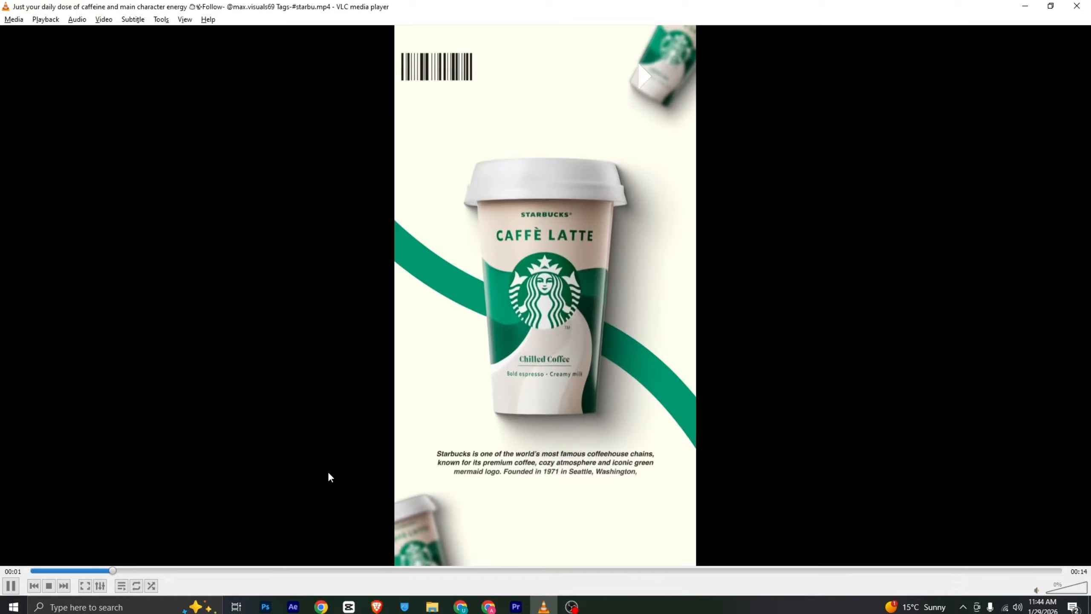
key(space)
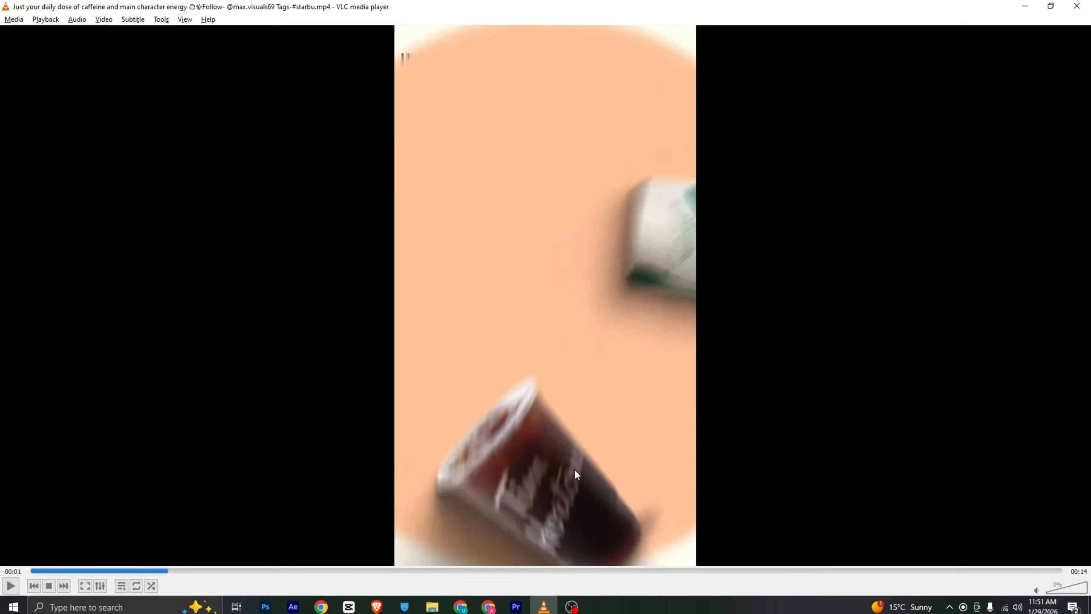
mouse_move(167, 574)
mouse_down()
mouse_move(148, 579)
mouse_move(173, 573)
mouse_up()
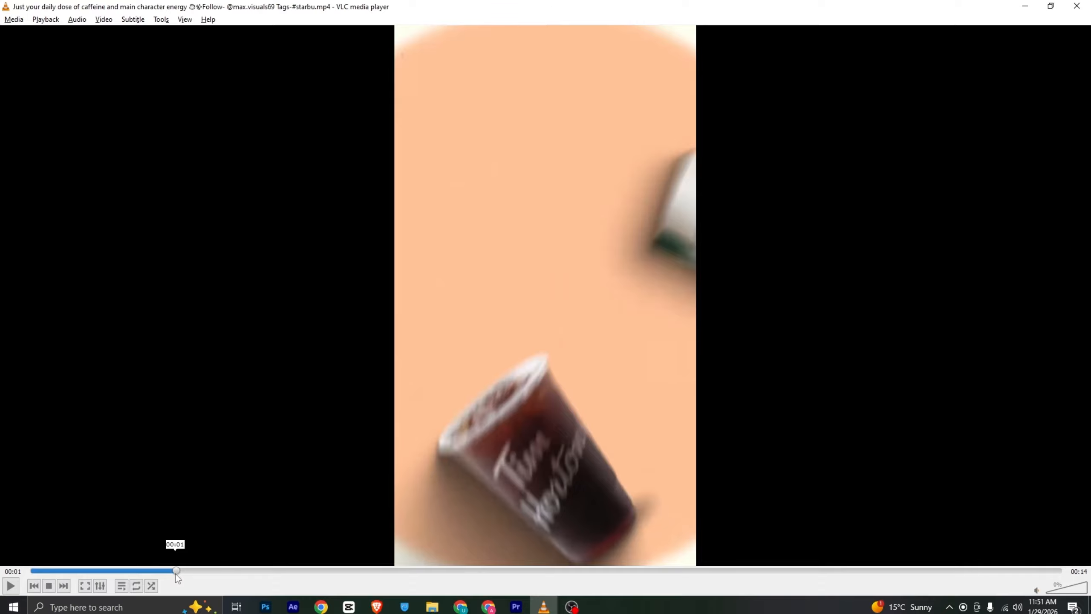
click(516, 607)
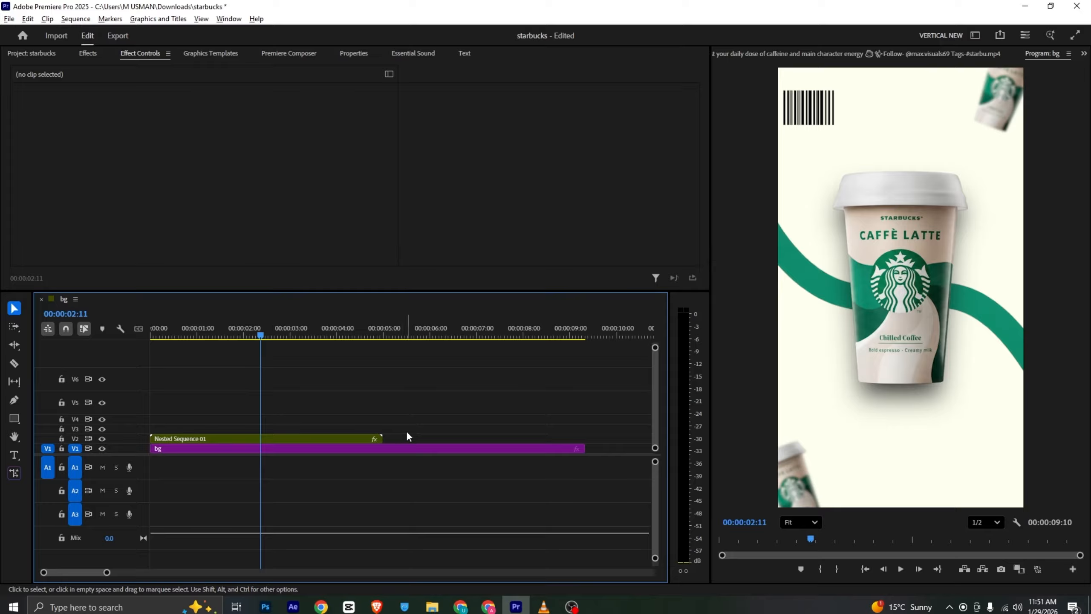
mouse_move(266, 324)
mouse_down()
mouse_move(302, 333)
mouse_move(278, 340)
mouse_up()
key(c)
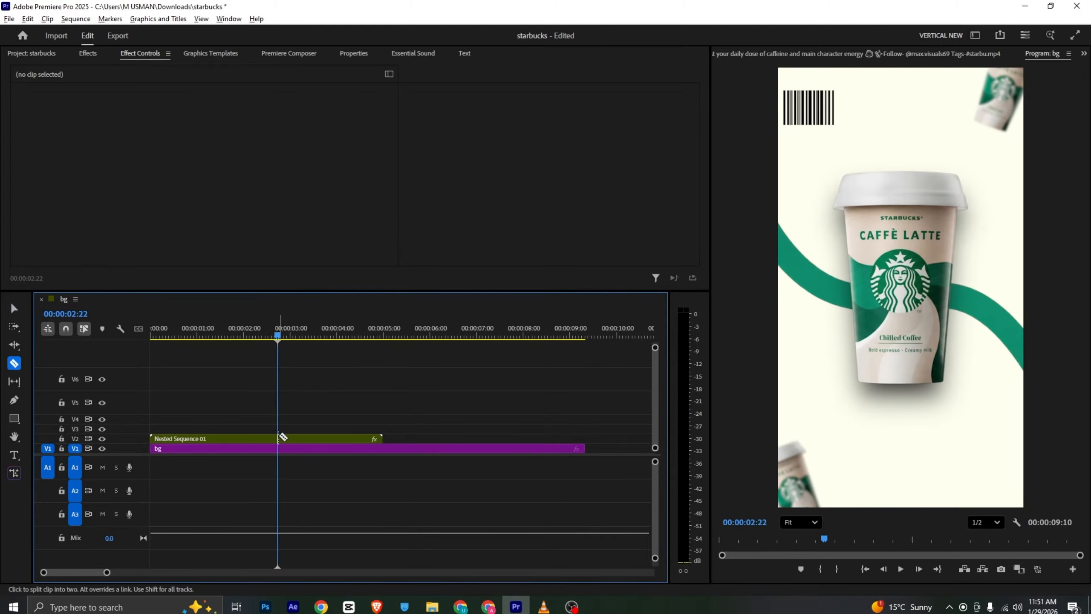
click(277, 438)
key(v)
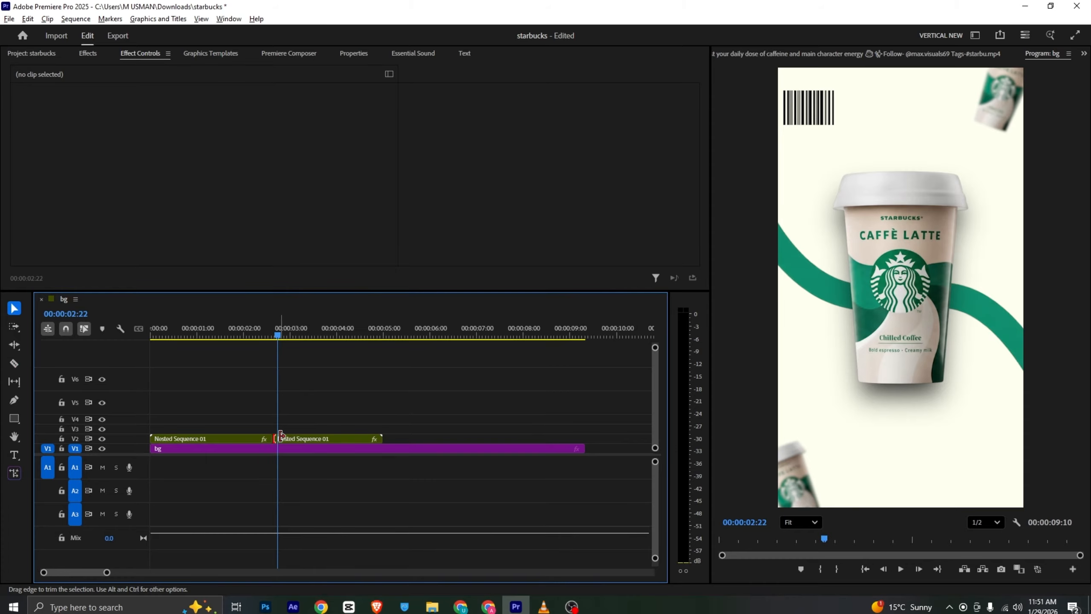
Open the nested sequence and copy its centre cup clip onto the track above the nest in the bg sequence
double_click(286, 438)
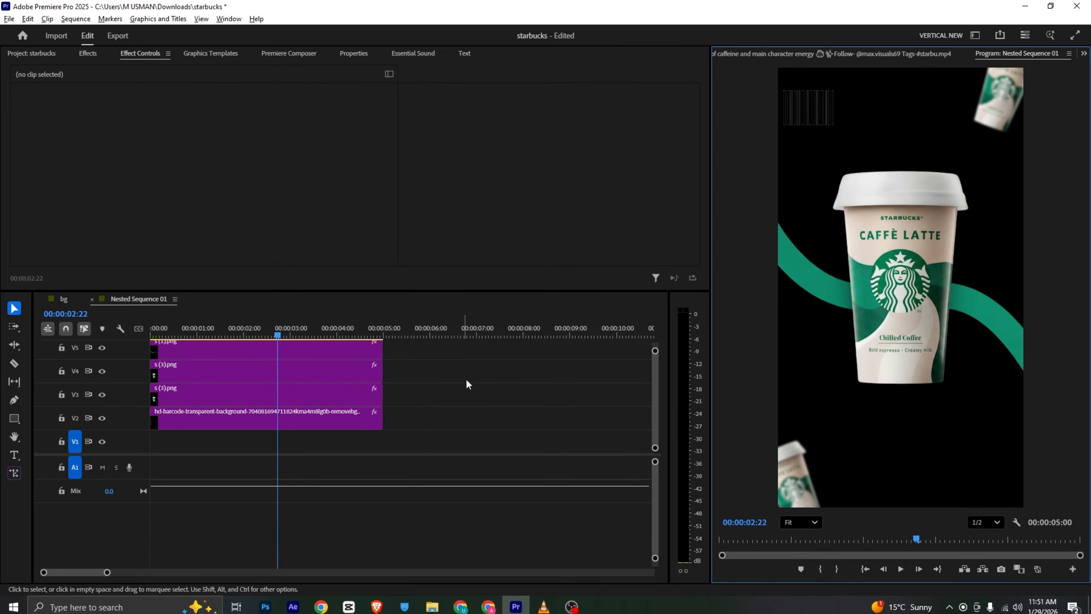
drag(655, 351, 754, 321)
click(357, 400)
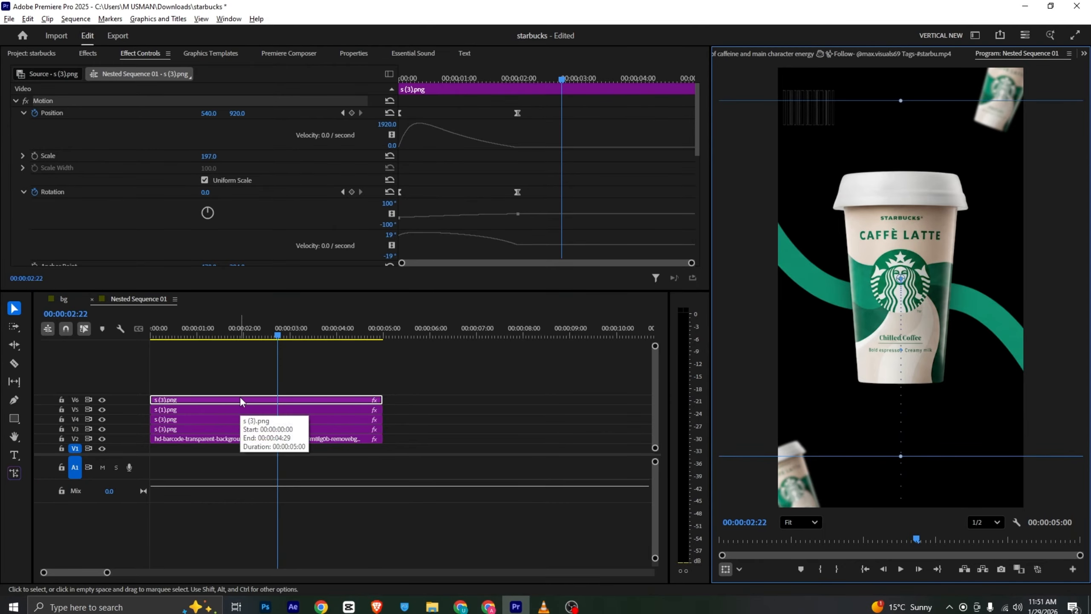
drag(240, 400, 228, 432)
Split the copied cup clip at 00:00:02:19 and delete the part before the cut
click(273, 329)
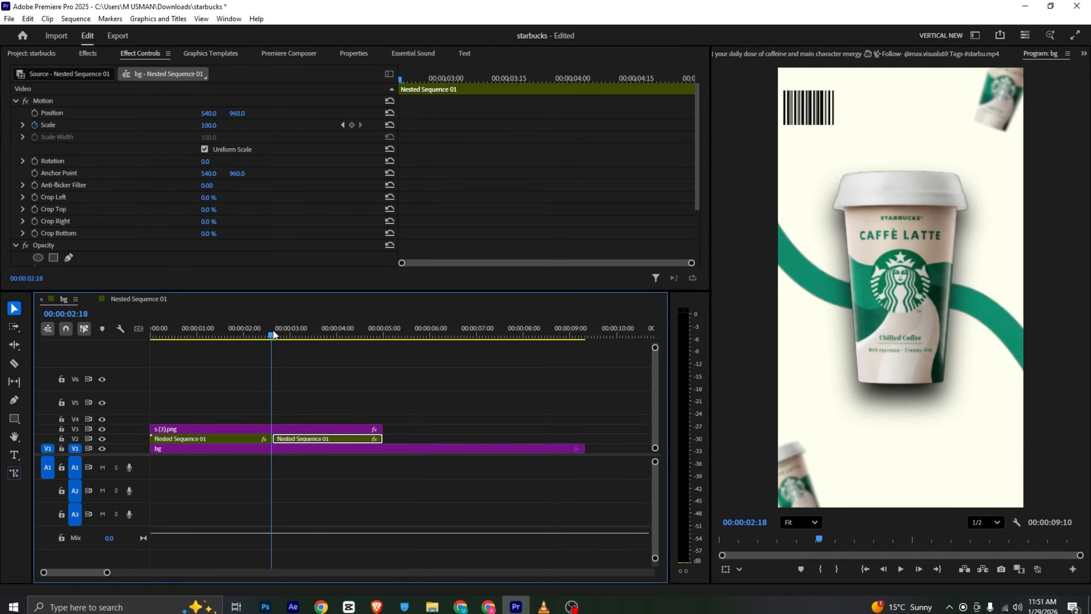
key(c)
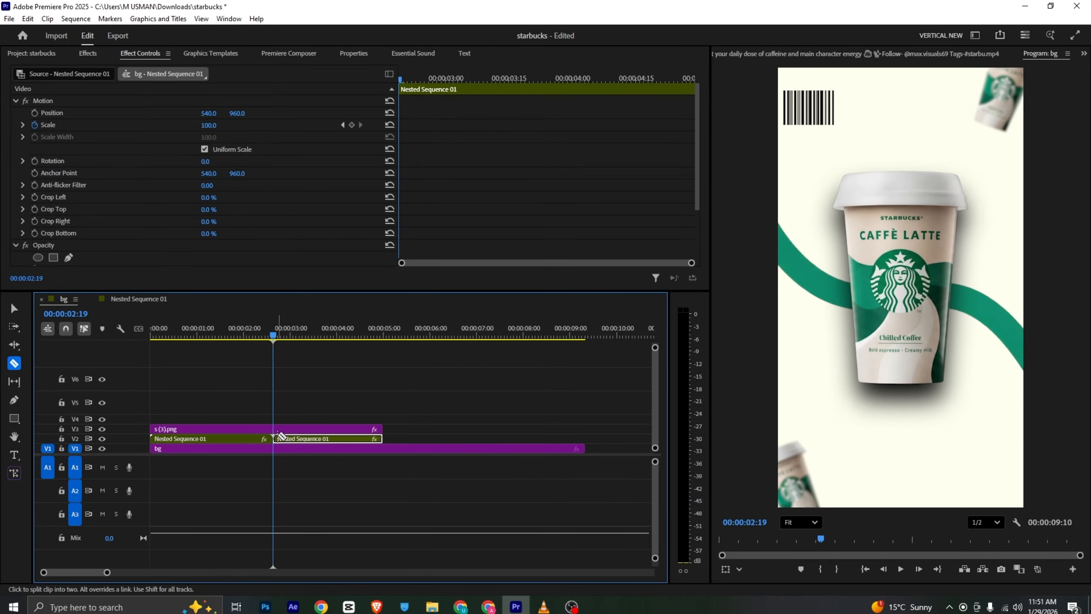
click(273, 429)
key(v)
click(237, 430)
key(Delete)
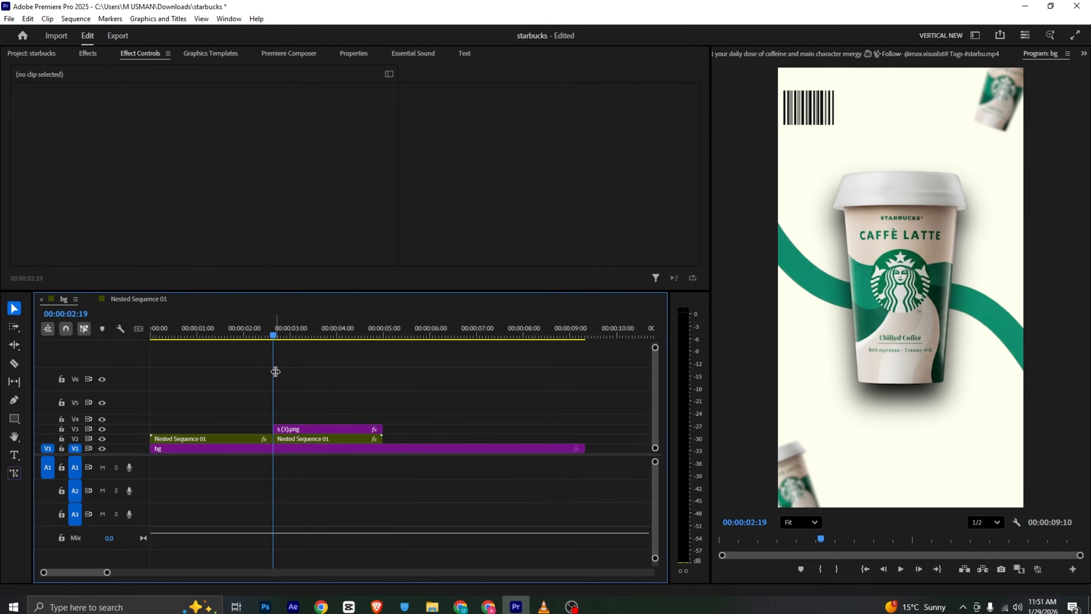
Draw a circle with the Ellipse tool at 00:00:03:03 and position it over the middle of the cup
mouse_move(297, 329)
mouse_down()
mouse_move(283, 342)
mouse_move(295, 345)
mouse_up()
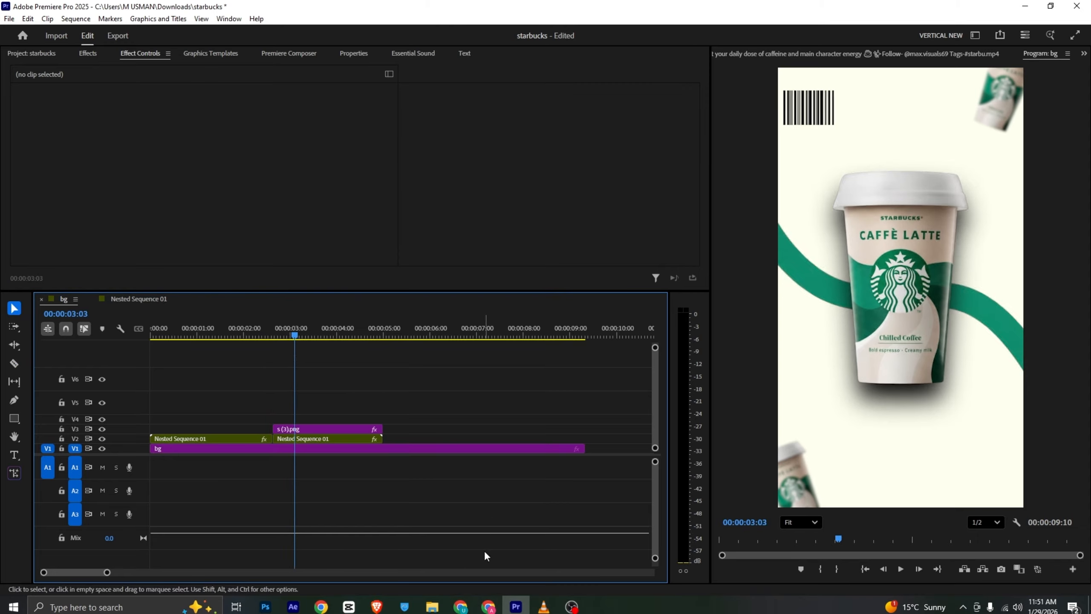
click(14, 418)
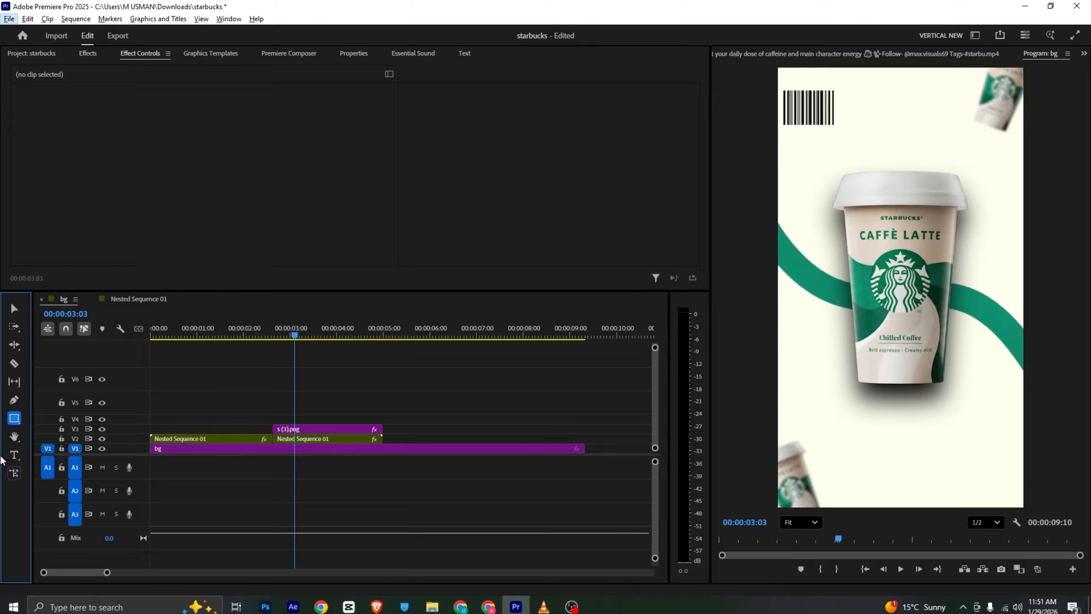
alt+click(14, 418)
drag(850, 243, 999, 396)
drag(928, 314, 915, 310)
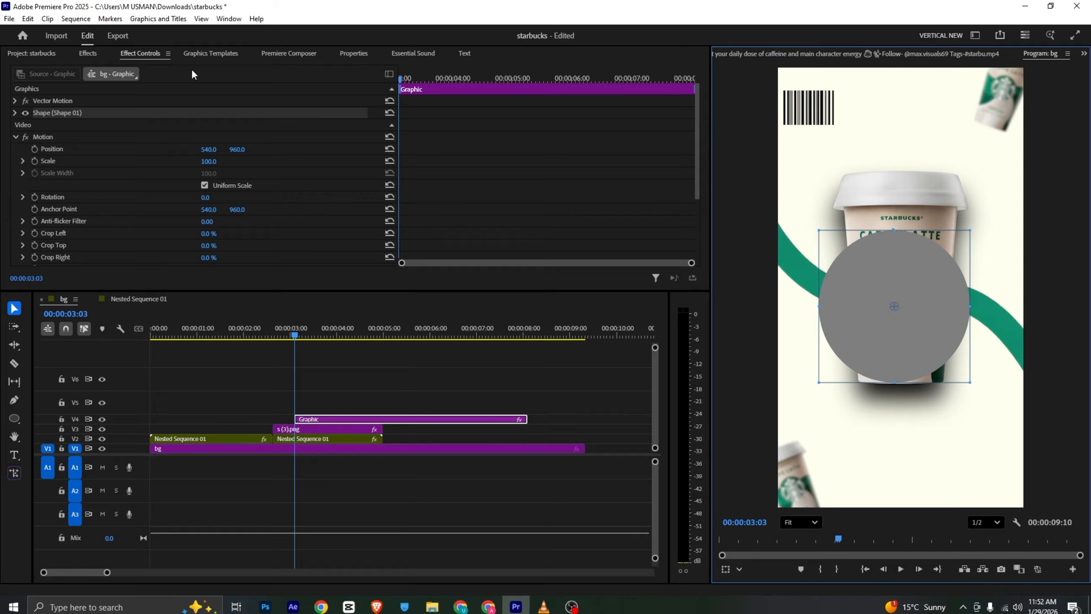
Set the circle's fill to the peach colour sampled from the reference clip's circle at 00:00:01:17
click(780, 55)
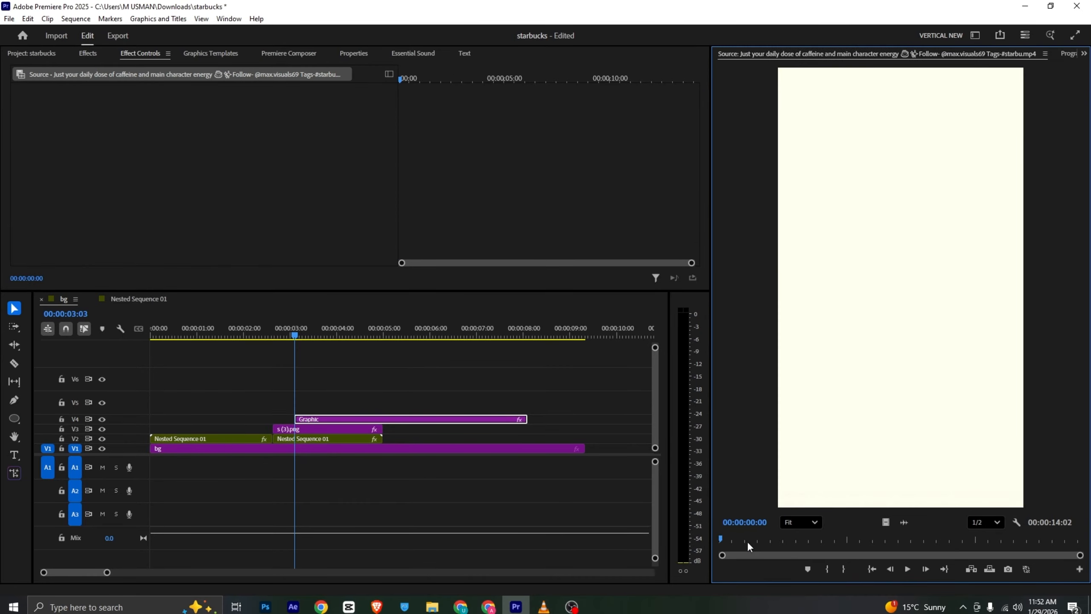
drag(747, 541, 761, 540)
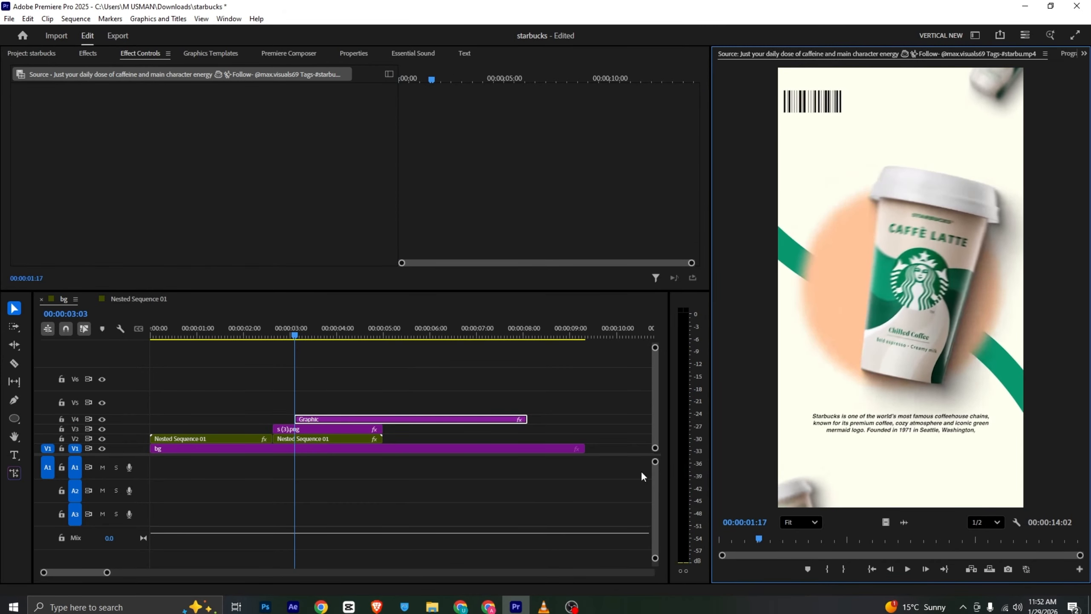
click(353, 53)
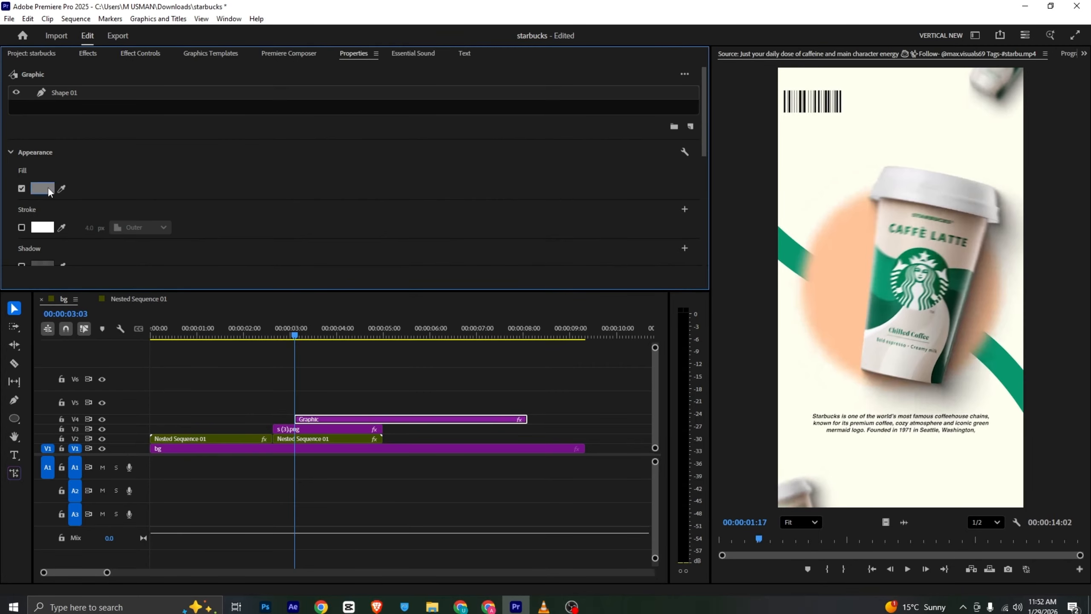
click(829, 299)
click(1068, 53)
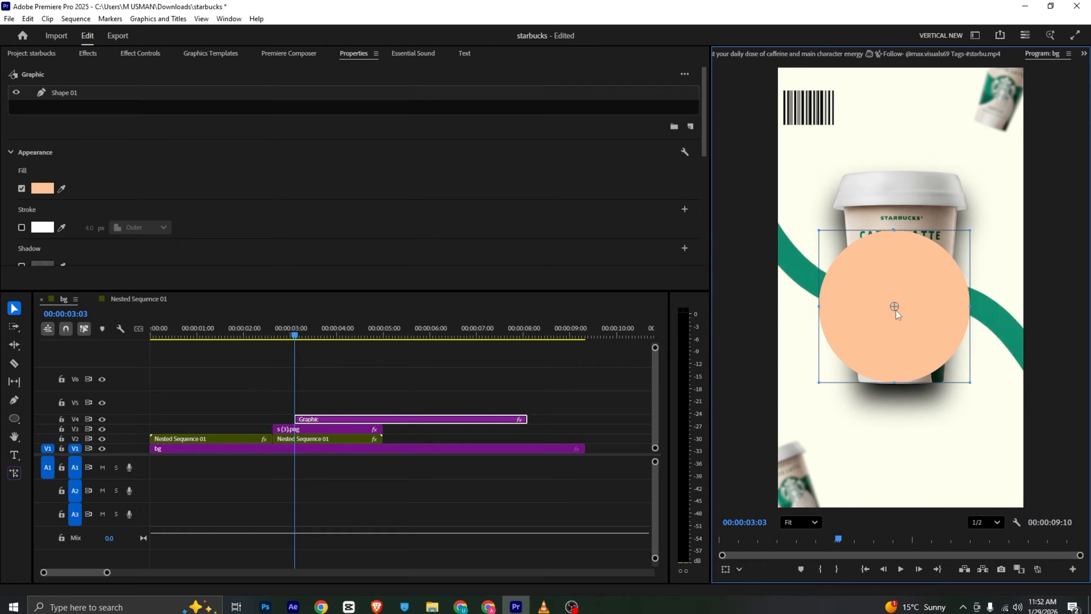
Move the circle graphic clip so that it starts at 00:00:02:13
drag(313, 423, 275, 425)
mouse_move(260, 342)
mouse_down()
mouse_move(248, 334)
mouse_move(264, 338)
mouse_up()
drag(284, 420, 293, 416)
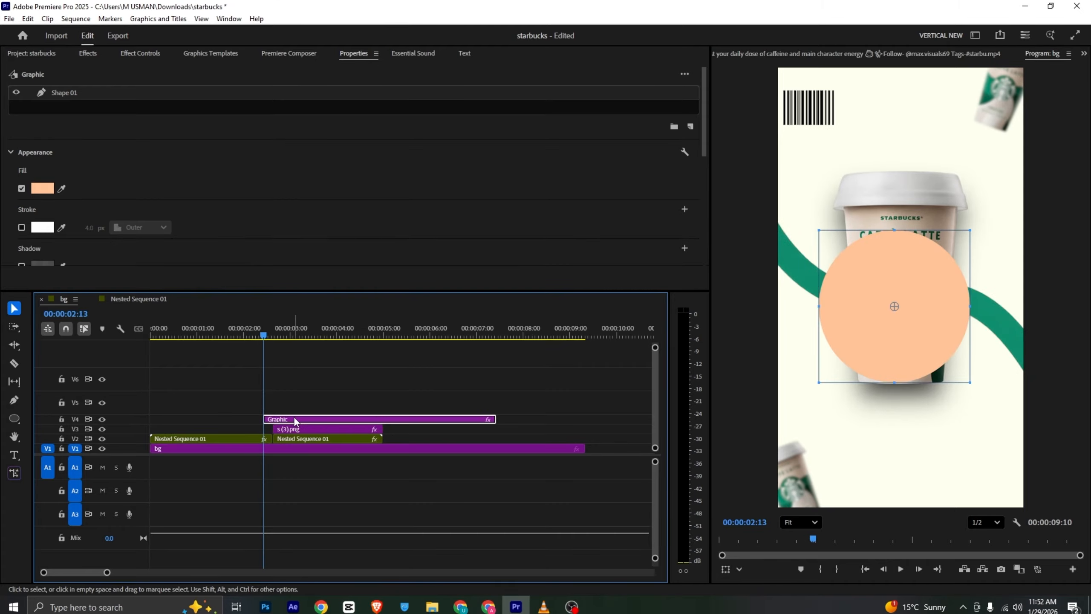
Animate the circle graphic's Scale from 1 at 00:00:02:13 to 433 at 00:00:02:19
click(140, 53)
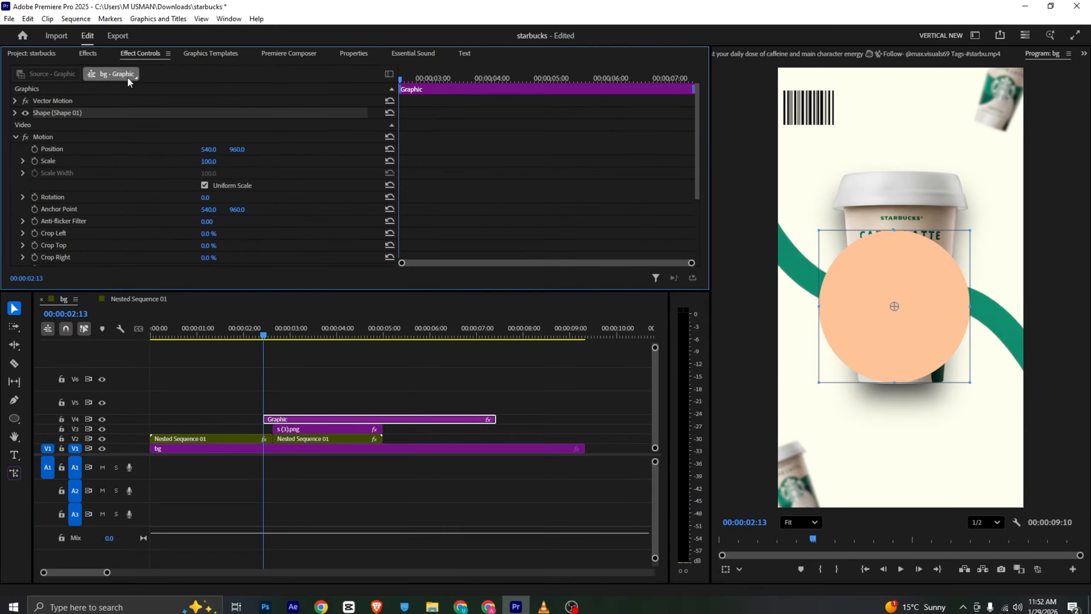
click(35, 160)
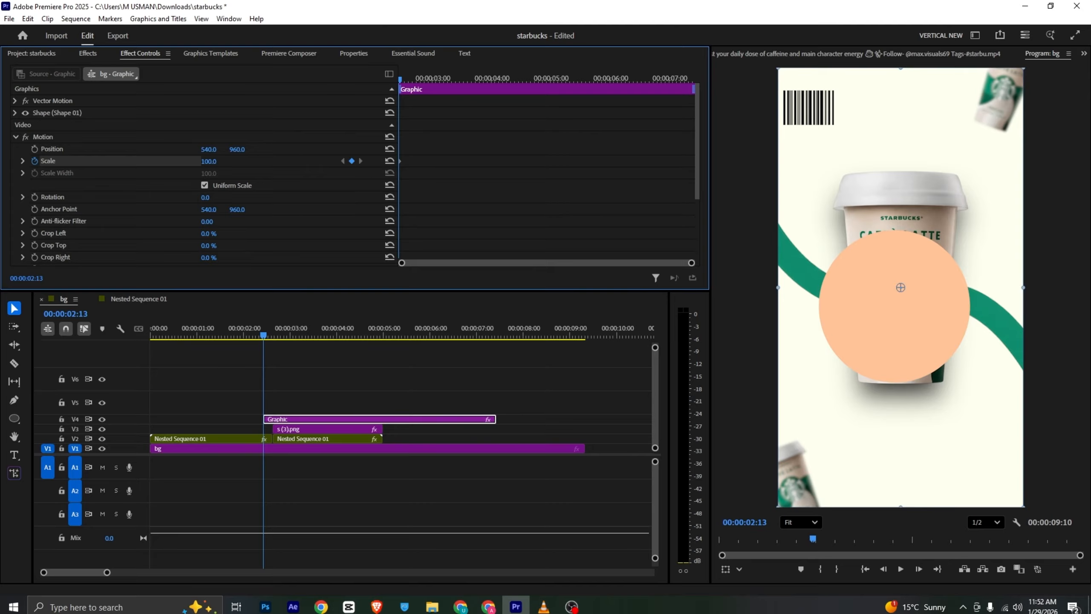
drag(209, 161, 155, 161)
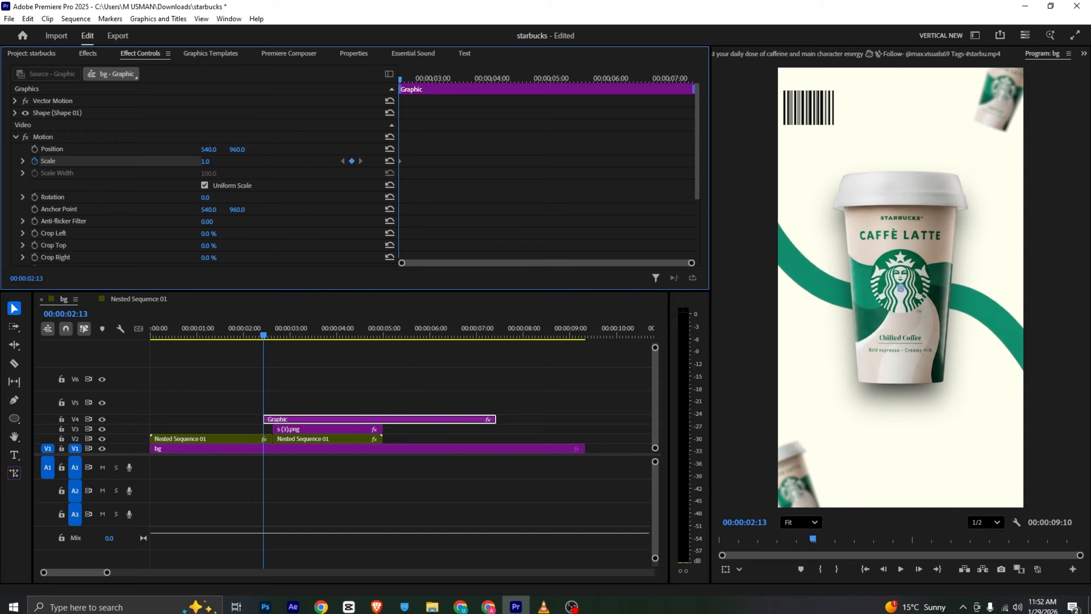
drag(399, 79, 413, 77)
mouse_move(202, 161)
mouse_down()
mouse_move(370, 161)
mouse_move(217, 162)
mouse_up()
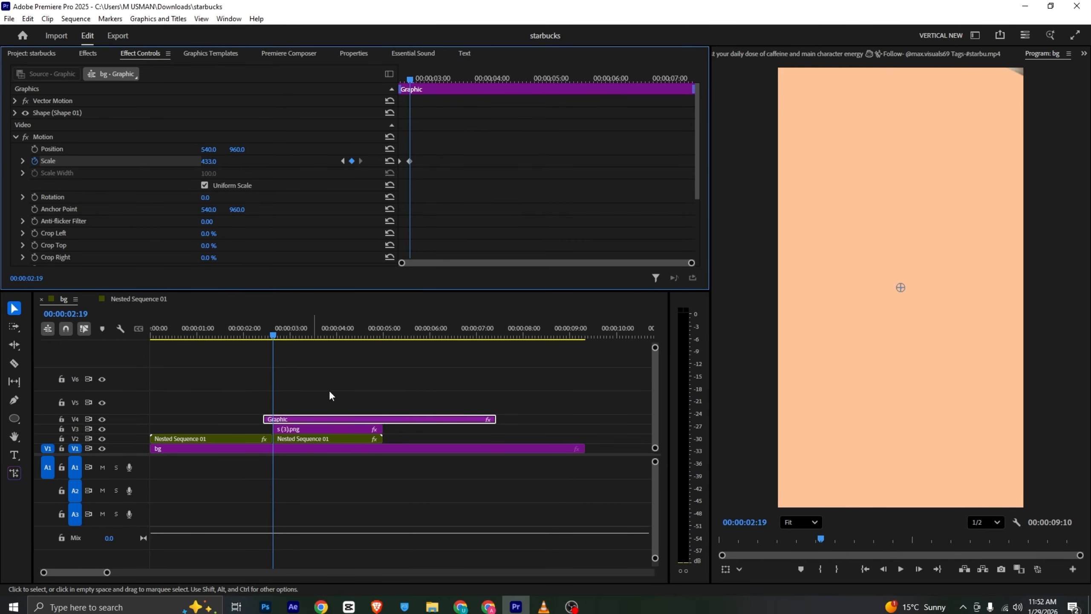
Check the peach transition in the VLC reference, and move the cup clip in Premiere Pro to V5 above the circle graphic
click(544, 606)
scroll(260, 351, down, 1)
key(space)
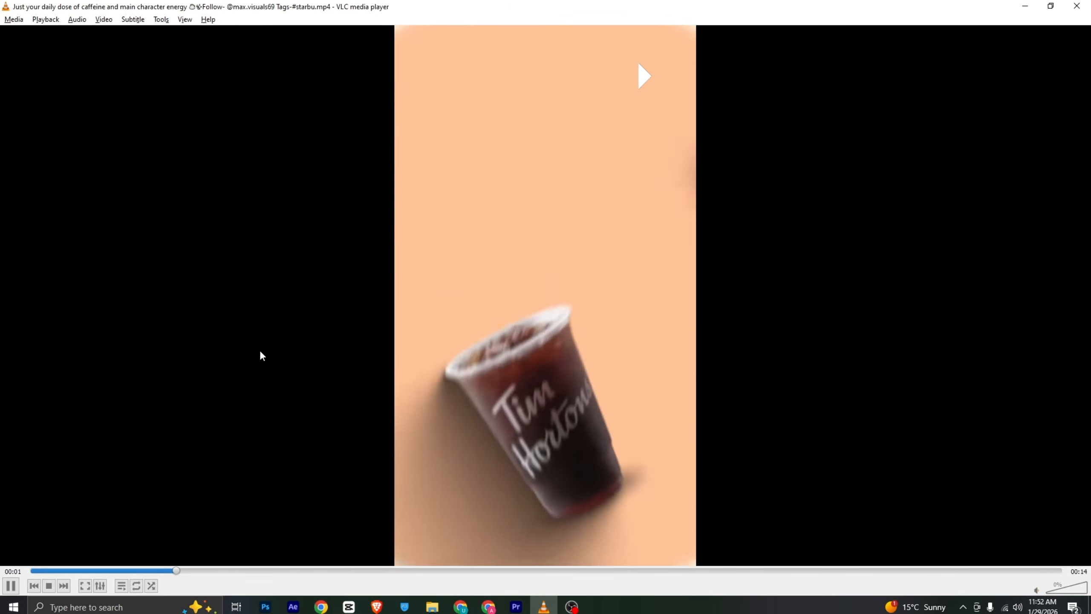
key(alt+Tab)
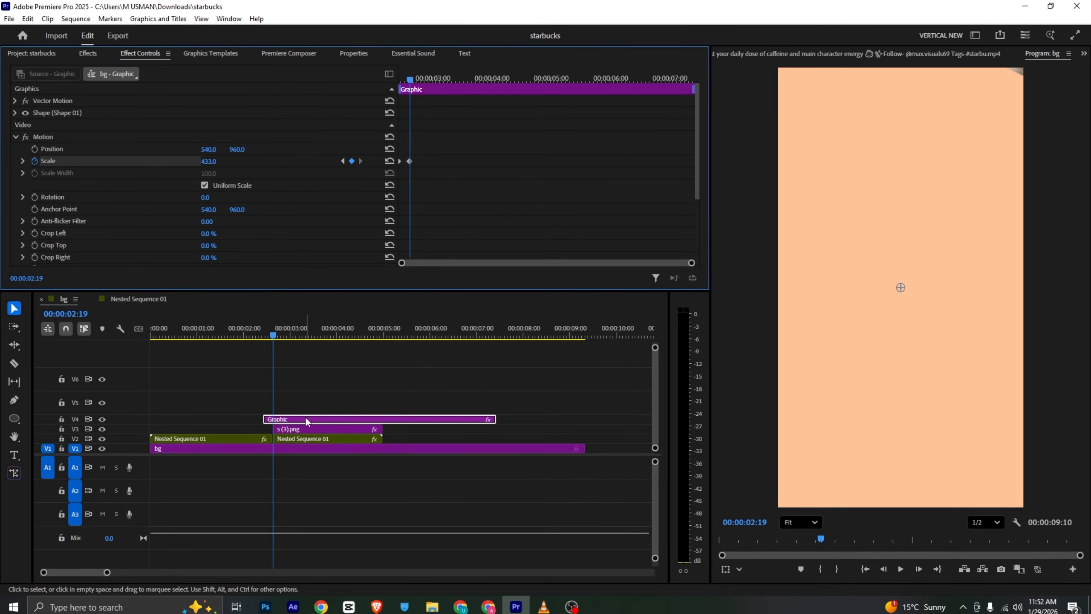
drag(294, 429, 296, 412)
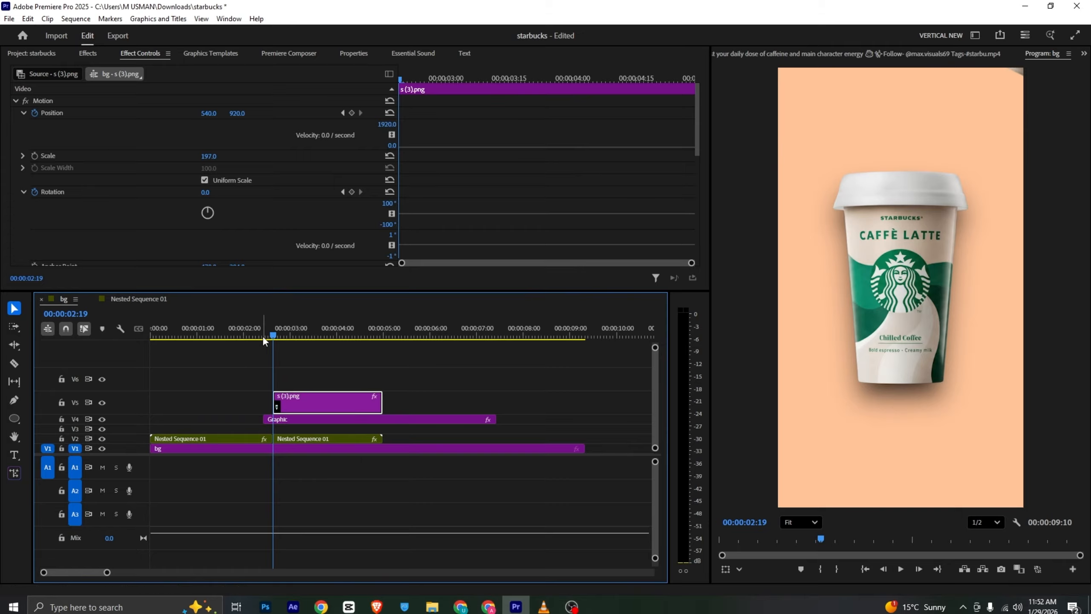
drag(262, 336, 254, 335)
key(space)
key(space)
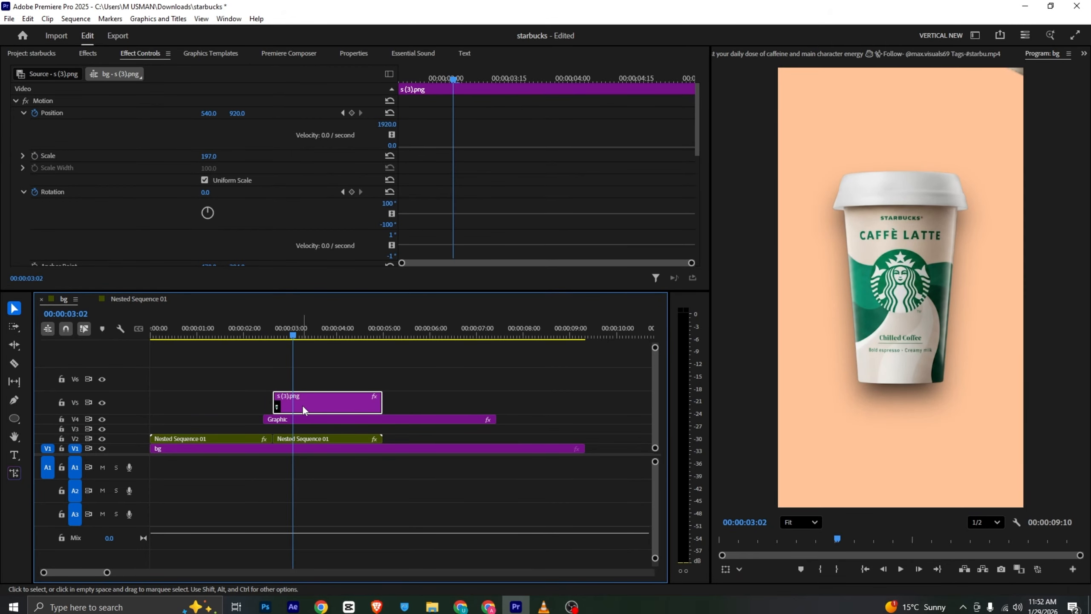
Clear the cup clip's old Position and Rotation keyframes and set new starting ones at 00:00:02:19
drag(434, 81, 390, 83)
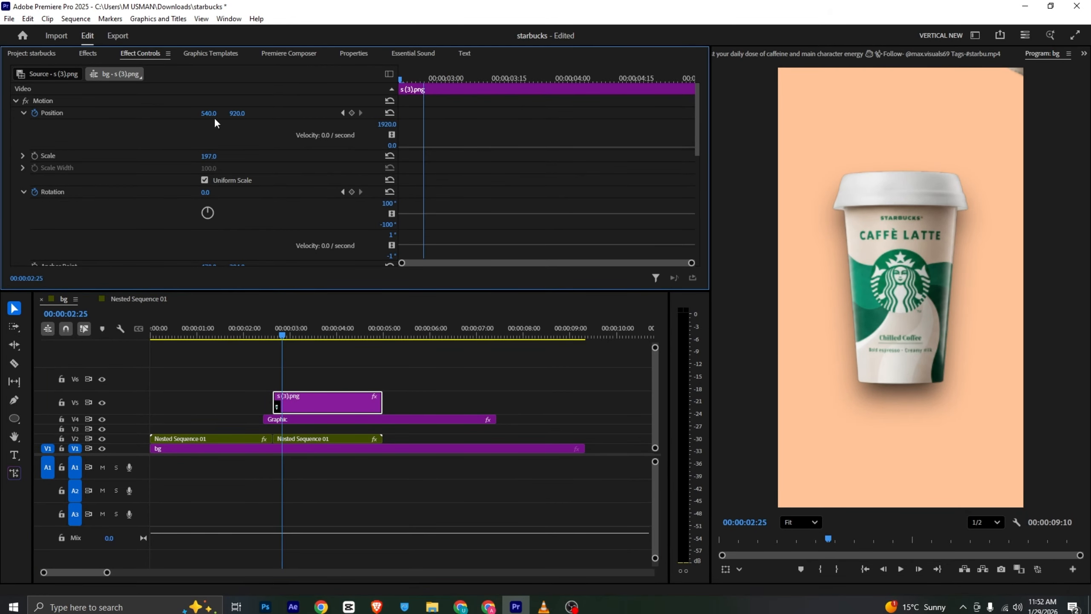
click(23, 113)
click(23, 160)
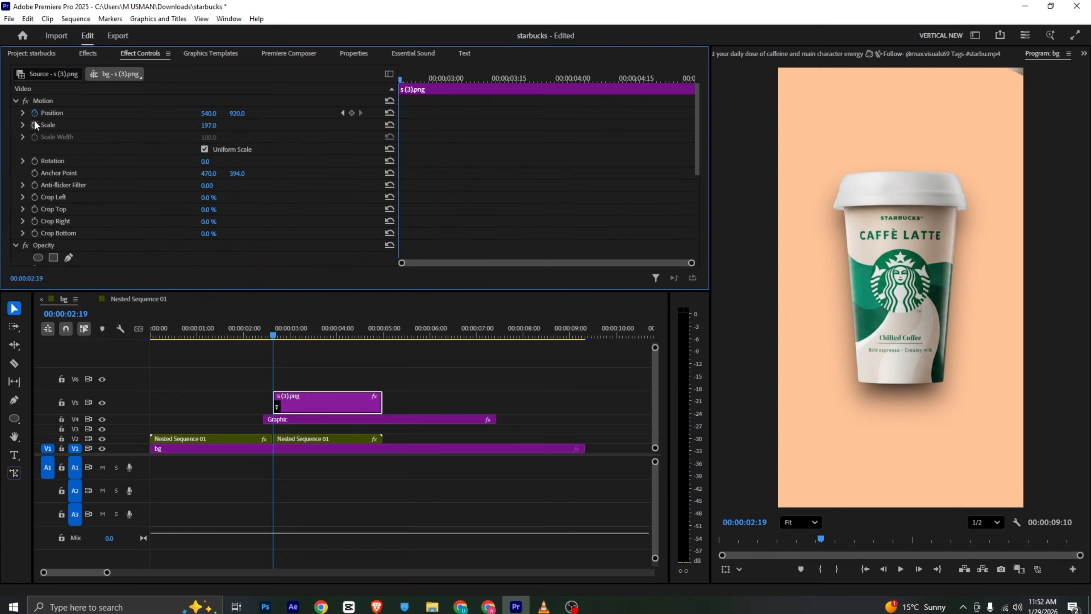
click(34, 116)
click(34, 115)
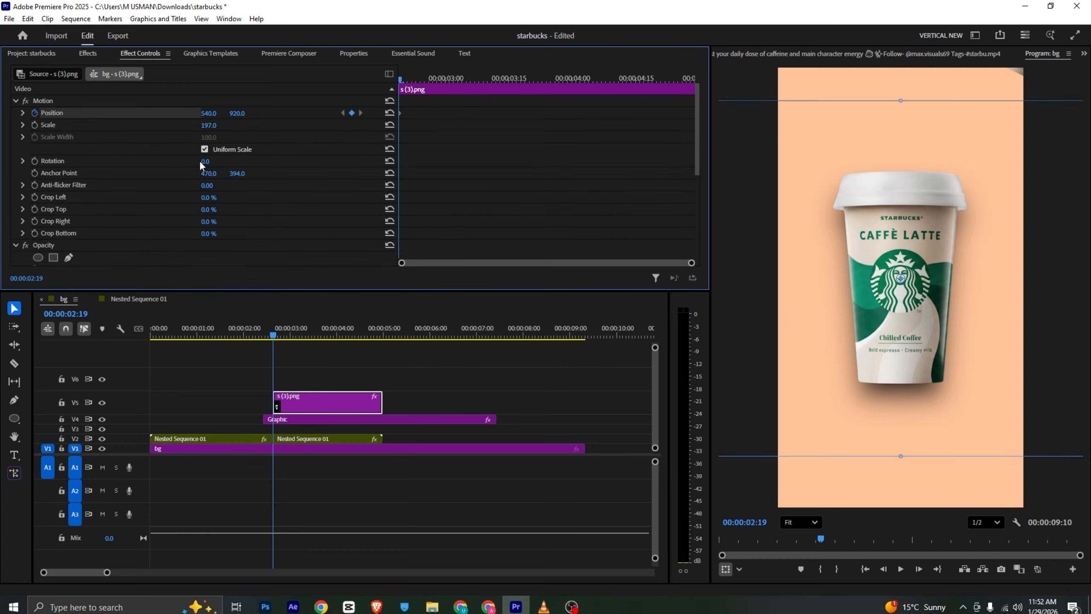
click(35, 161)
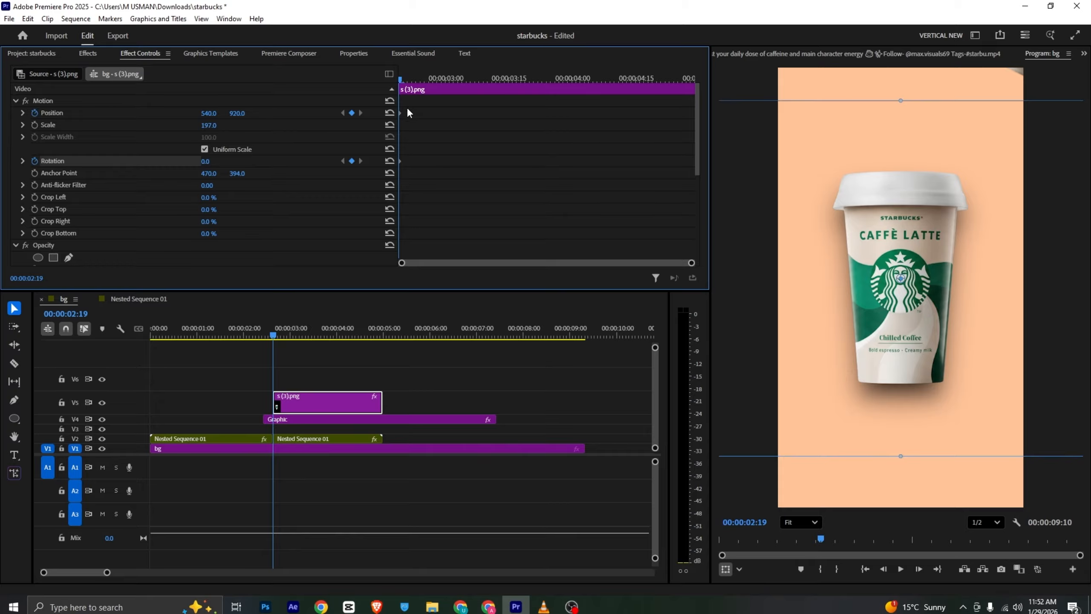
Keyframe the cup at 00:00:02:26 with a horizontal Position of 1546 and a Rotation of 33°
drag(409, 79, 428, 80)
drag(210, 116, 351, 116)
drag(207, 161, 228, 162)
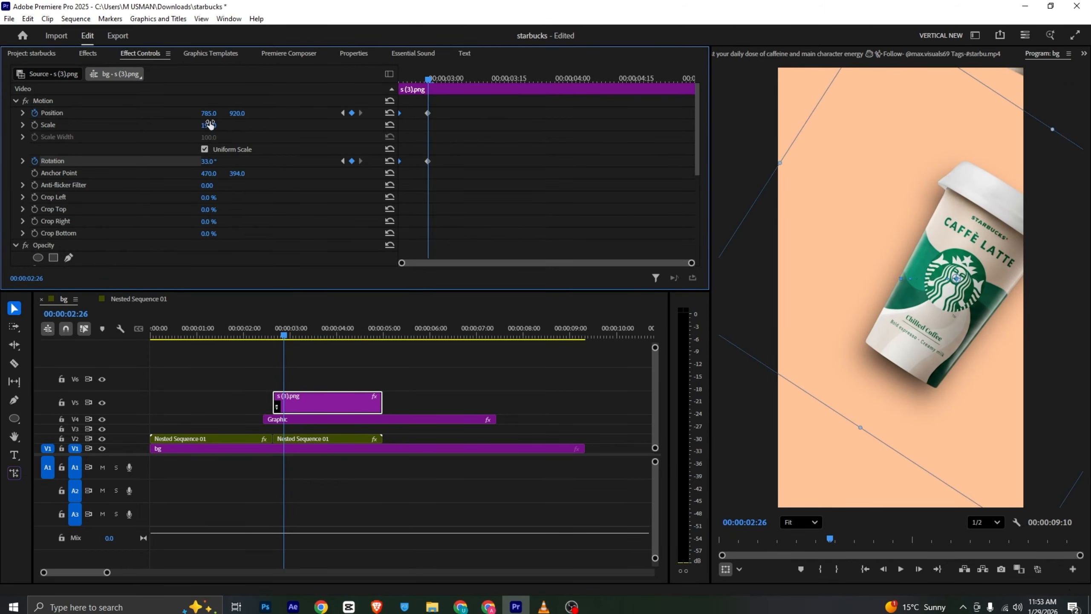
drag(210, 113, 343, 112)
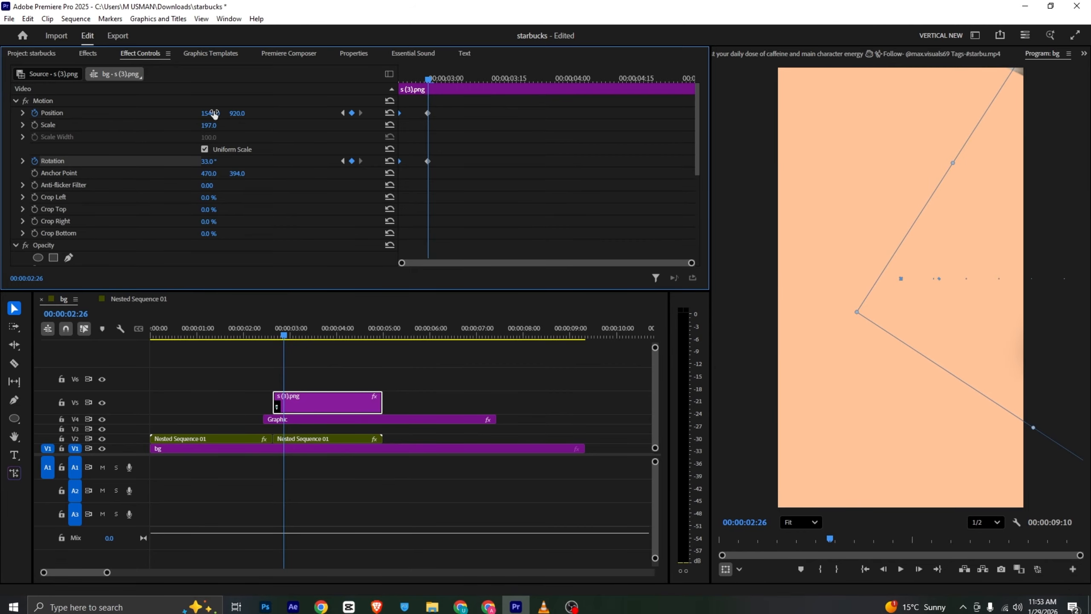
key(shift+Right)
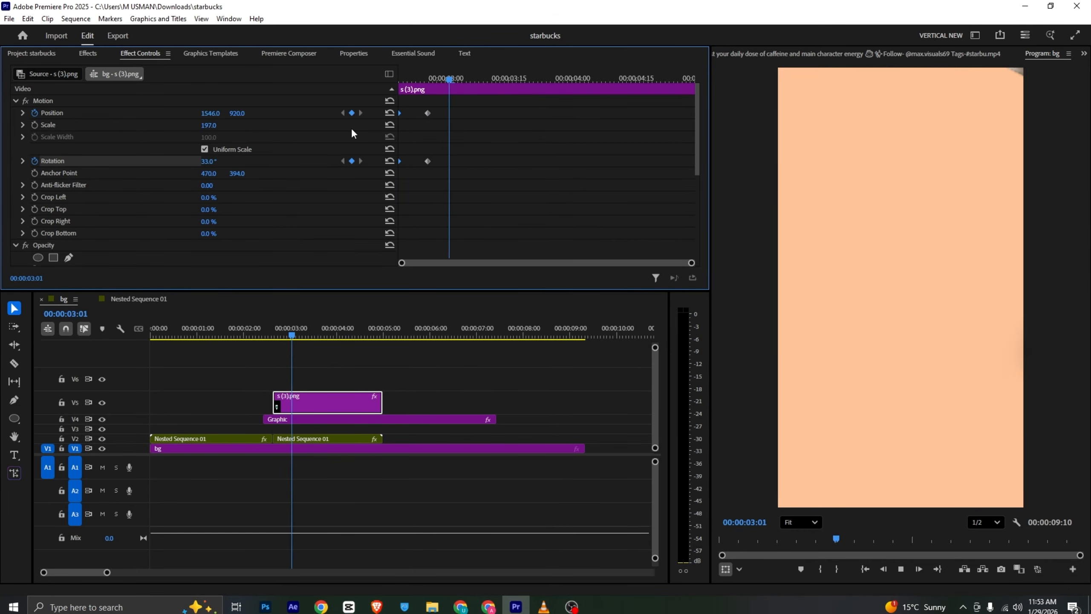
Move the cup clip so that it starts together with the circle graphic, and play back the transition
drag(292, 401, 281, 400)
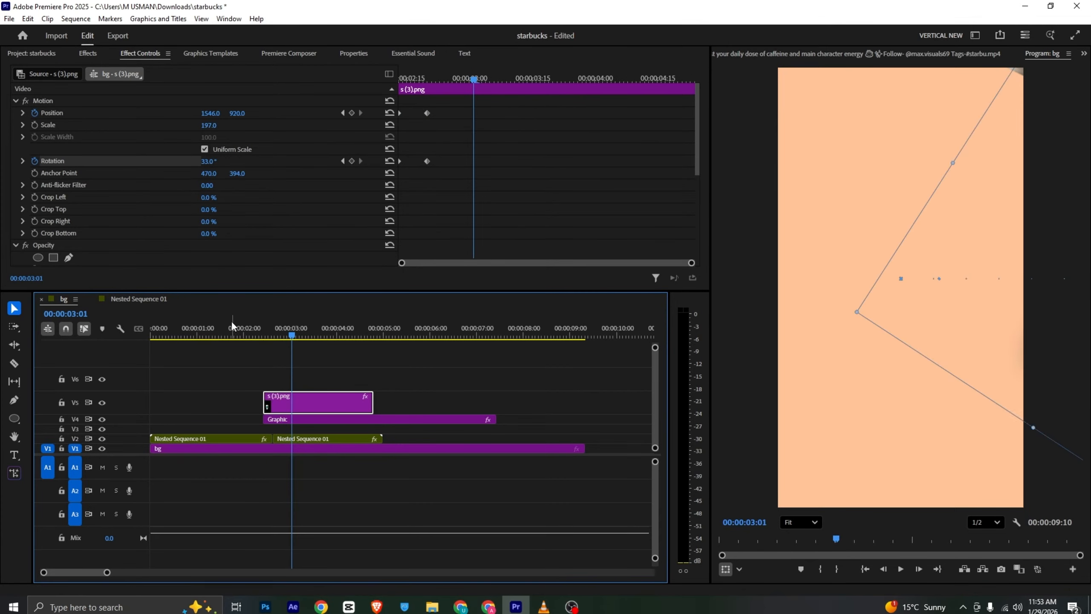
click(232, 327)
click(265, 359)
key(space)
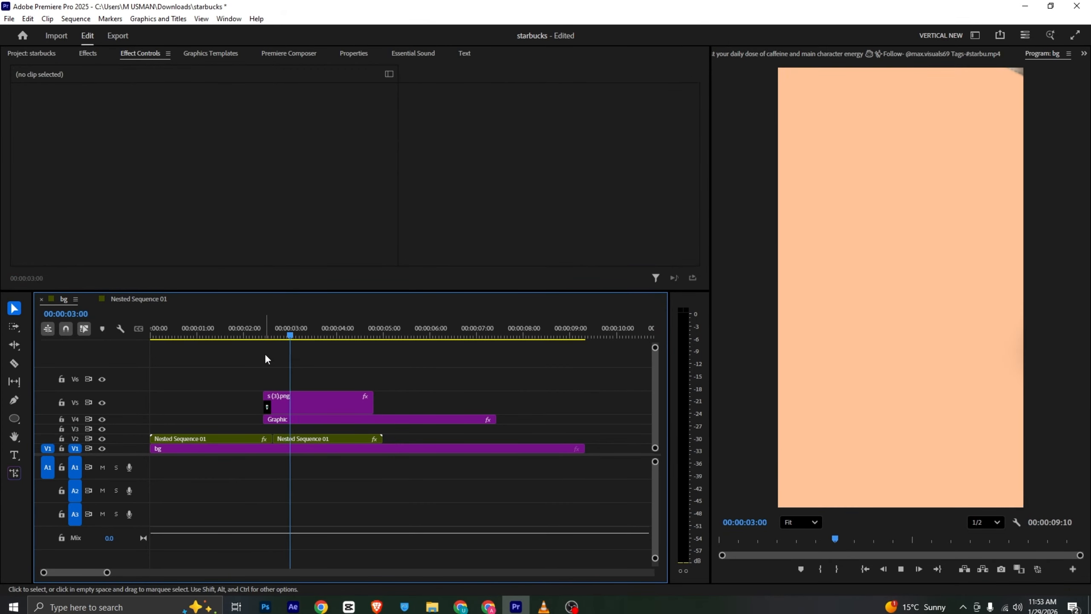
key(space)
Shift the cup and circle clips together to start at about 00:00:02:05, and play back the earlier transition
drag(286, 366, 266, 418)
click(234, 329)
key(space)
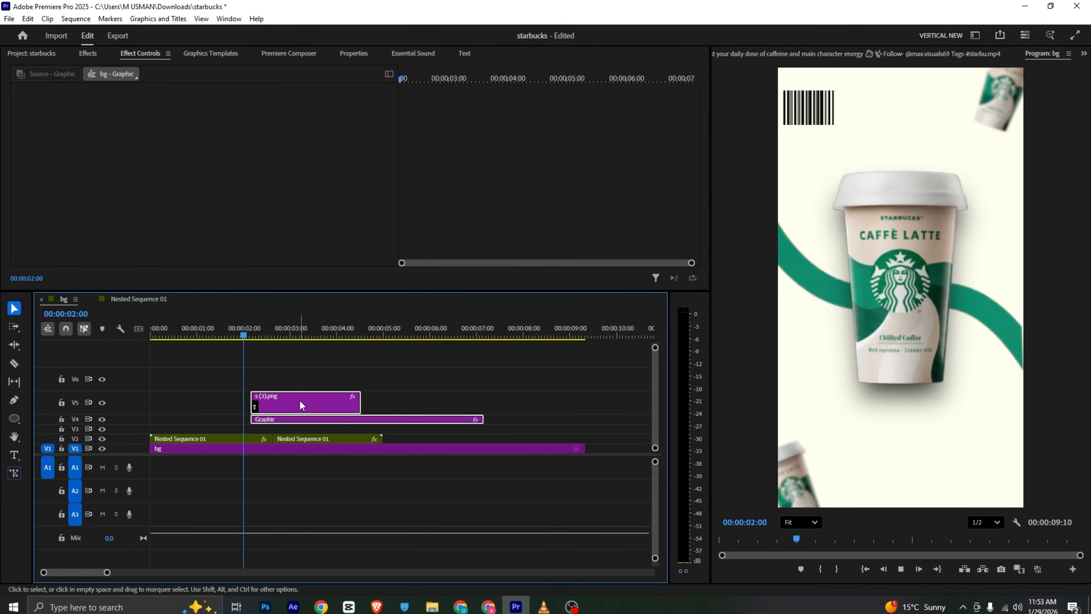
key(space)
Move the circle's end Scale keyframe and the cup's end Position and Rotation keyframes to 00:00:02:27
click(312, 427)
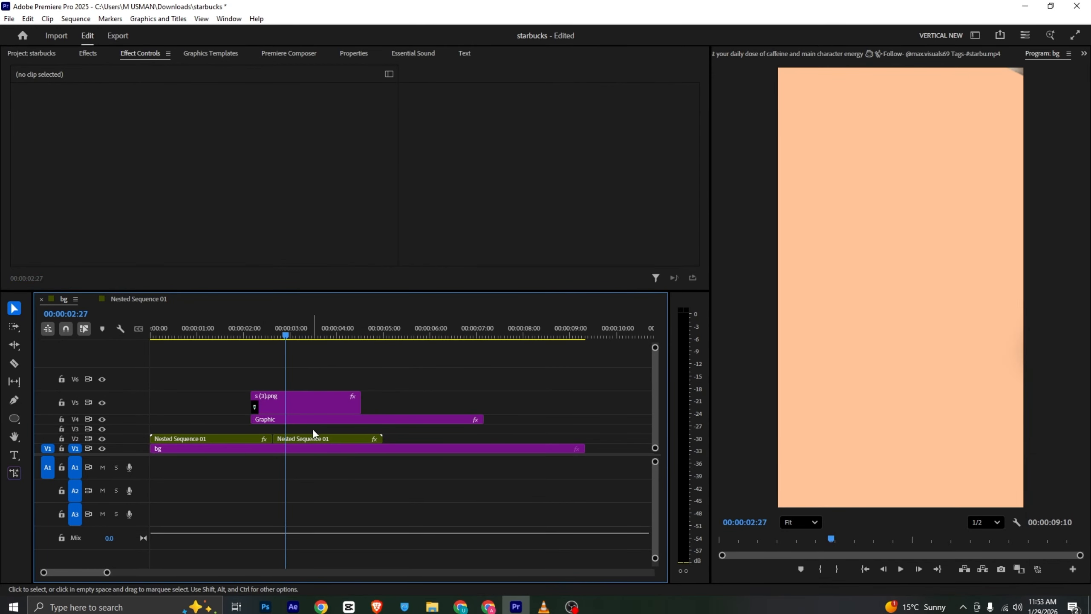
click(314, 421)
drag(411, 162, 421, 165)
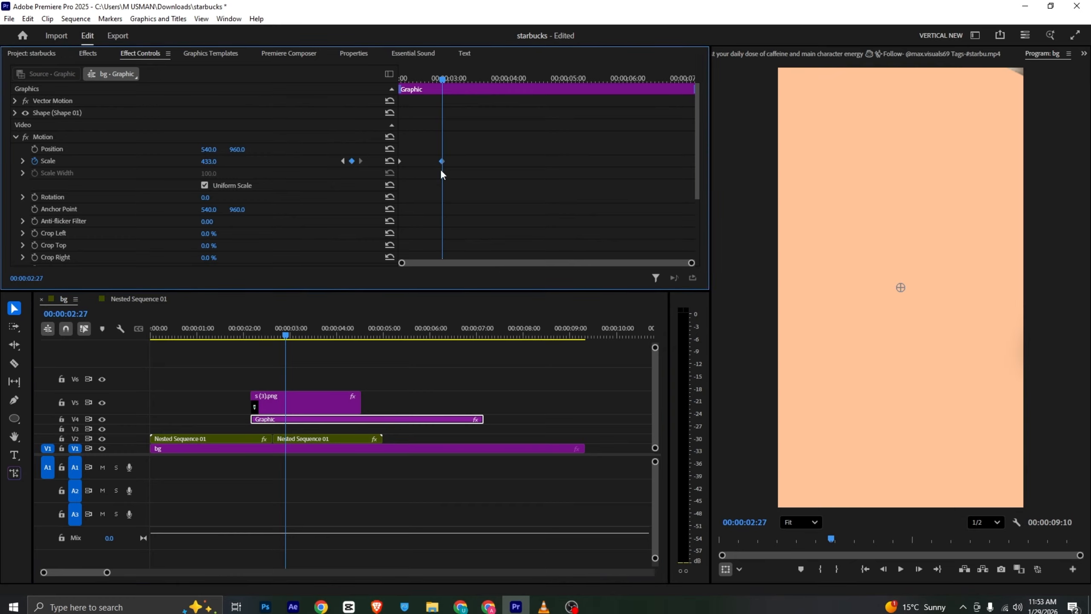
click(320, 399)
drag(448, 110, 491, 163)
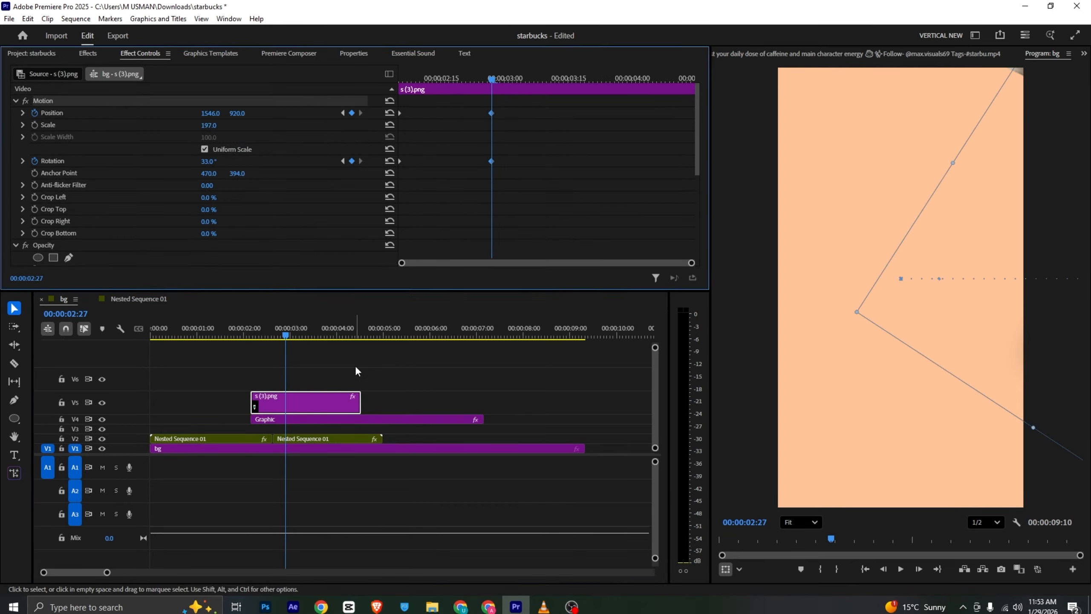
Play back the circle and cup exit from about 00:00:02:00 to examine the timing of the lengthened animation
click(328, 377)
click(239, 328)
key(space)
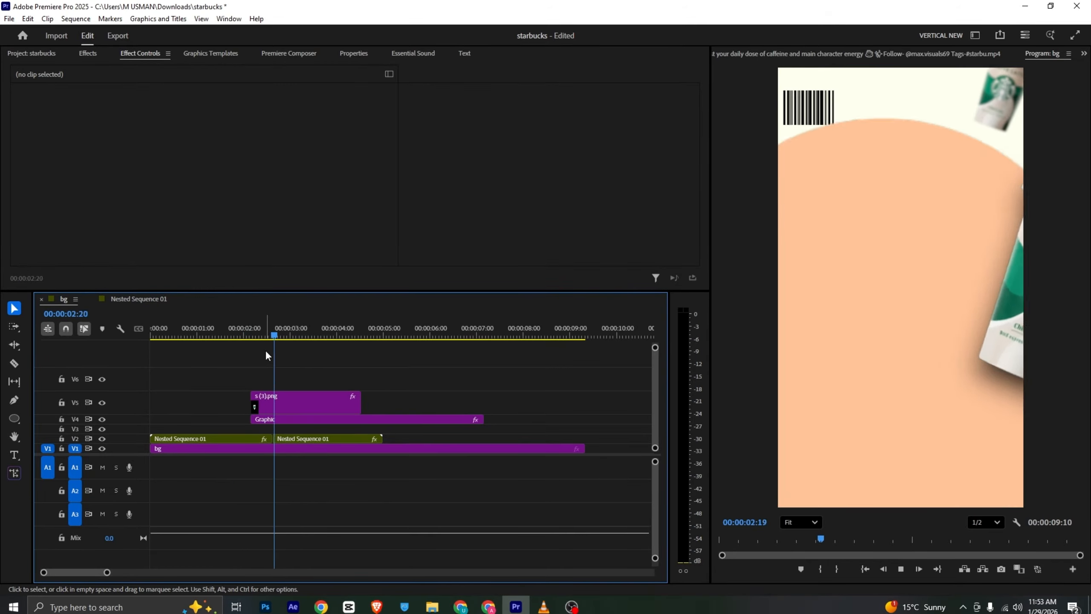
key(space)
click(240, 333)
key(space)
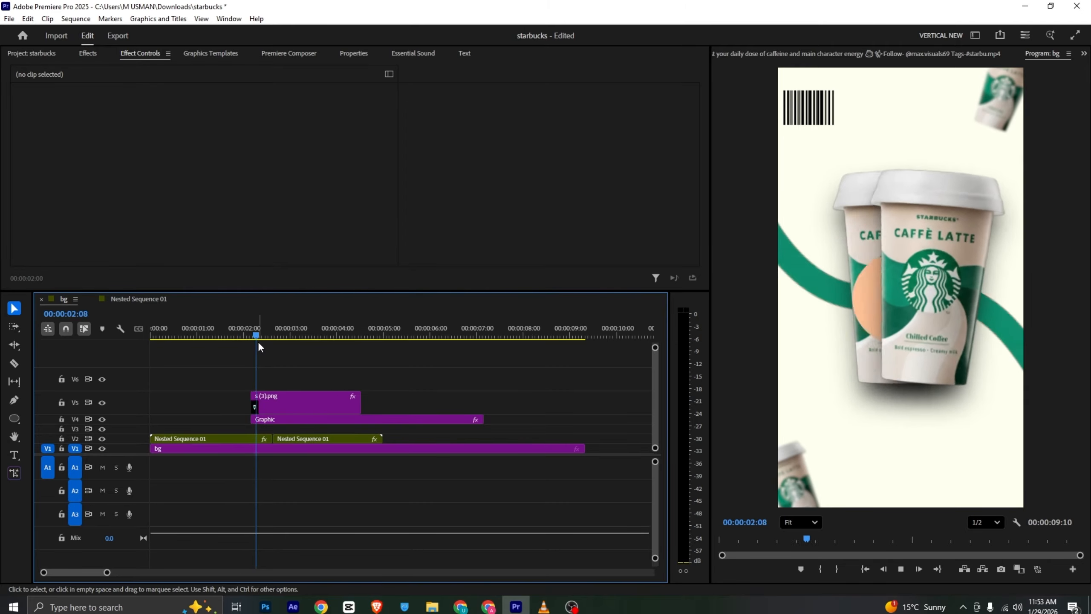
key(space)
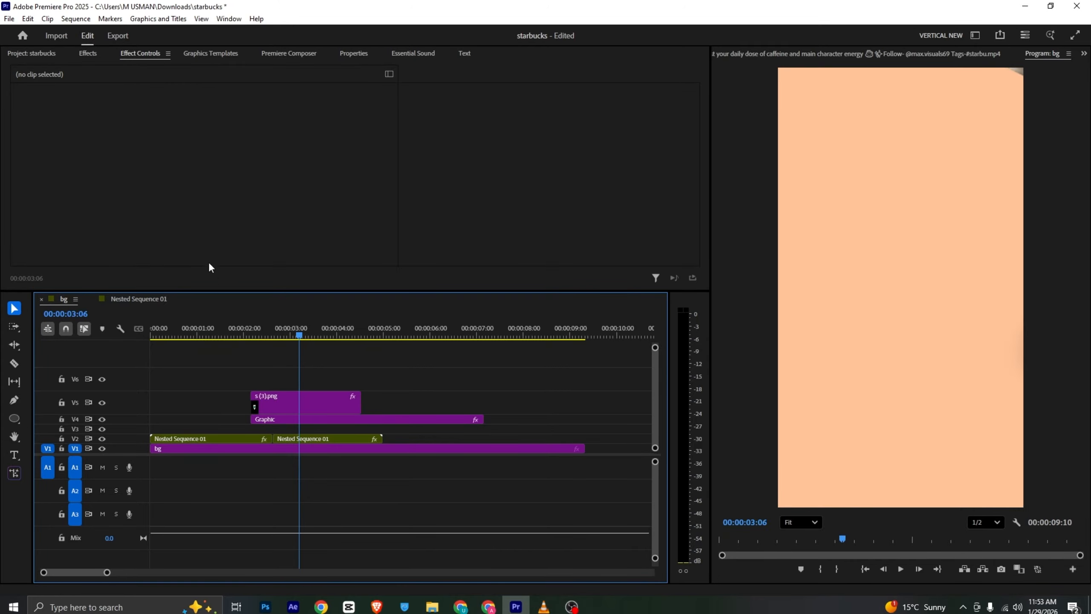
Check the Tim Hortons scene in the reference video and place s (2).png on V6, starting at about 00:00:02:20
key(alt+Tab)
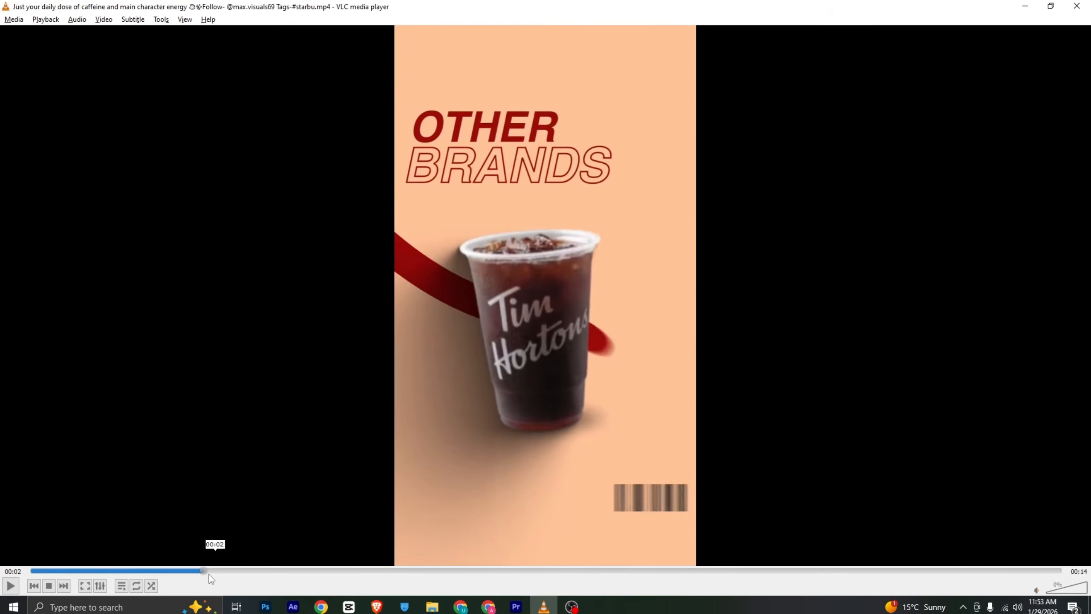
mouse_move(203, 575)
mouse_down()
mouse_move(179, 576)
mouse_move(207, 575)
mouse_up()
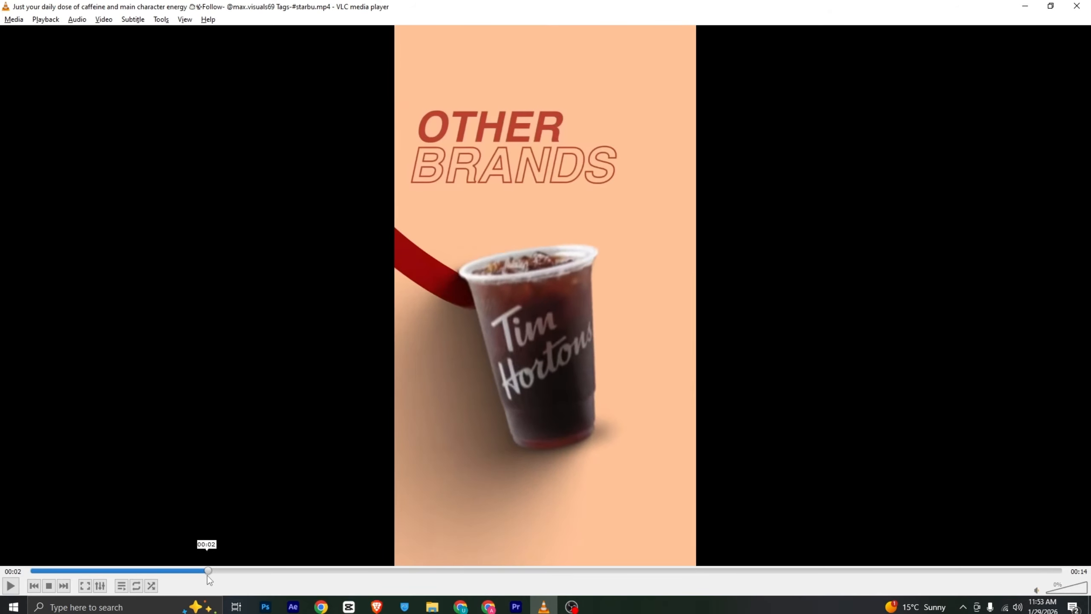
click(516, 606)
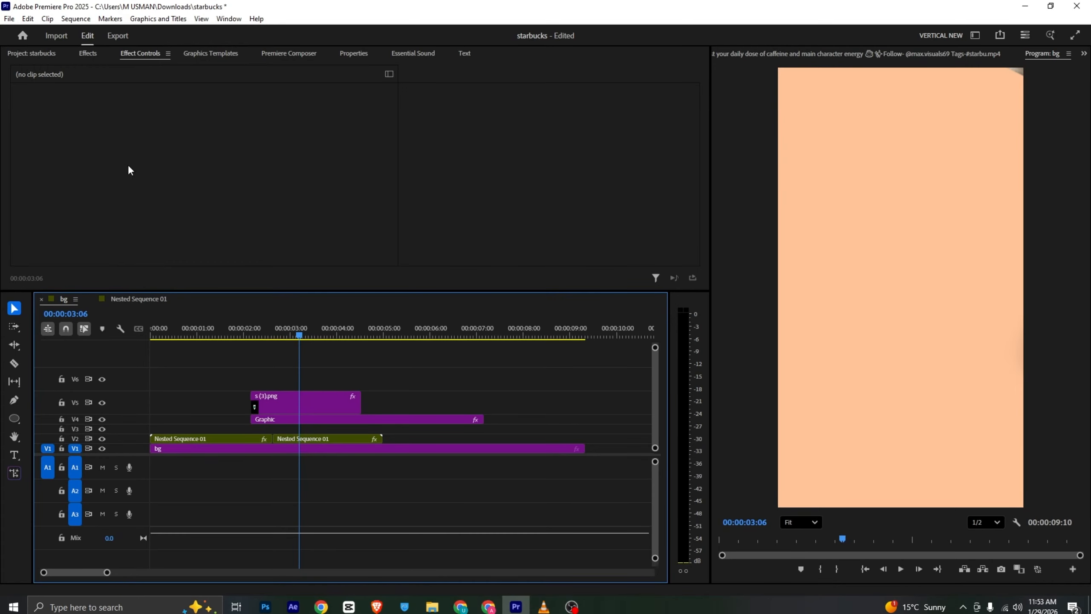
click(38, 54)
drag(257, 138, 277, 378)
click(142, 53)
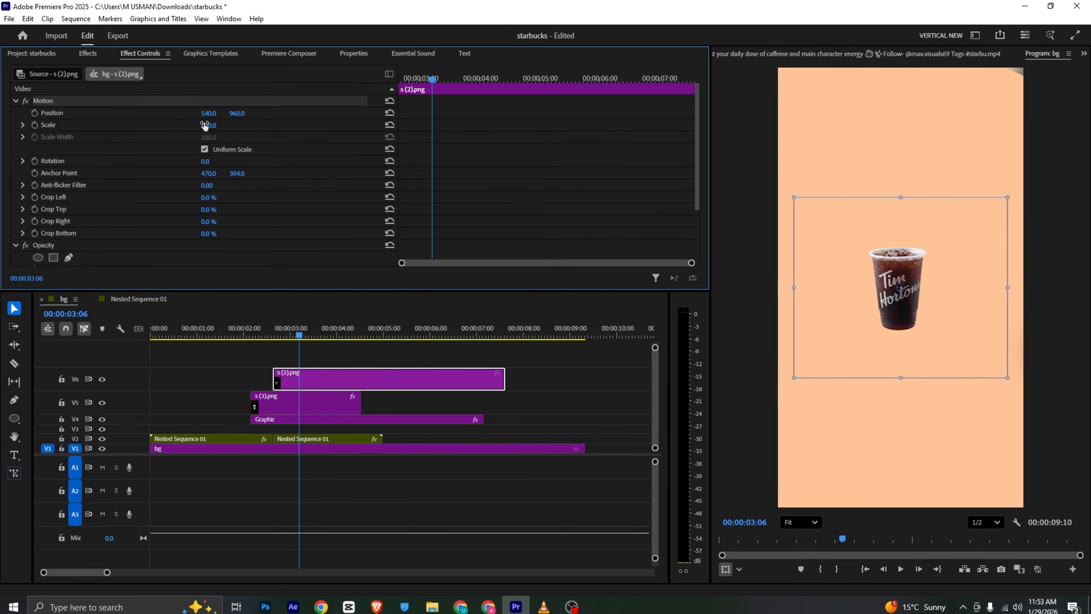
Set the Tim Hortons cup's Scale to 214 and horizontal Position to 579, comparing it with the reference video
drag(210, 125, 273, 125)
drag(209, 113, 235, 113)
key(alt+Tab)
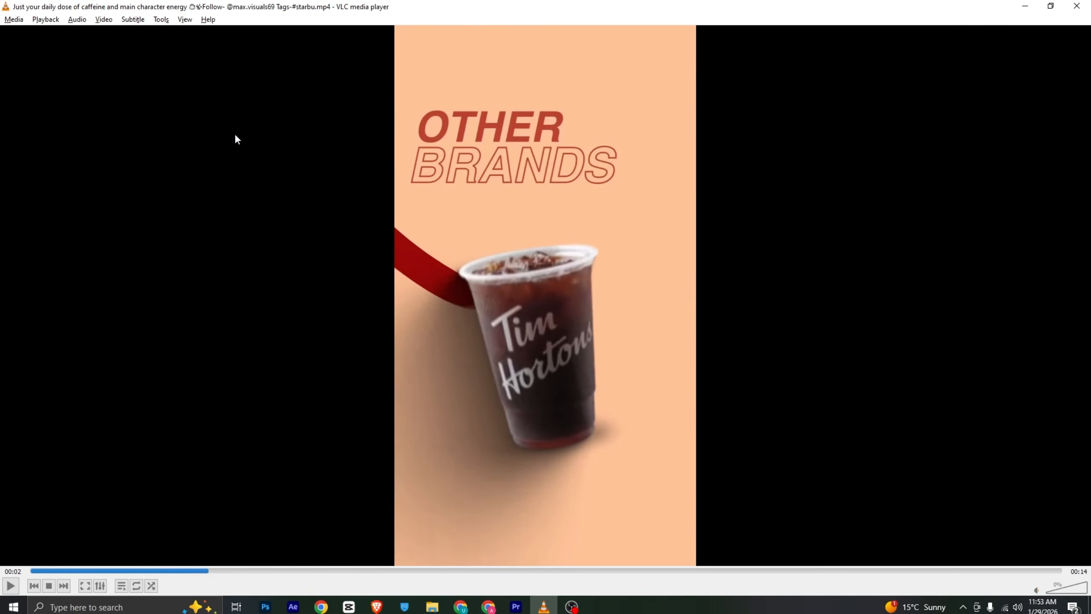
key(space)
key(space)
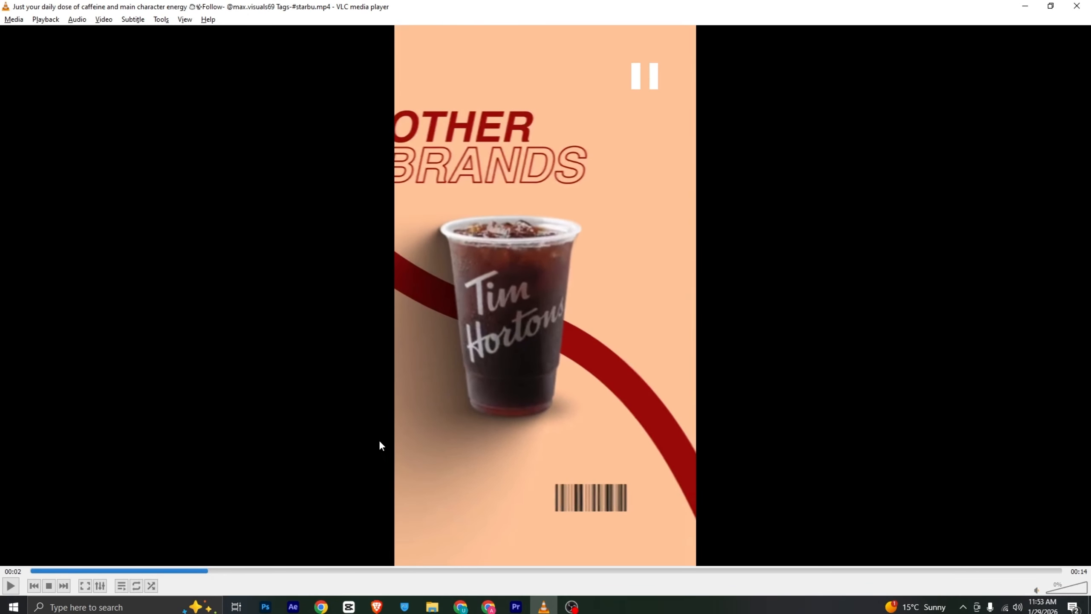
click(201, 570)
drag(201, 575, 208, 575)
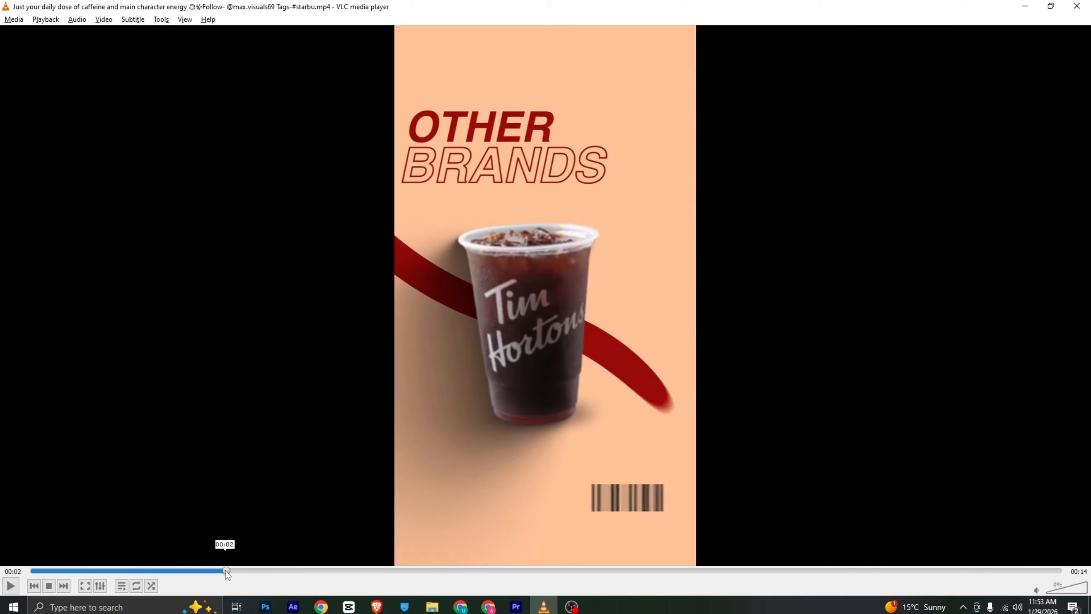
key(alt+Tab)
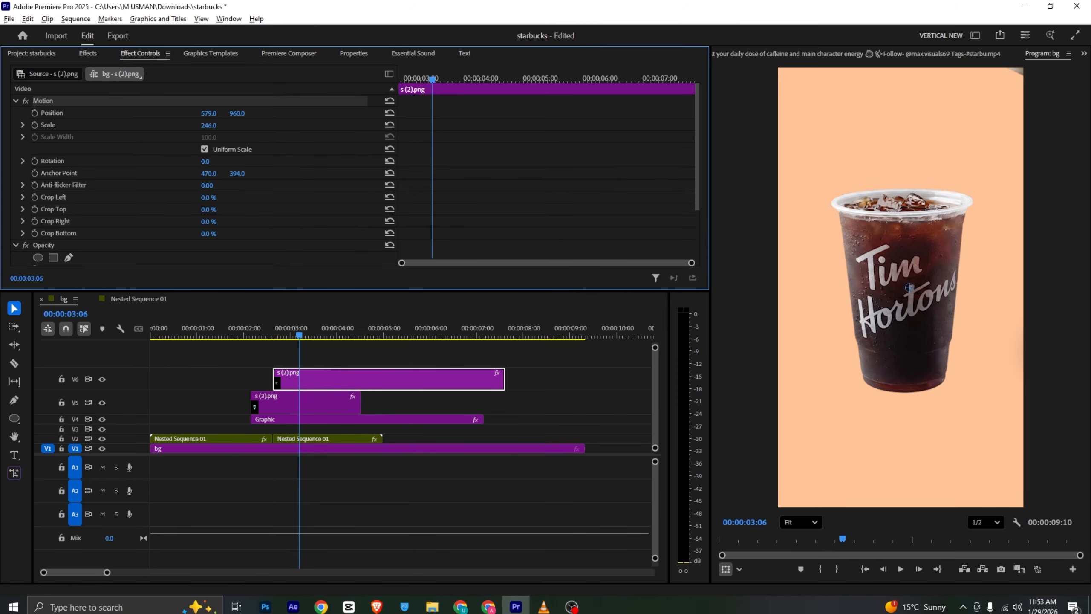
drag(208, 125, 195, 125)
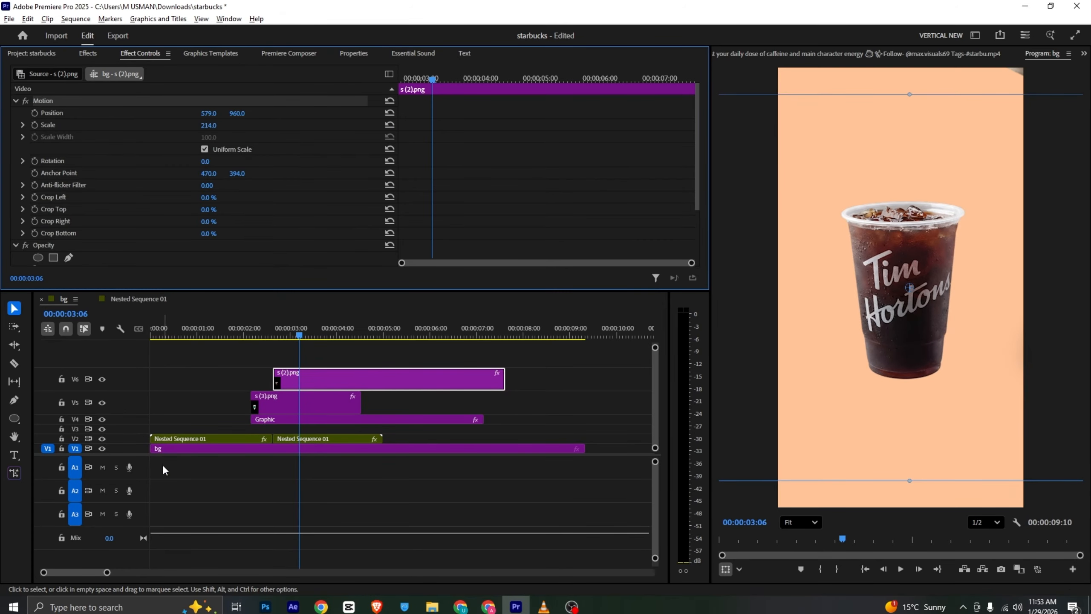
Copy the ribbon clip s (1).png from Nested Sequence 01 onto V7 of bg, and move the Tim Hortons cup clip to V8 above it
click(149, 298)
click(208, 418)
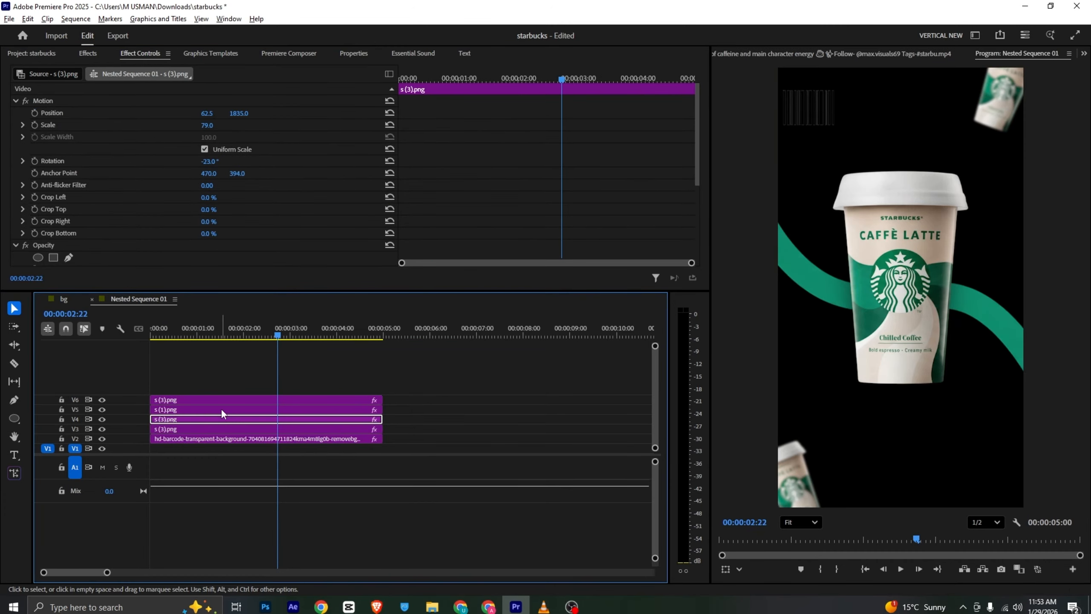
click(841, 294)
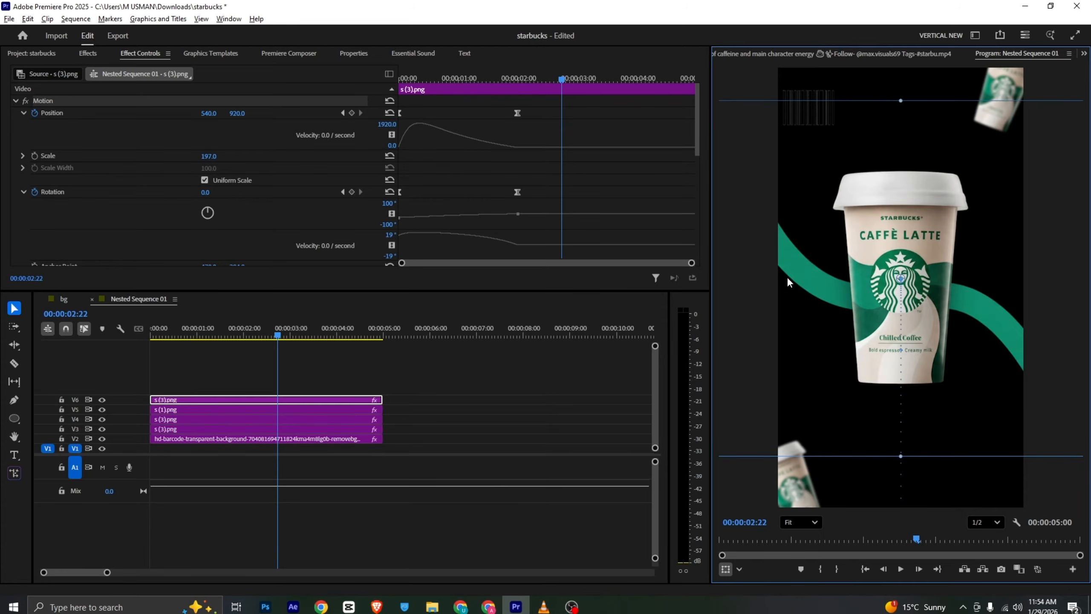
click(171, 429)
click(101, 429)
click(101, 429)
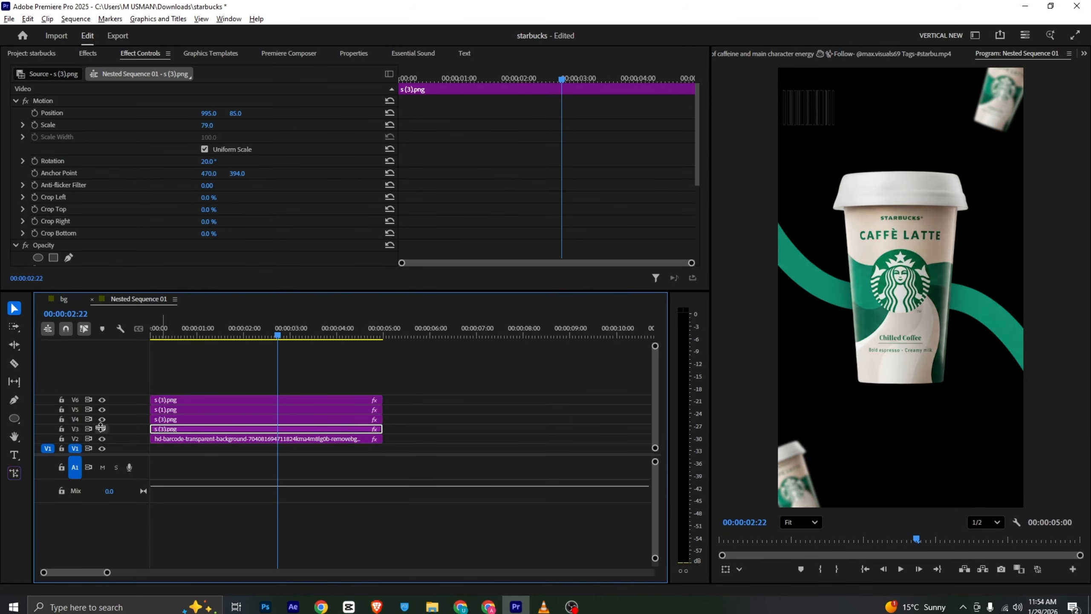
click(101, 412)
click(101, 412)
click(173, 410)
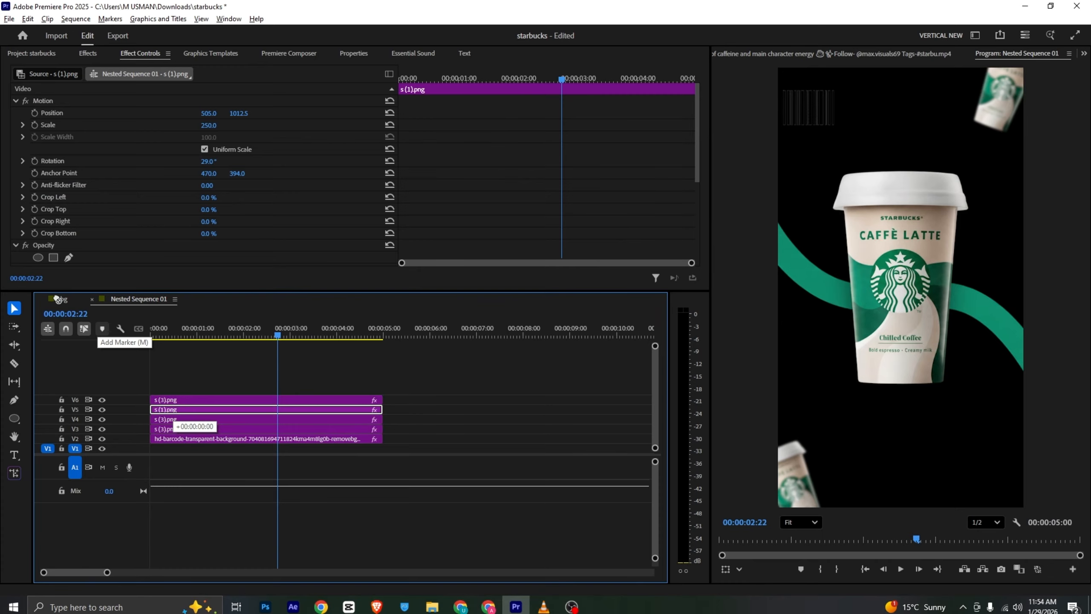
drag(57, 298, 296, 365)
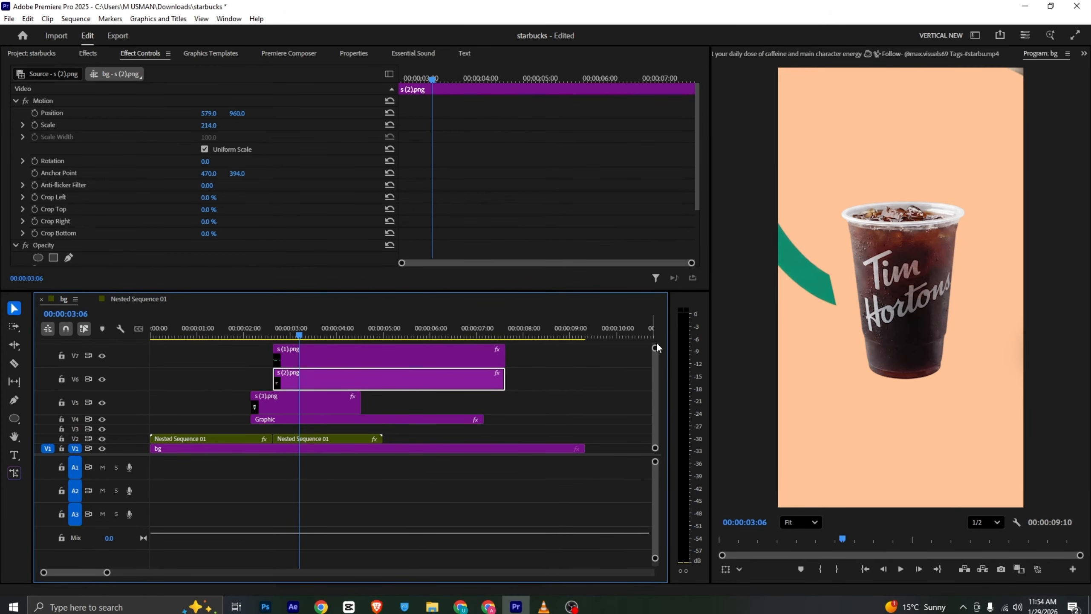
drag(656, 345, 656, 341)
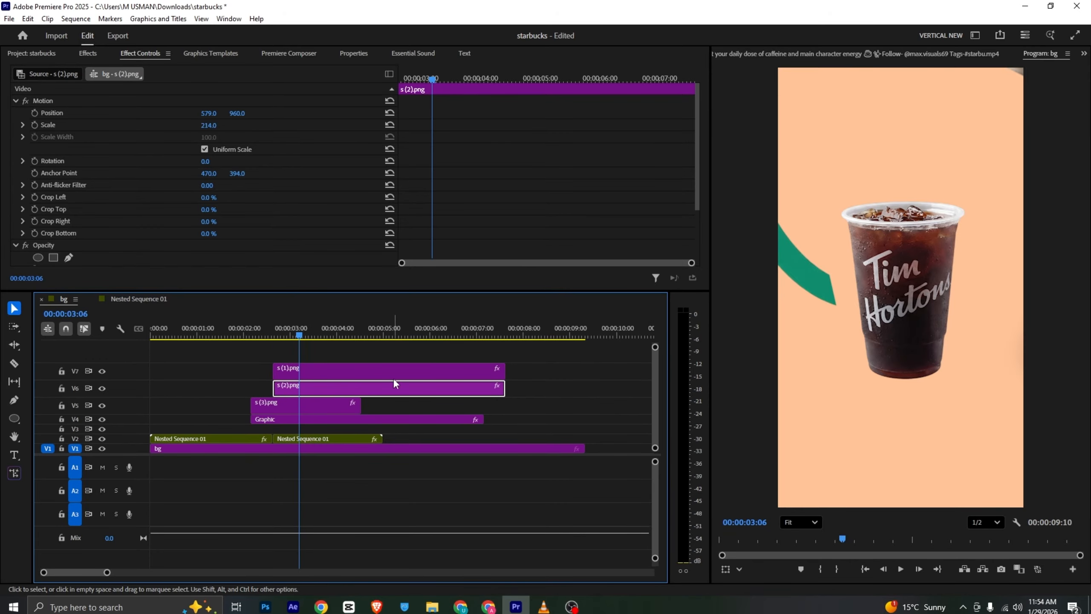
drag(374, 385, 385, 335)
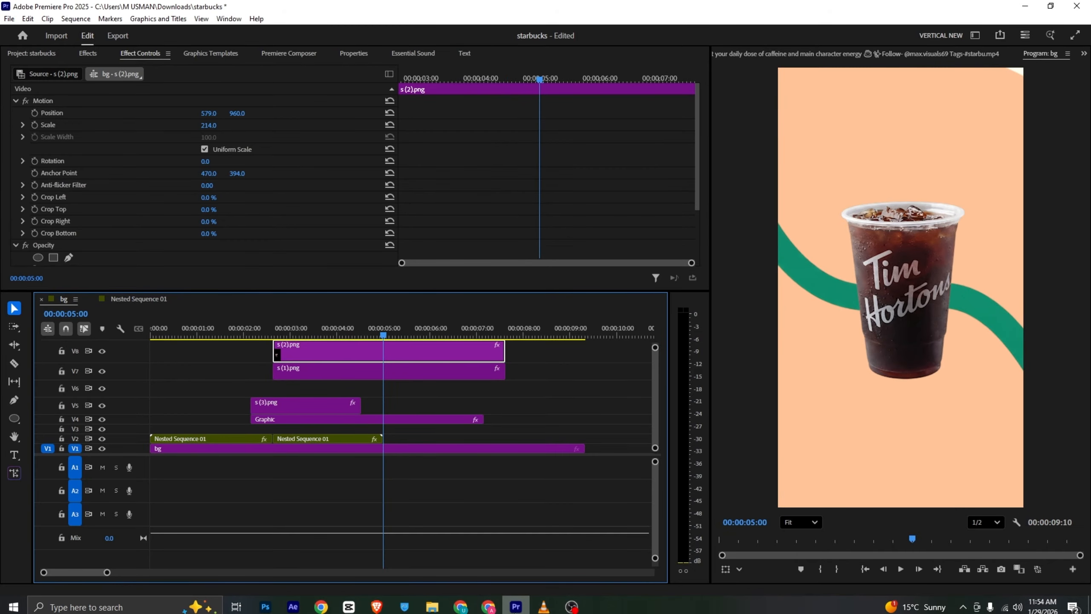
Show the reference video's red ribbon scene at 00:00:02:18 in the Source monitor
click(544, 606)
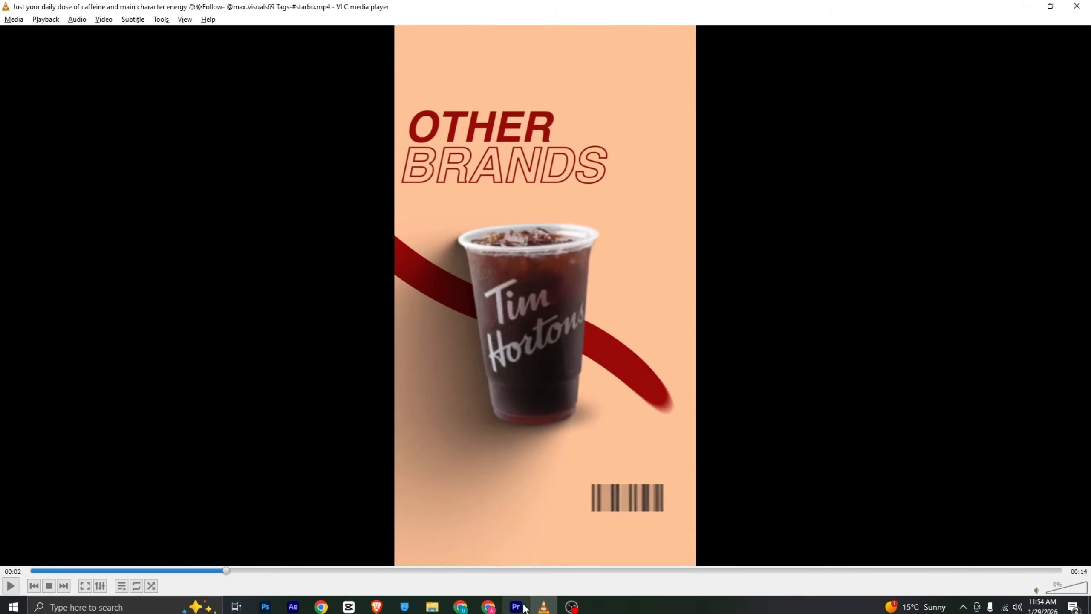
click(524, 606)
click(841, 56)
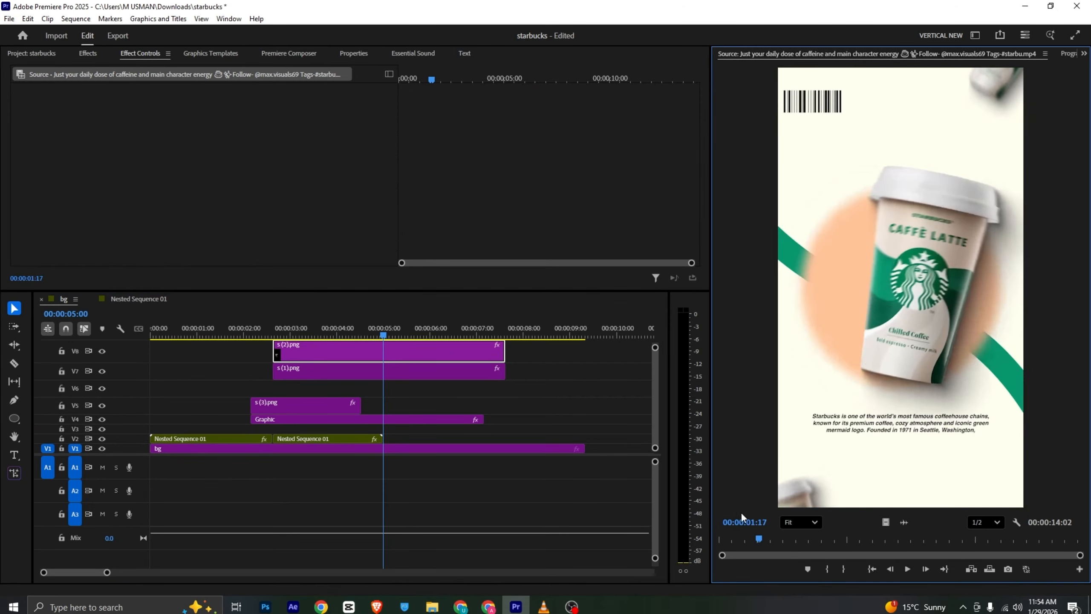
drag(756, 538, 788, 535)
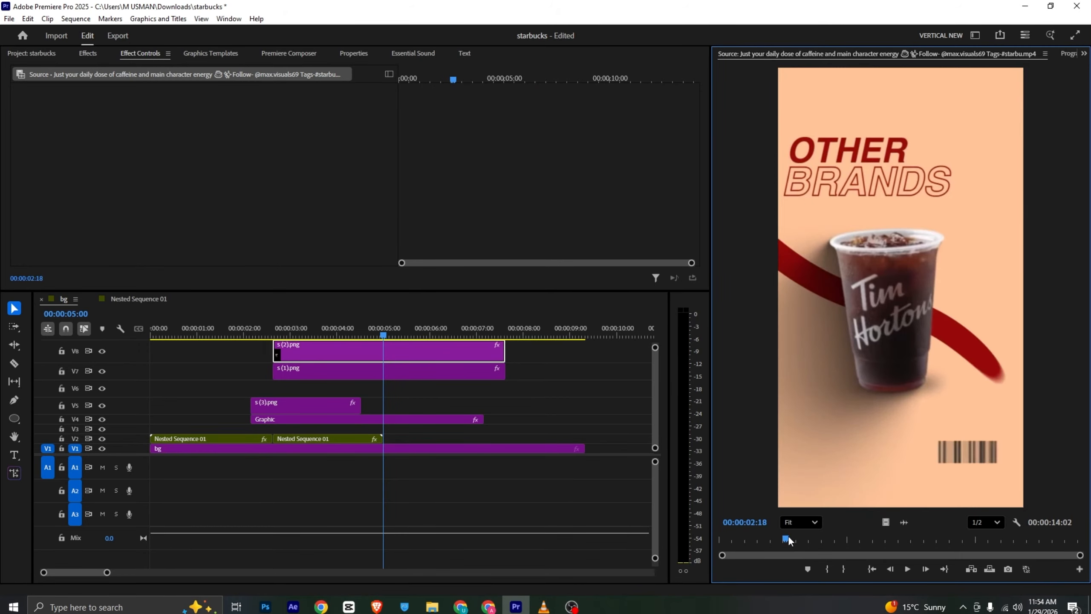
Find the Tint effect and apply it to the Tim Hortons cup clip on V8
click(353, 53)
scroll(126, 173, down, 3)
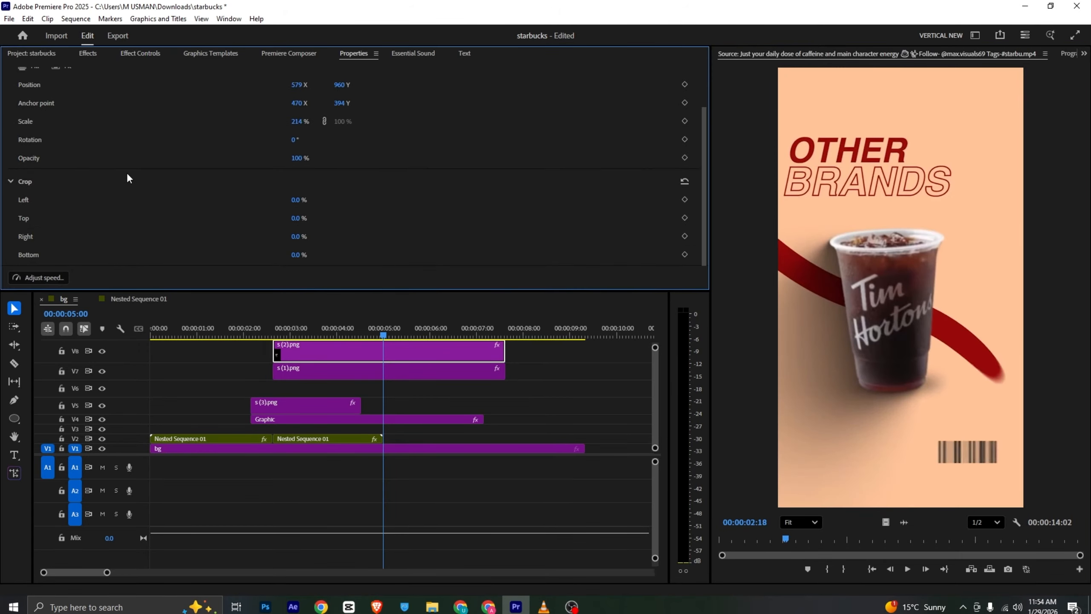
click(89, 53)
click(58, 72)
text(tint)
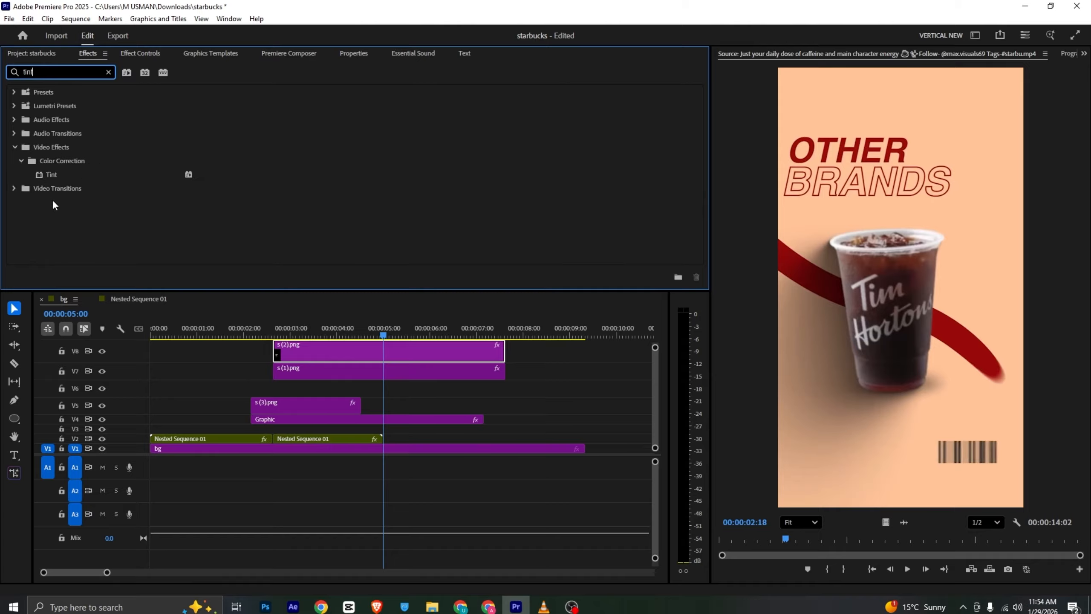
click(60, 175)
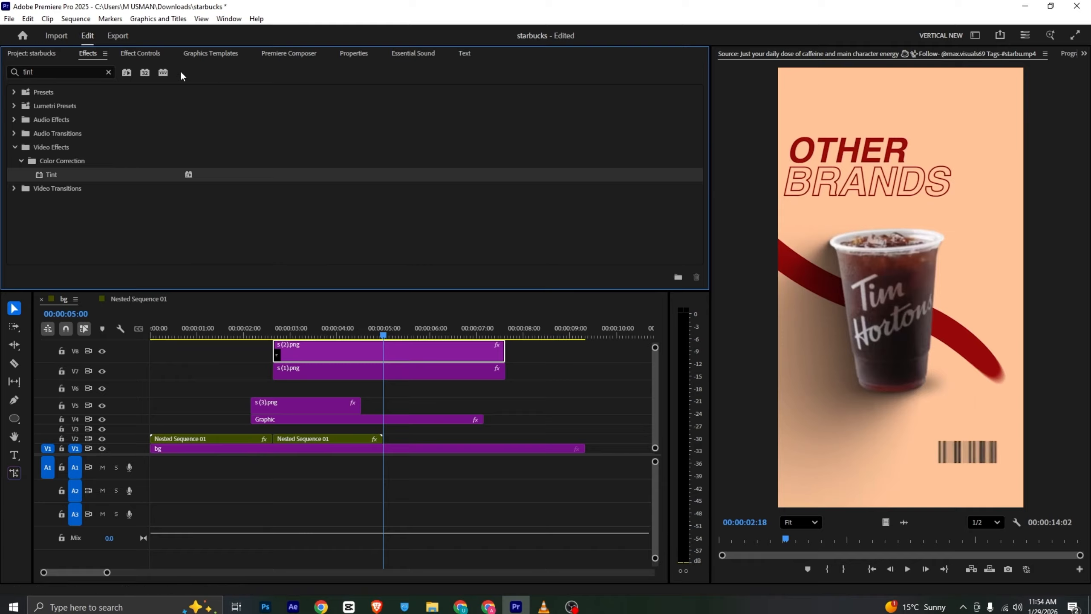
click(142, 53)
click(402, 349)
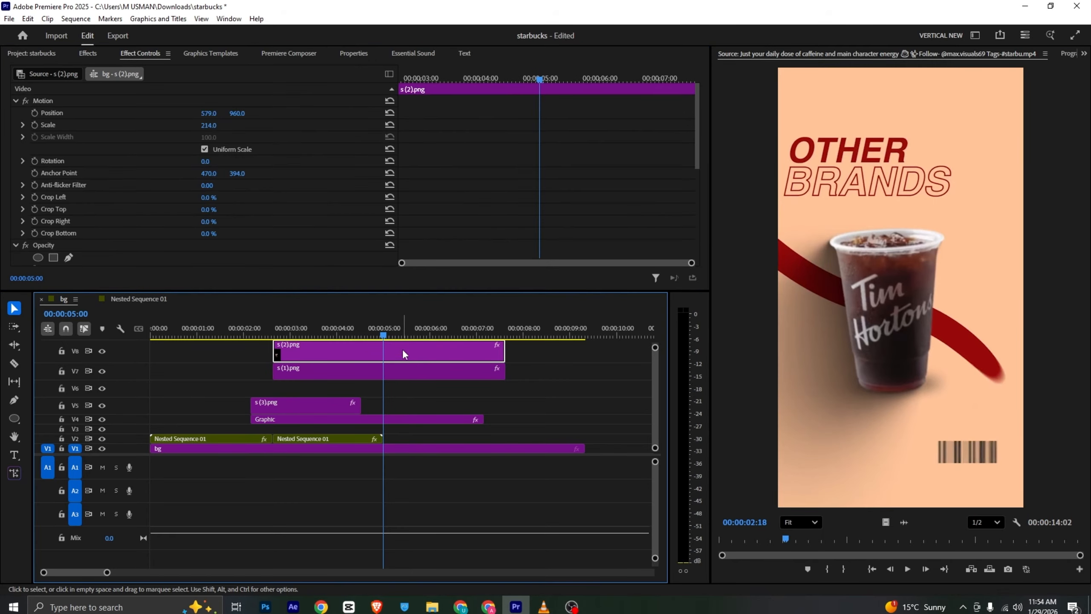
Remove the duplicate Tint effect from the Tim Hortons cup clip
scroll(135, 169, down, 5)
scroll(142, 176, down, 2)
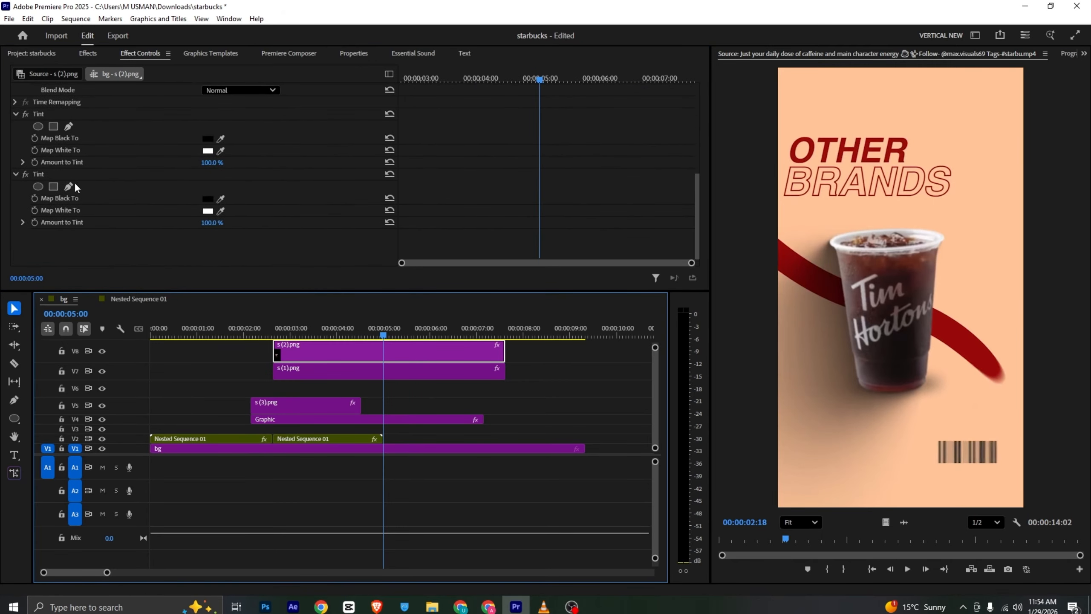
click(54, 172)
key(Delete)
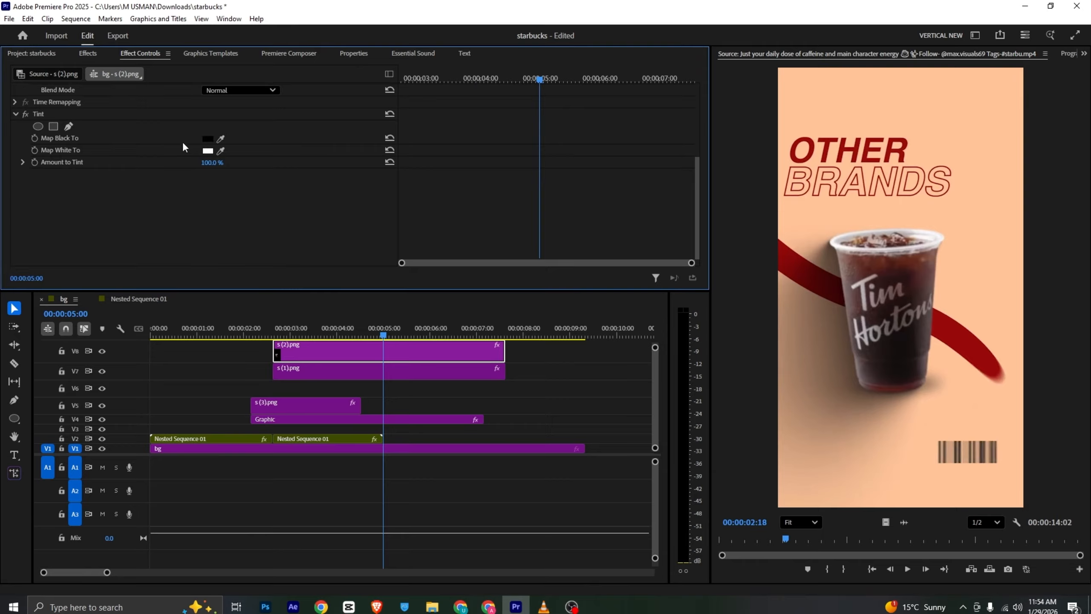
Try mapping white to the reference ribbon's dark red in the cup's Tint, undo it and delete the Tint effect
click(221, 151)
click(819, 265)
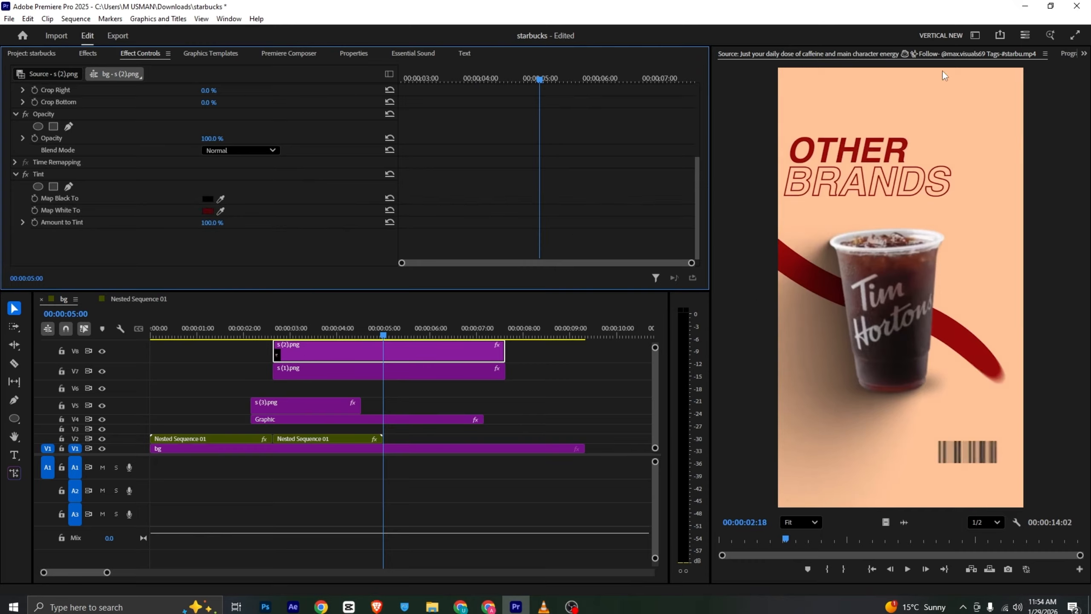
click(1064, 55)
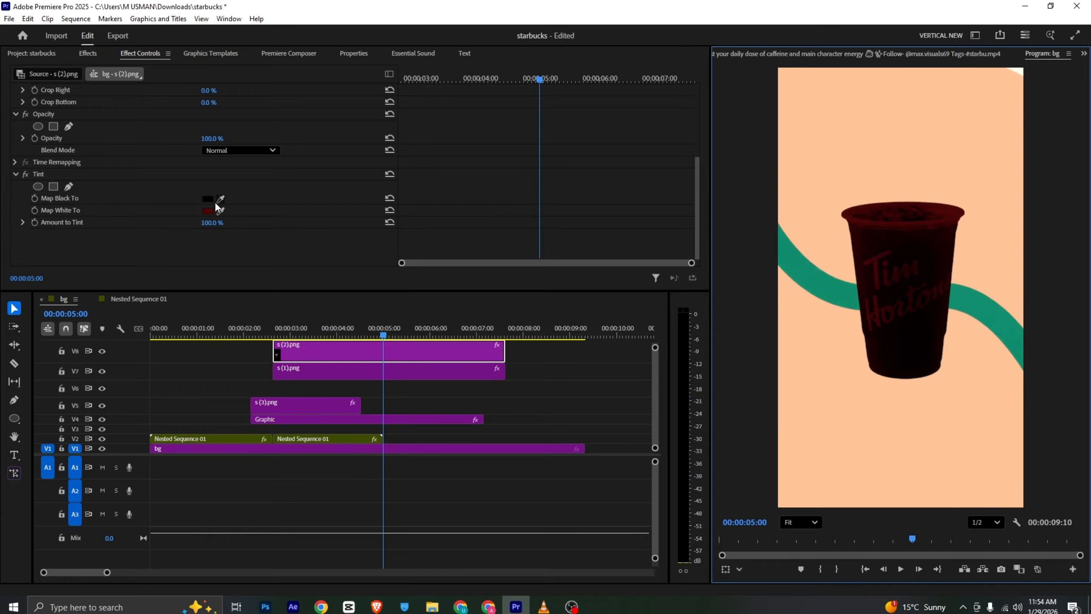
key(ctrl+z)
click(62, 173)
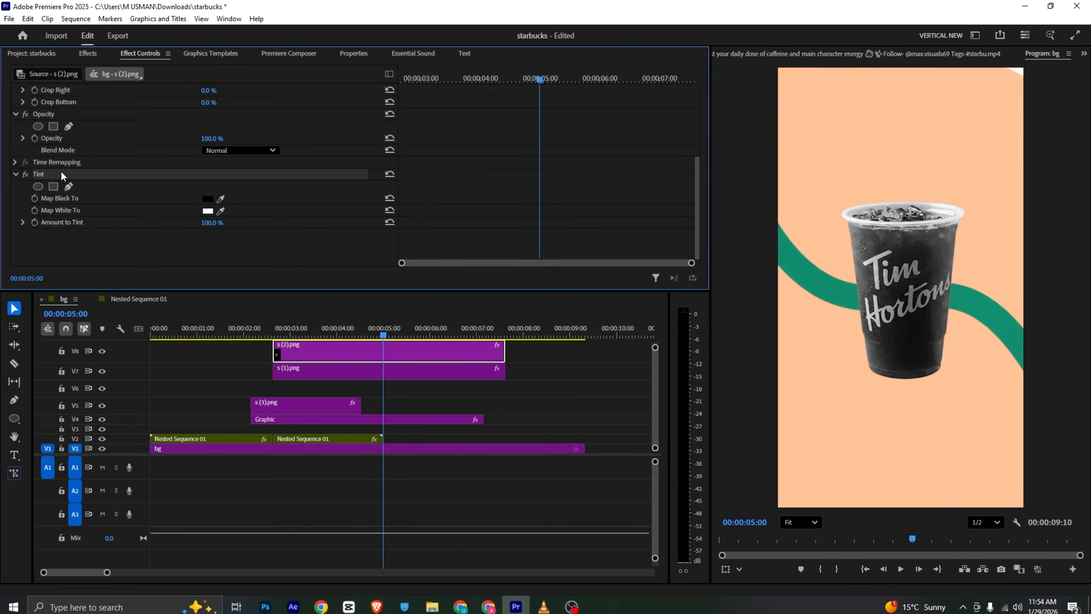
key(Delete)
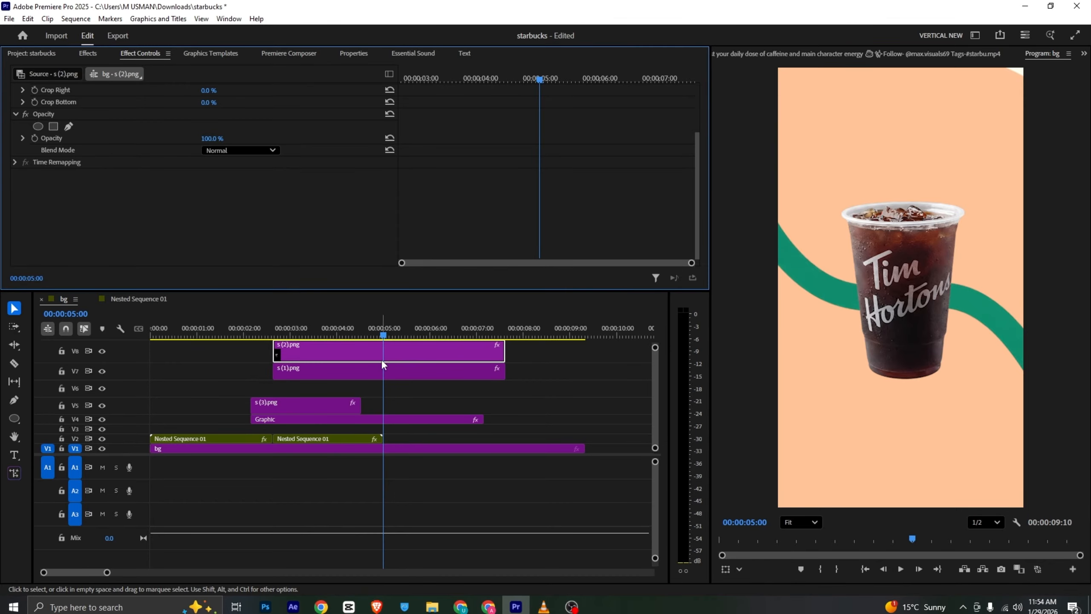
Apply the Tint effect to the ribbon clip s (1).png and show the reference video at 00:00:02:21 in the Source monitor
click(389, 368)
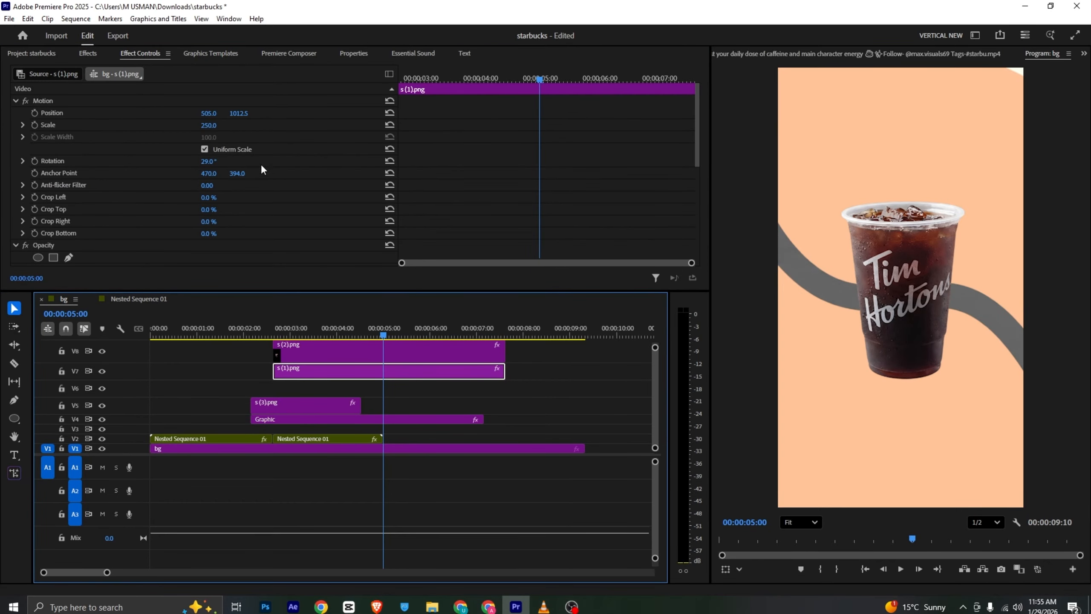
scroll(262, 169, down, 6)
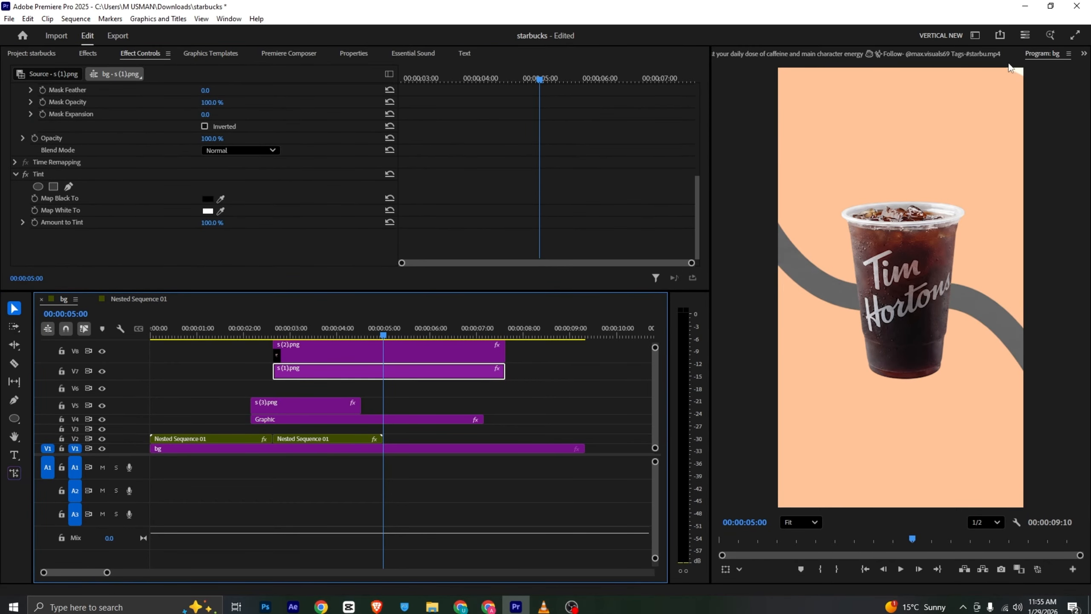
click(978, 54)
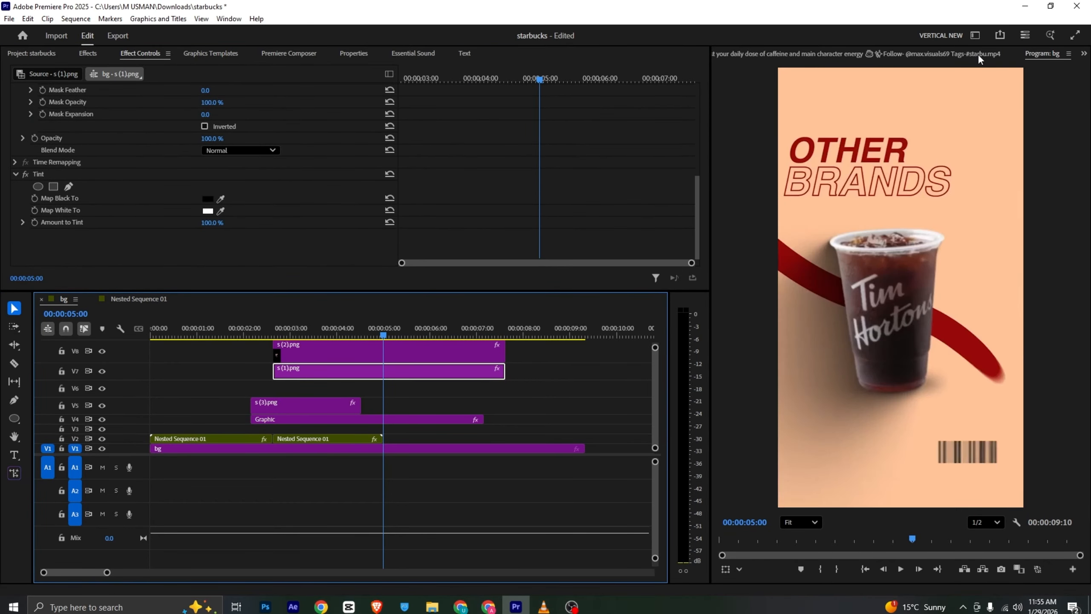
double_click(348, 370)
scroll(162, 189, down, 6)
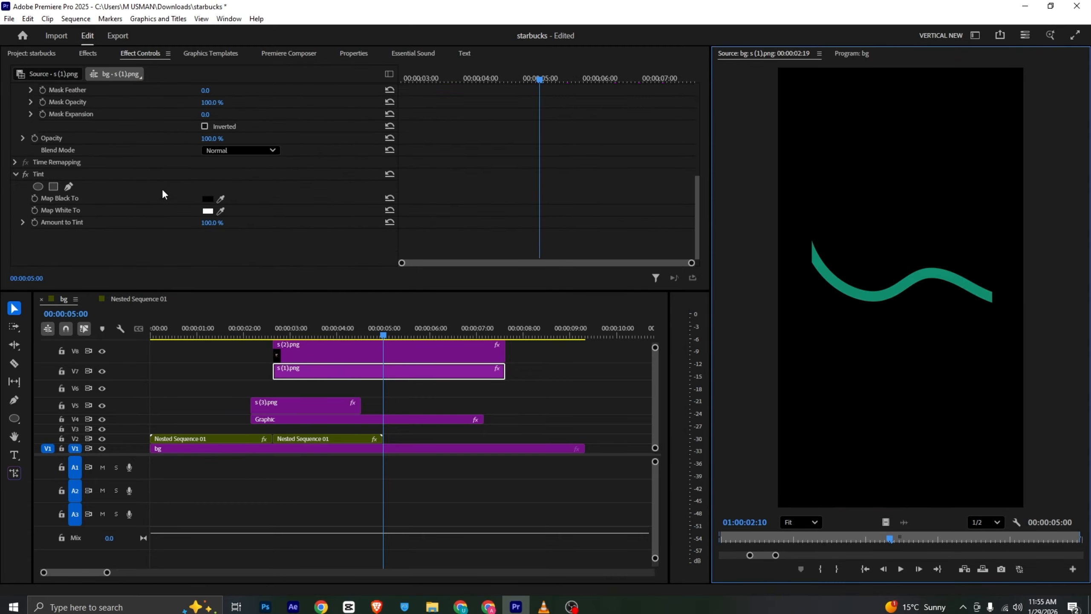
click(46, 55)
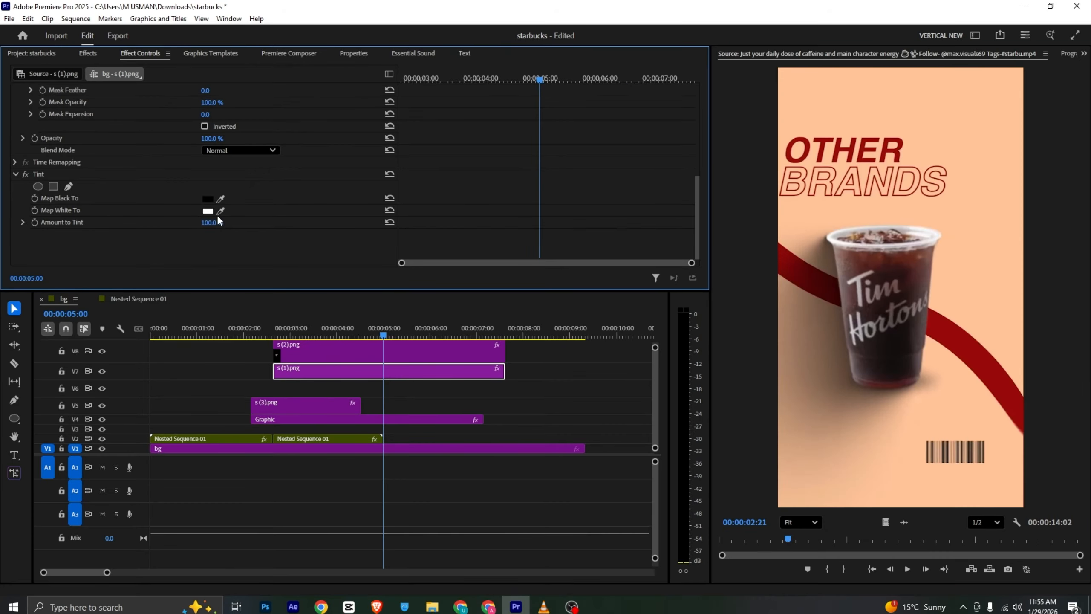
Map both white and black in the ribbon's Tint to the dark red sampled from the reference ribbon, and view the sequence
click(219, 212)
click(789, 269)
click(220, 199)
click(791, 265)
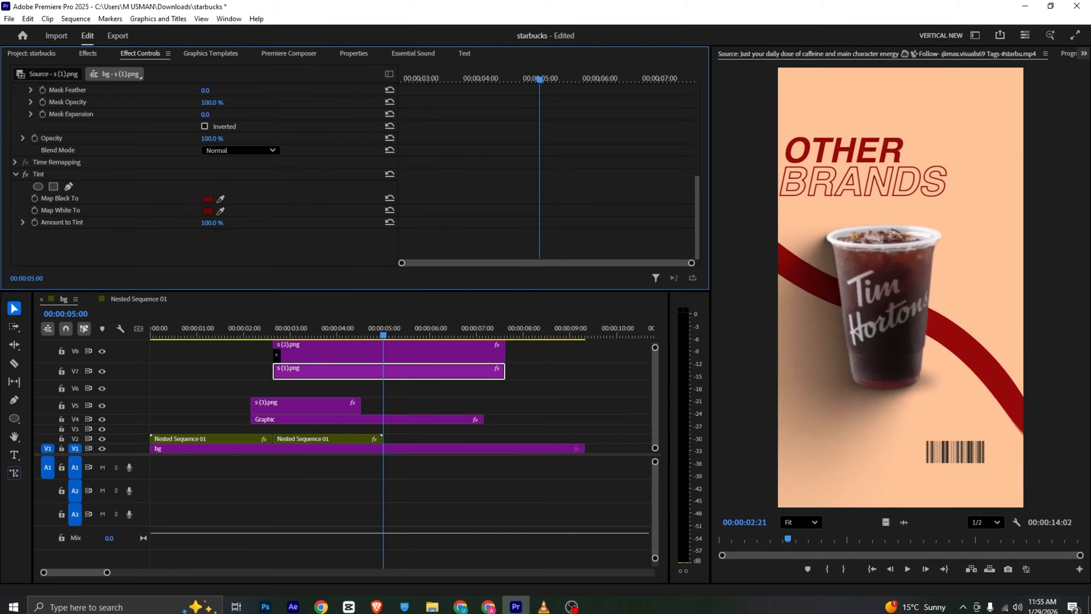
click(1071, 53)
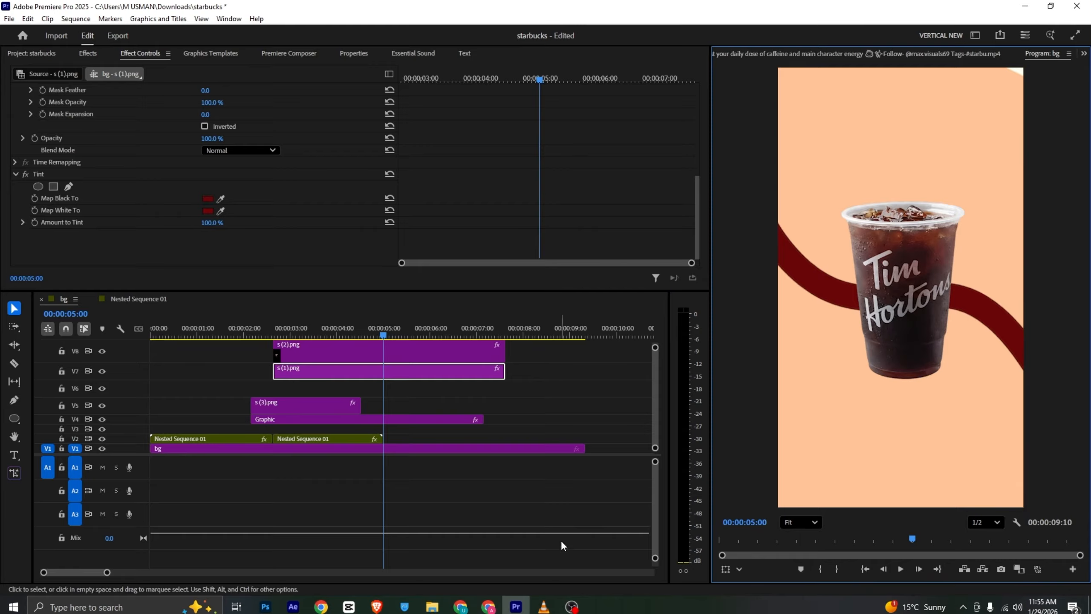
Move the cup and ribbon clips down one track to V7 and V6, and play the scene from 00:00:02:06
drag(251, 356, 362, 389)
drag(229, 334, 237, 334)
key(space)
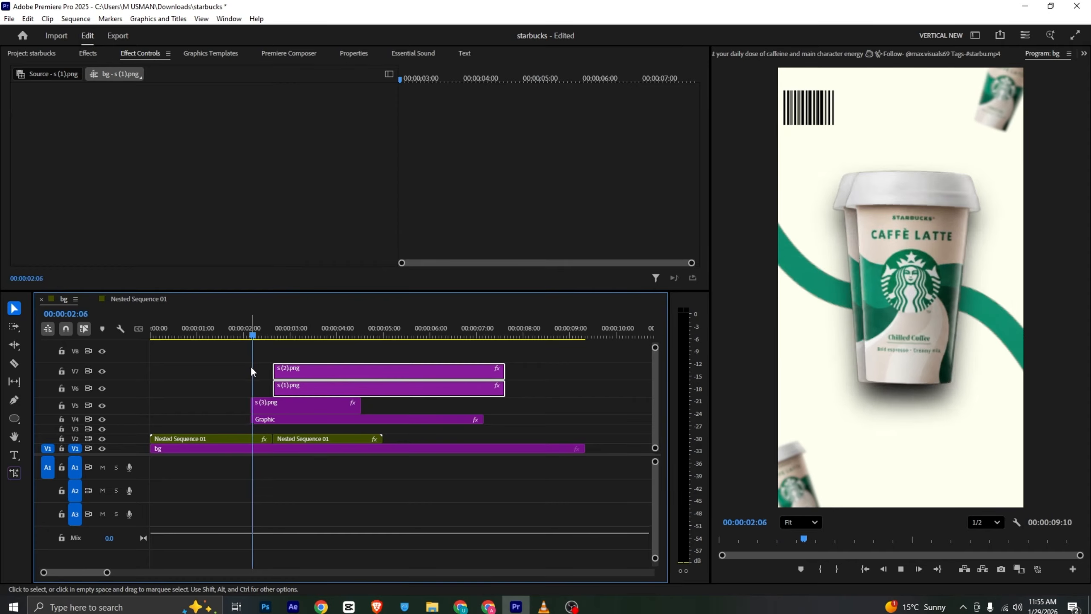
key(space)
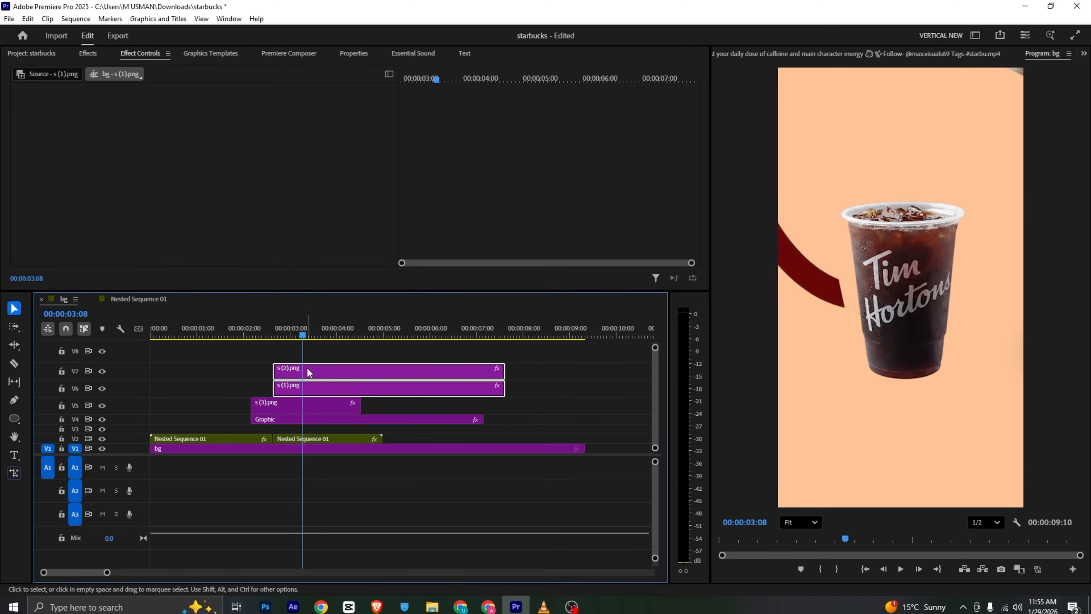
Set Position and Rotation keyframes for the cup clip s (2).png at 00:00:03:26
click(312, 362)
click(312, 367)
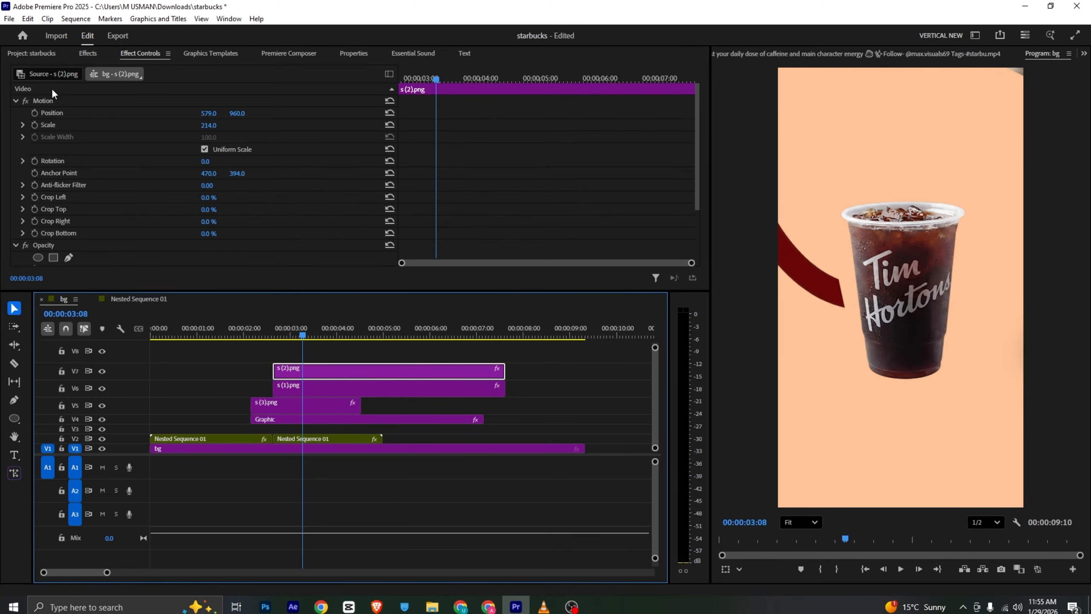
click(38, 111)
drag(439, 114, 472, 115)
drag(431, 86, 475, 83)
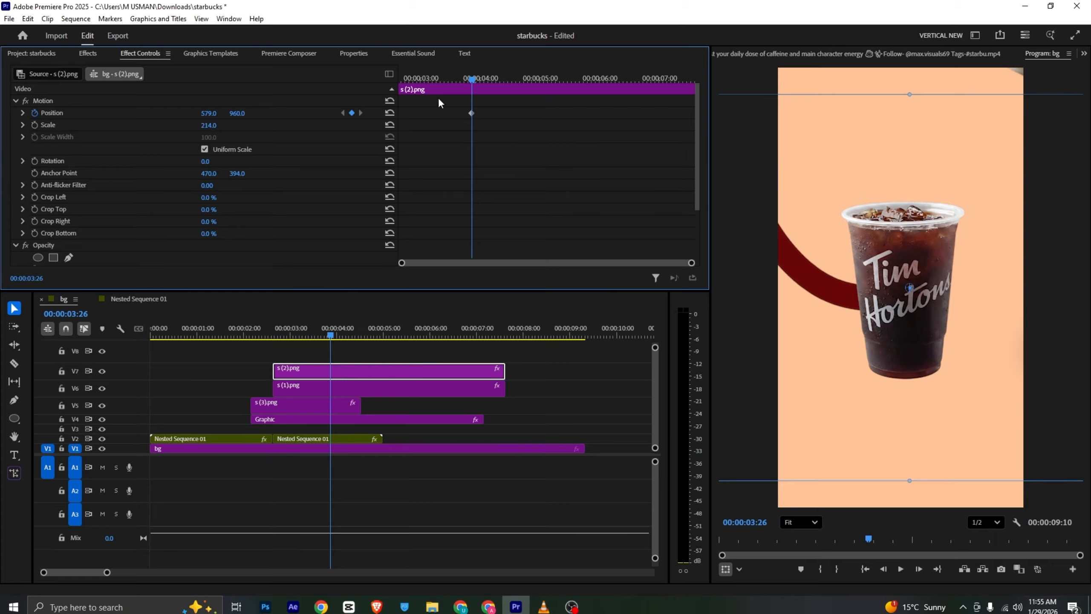
click(35, 161)
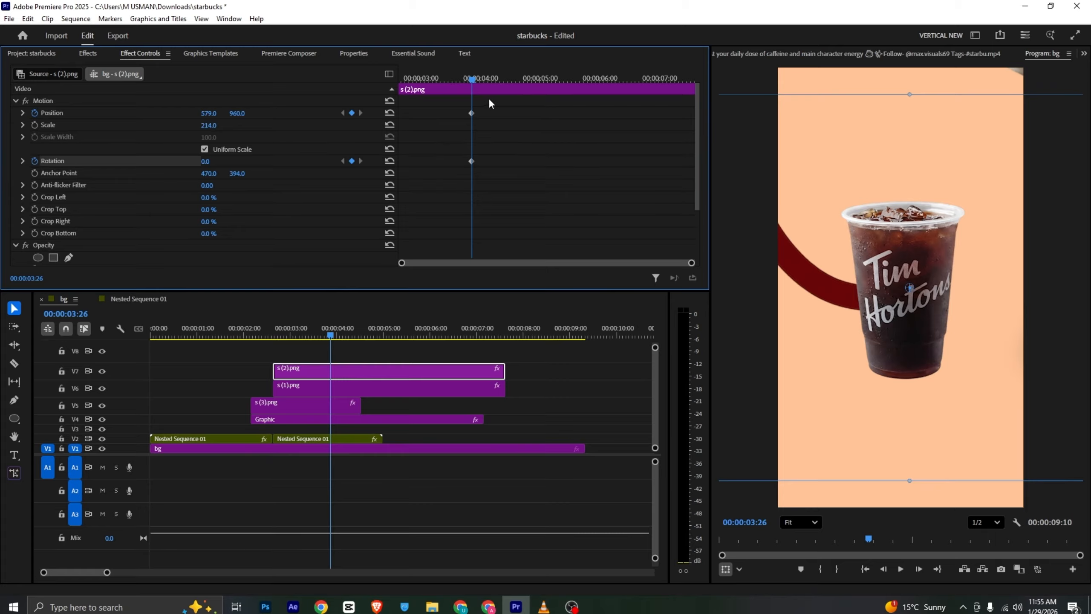
At 00:00:02:19, keyframe the cup below the frame and tilted counterclockwise, save the project and preview the rise
drag(472, 79, 348, 87)
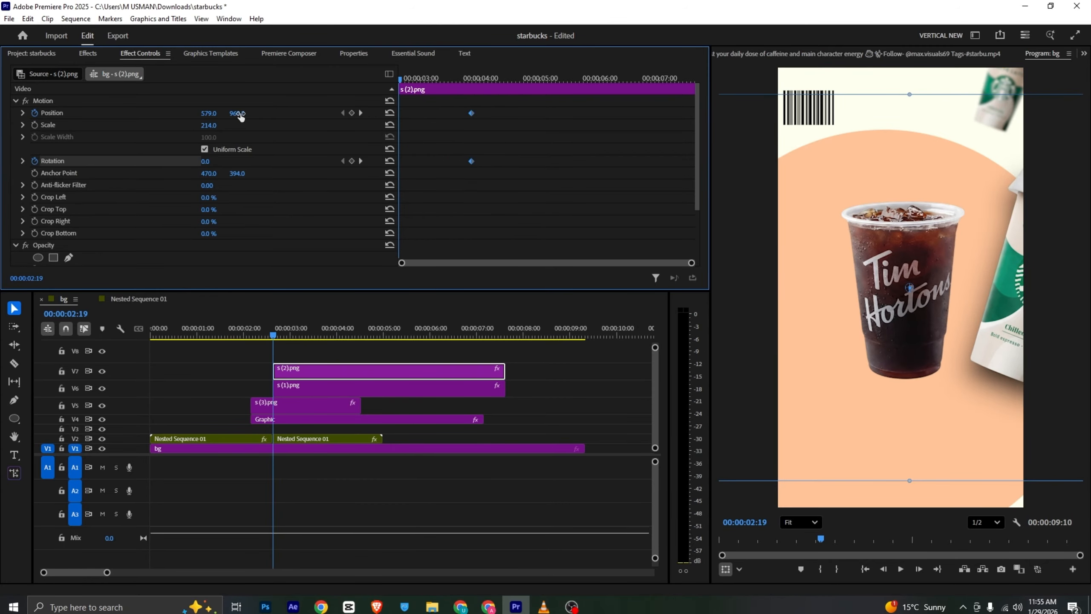
drag(237, 114, 456, 333)
drag(209, 161, 215, 162)
key(ctrl+s)
key(space)
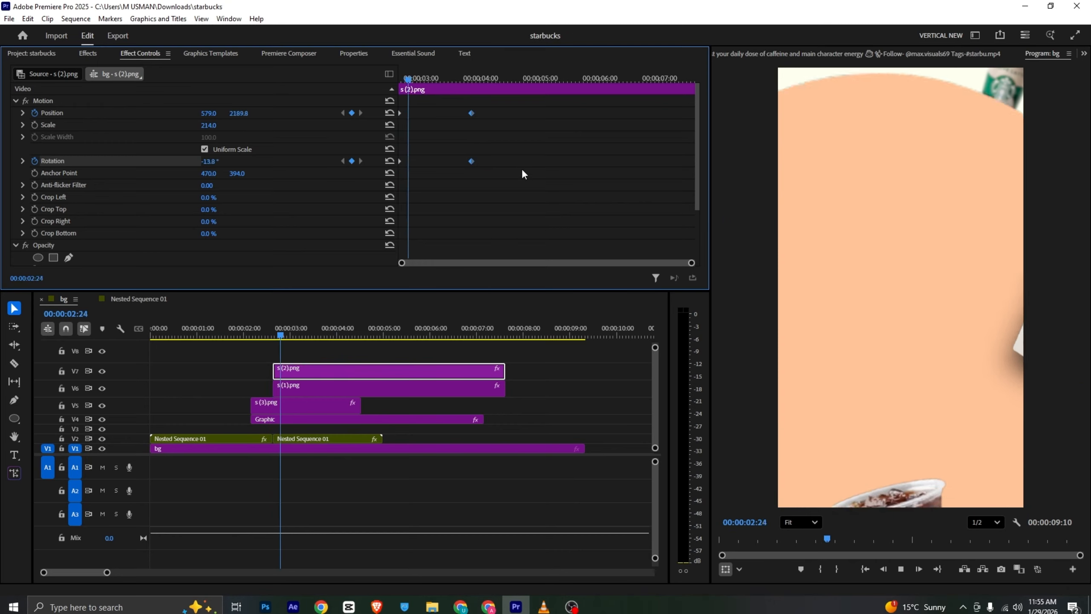
key(space)
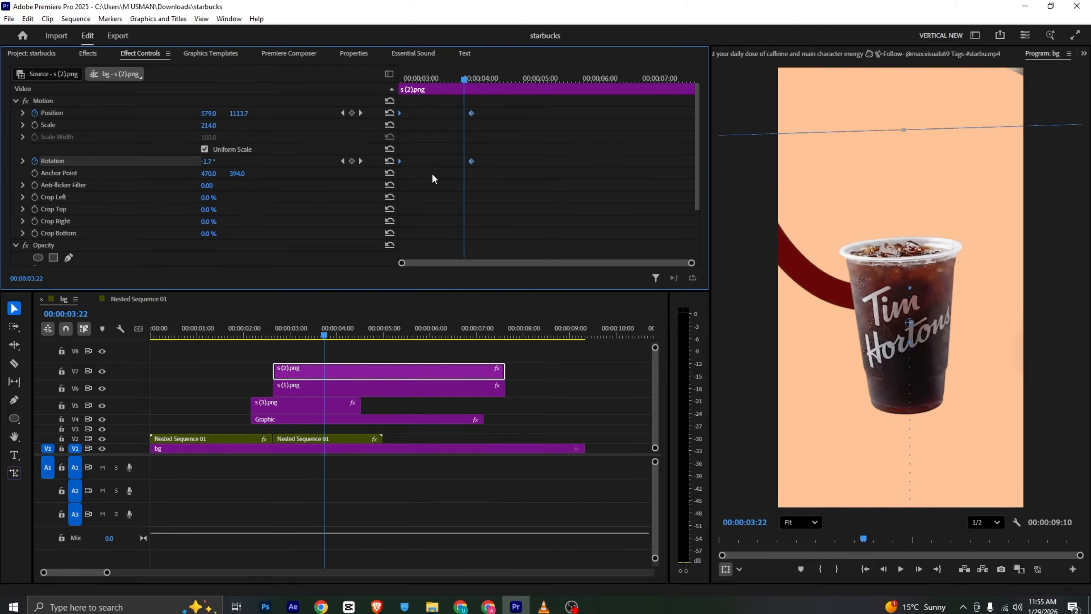
Ease the cup's position and rotation keyframes and reshape the position velocity curve into a fast start with a slow finish
right_click(471, 162)
mouse_move(528, 253)
click(639, 315)
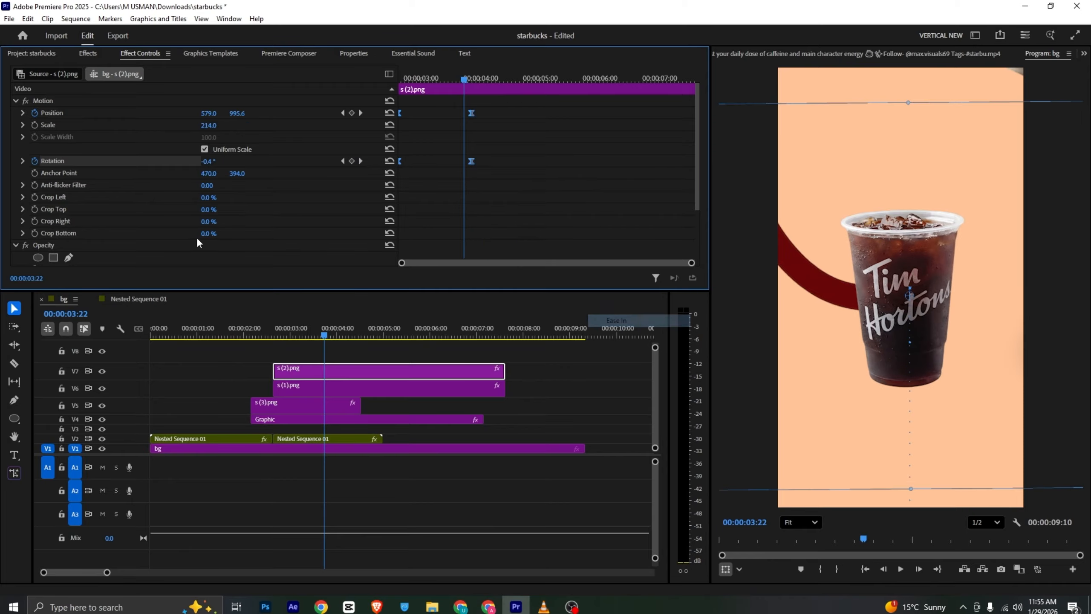
click(22, 113)
drag(407, 136, 436, 149)
drag(429, 79, 341, 87)
key(space)
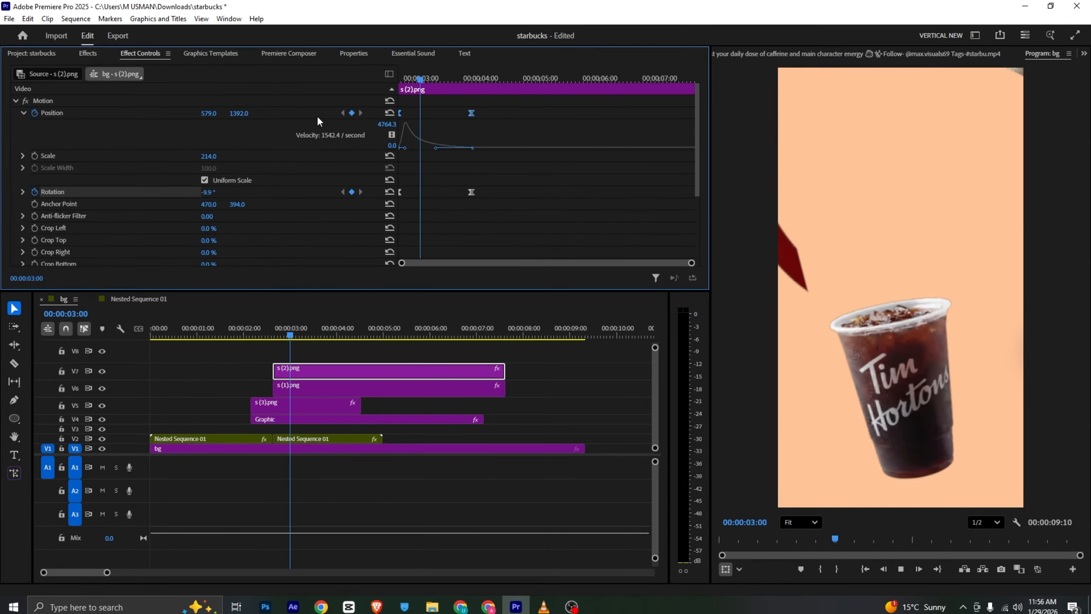
Check the reference video in VLC, and copy the barcode from Nested Sequence 01 onto V8 of bg, starting with the cup clip
click(543, 606)
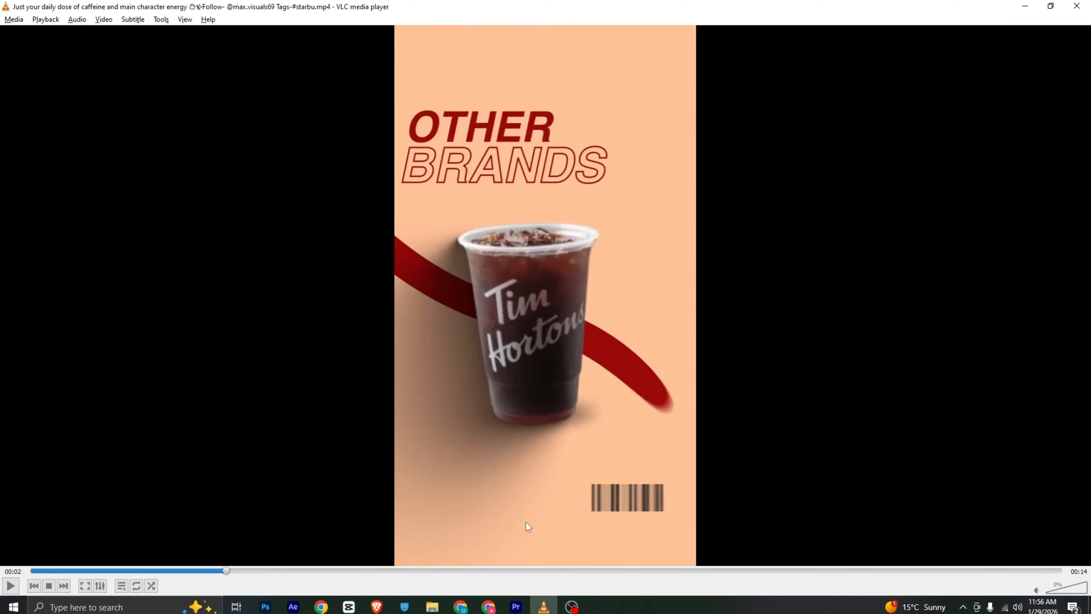
mouse_move(514, 608)
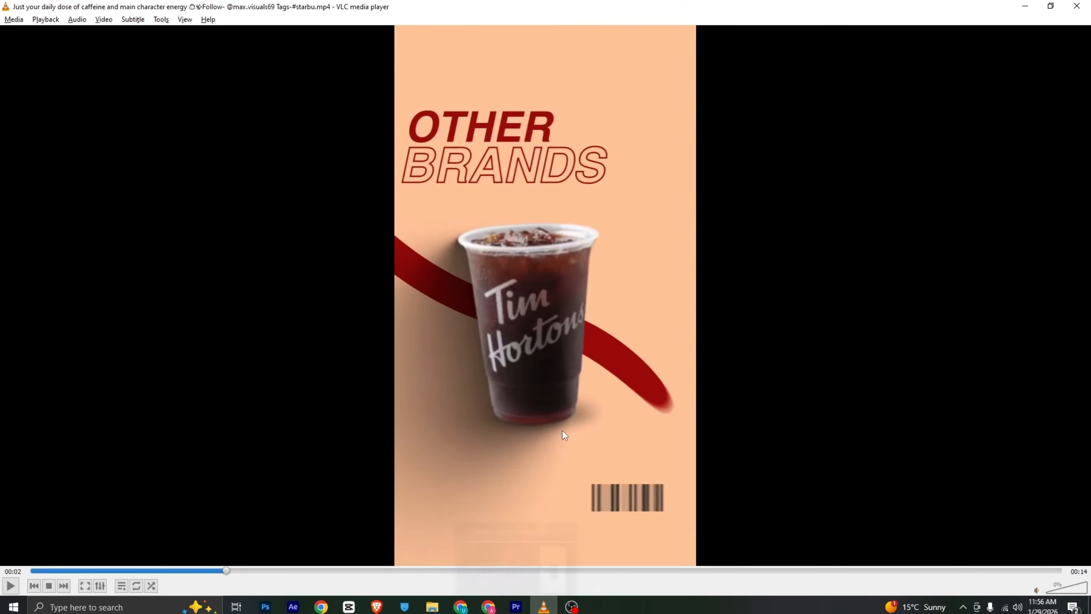
click(508, 610)
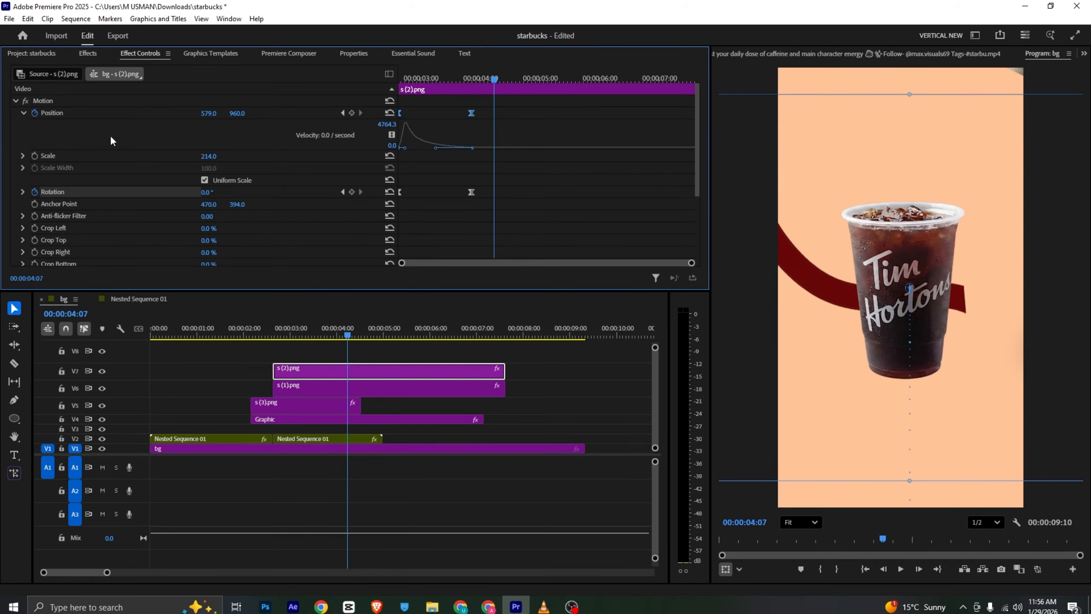
click(138, 299)
drag(218, 437, 351, 358)
click(349, 355)
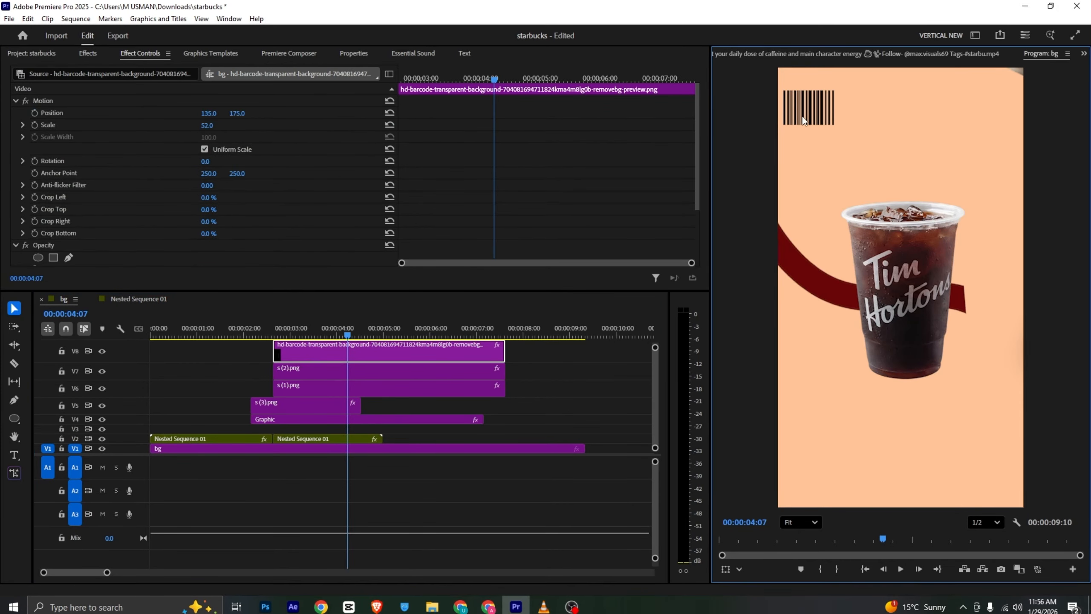
Move the barcode to the lower-right corner of the video frame and compare the layout with the reference video
drag(802, 116, 844, 207)
drag(918, 347, 995, 469)
key(alt+Tab)
key(alt+Tab)
click(888, 436)
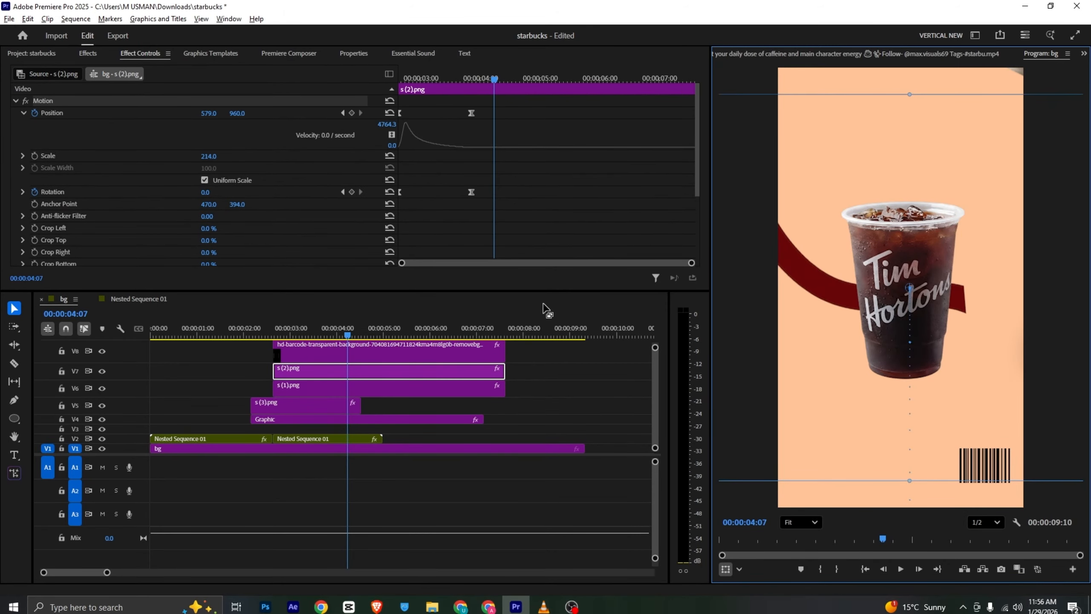
key(alt+Tab)
mouse_move(225, 572)
mouse_down()
mouse_move(188, 571)
mouse_move(222, 571)
mouse_up()
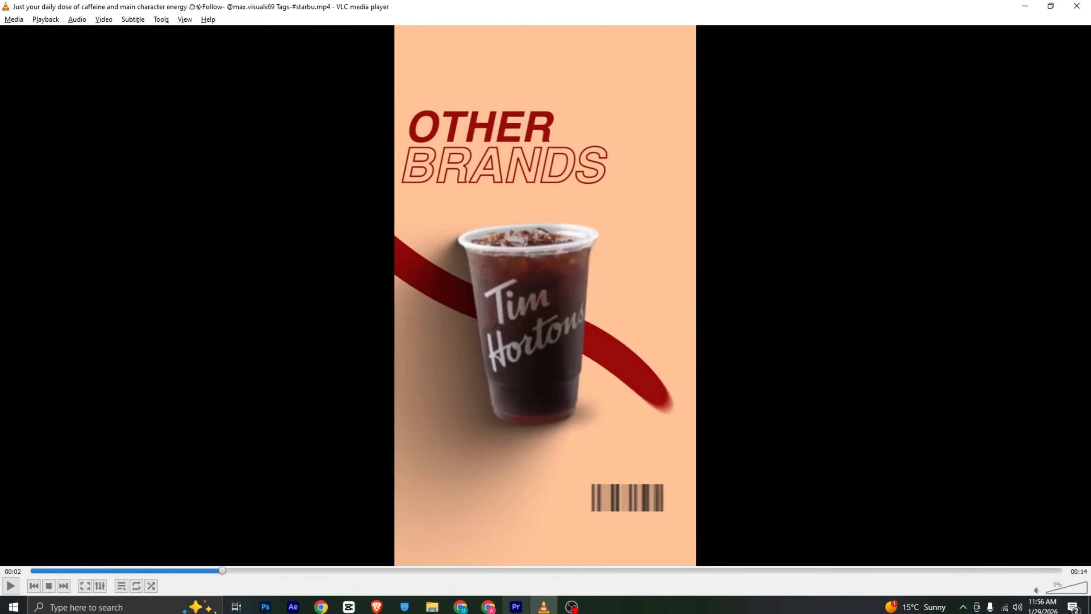
click(515, 606)
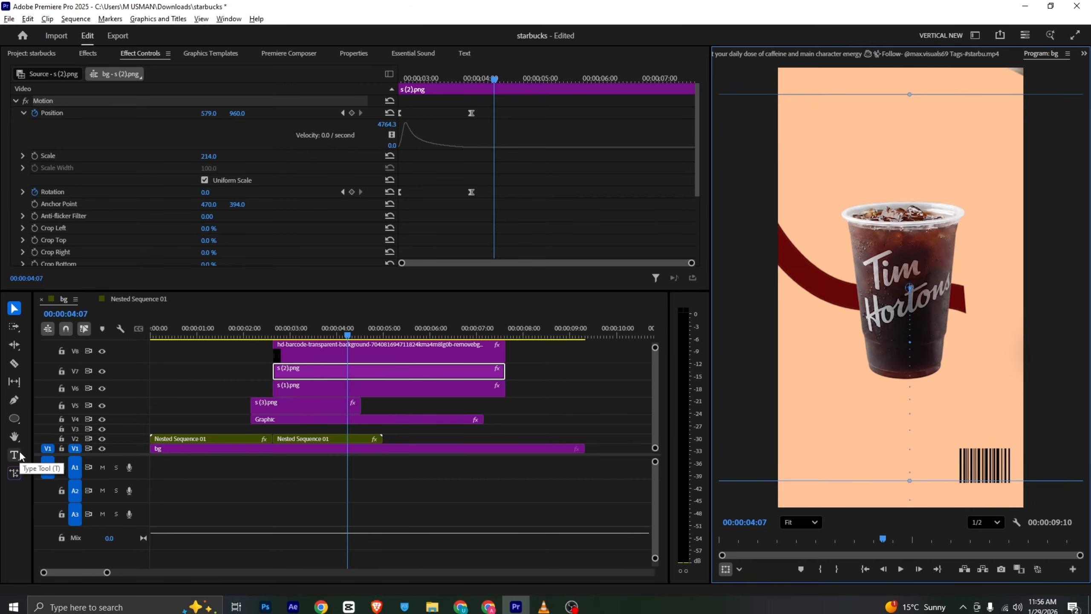
Move the stacked clips on V4 and above down by one track to free V8
click(572, 378)
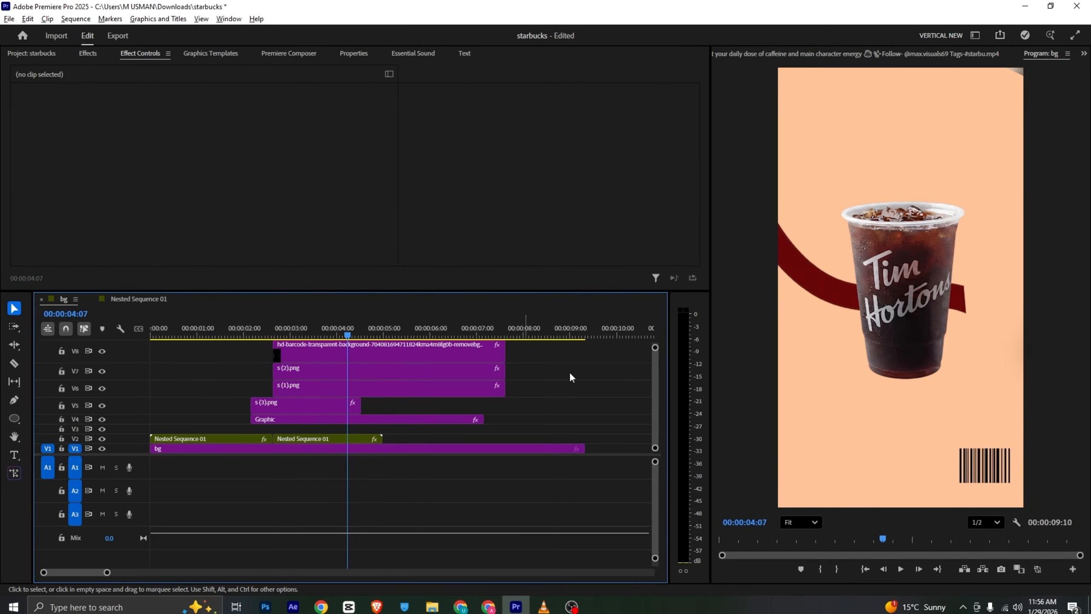
drag(654, 349, 654, 343)
drag(530, 366, 430, 422)
drag(433, 420, 434, 428)
click(442, 366)
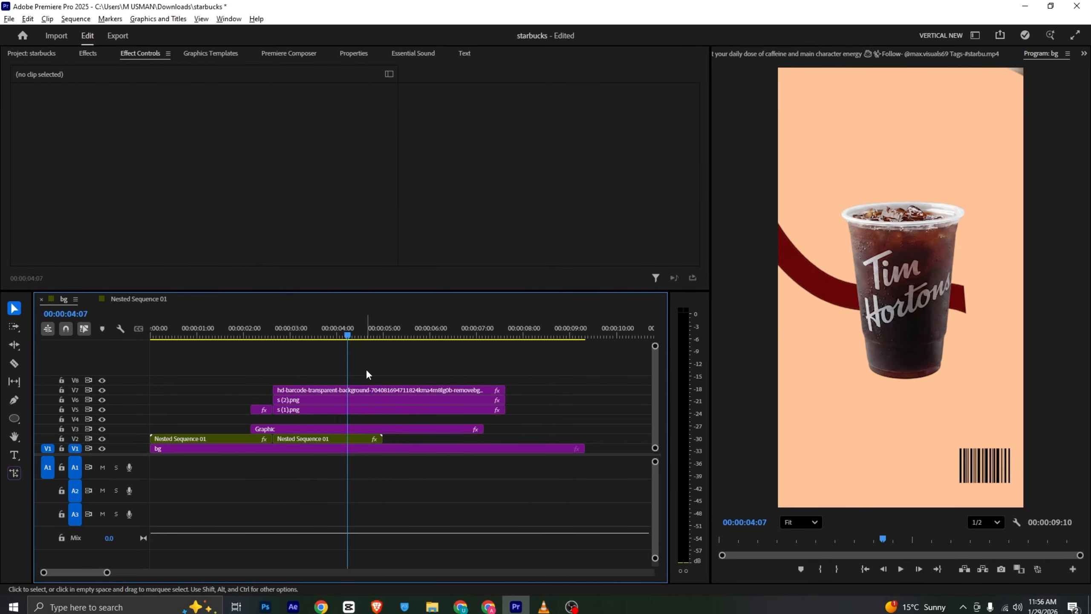
Add the text "other" near the upper-left of the video frame and align its V8 clip with the barcode clip's start
key(t)
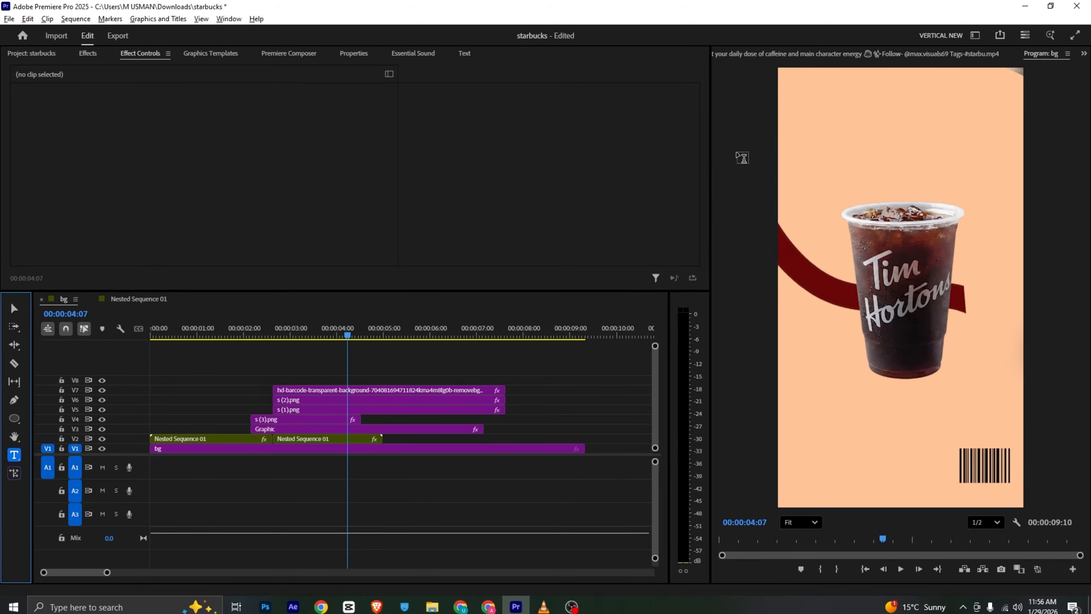
click(789, 121)
key(alt+Tab)
key(alt+Tab)
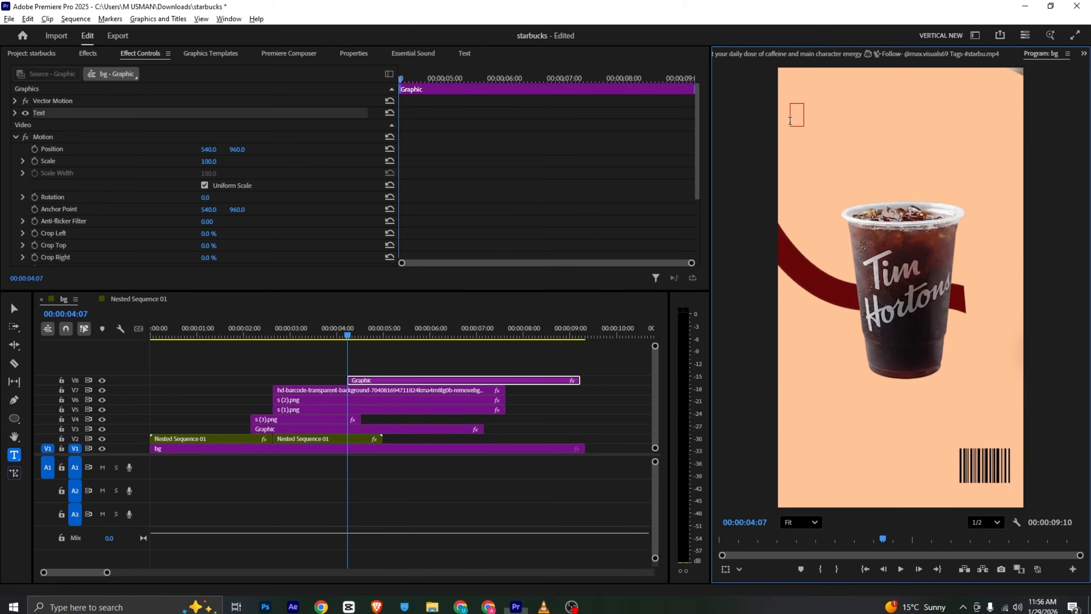
text(other)
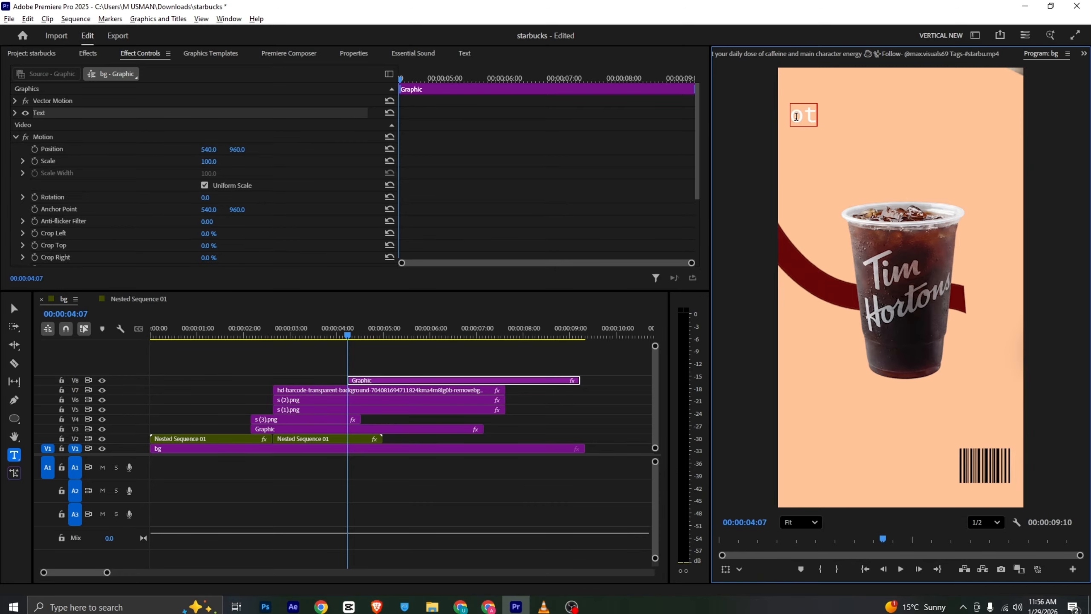
click(373, 359)
drag(372, 381, 308, 381)
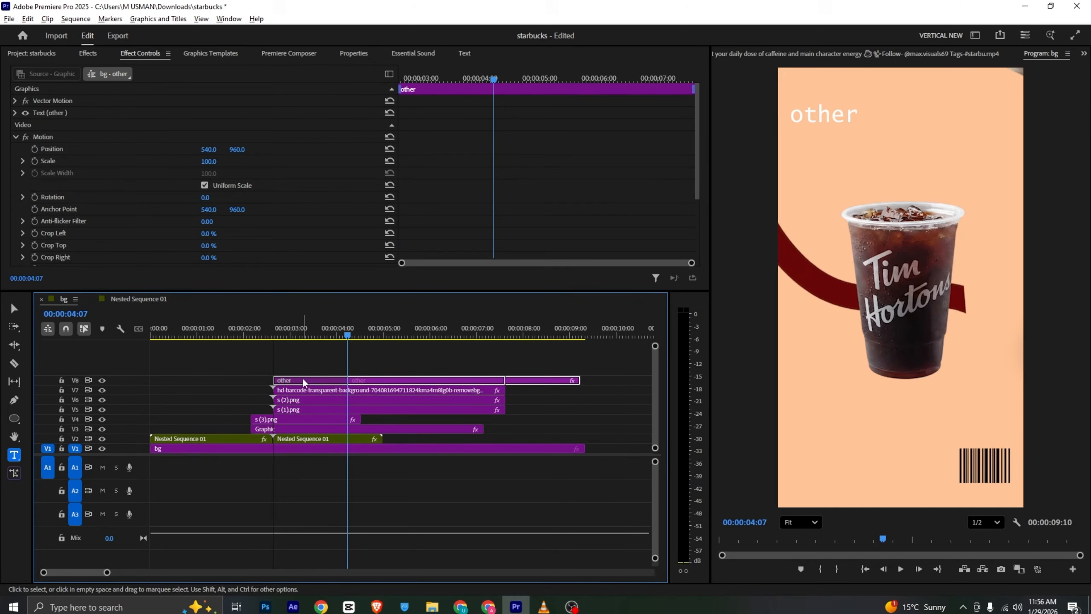
Fill the "other" text with the dark red sampled from the OTHER title in the reference video
double_click(813, 113)
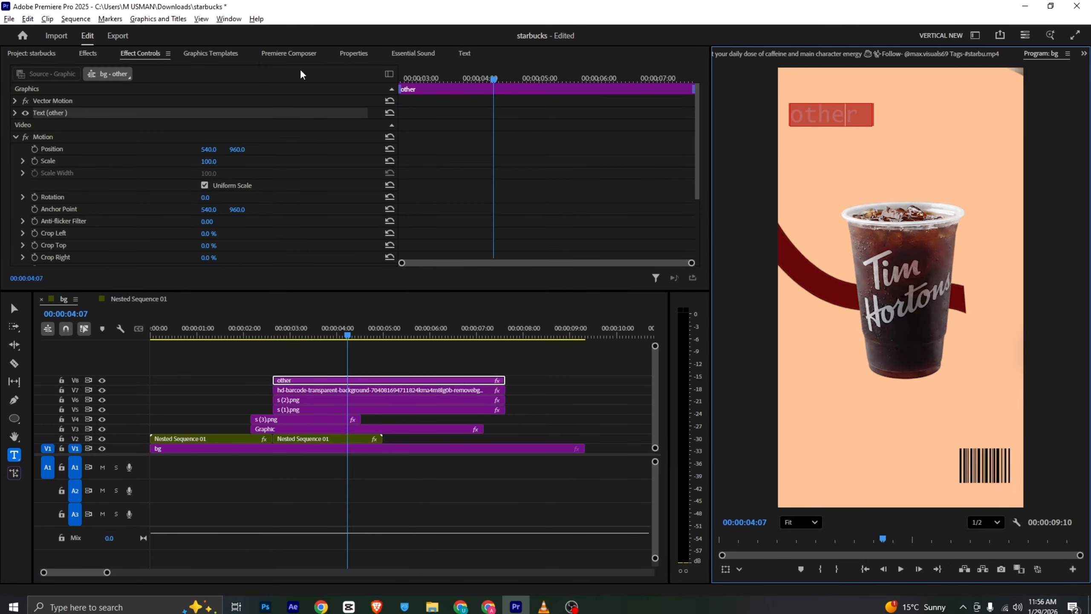
click(359, 54)
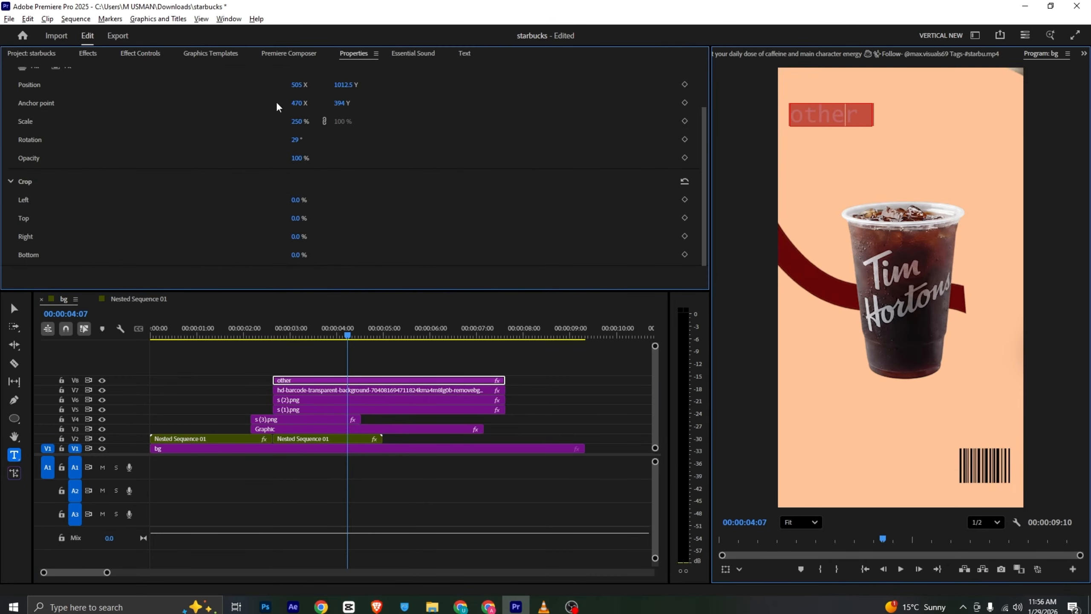
click(843, 59)
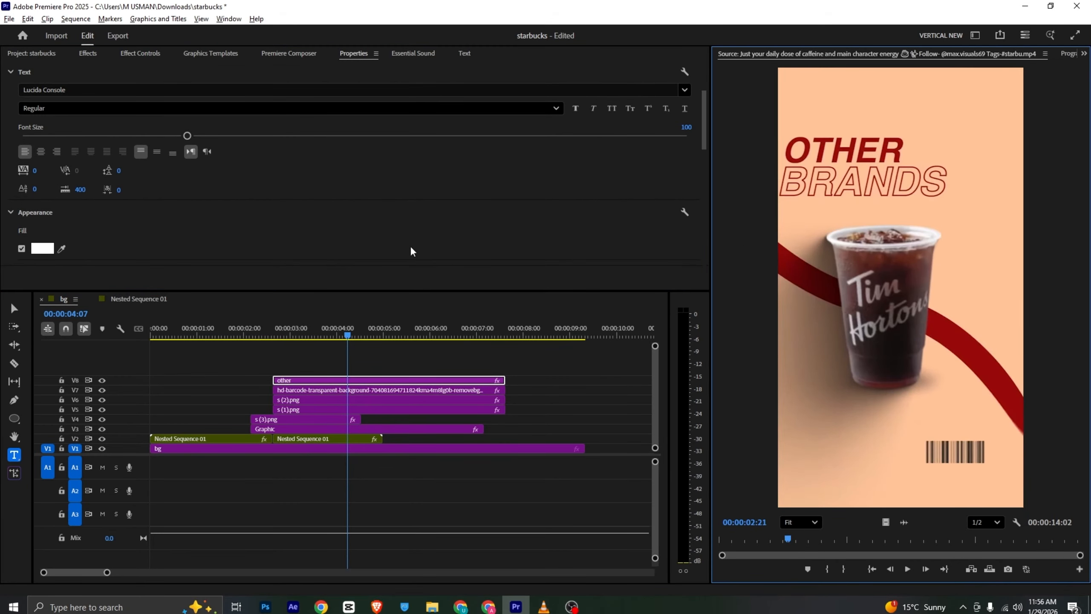
click(61, 248)
click(797, 146)
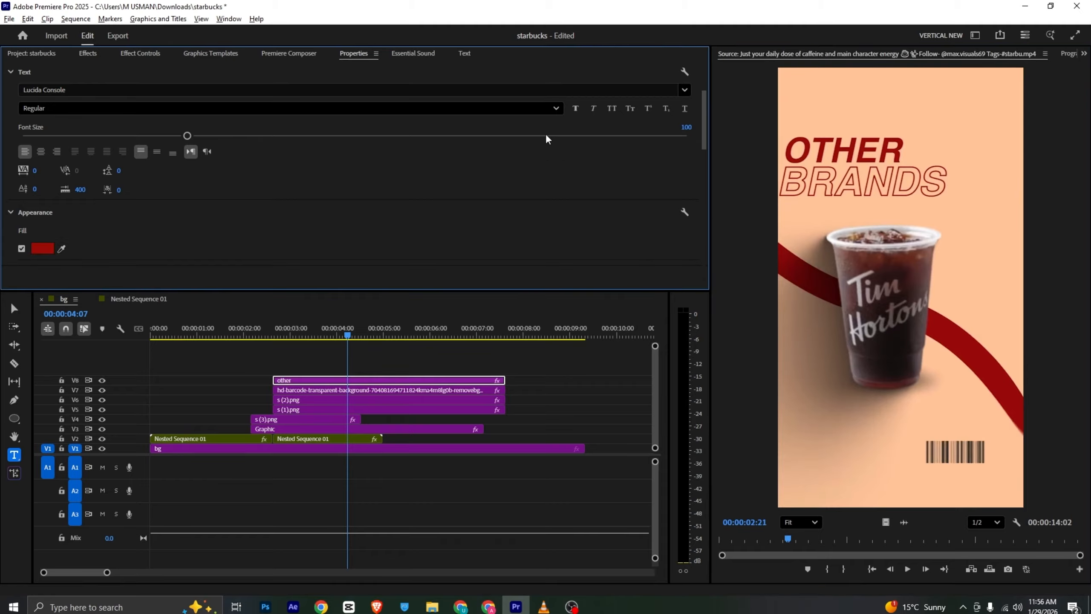
Set the "other" text's font to Arial Bold Italic
scroll(288, 190, up, 3)
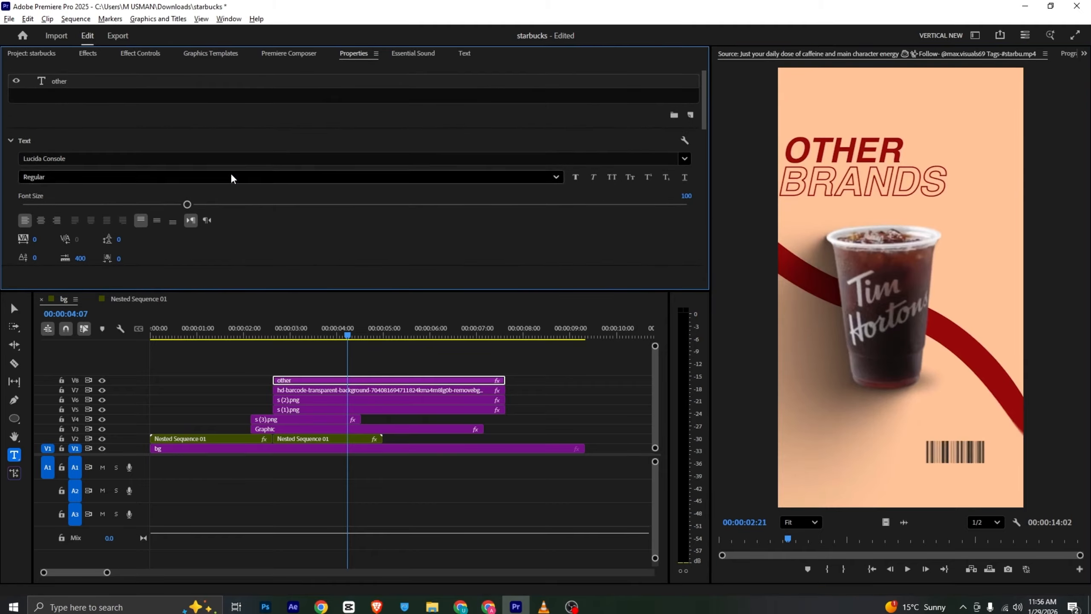
click(1070, 54)
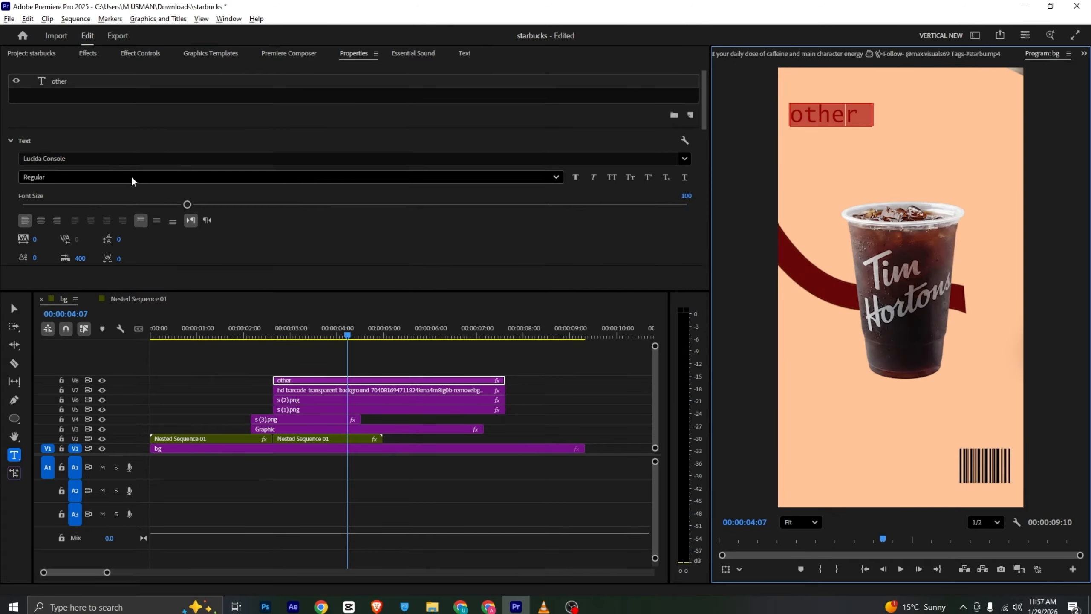
click(108, 158)
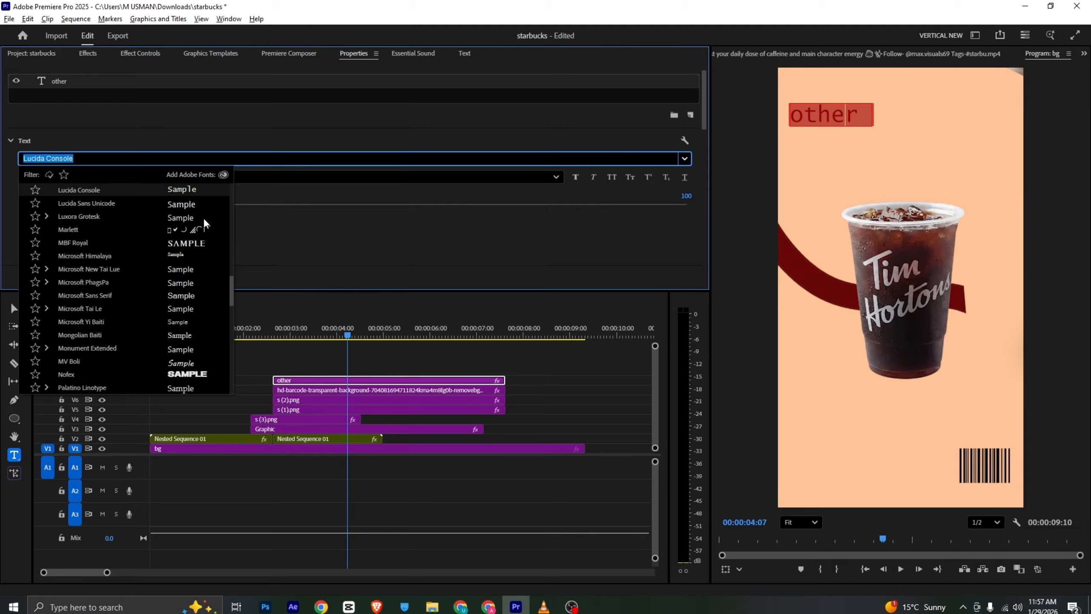
drag(231, 285, 228, 189)
click(123, 192)
click(48, 178)
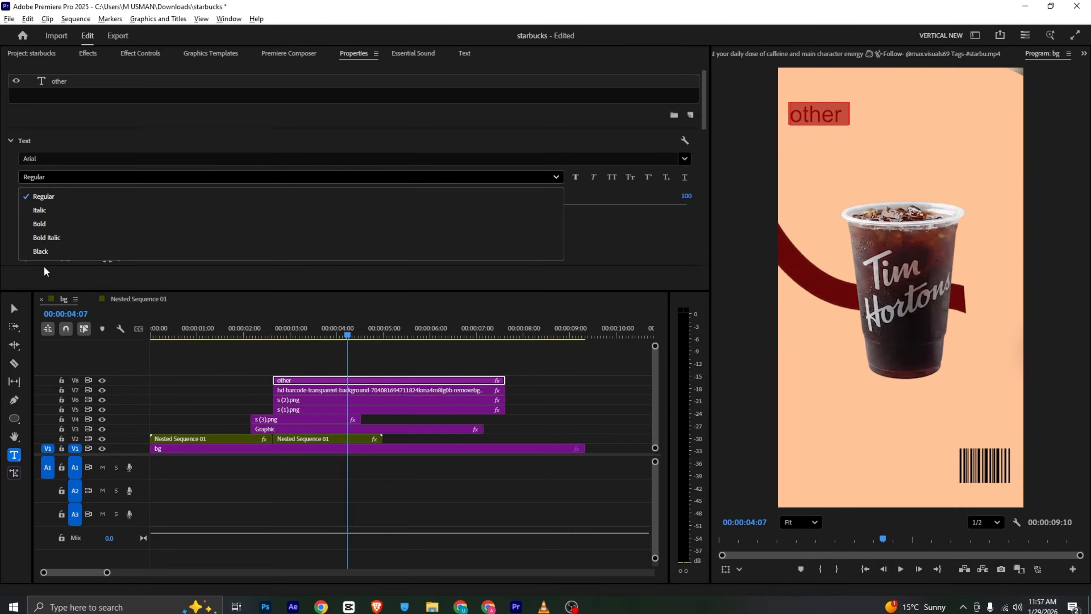
click(59, 238)
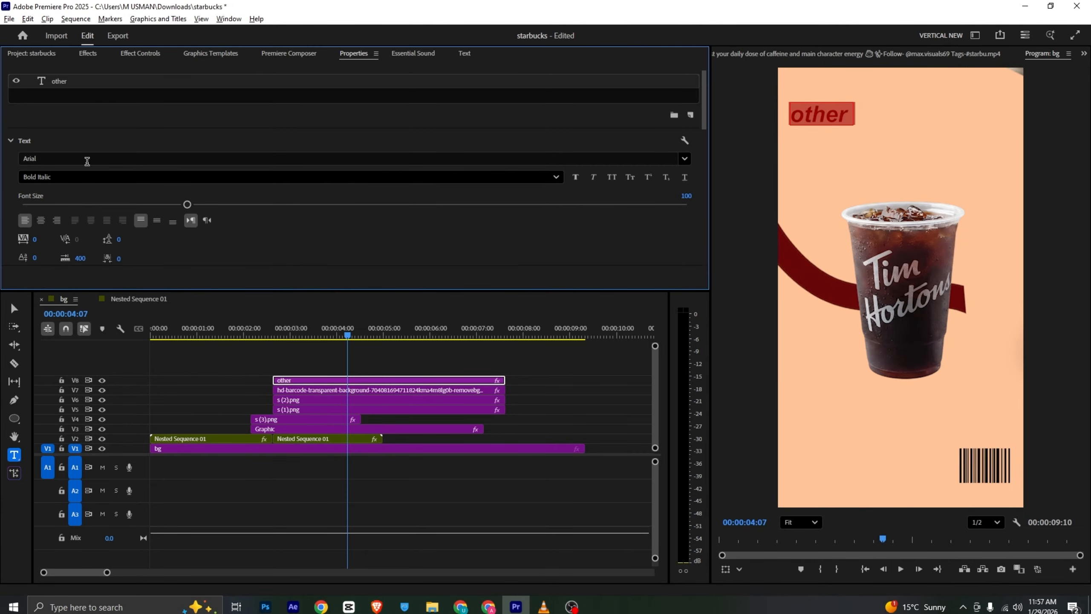
Apply Faux Bold and All Caps to the "other" text and set its font size to 130
click(578, 180)
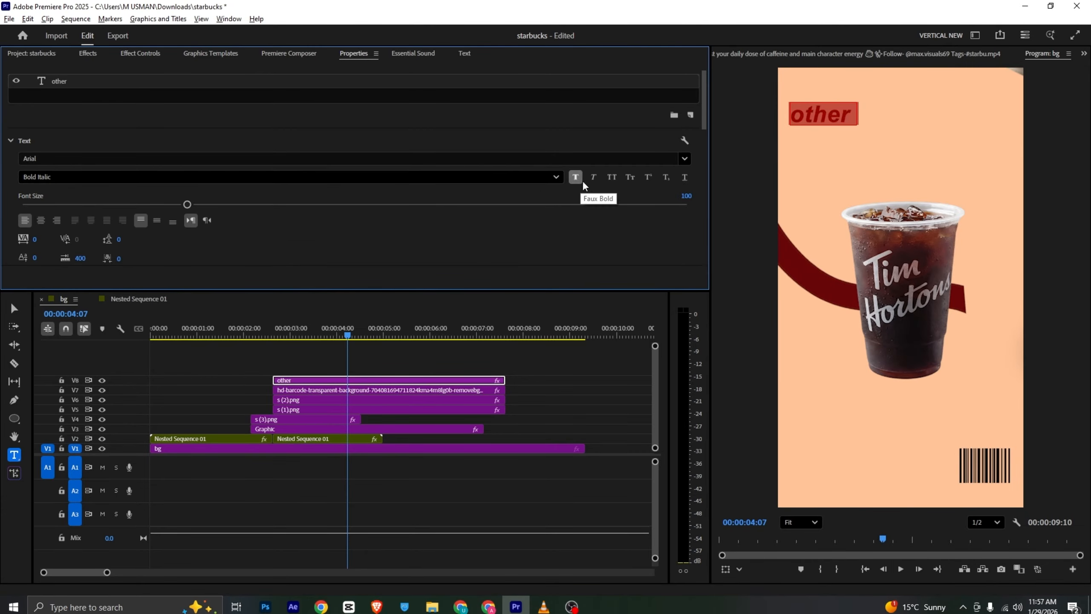
click(611, 176)
drag(186, 204, 236, 205)
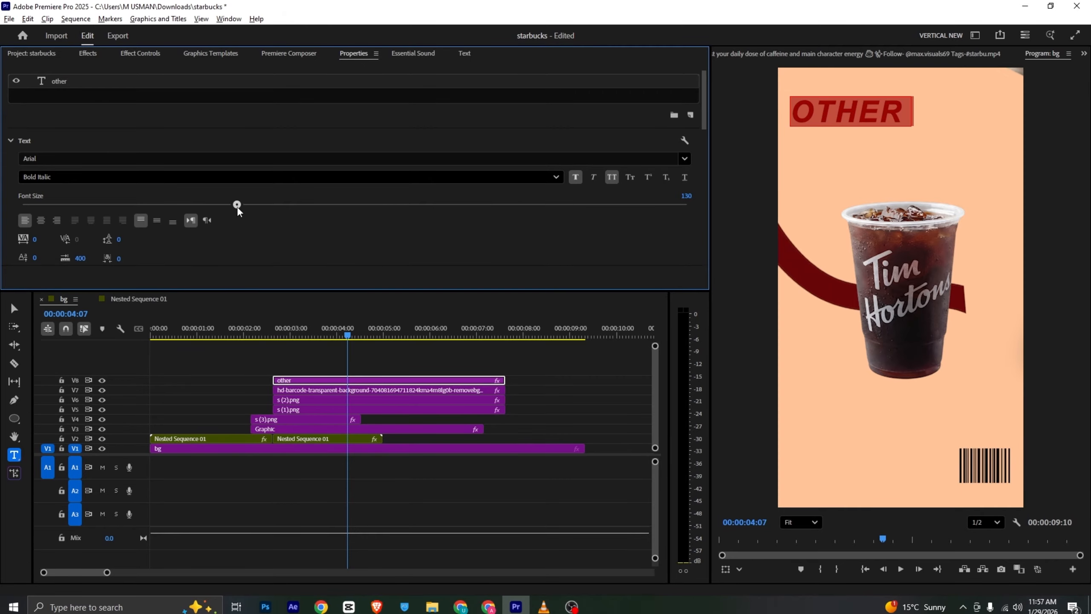
click(361, 357)
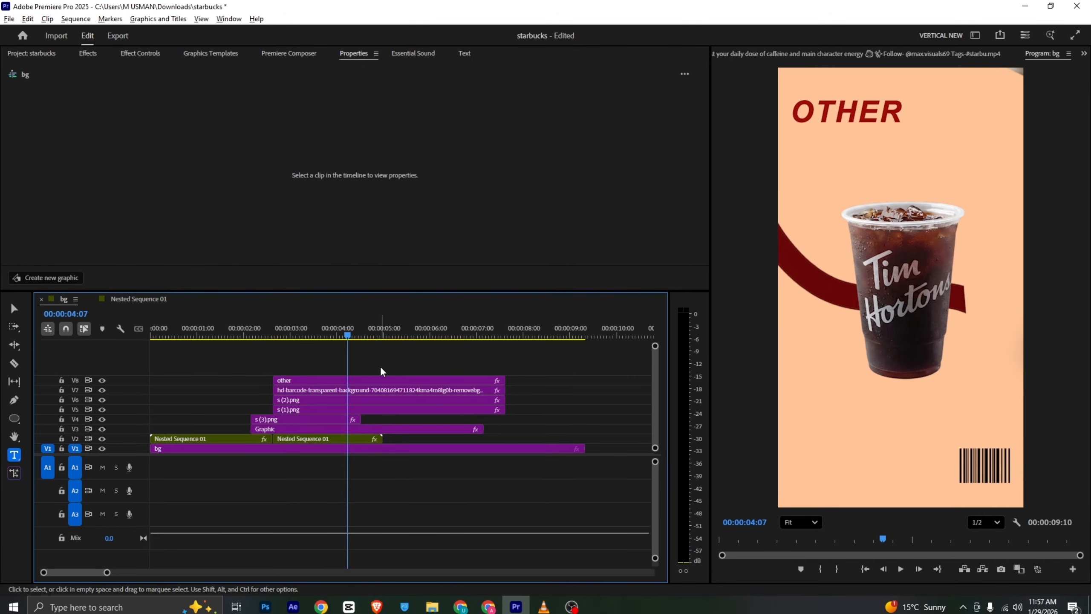
Duplicate the OTHER text clip onto track V9 and move the copy down to Y position 1084
key(alt+Tab)
key(alt+Tab)
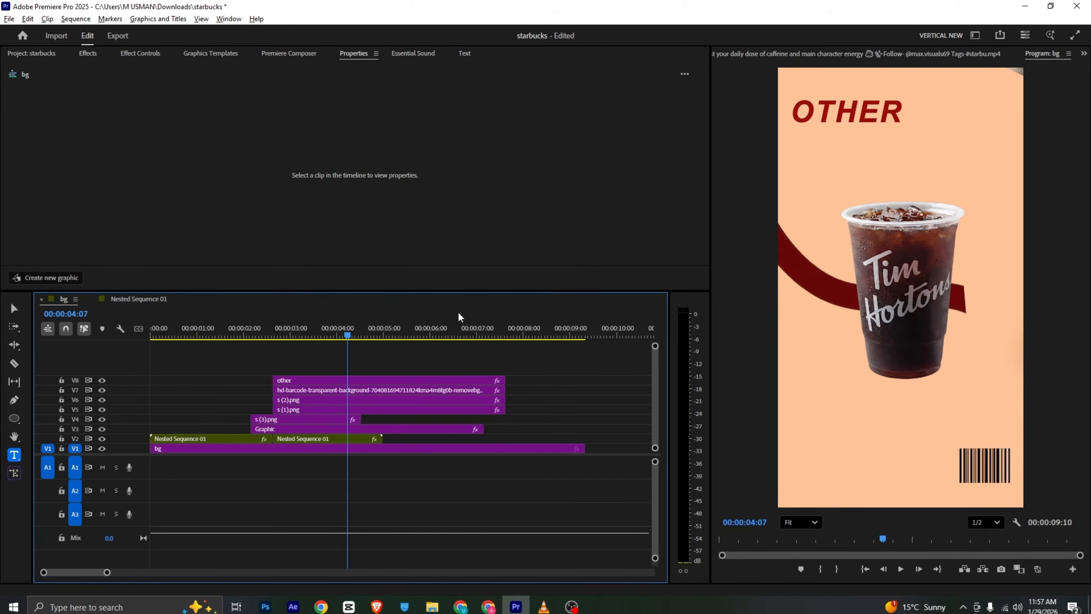
click(335, 372)
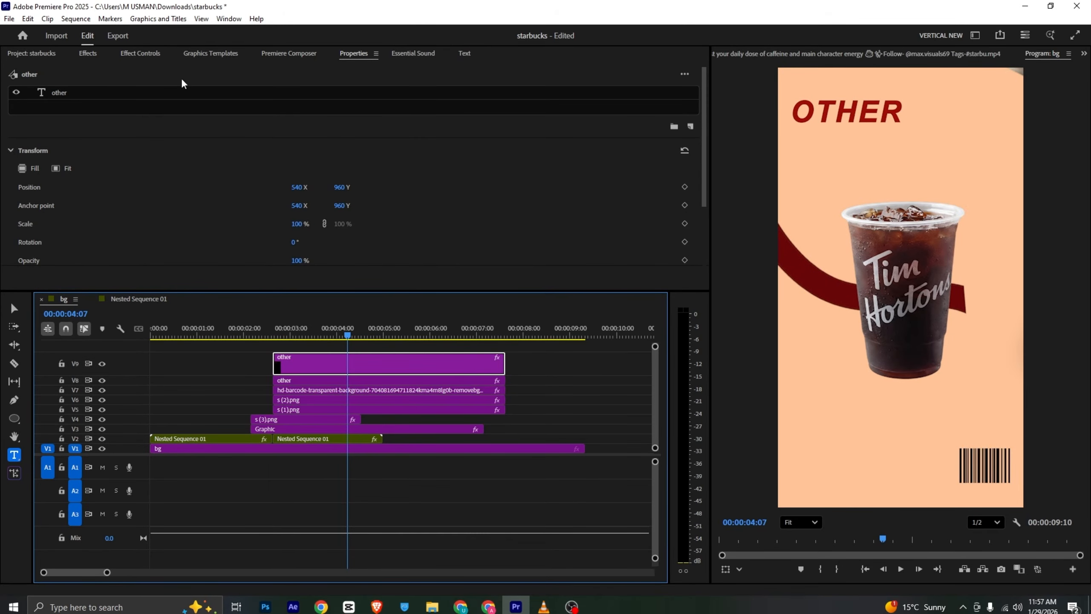
click(146, 54)
drag(234, 148, 240, 172)
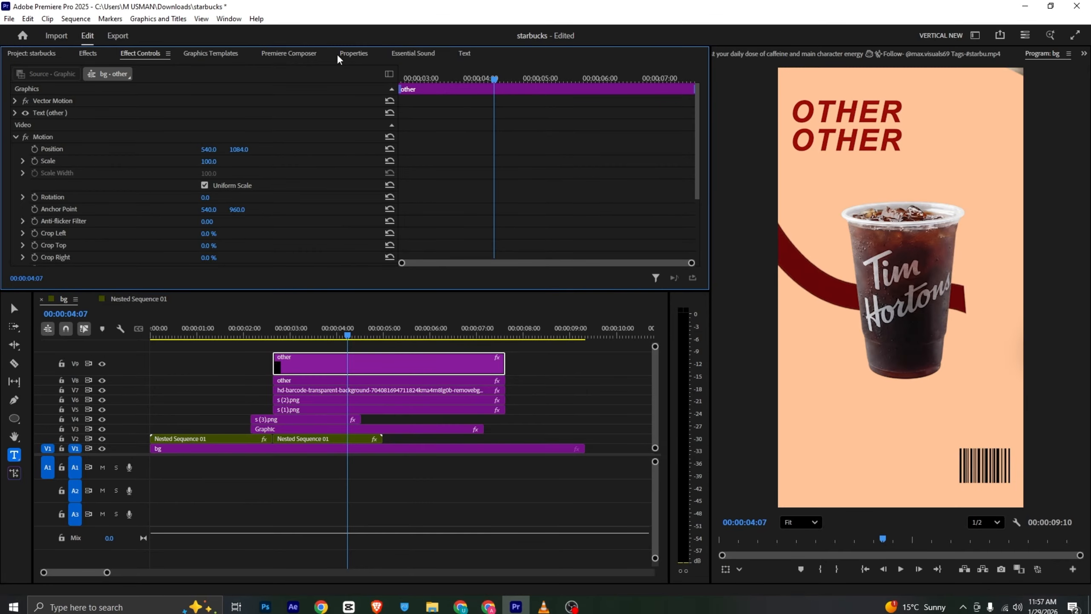
Change the duplicated text on V9 to "brands"
click(342, 54)
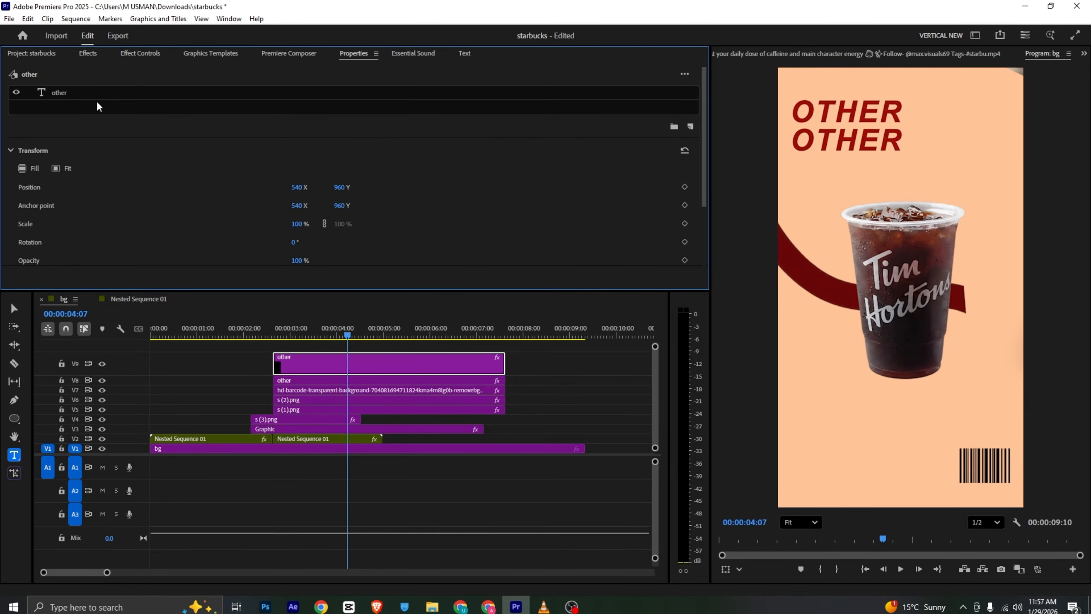
click(87, 98)
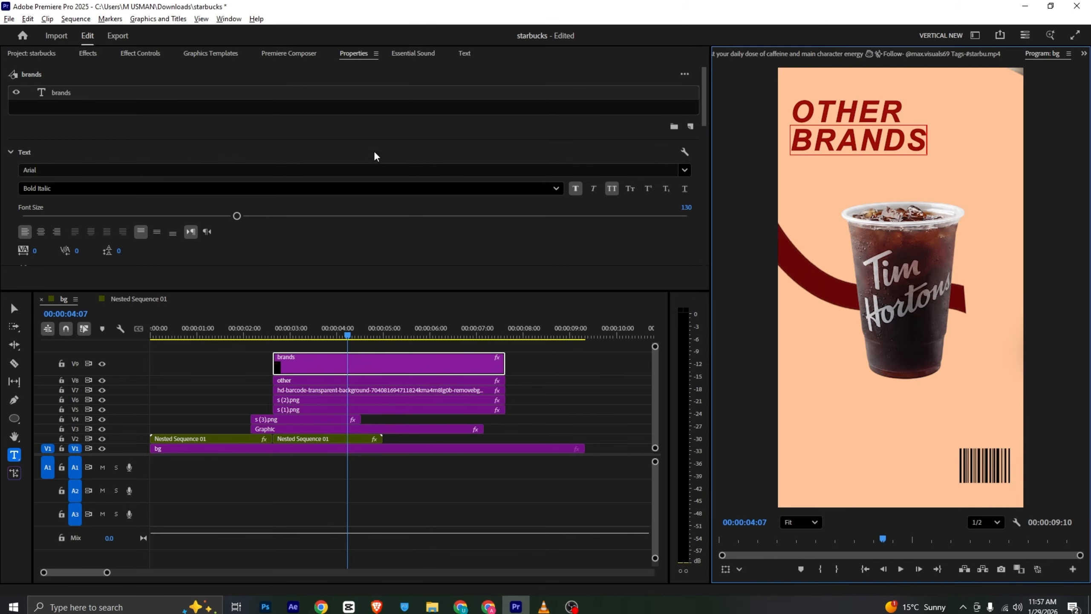
scroll(274, 133, down, 1)
scroll(274, 133, down, 3)
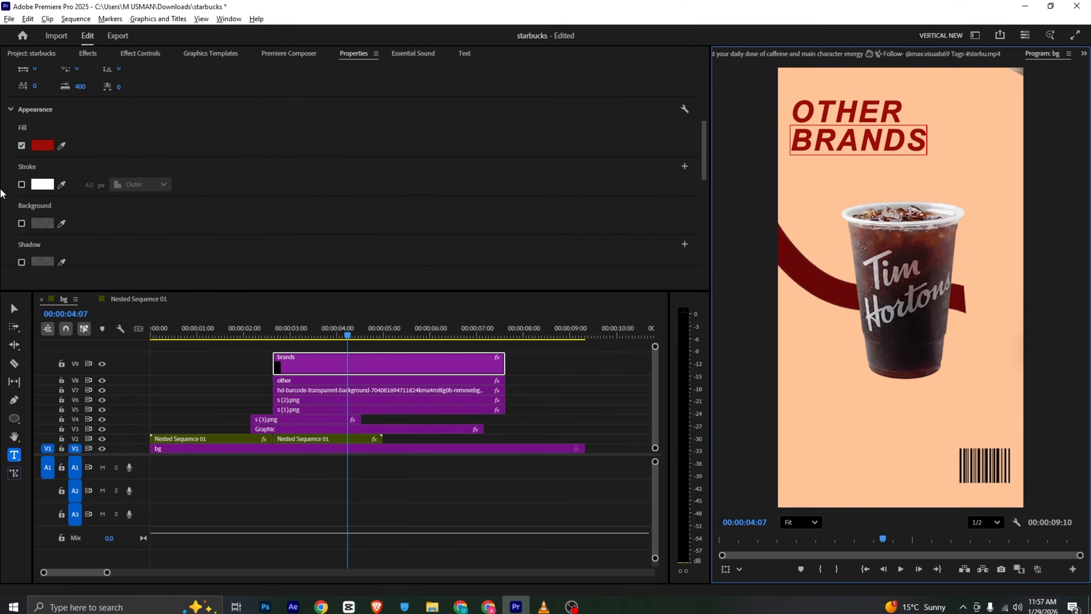
click(22, 185)
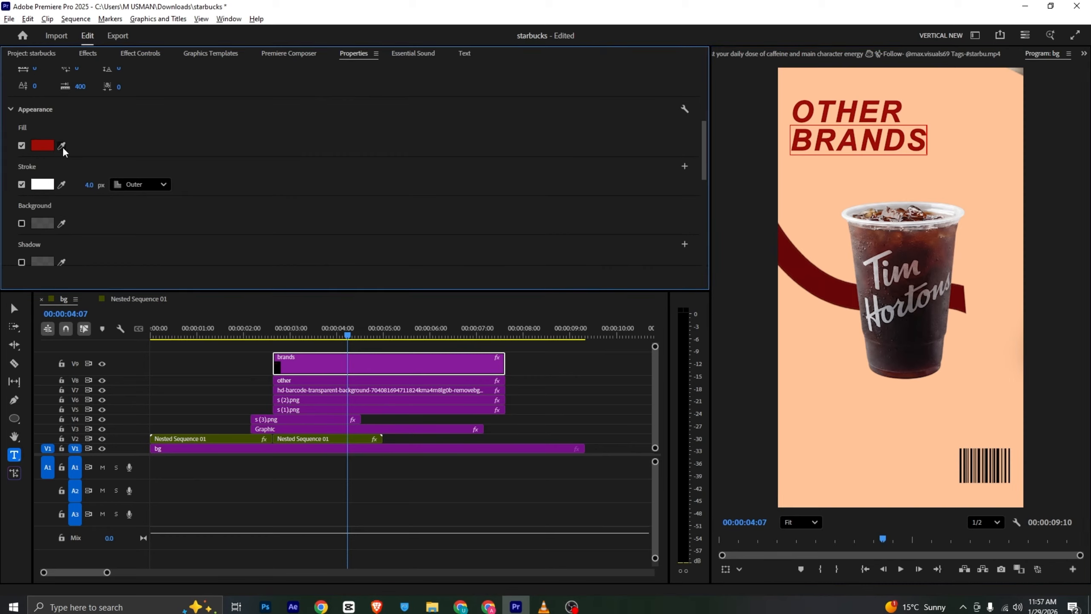
click(61, 185)
click(50, 147)
click(22, 146)
drag(92, 188, 106, 188)
Turn off the BRANDS text's fill and give it an 8 px outer stroke in the dark red sampled from its fill swatch
scroll(382, 242, down, 5)
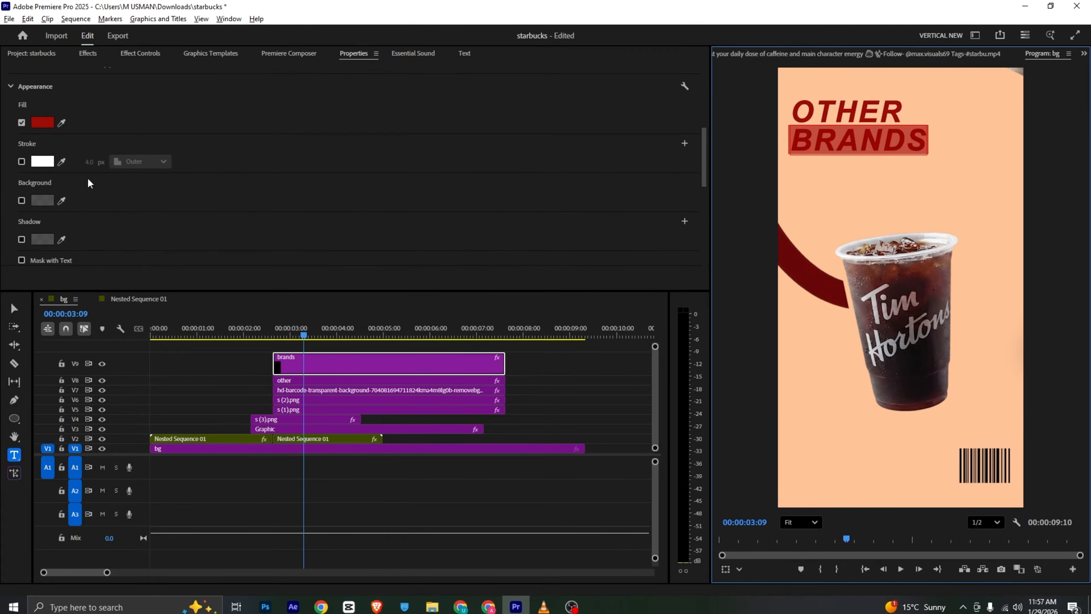
click(25, 164)
click(21, 161)
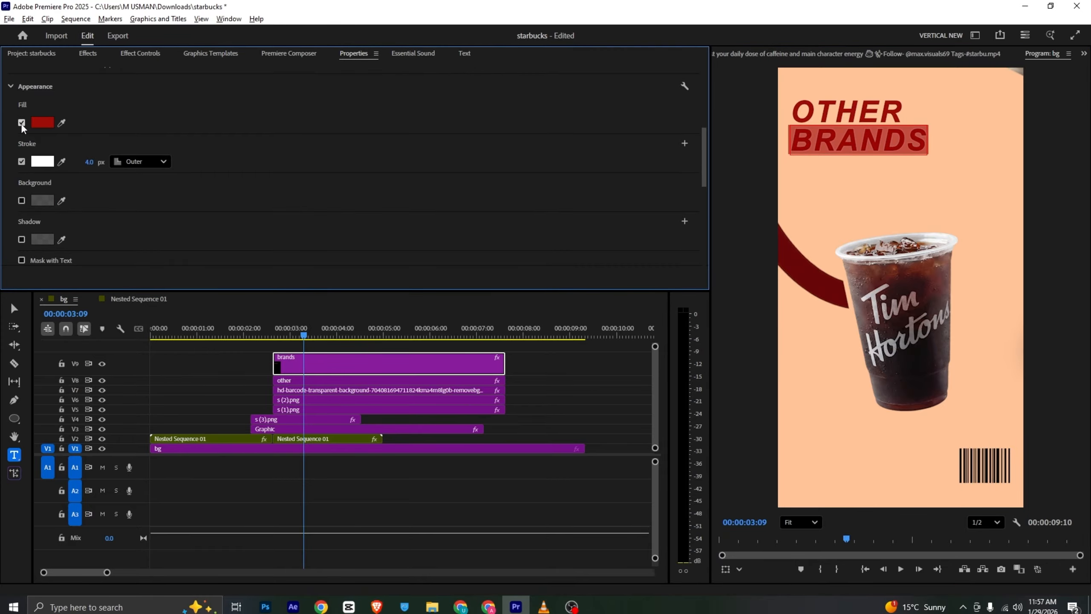
click(21, 123)
click(61, 162)
click(48, 124)
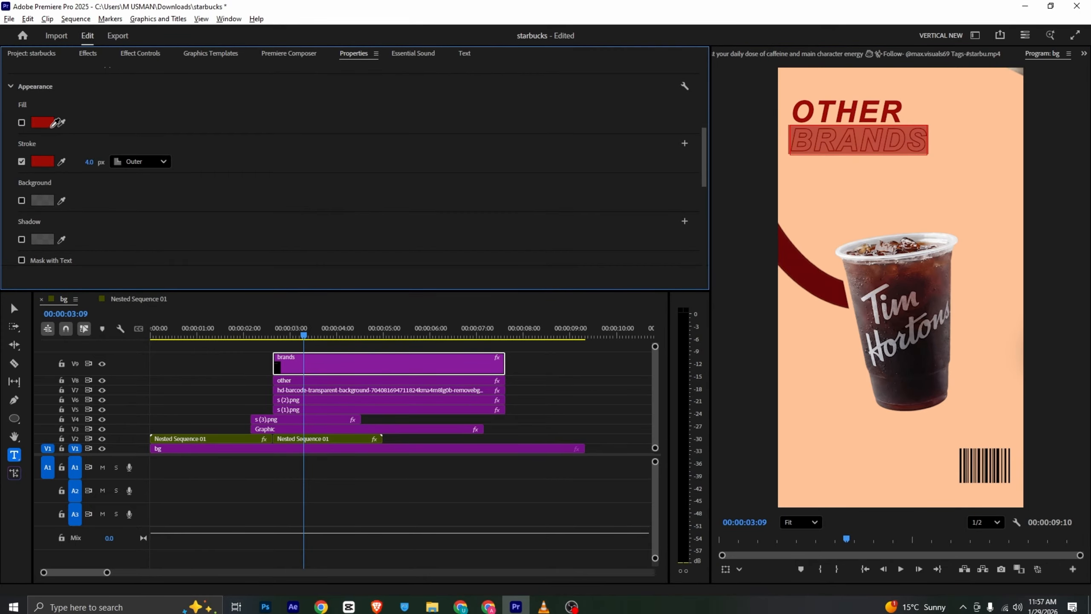
drag(89, 161, 102, 161)
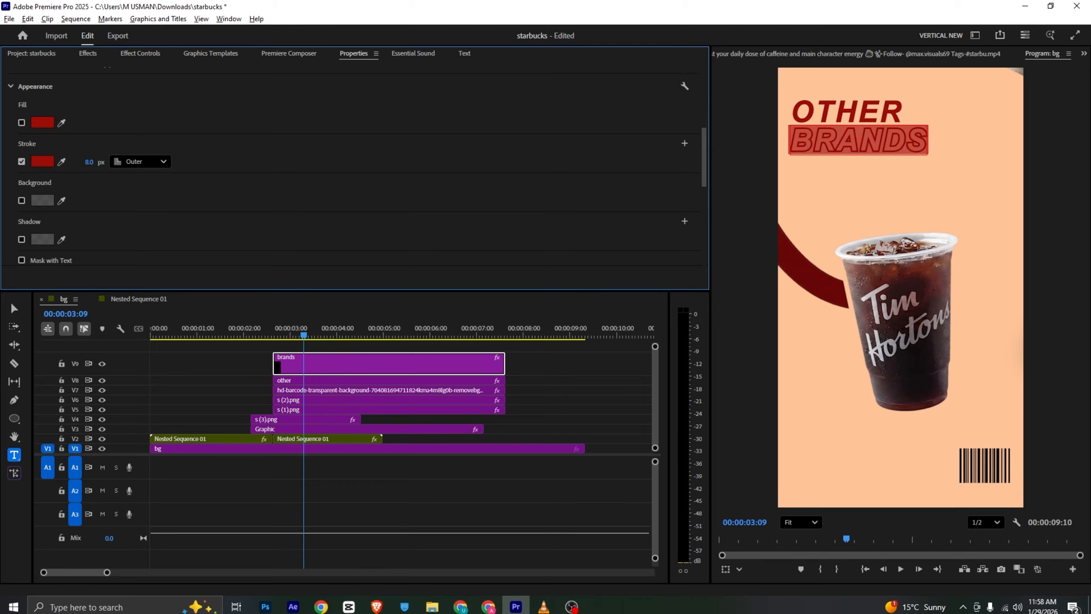
Apply Faux Italic to the outlined BRANDS text and deselect its clip
click(140, 53)
click(363, 55)
scroll(200, 110, up, 3)
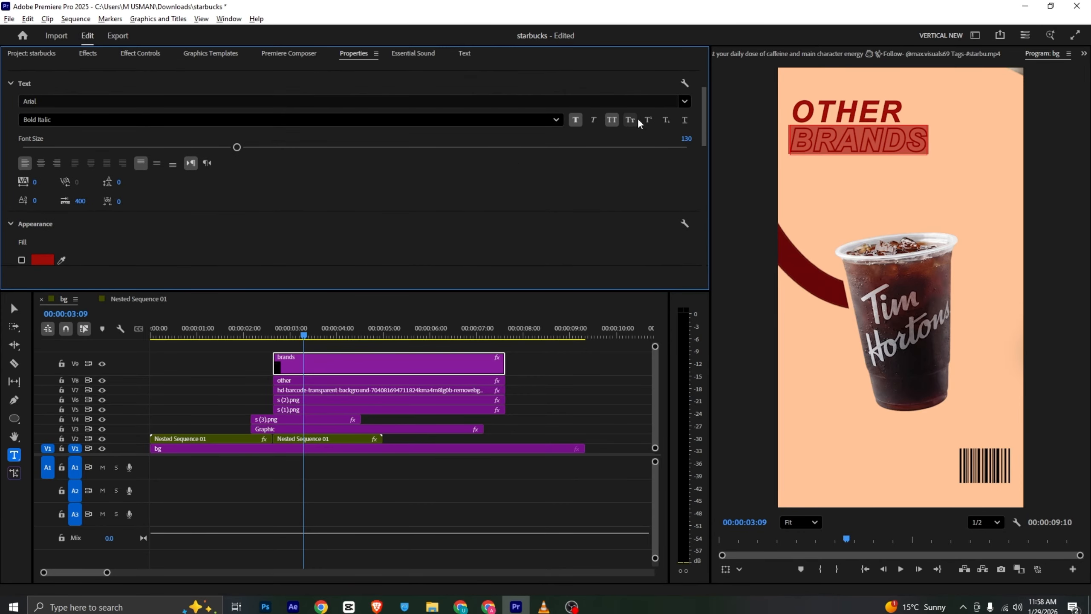
click(591, 123)
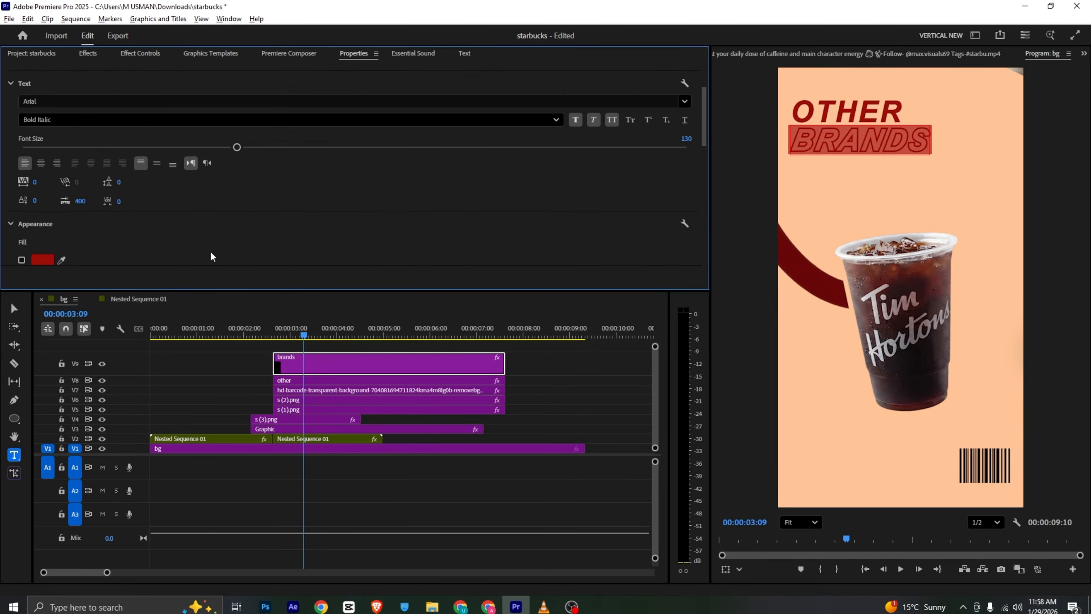
click(541, 376)
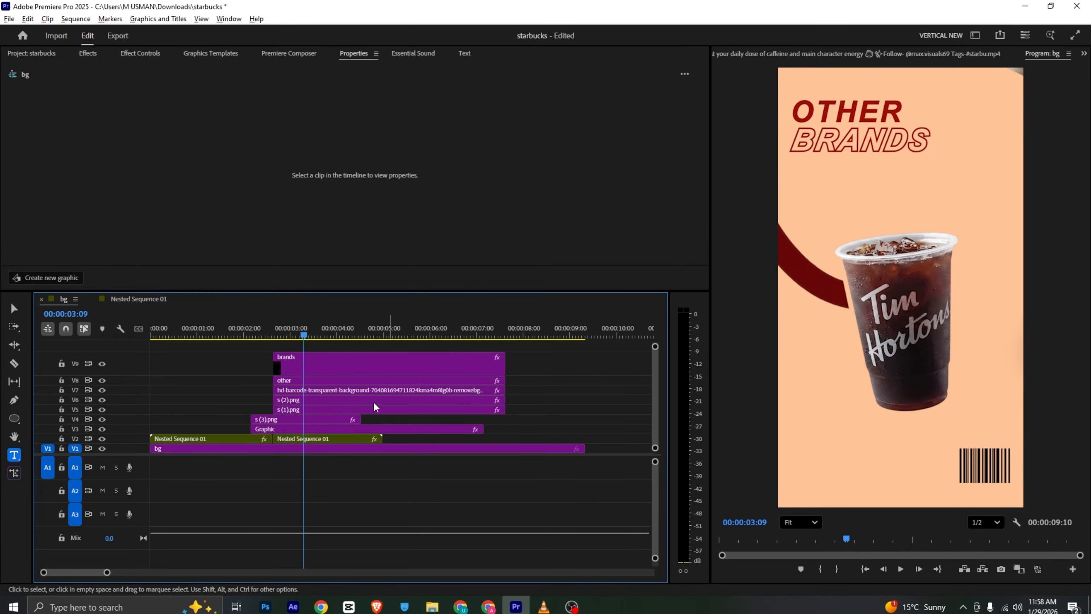
Fade in the BRANDS clip with opacity keyframes of 0% at 00:00:02:19 and 100% at 00:00:03:09
key(alt+Tab)
key(alt+Tab)
click(350, 366)
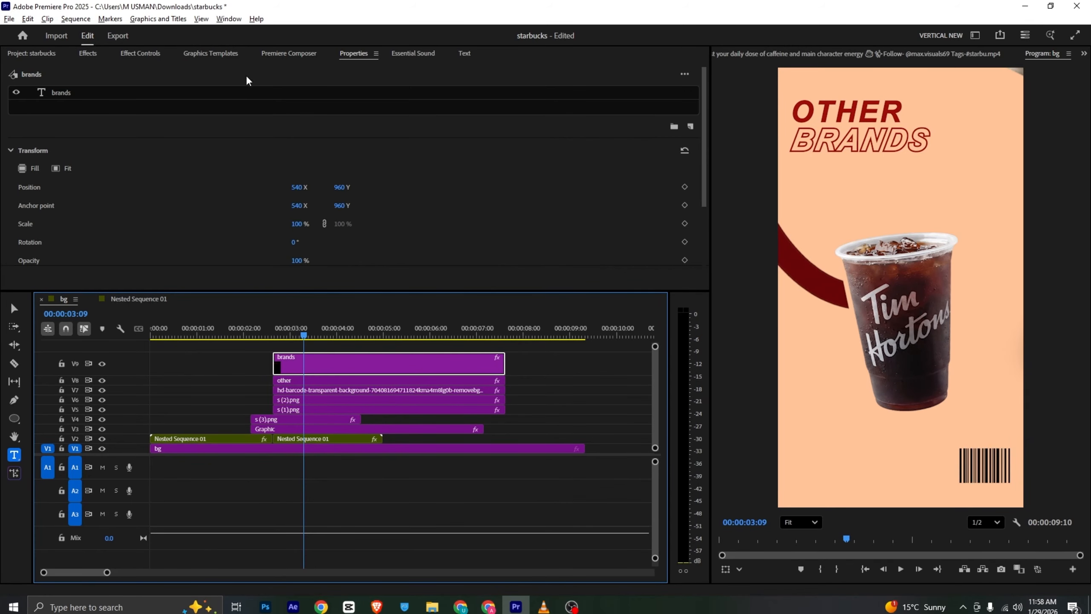
click(144, 54)
scroll(120, 103, down, 5)
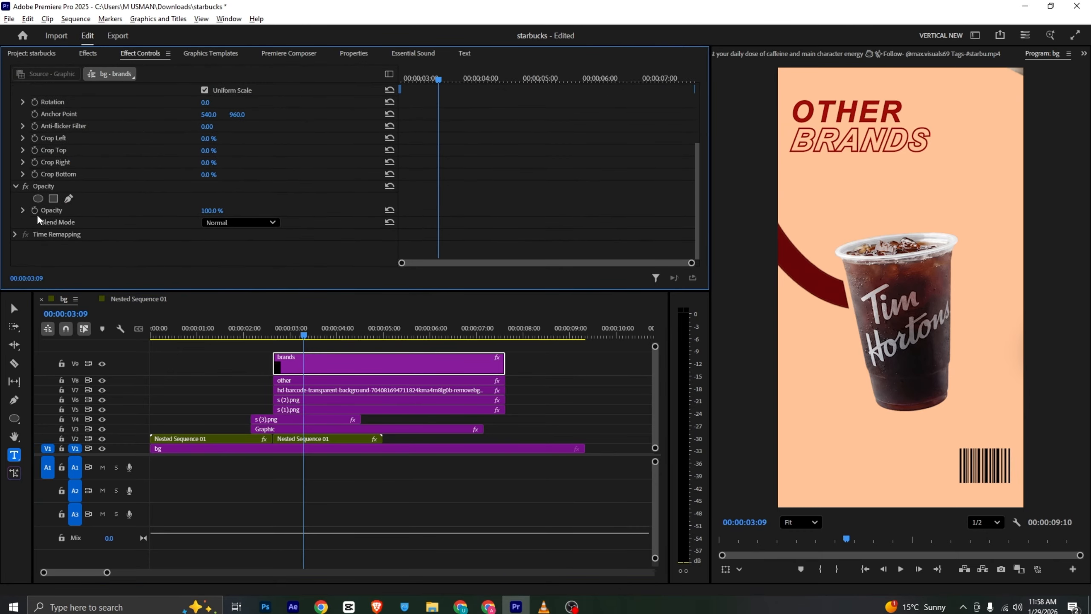
click(35, 210)
drag(416, 76, 392, 81)
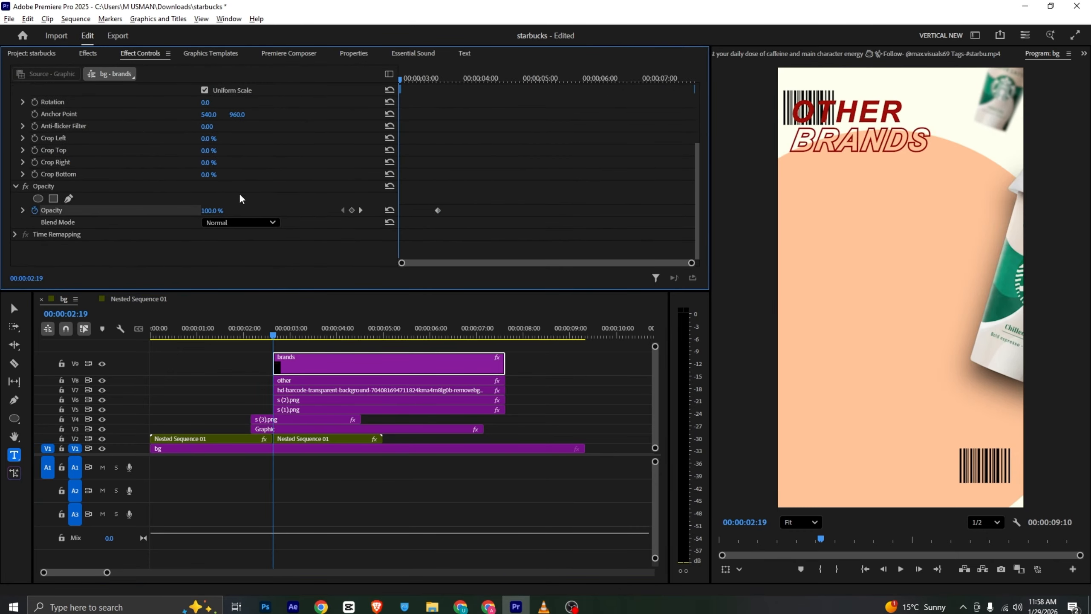
drag(206, 211, 163, 211)
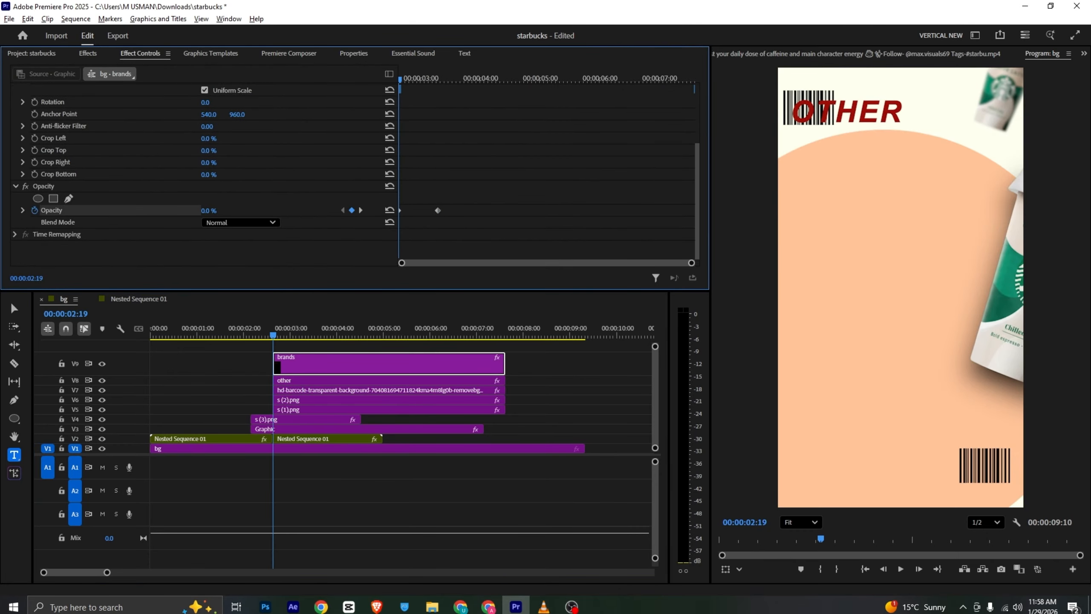
Fade in the OTHER clip with opacity keyframes of 0% at 00:00:02:19 and 100% at 00:00:03:09, then save the project and preview the fade
click(342, 373)
click(442, 78)
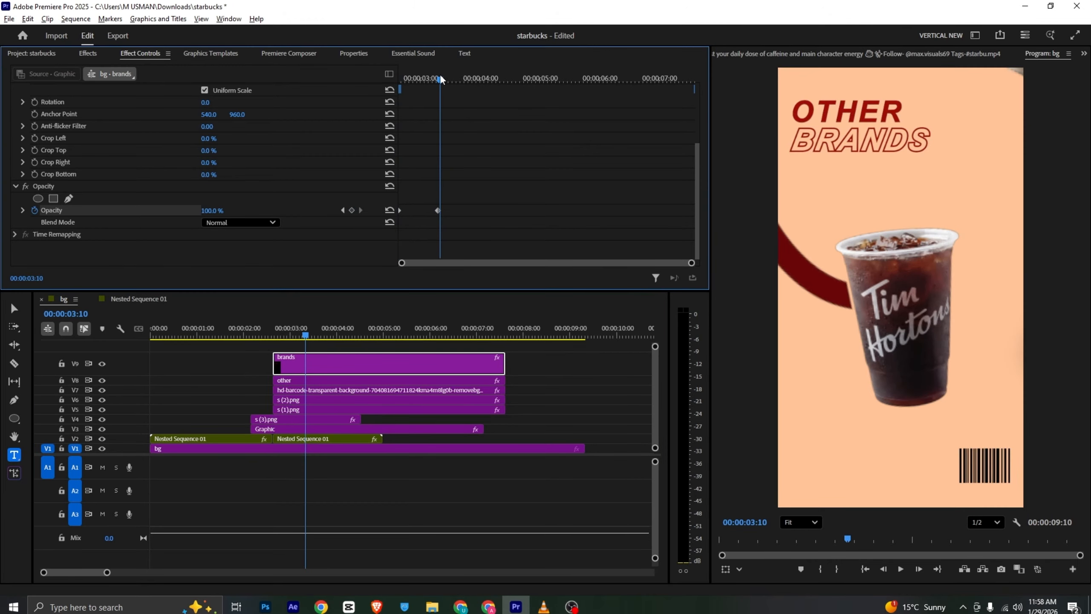
drag(441, 79, 438, 82)
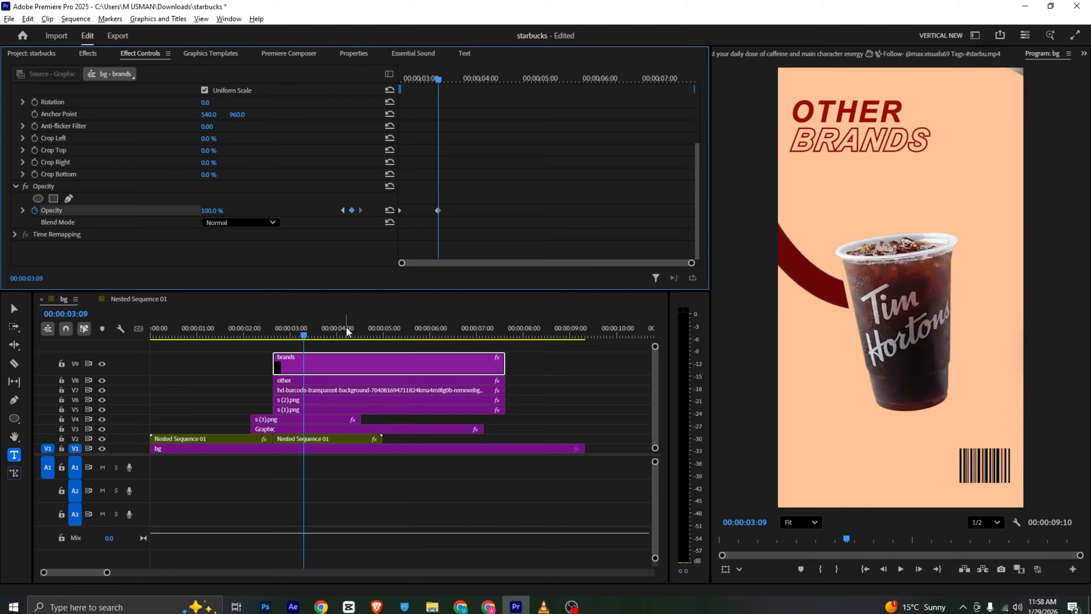
click(354, 380)
scroll(61, 178, down, 5)
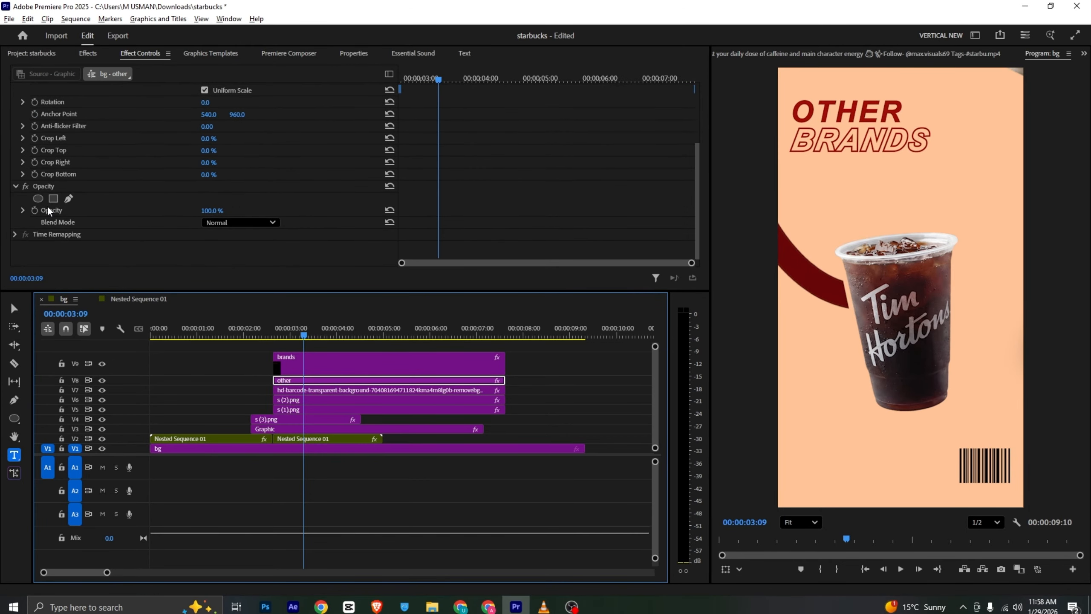
click(35, 211)
drag(440, 80, 350, 91)
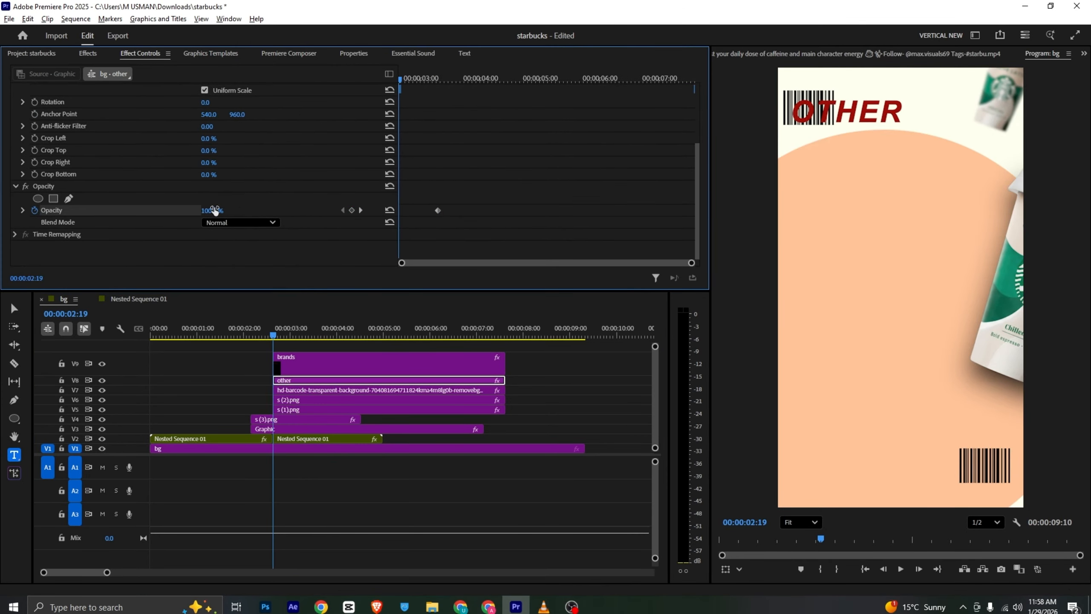
drag(214, 211, 166, 211)
key(ctrl+s)
key(space)
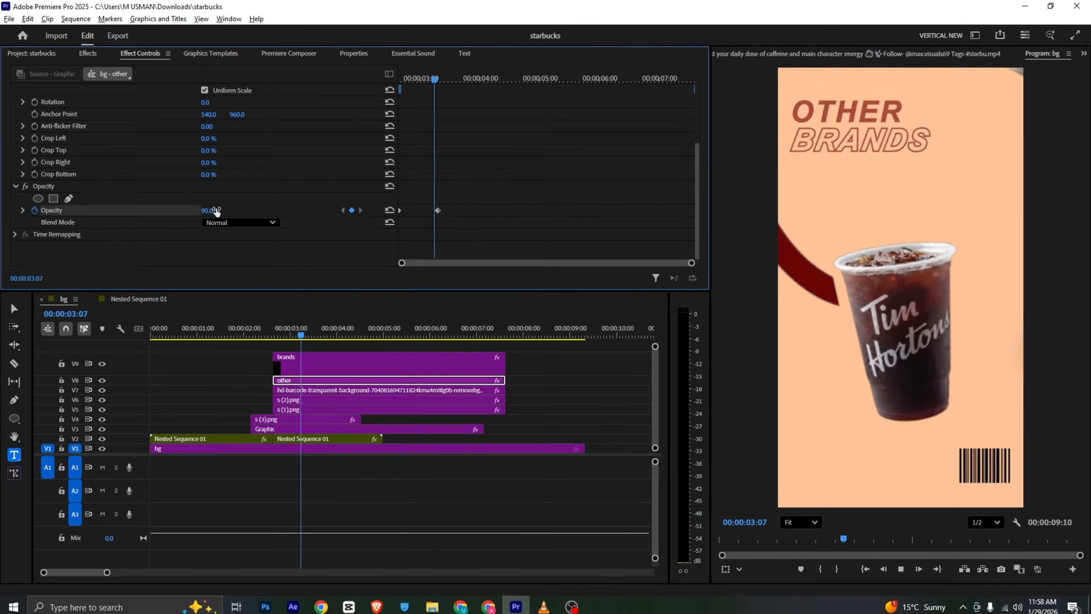
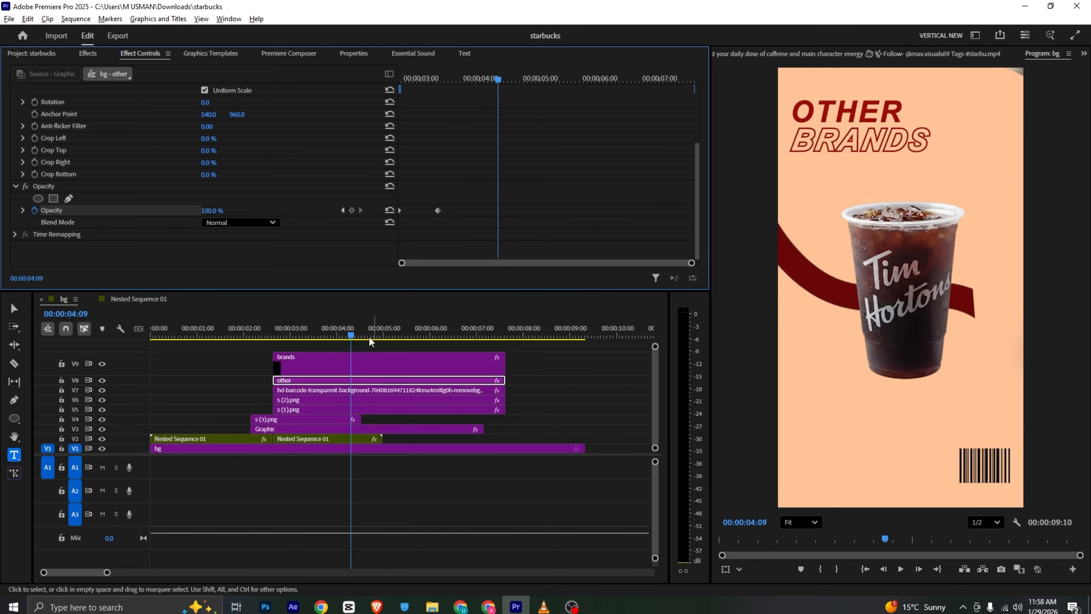
Move the Tim Hortons cup's ending position and rotation keyframes earlier, to 00:00:03:12
click(321, 336)
drag(323, 339, 309, 338)
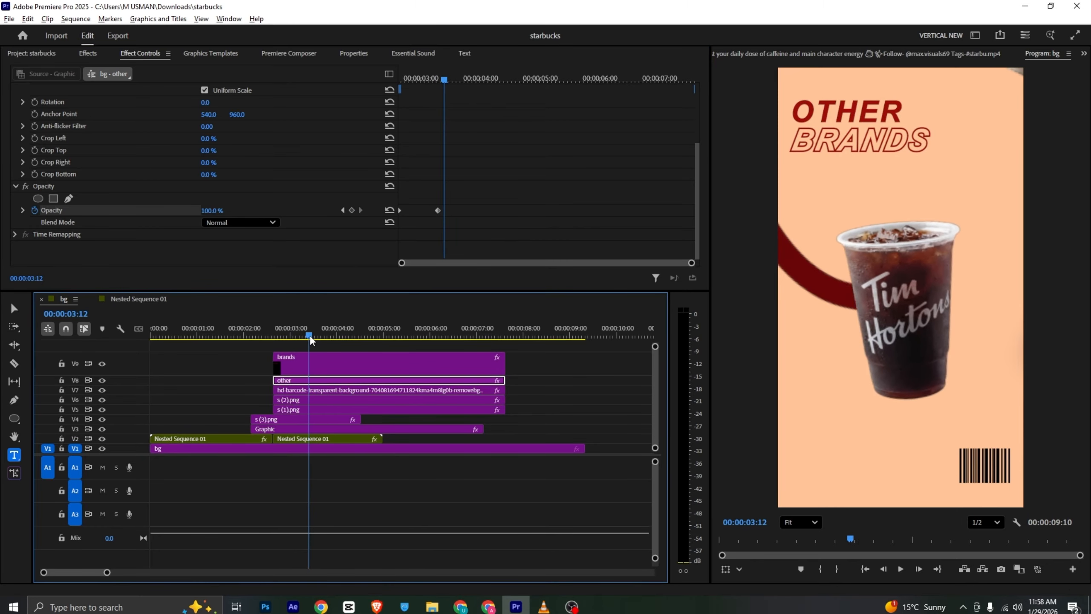
click(329, 391)
click(330, 400)
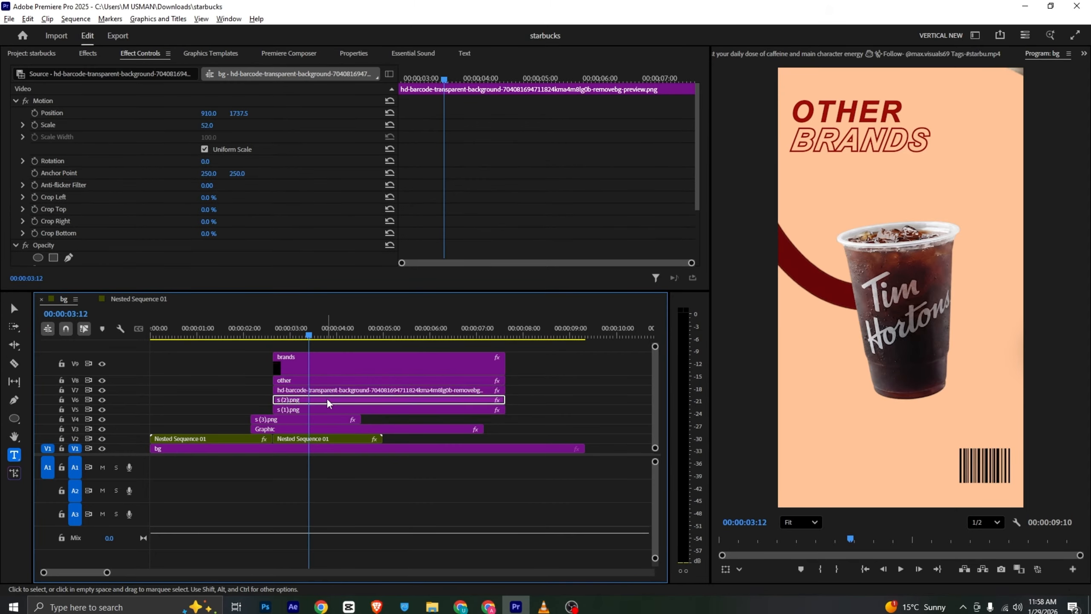
drag(498, 105, 445, 222)
drag(471, 194, 442, 200)
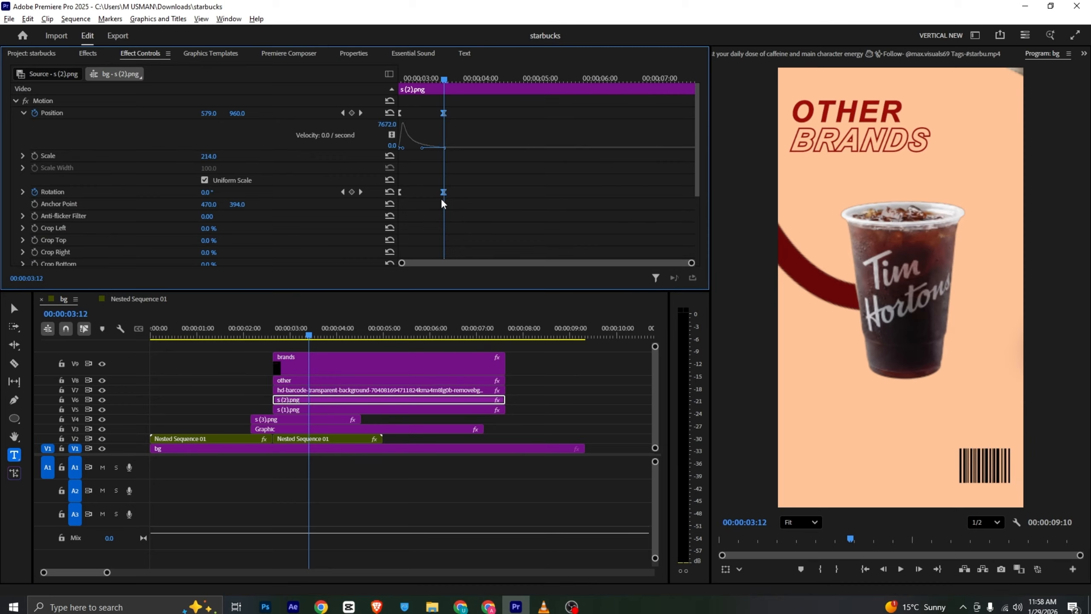
Move the red ribbon's ending mask path keyframe earlier, to just after the four-second mark, and preview the reveal
click(341, 410)
scroll(476, 159, down, 3)
scroll(476, 159, down, 3)
drag(543, 133, 488, 138)
right_click(487, 134)
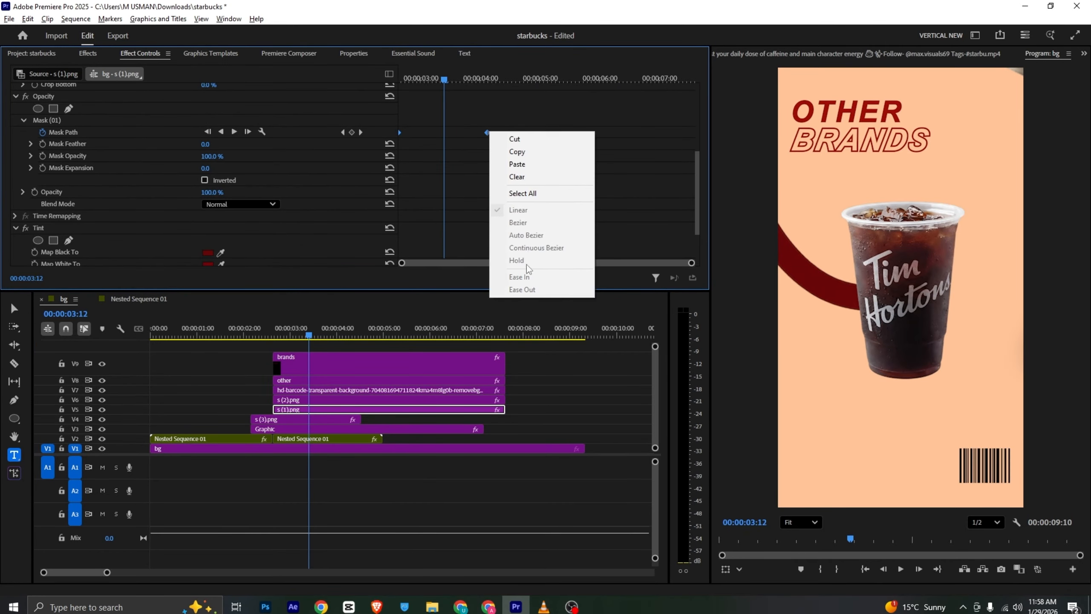
click(542, 103)
drag(453, 76, 389, 93)
key(space)
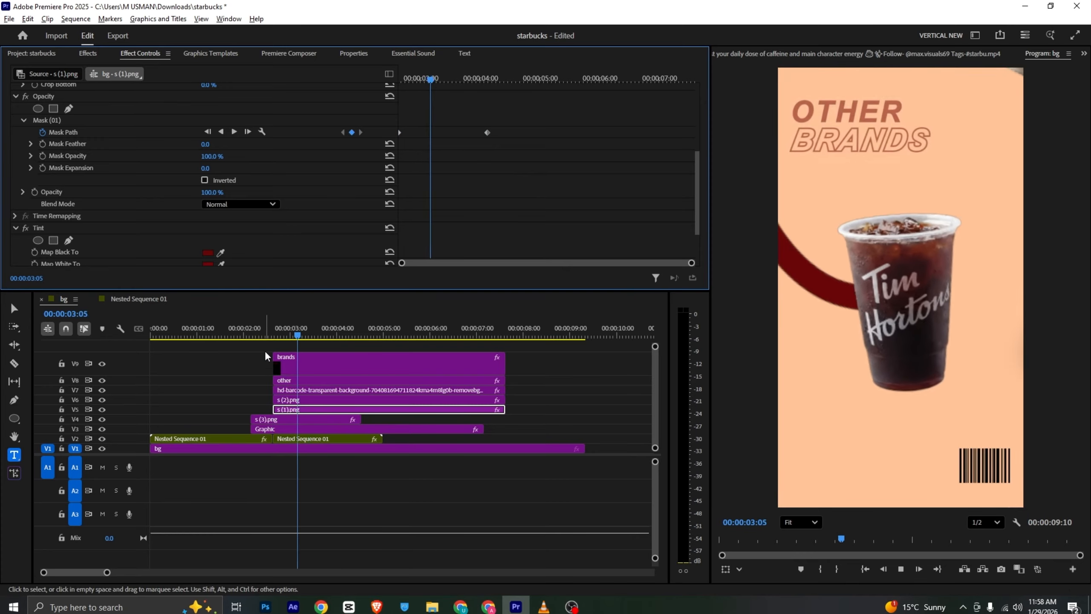
click(318, 333)
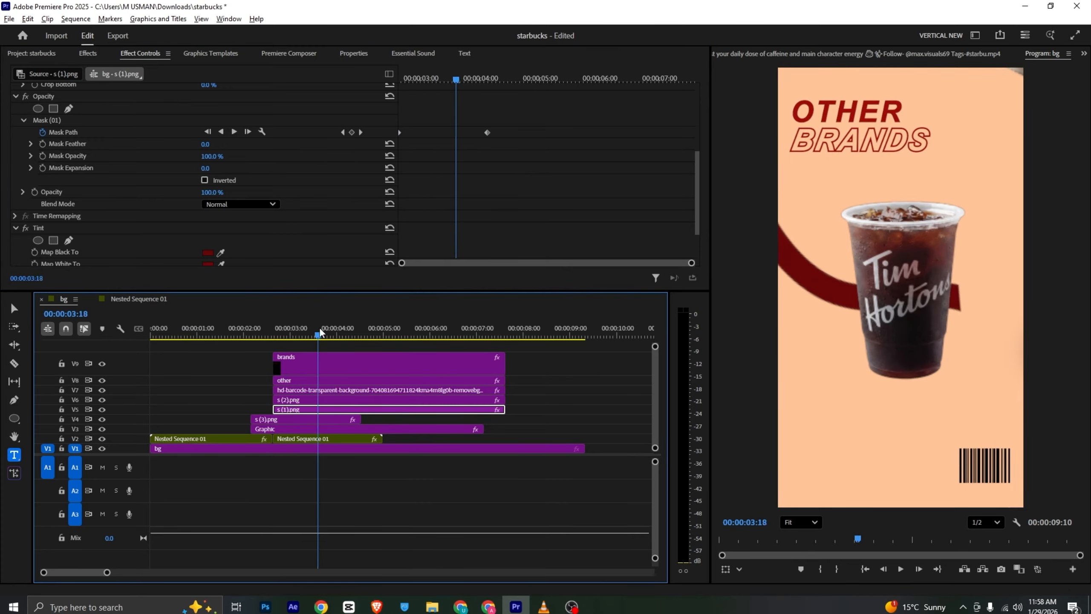
click(321, 334)
scroll(361, 236, up, 5)
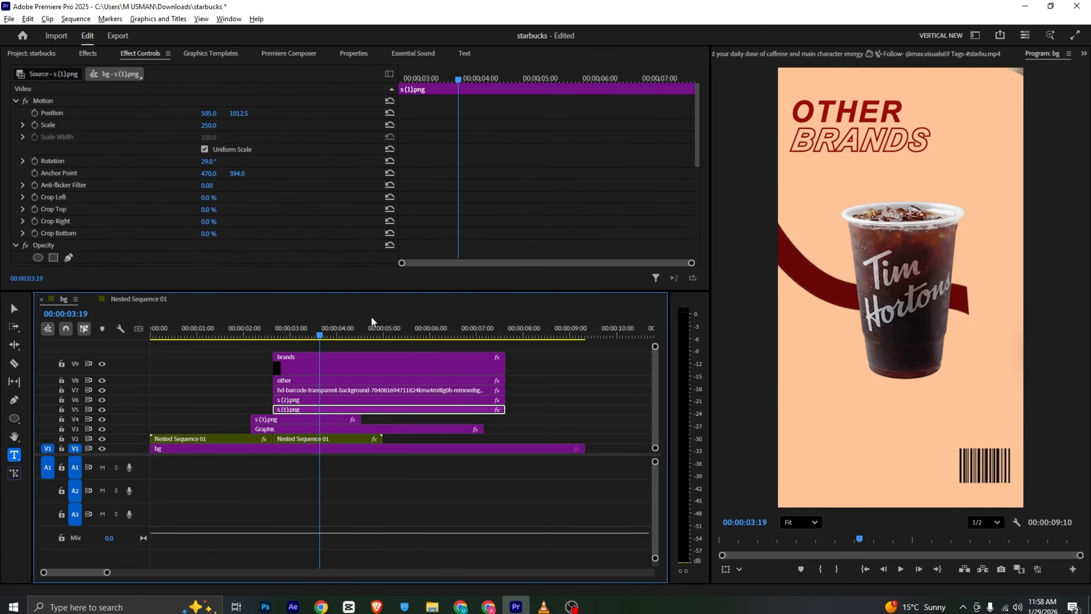
Nest all clips from track V3 upward into one sequence named Nested Sequence 02 and select it
drag(544, 350, 359, 425)
right_click(359, 426)
click(378, 329)
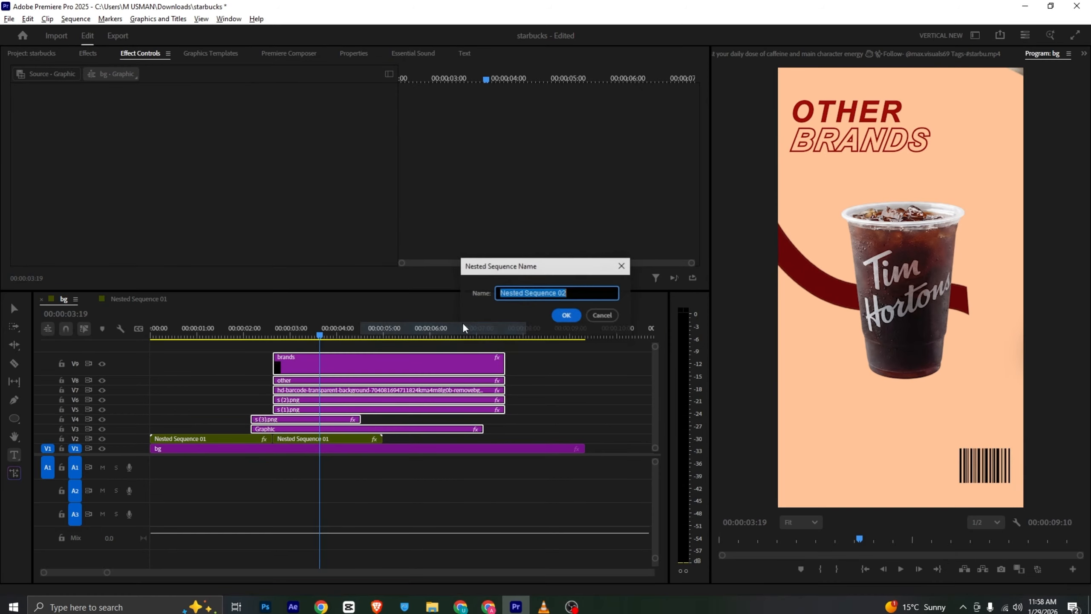
click(566, 315)
click(400, 429)
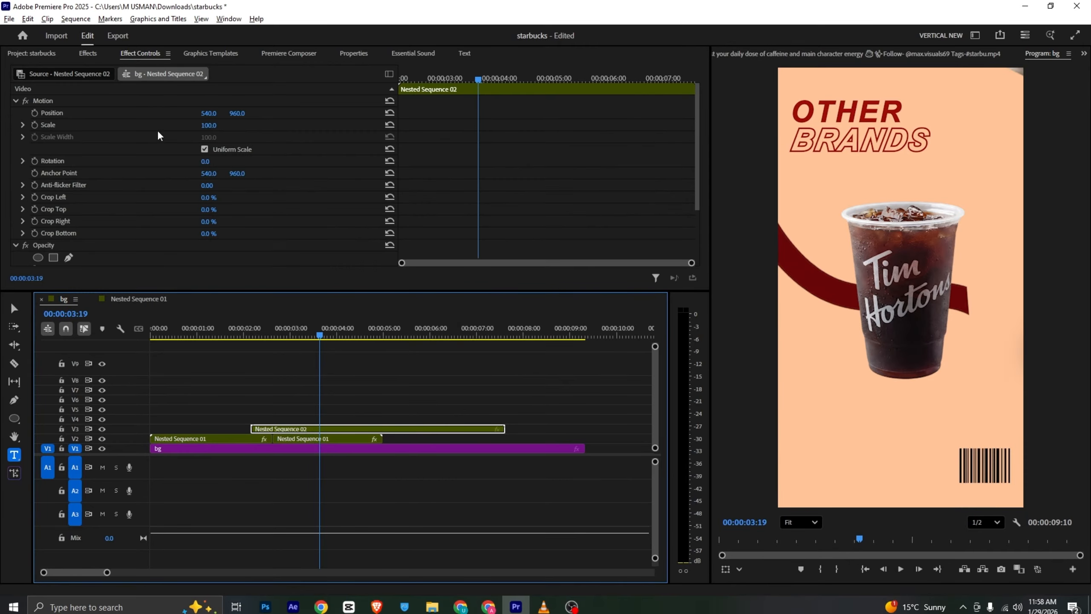
Try sliding Nested Sequence 02 to the left with position keyframes at 00:00:03:19 and 00:00:04:01
click(35, 114)
drag(469, 83, 505, 83)
drag(207, 114, 57, 114)
Examine the transition out of the Other Brands scene in the VLC reference video, then return to Premiere Pro
click(544, 606)
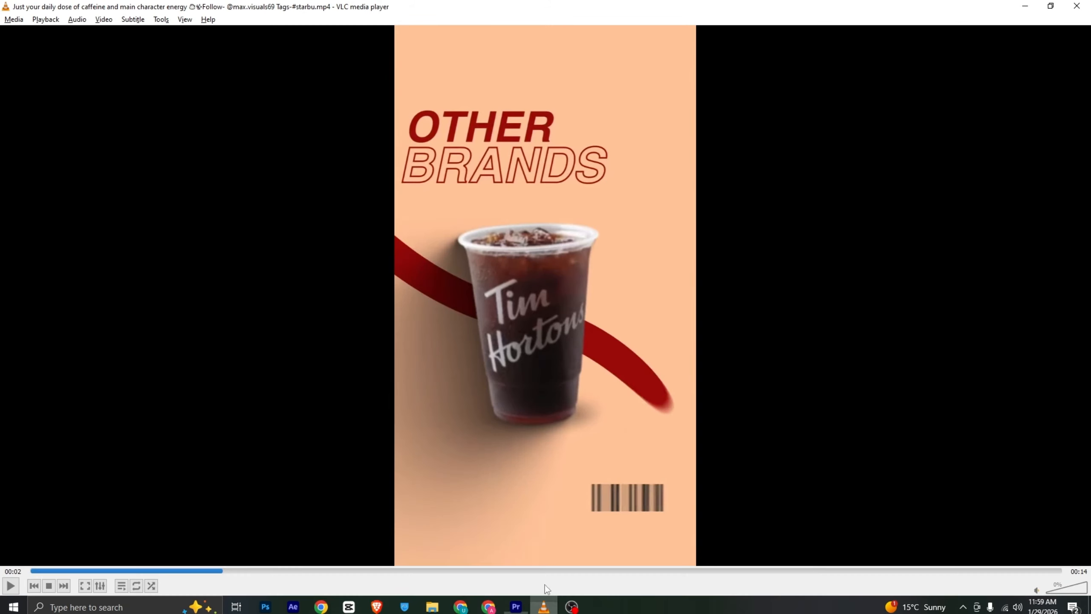
click(520, 477)
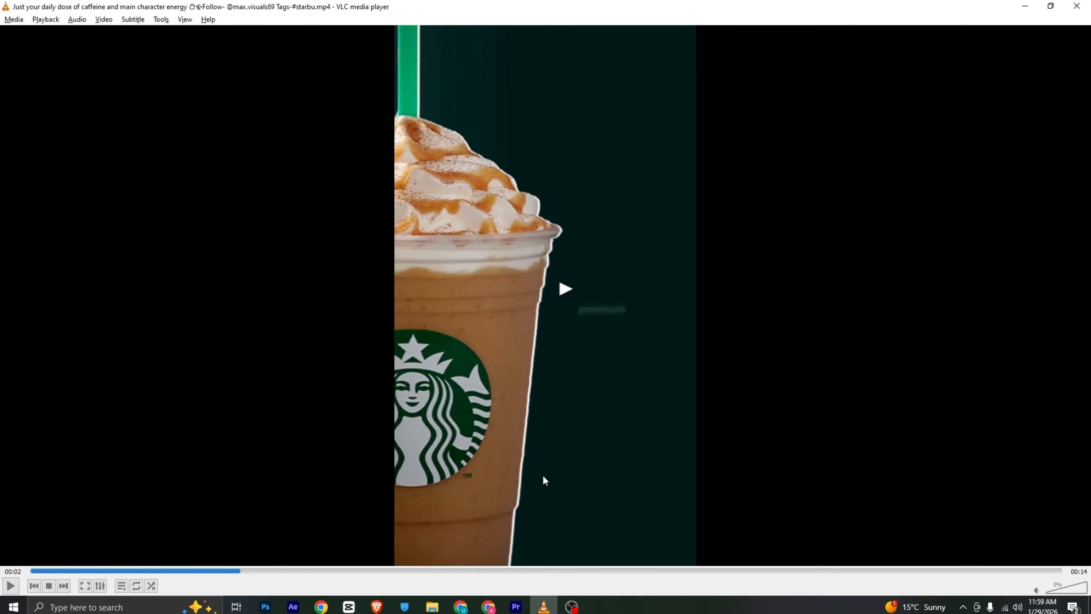
click(516, 607)
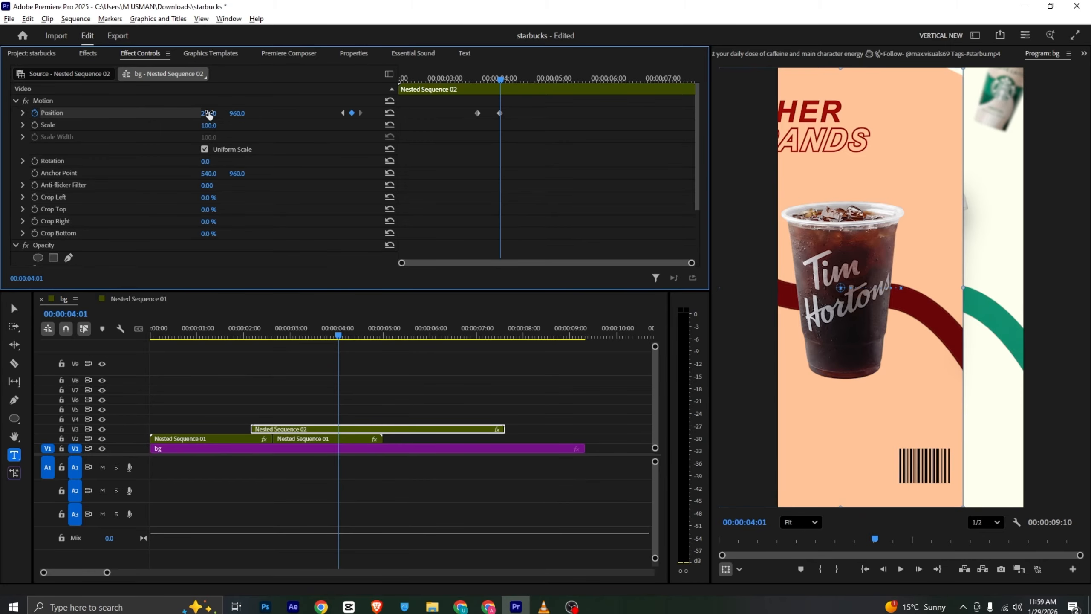
Adjust Nested Sequence 02's horizontal position at 00:00:04:01, then undo the slide's second keyframe
drag(209, 115, 215, 116)
key(ctrl+z)
key(ctrl+z)
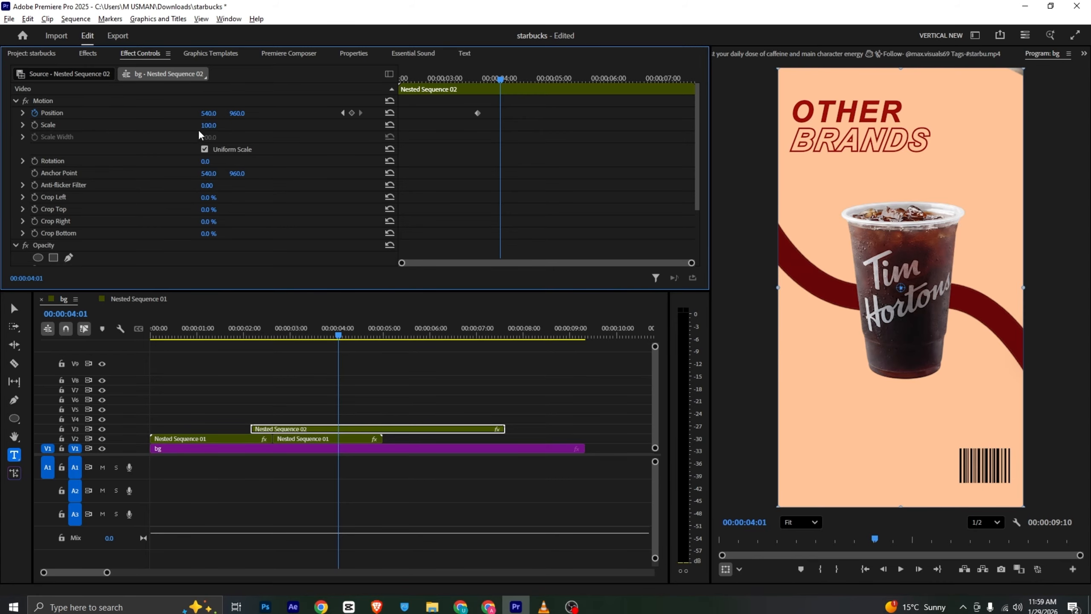
Keyframe Nested Sequence 02's scale from 100 to 112 at 00:00:04:01, with horizontal position 476 there, and preview the move
click(35, 124)
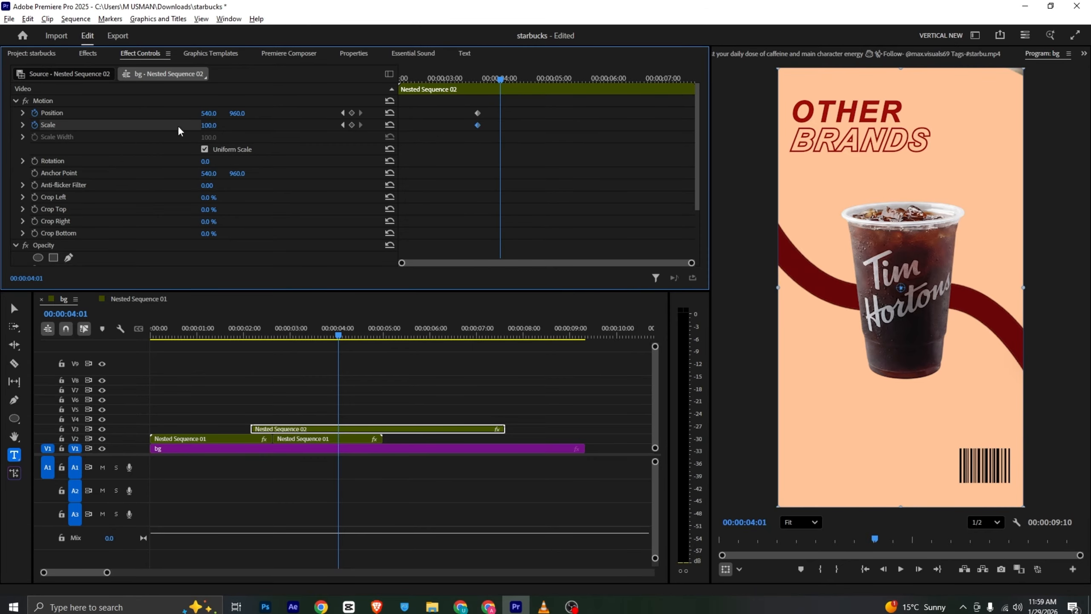
drag(209, 125, 185, 113)
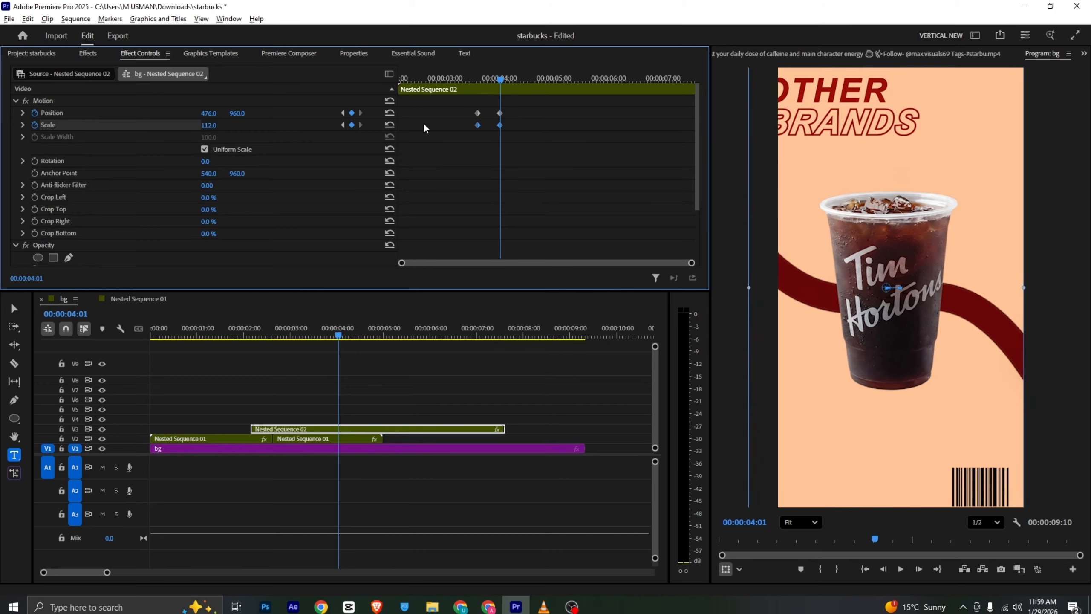
key(space)
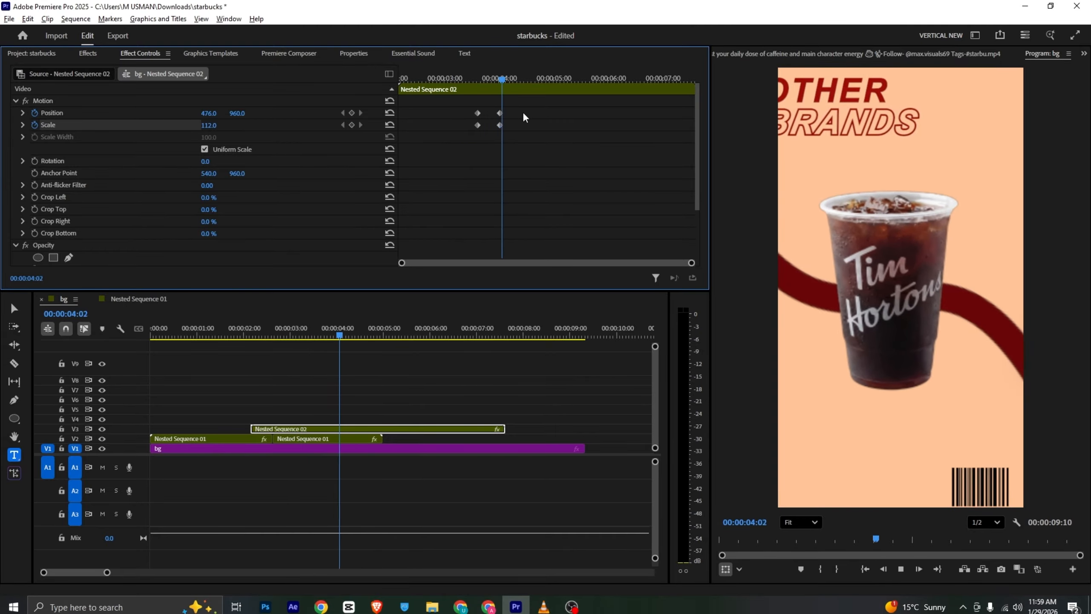
key(space)
Remove Nested Sequence 02's scale animation at 100, set its horizontal position at 00:00:04:01 to 540, and preview the result
click(477, 79)
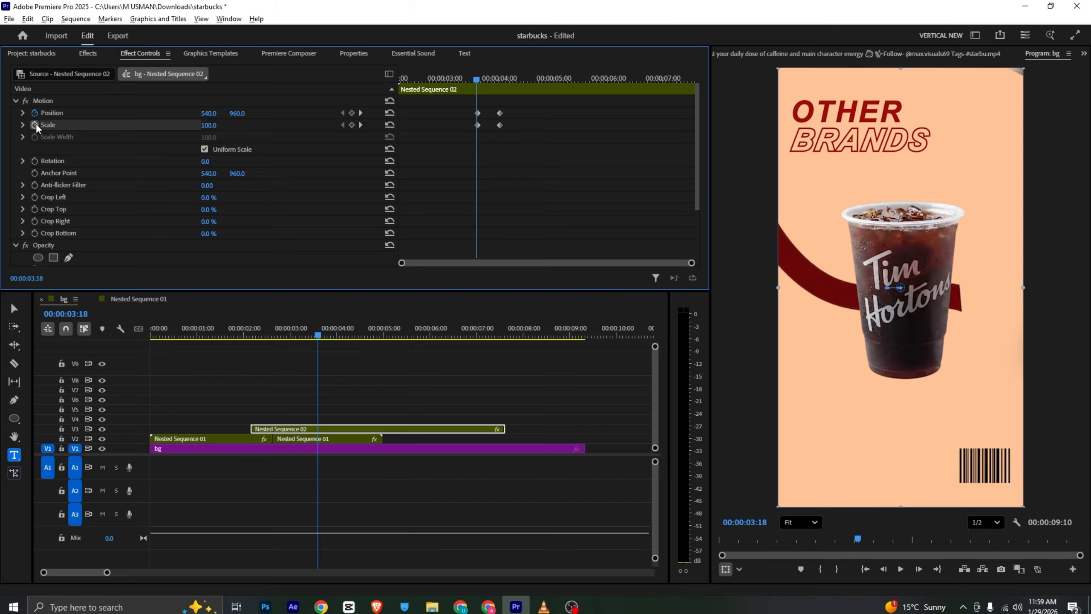
click(35, 124)
click(500, 79)
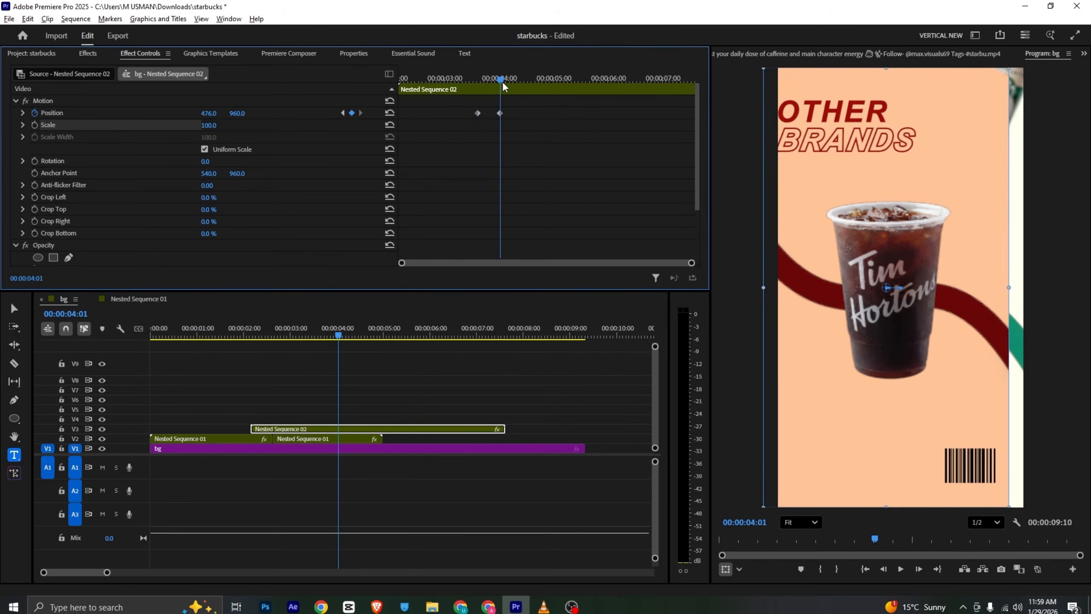
drag(209, 113, 239, 113)
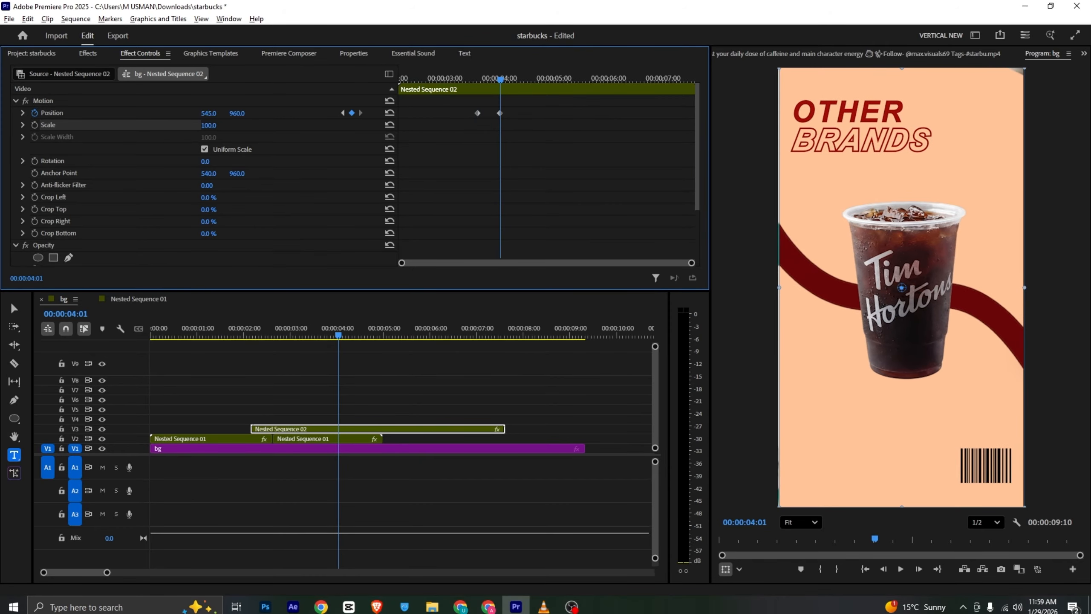
click(209, 114)
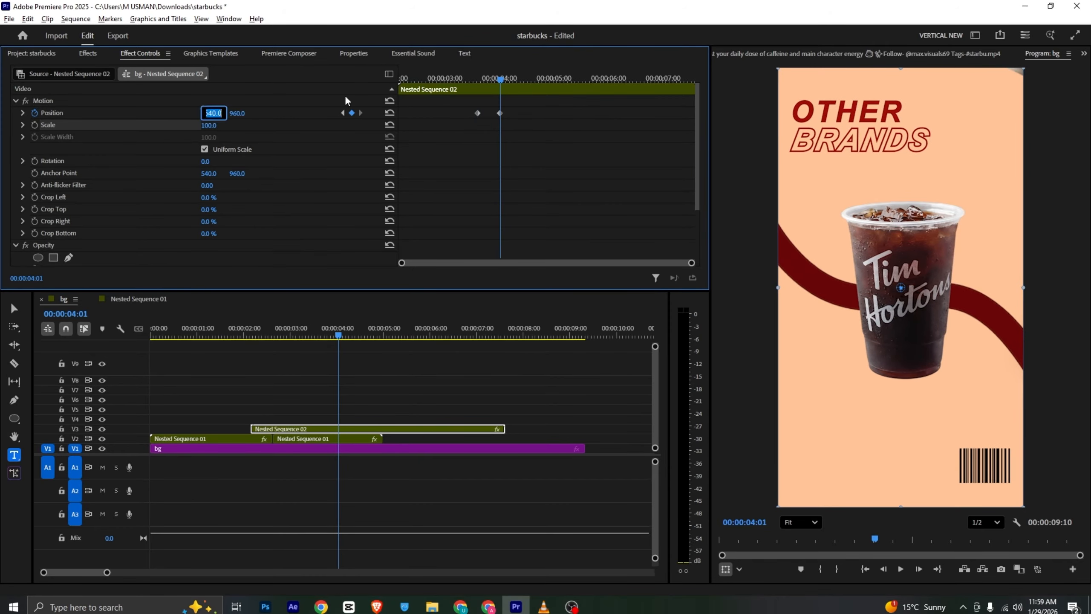
click(455, 79)
key(space)
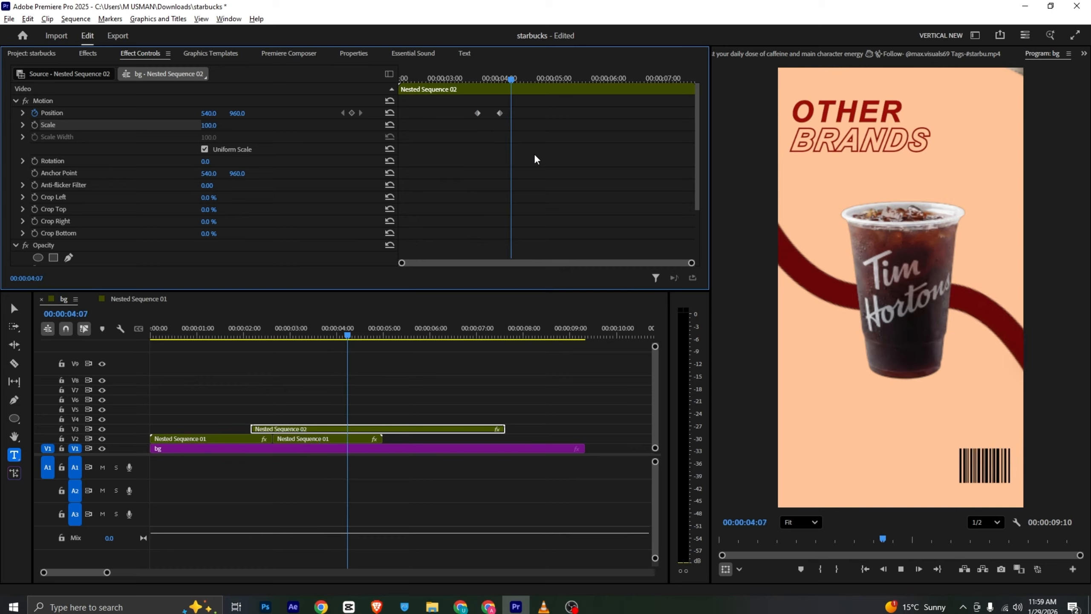
Inspect the clips inside Nested Sequence 01, then return to the bg sequence and select Nested Sequence 02
click(334, 444)
double_click(334, 445)
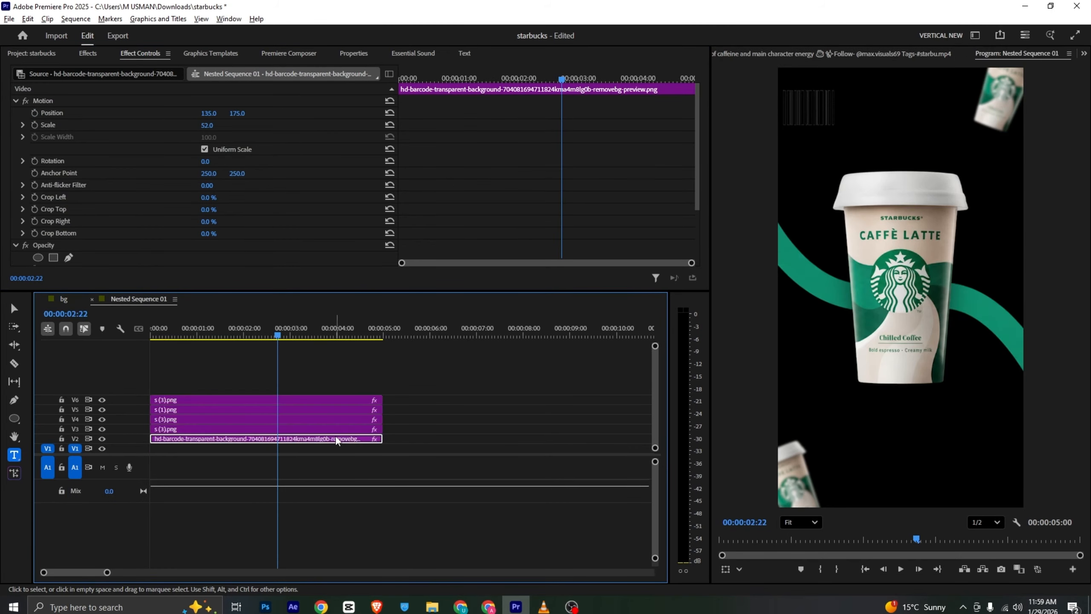
click(64, 300)
click(314, 431)
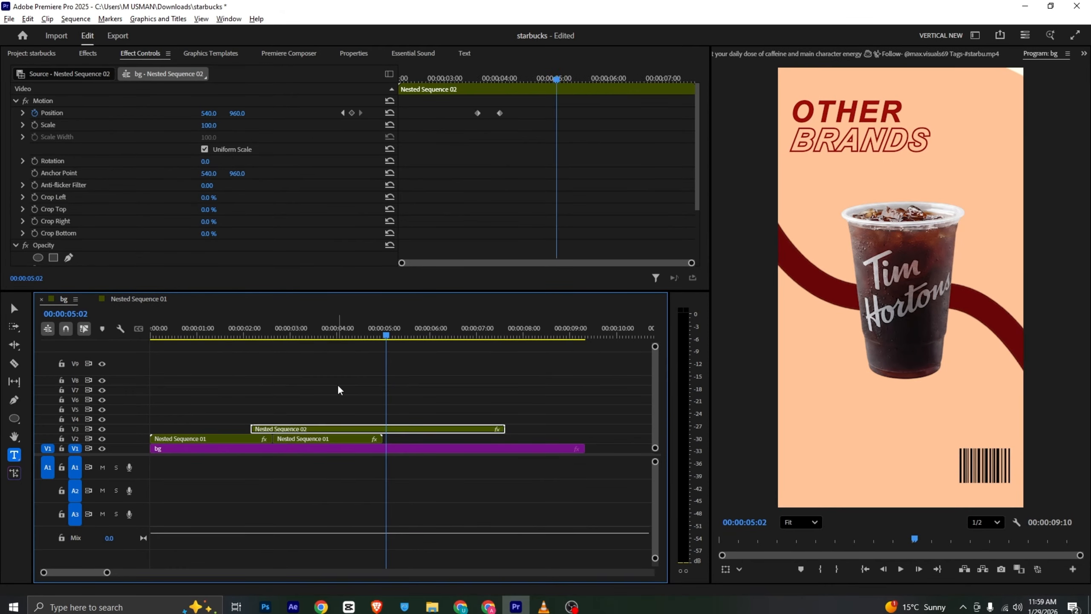
Undo Nested Sequence 02's keyframe changes and the nesting itself to restore the separate scene clips
key(ctrl+z)
key(ctrl+z)
key(ctrl+z)
key(ctrl+z)
key(ctrl+z)
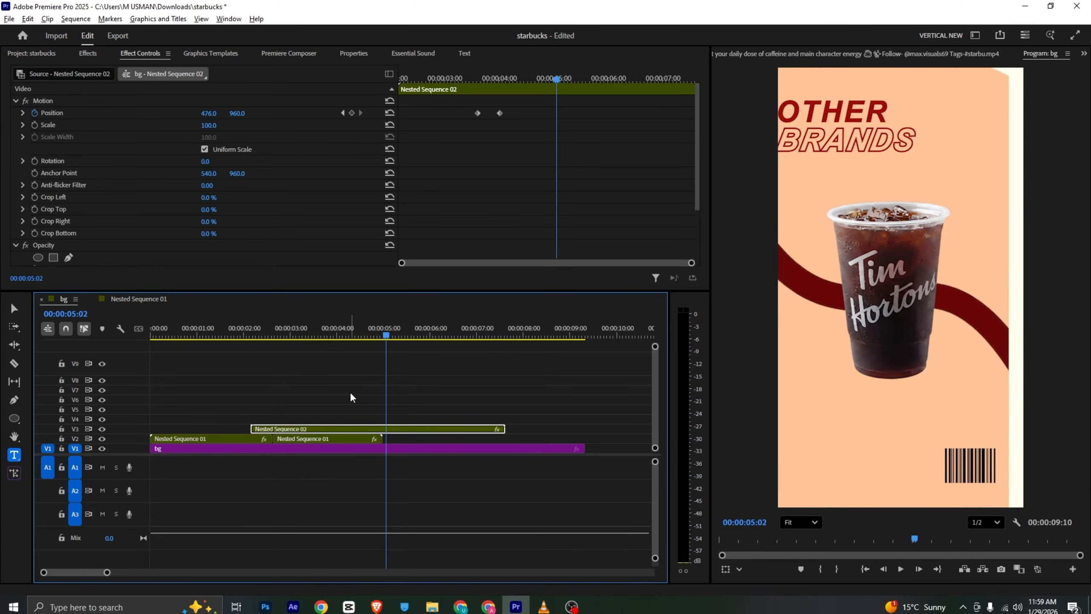
key(ctrl+z)
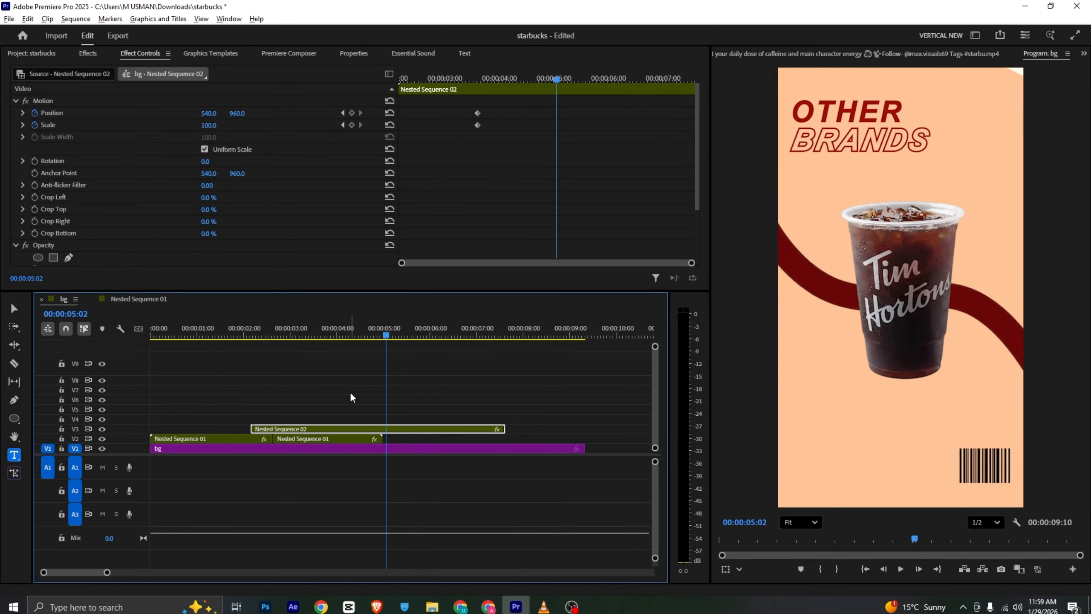
key(ctrl+z)
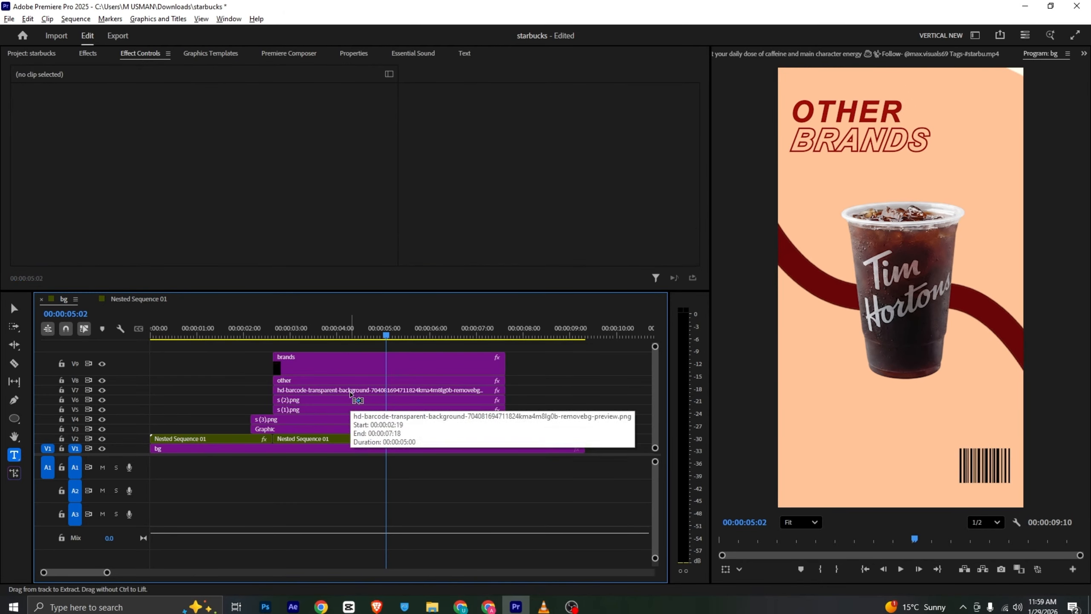
Nest all clips above the Graphic background layer into Nested Sequence 03, leaving the Graphic clip separate
click(464, 432)
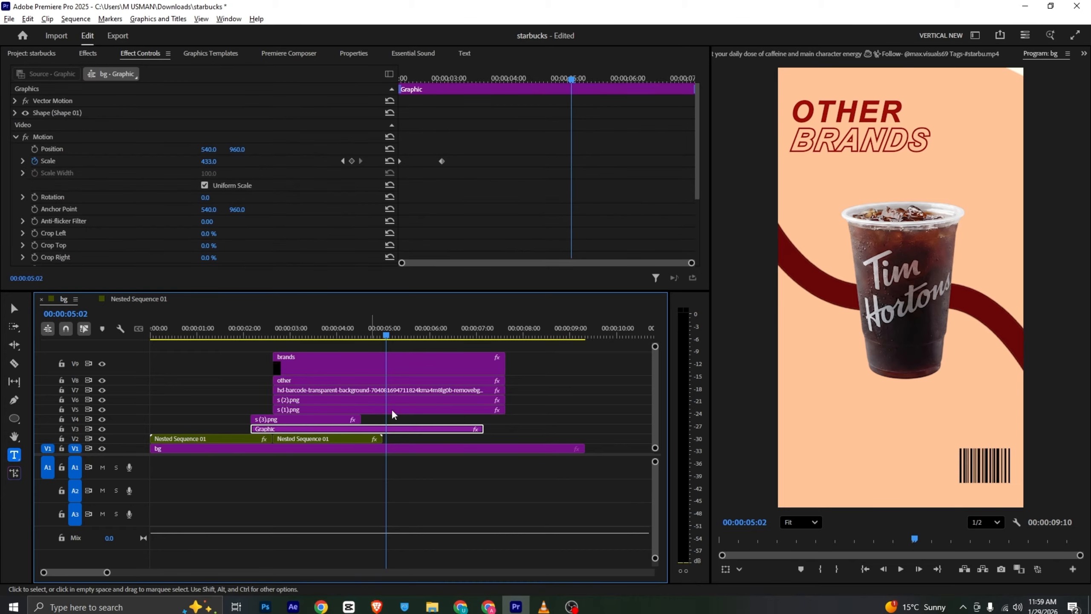
drag(539, 356, 335, 422)
right_click(334, 421)
click(365, 327)
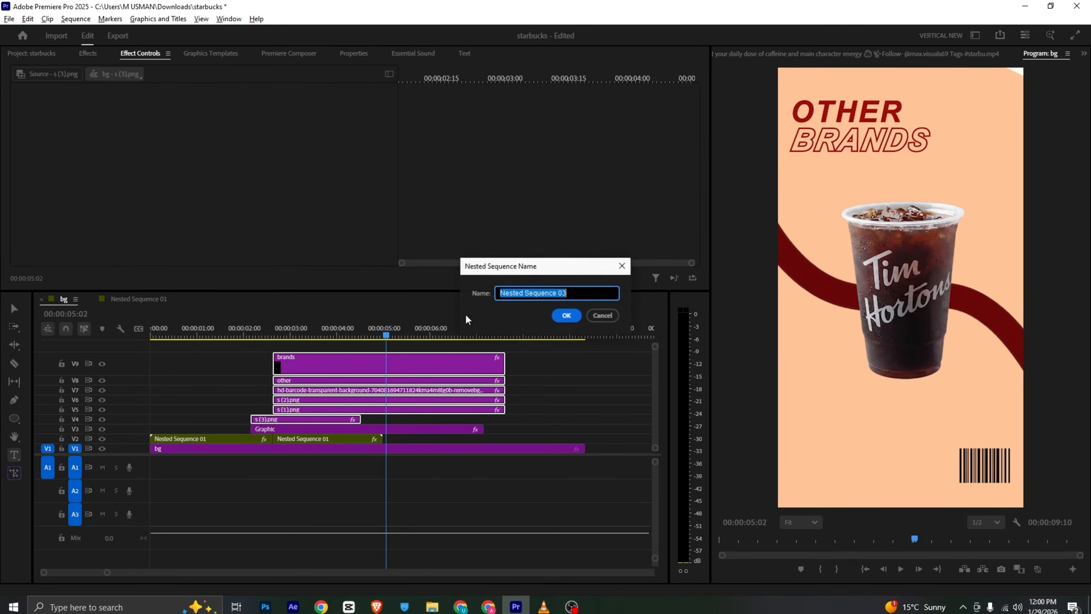
click(564, 315)
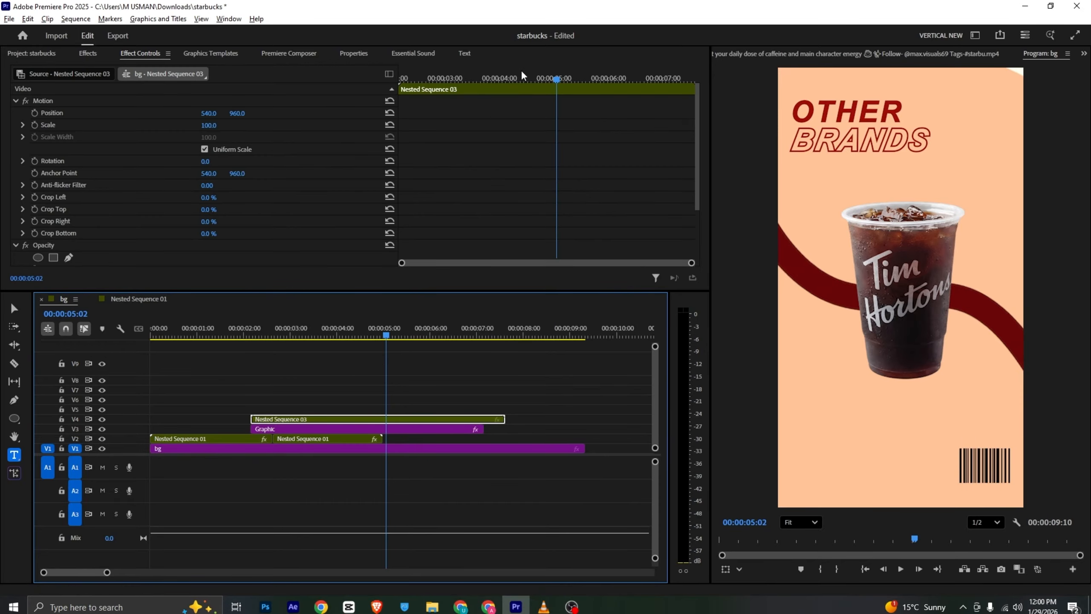
Keyframe Nested Sequence 03's horizontal position from 540 to 364 at 00:00:04:06
drag(467, 79, 511, 81)
click(35, 113)
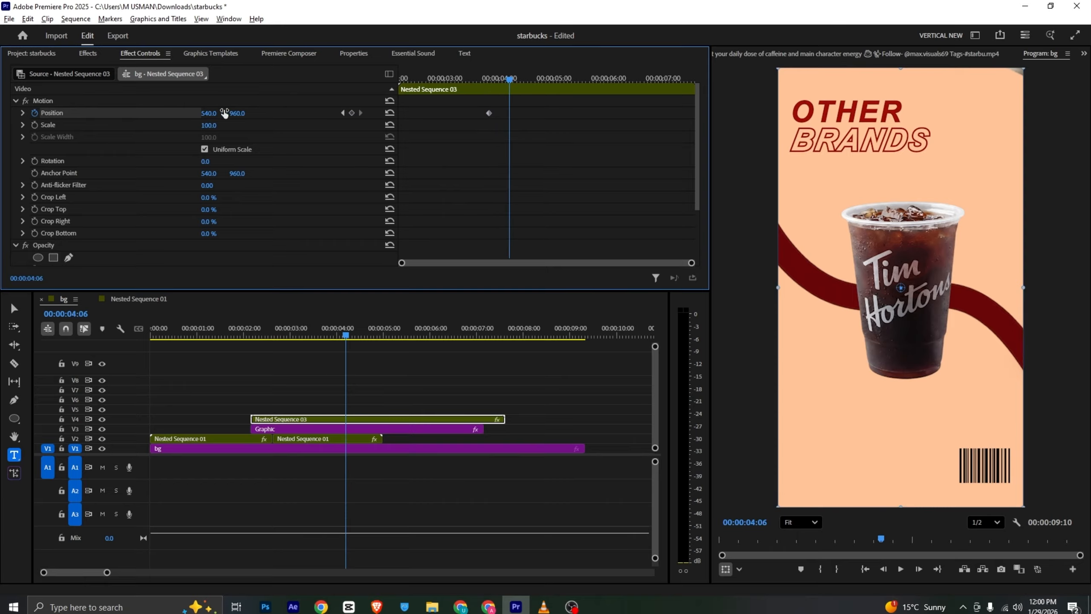
click(200, 120)
drag(209, 113, 132, 113)
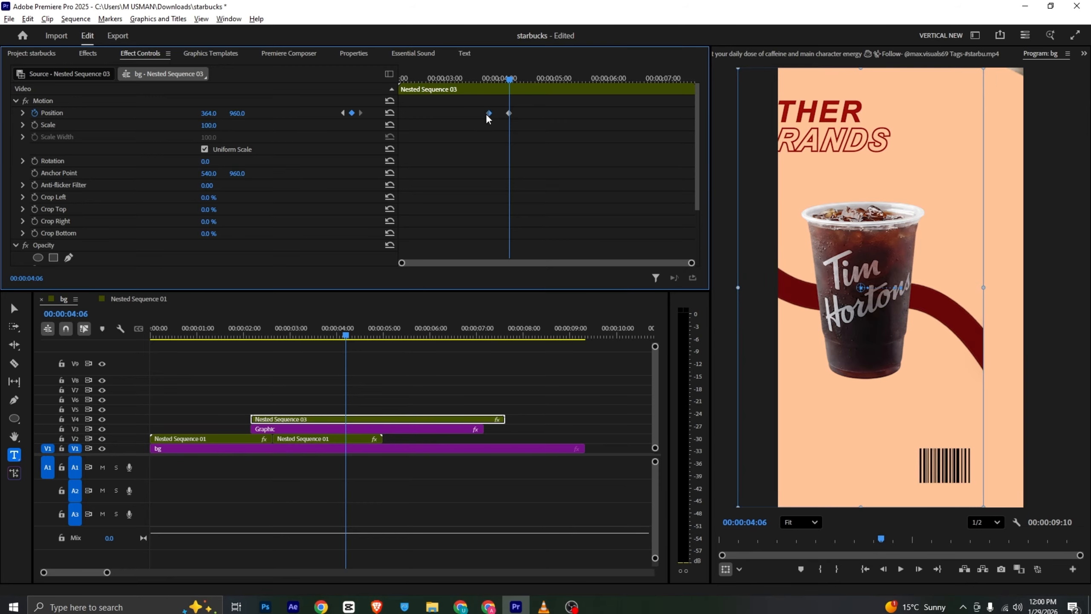
Ease both position keyframes of the slide with the first one moved earlier, shape a fast-start, slow-finish velocity curve, and preview it
right_click(509, 112)
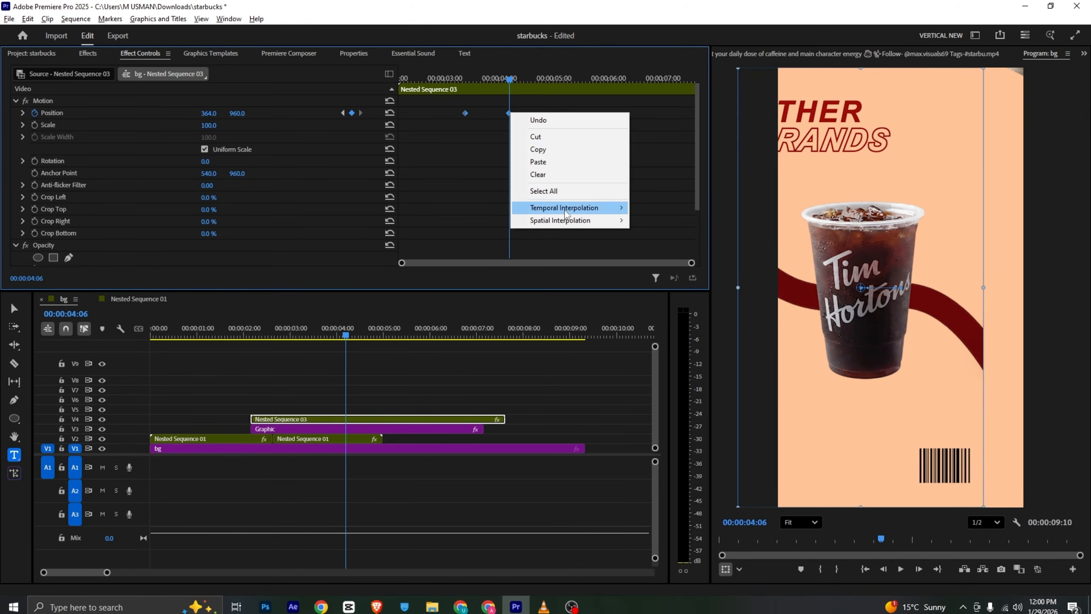
mouse_move(571, 209)
click(655, 274)
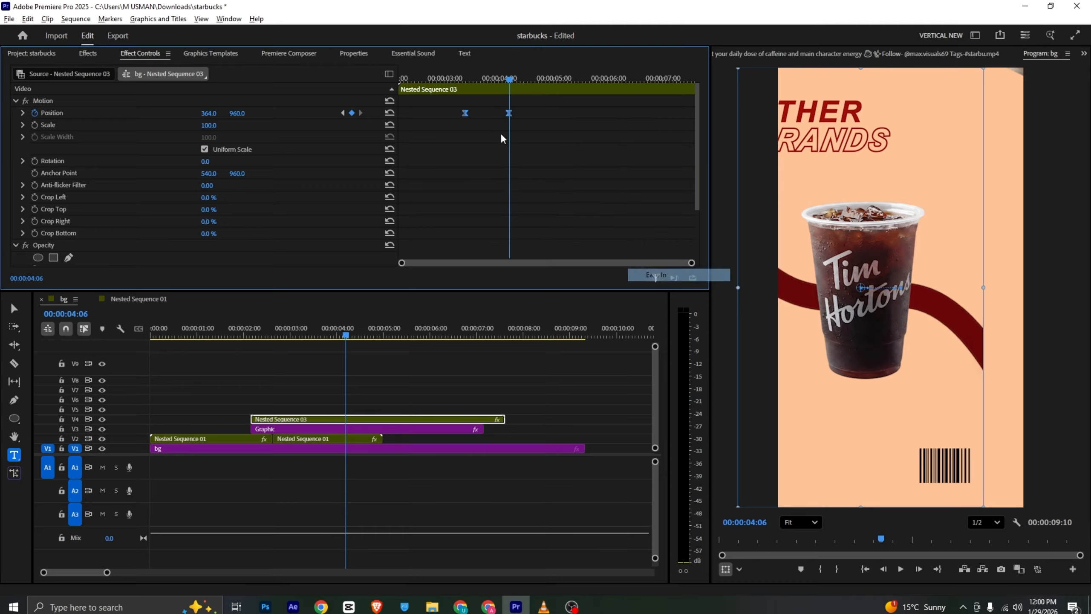
click(22, 112)
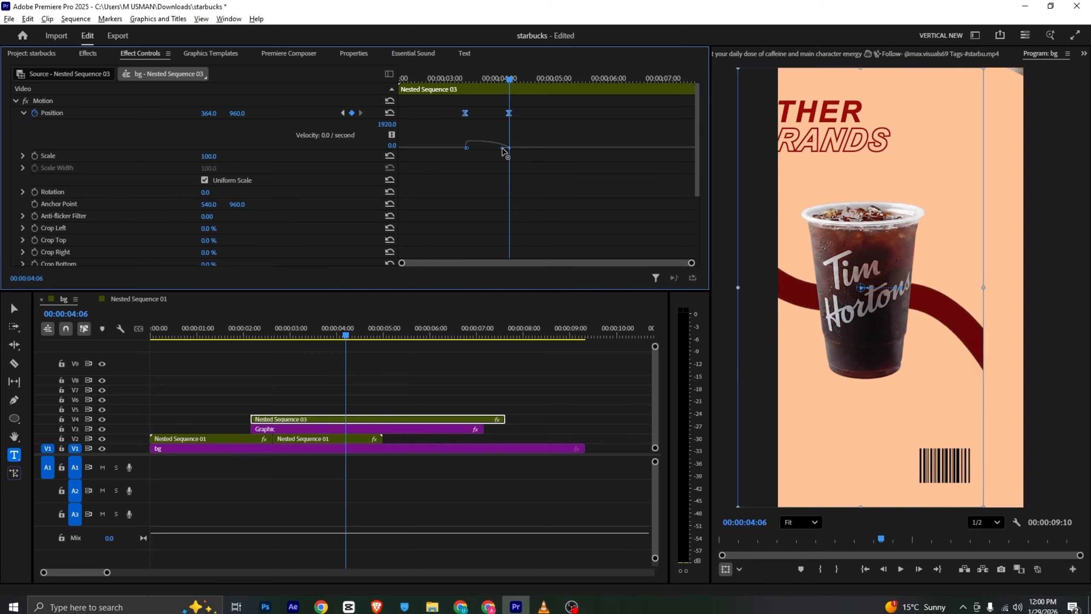
click(453, 80)
key(space)
key(space)
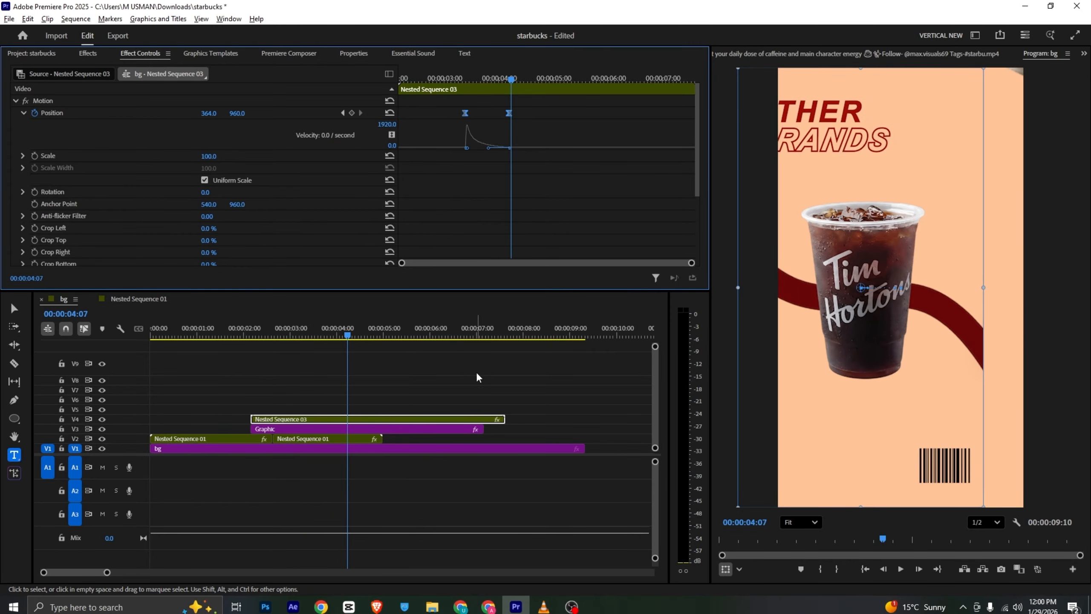
Split the scene clips above the bg layer at 00:00:04:07 and delete everything after the cut, keeping the bg clip
click(544, 607)
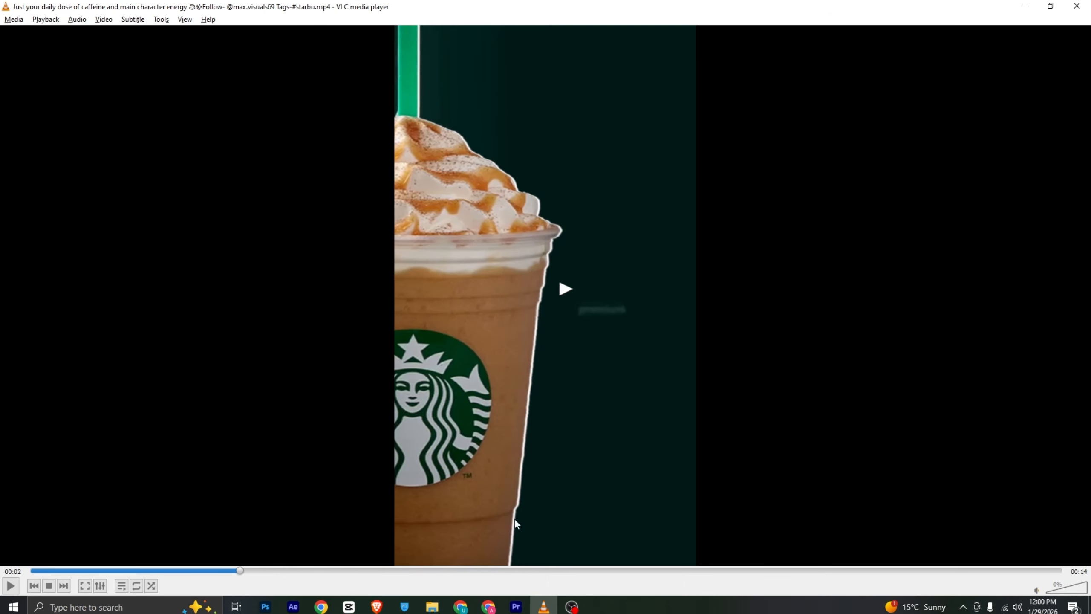
click(515, 607)
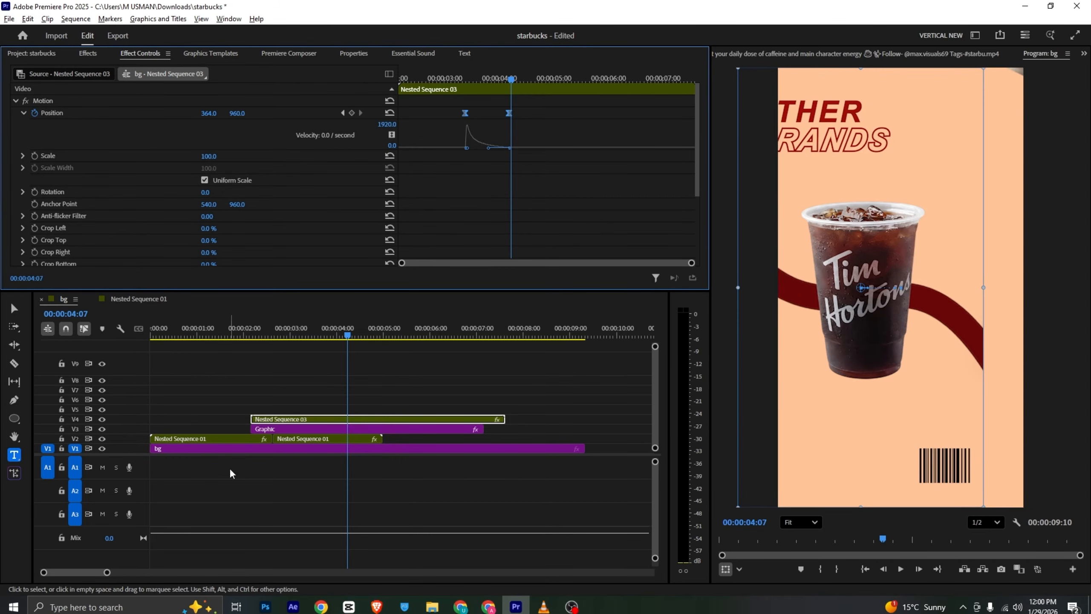
key(c)
click(347, 420)
click(348, 439)
key(v)
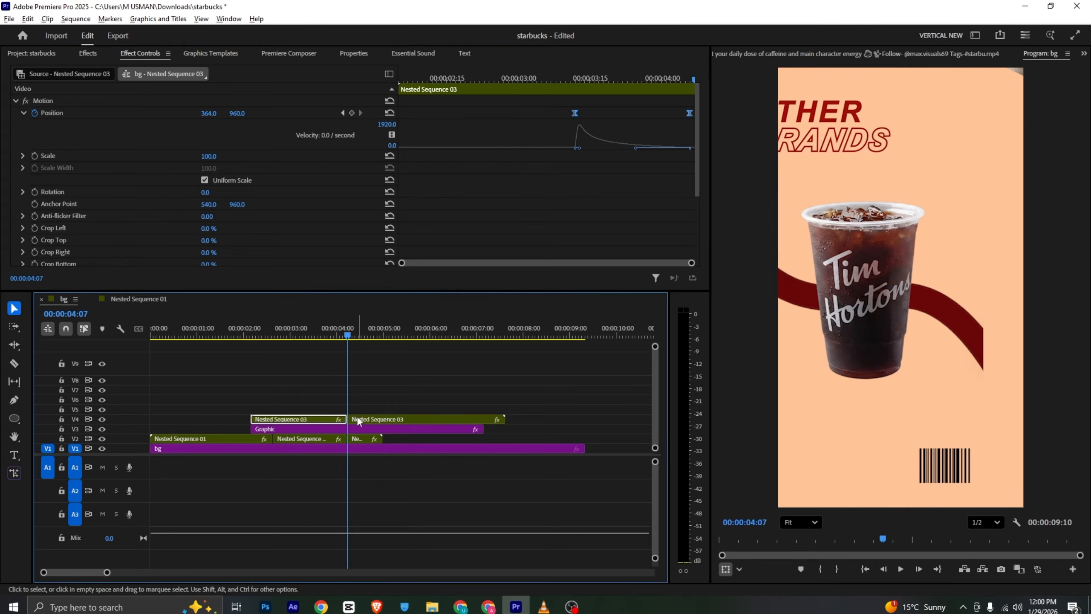
drag(382, 405, 378, 432)
key(Delete)
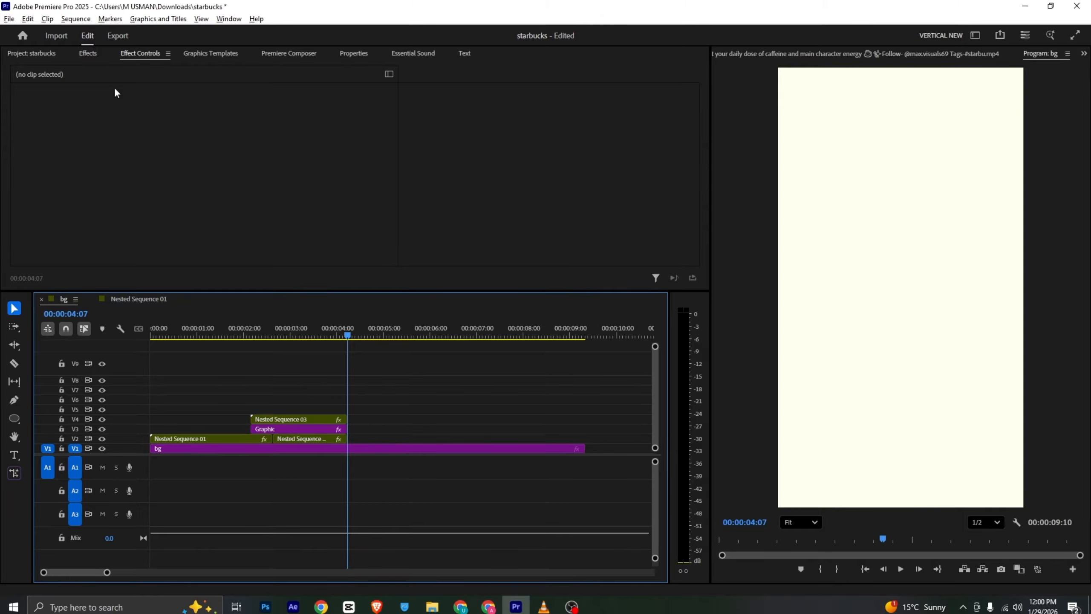
click(31, 53)
right_click(337, 249)
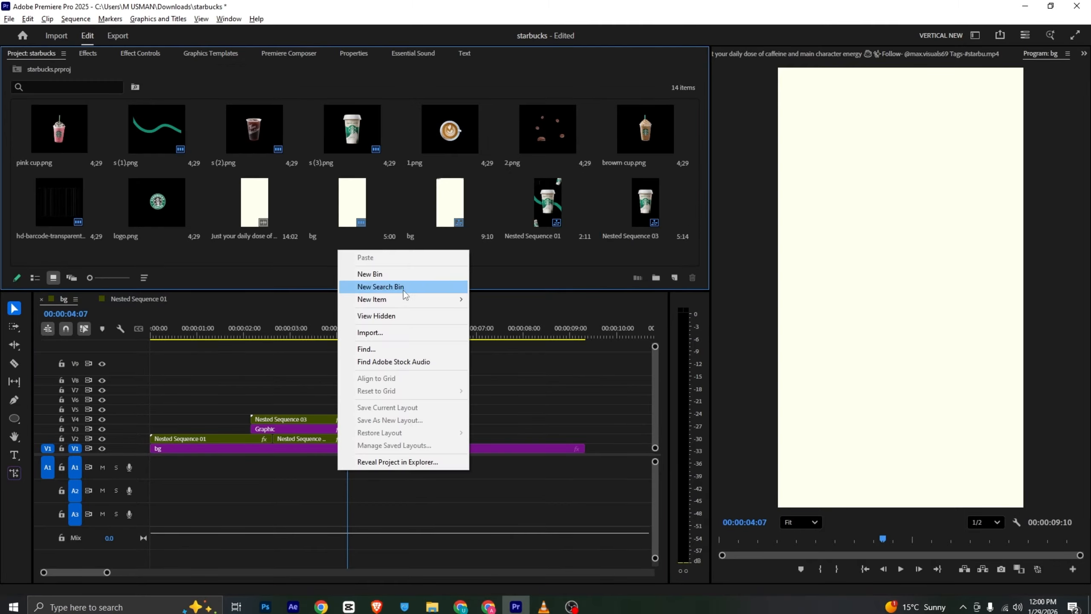
mouse_move(447, 299)
click(541, 375)
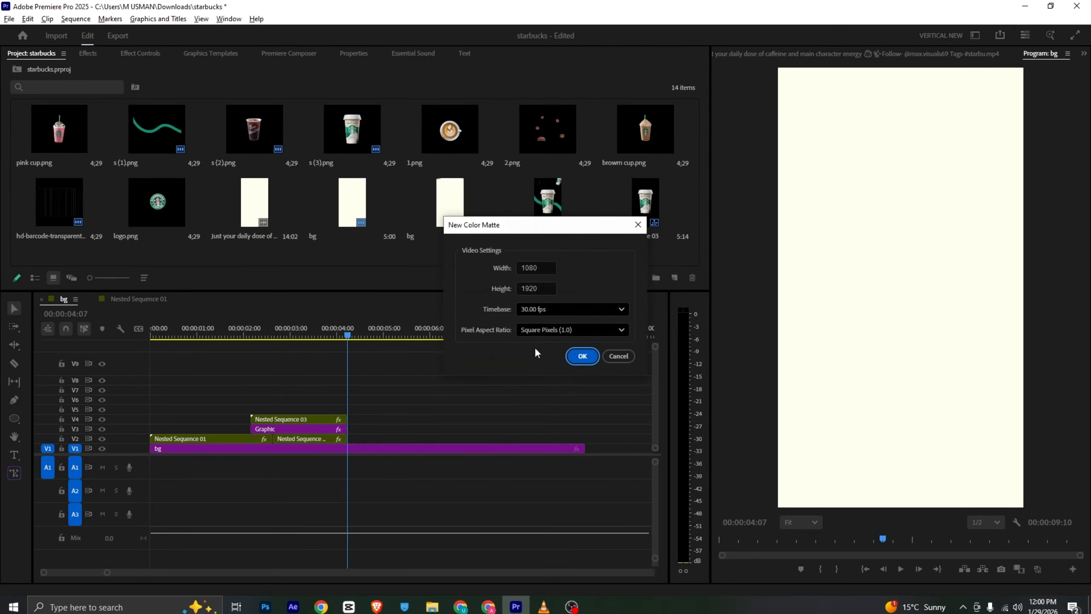
click(583, 356)
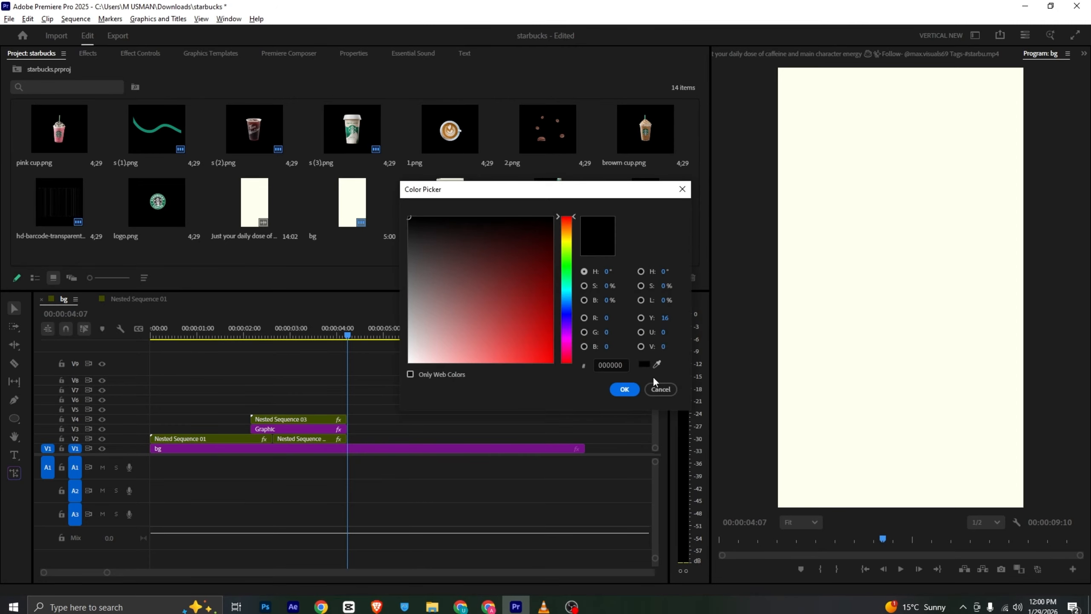
click(660, 389)
Create a 1080 x 1920 color matte named "bg green" in dark green 011B17, sampled from the reference video at 00:00:03:08
click(844, 53)
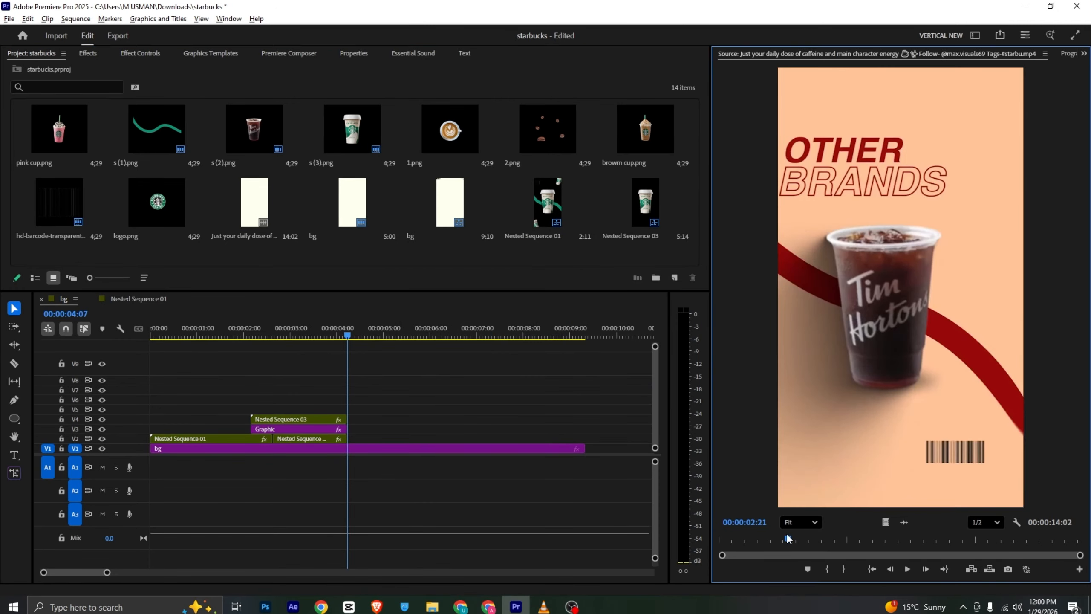
drag(788, 538, 805, 541)
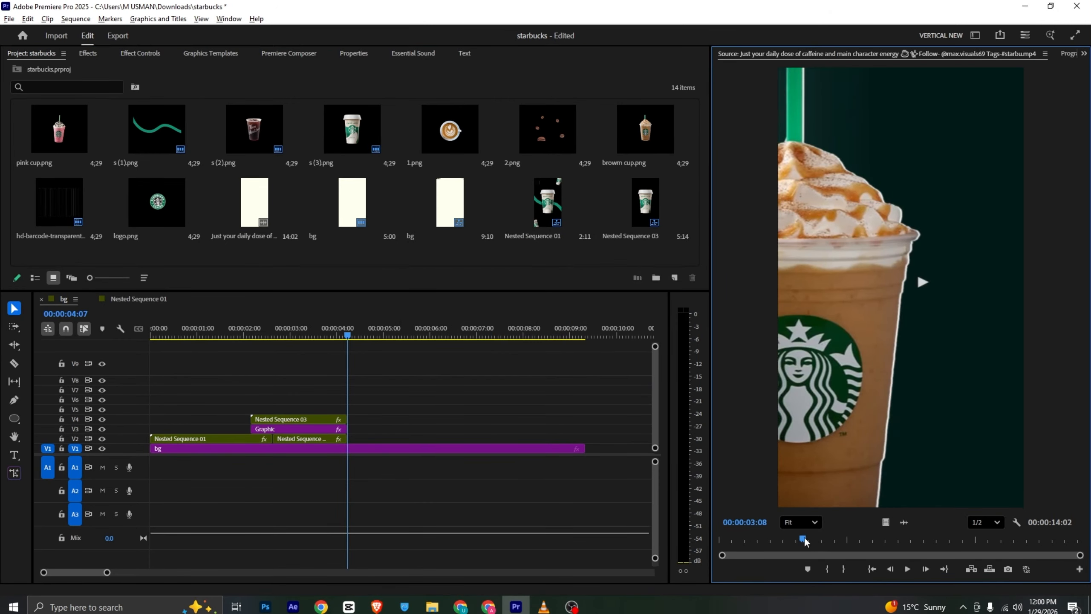
right_click(383, 242)
mouse_move(462, 298)
click(567, 372)
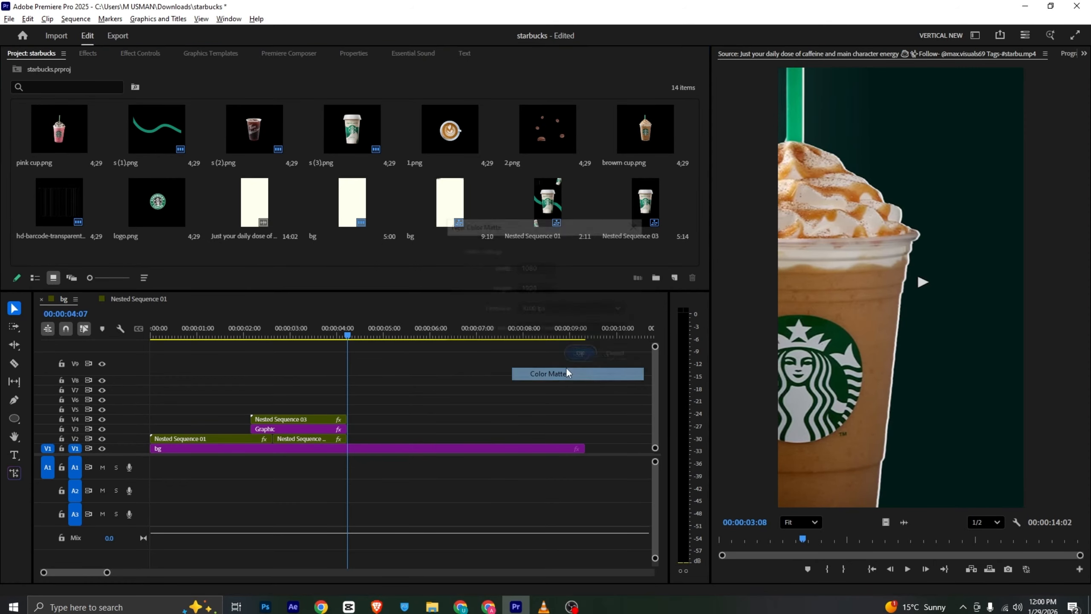
click(580, 353)
click(656, 365)
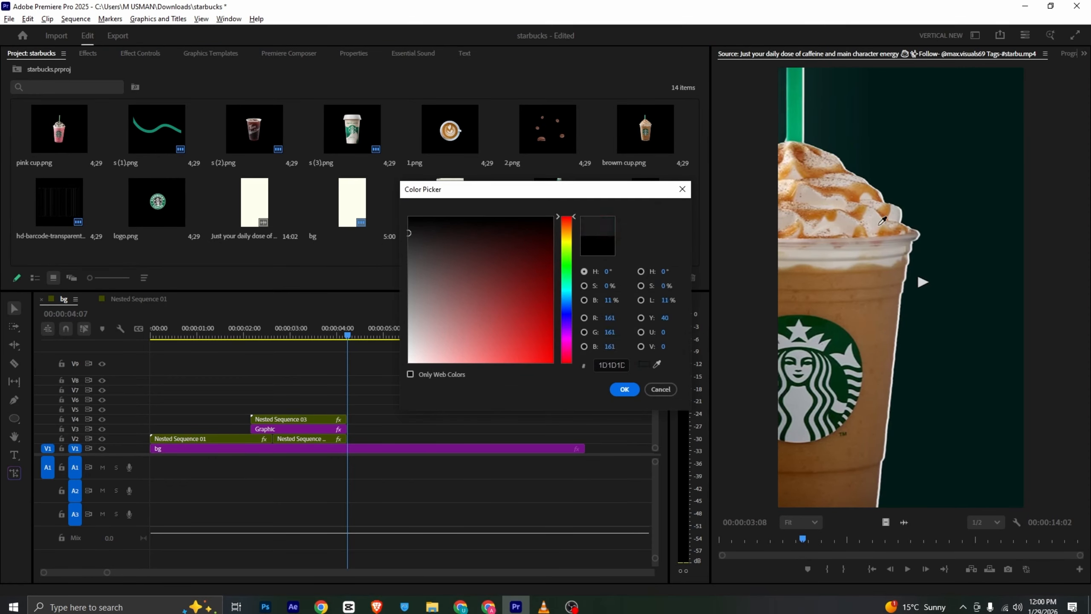
click(899, 198)
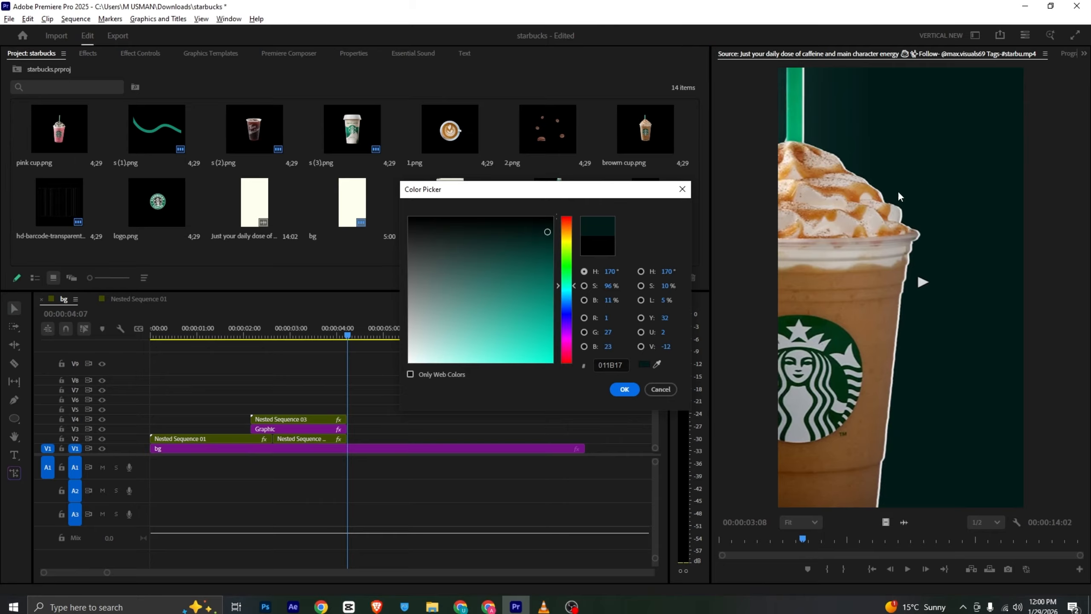
click(625, 390)
text(bg green)
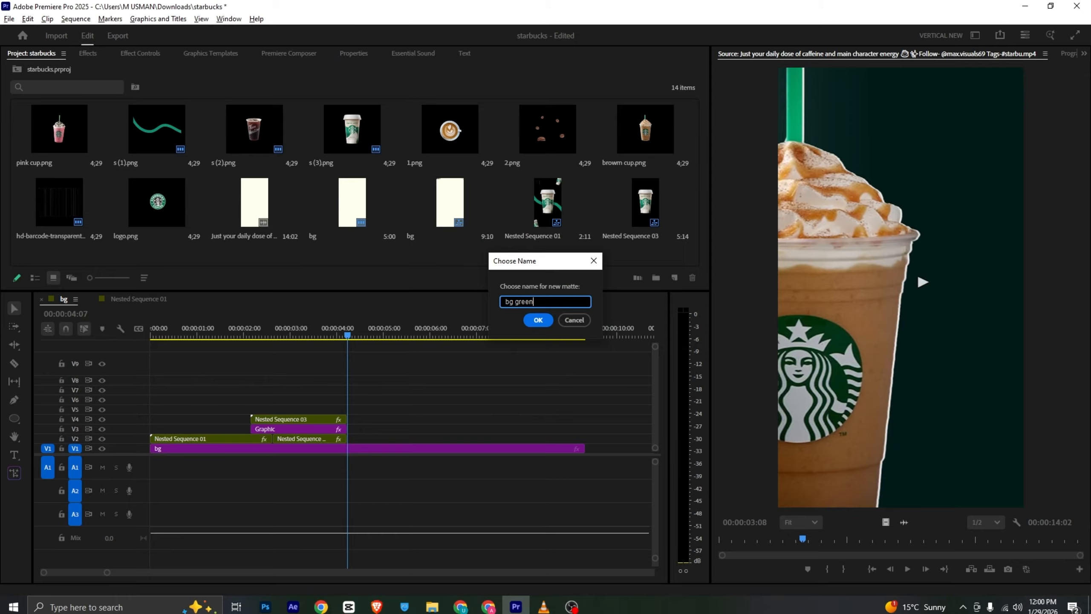
key(Return)
Place the bg green matte on track V2 at 00:00:04:07, directly after the cut, and return to the sequence's program view
drag(79, 214, 360, 441)
click(368, 441)
click(380, 426)
click(1065, 54)
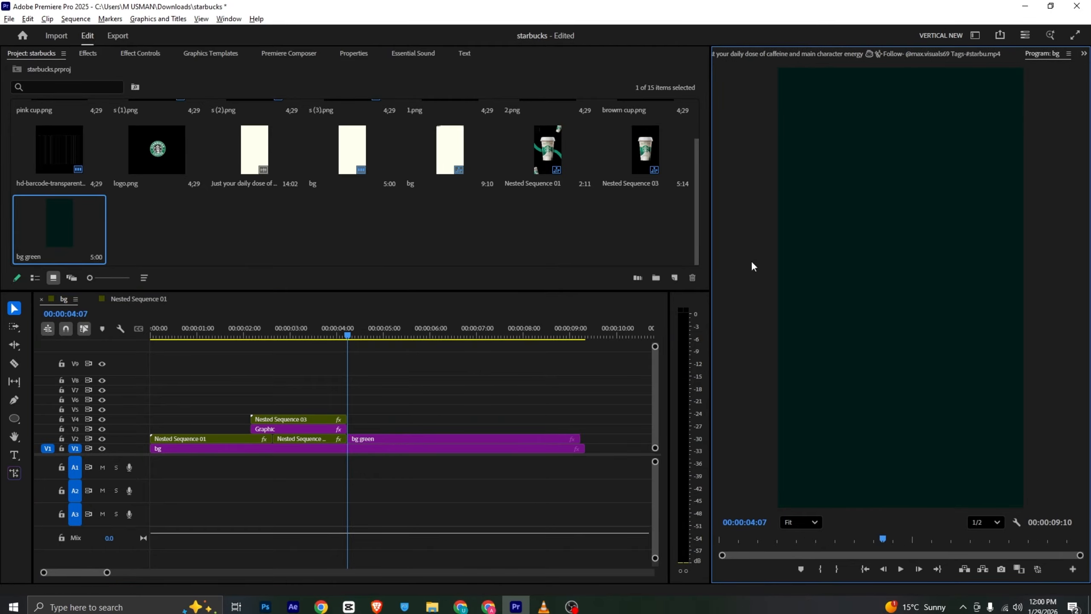
Place browm cup.png on track V3 above the bg green clip, starting at 00:00:04:07
scroll(391, 242, up, 2)
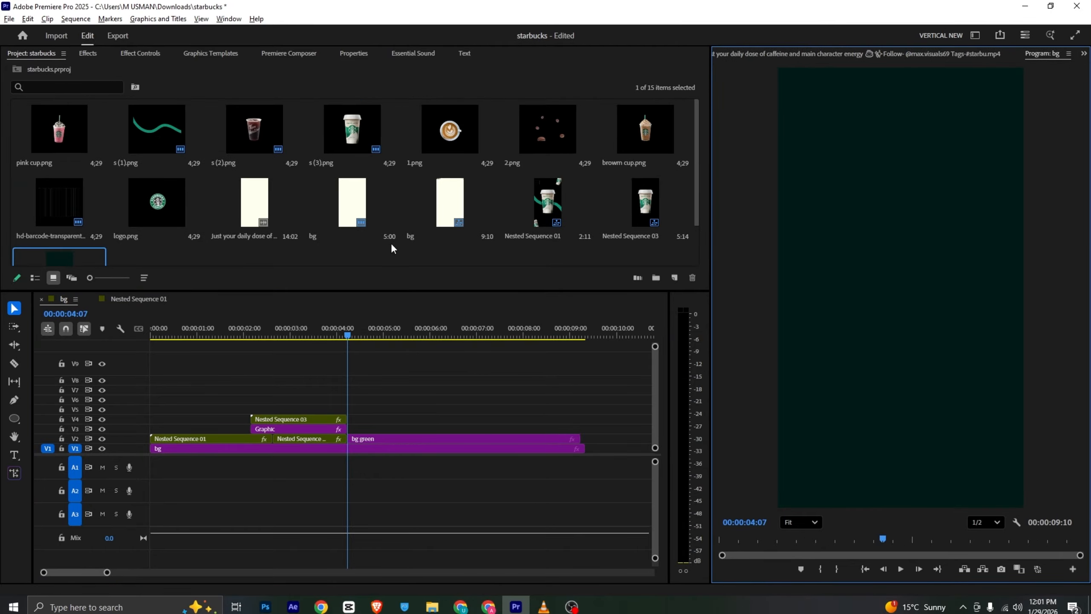
drag(664, 129, 352, 431)
click(356, 429)
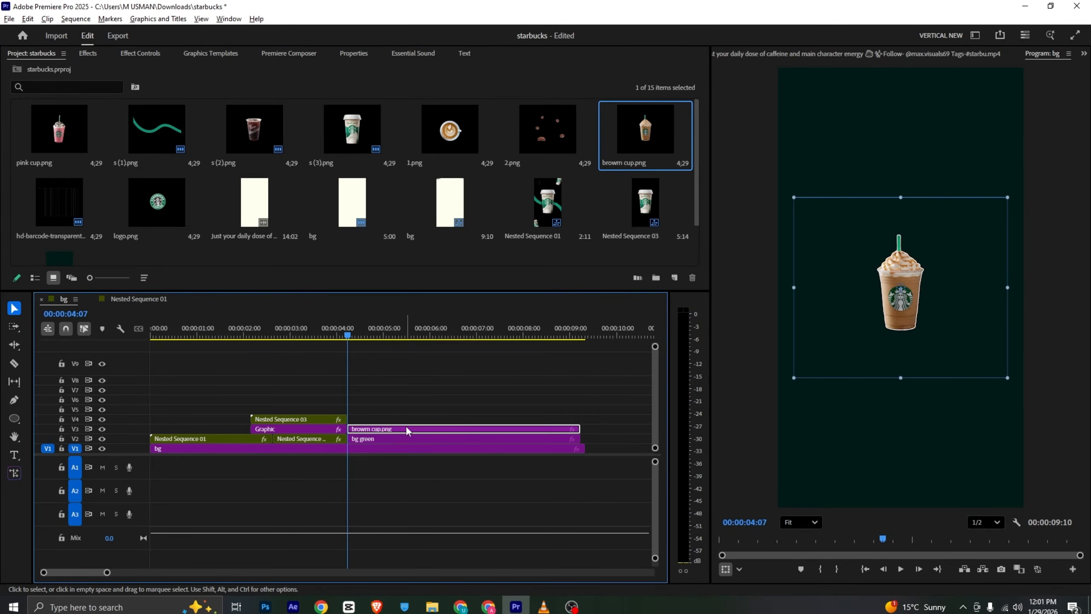
Scale the brown cup image to 493 and reposition it to 140, 1060 so it is partly cropped by the frame's left side
click(154, 53)
drag(209, 125, 381, 126)
drag(855, 279, 790, 305)
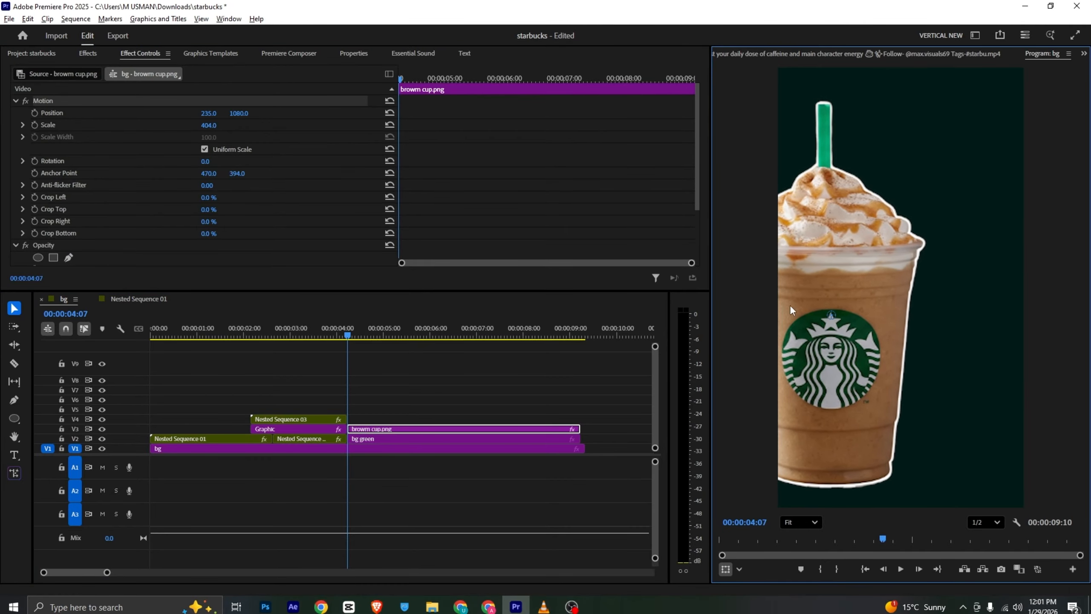
drag(209, 125, 260, 126)
drag(895, 345, 873, 341)
Check the cup's movement in the reference video, then keyframe its horizontal slide from 00:00:04:07 to 140 at 00:00:05:21 and preview it
key(alt+Tab)
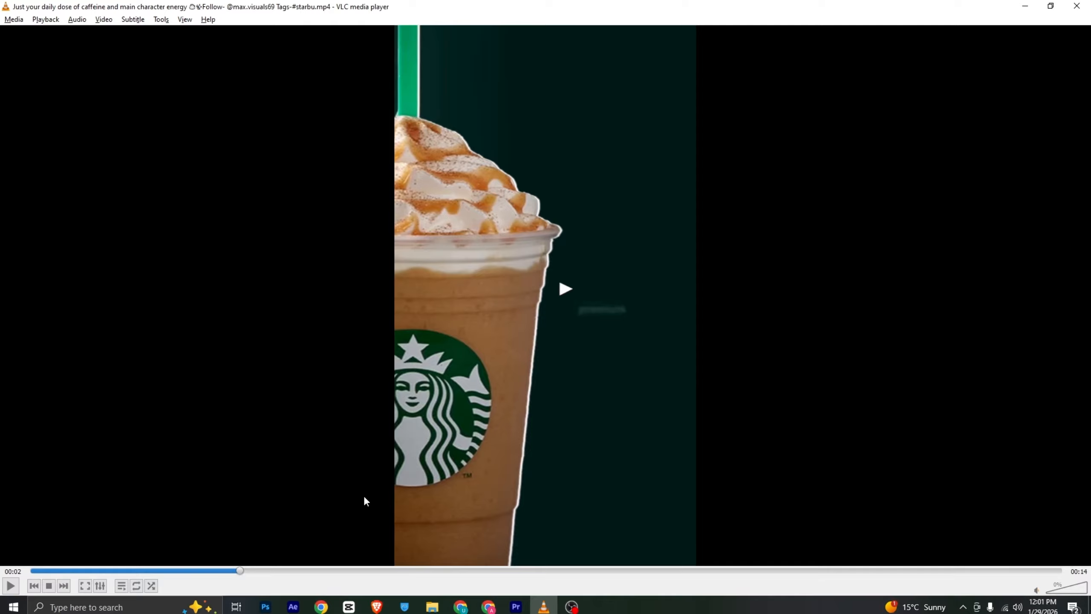
drag(222, 571, 255, 572)
key(alt+Tab)
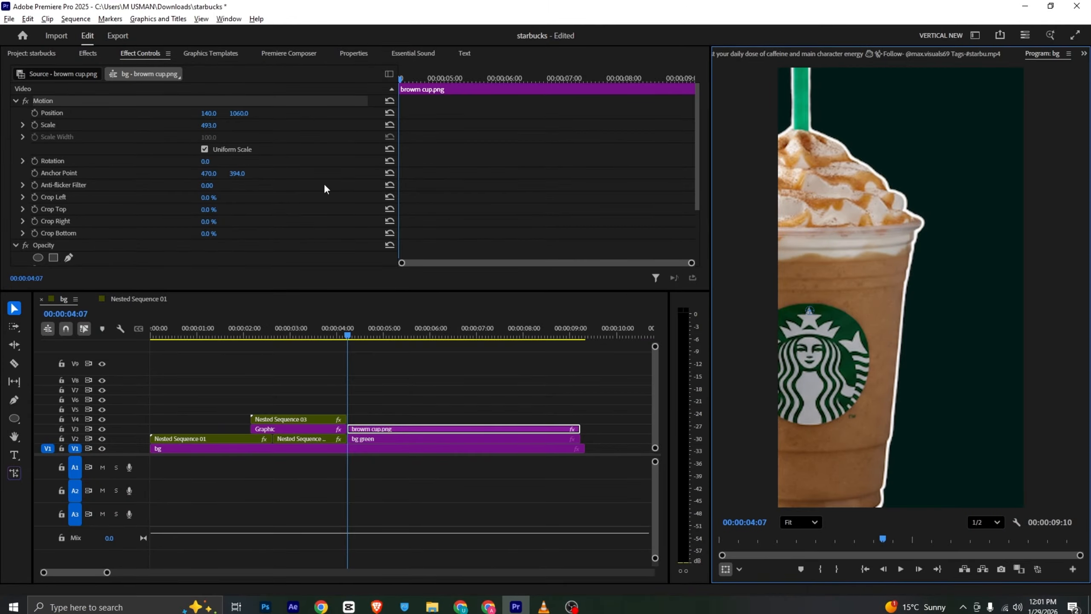
click(35, 112)
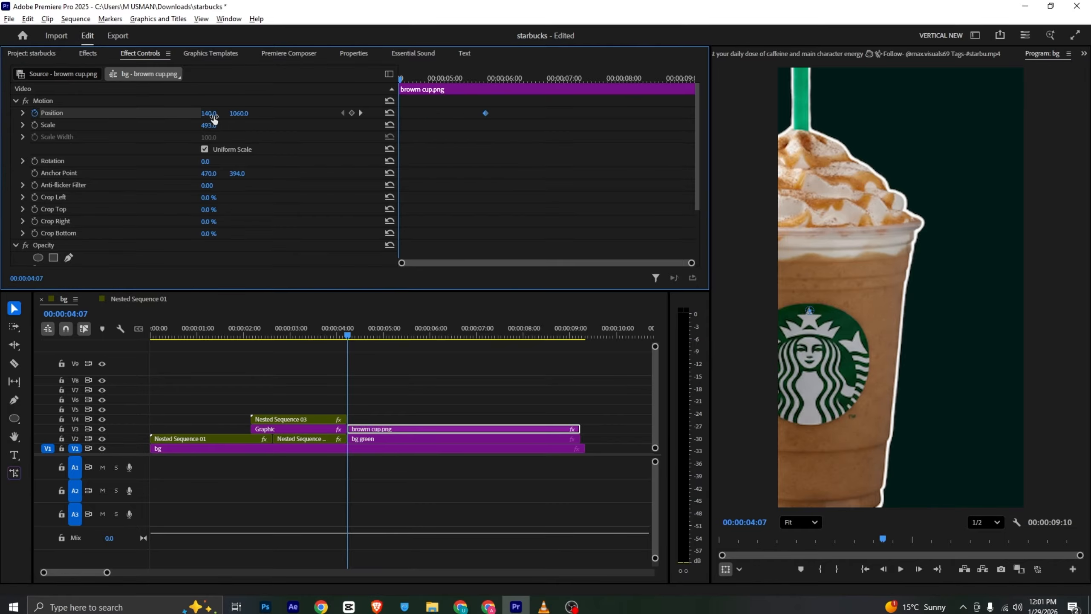
drag(214, 119, 308, 119)
key(space)
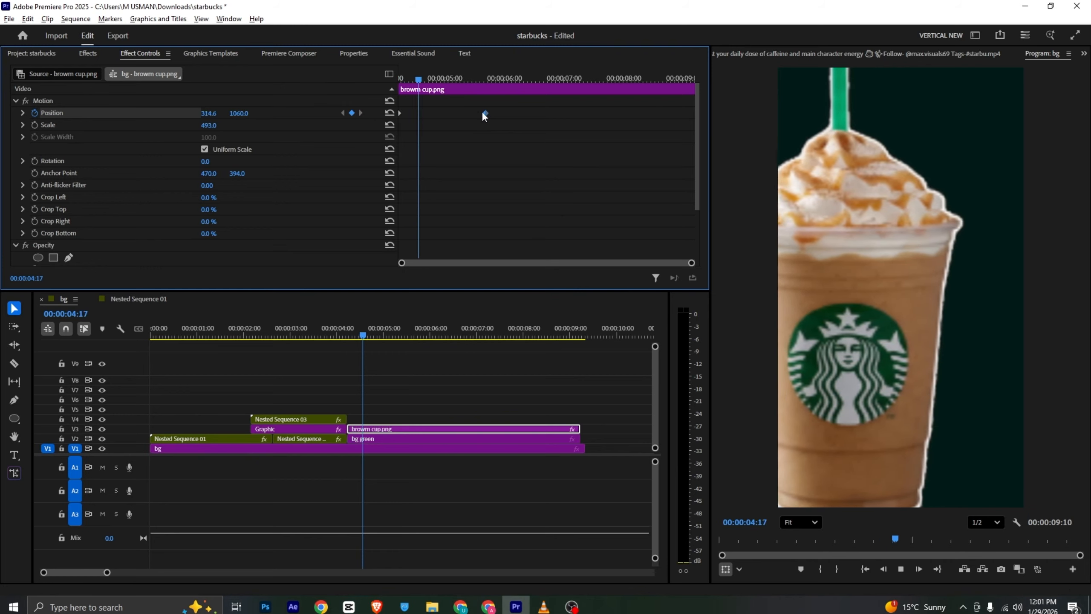
Ease both of the cup's position keyframes, adjust the slide's velocity curve, and preview the motion
drag(519, 108, 327, 138)
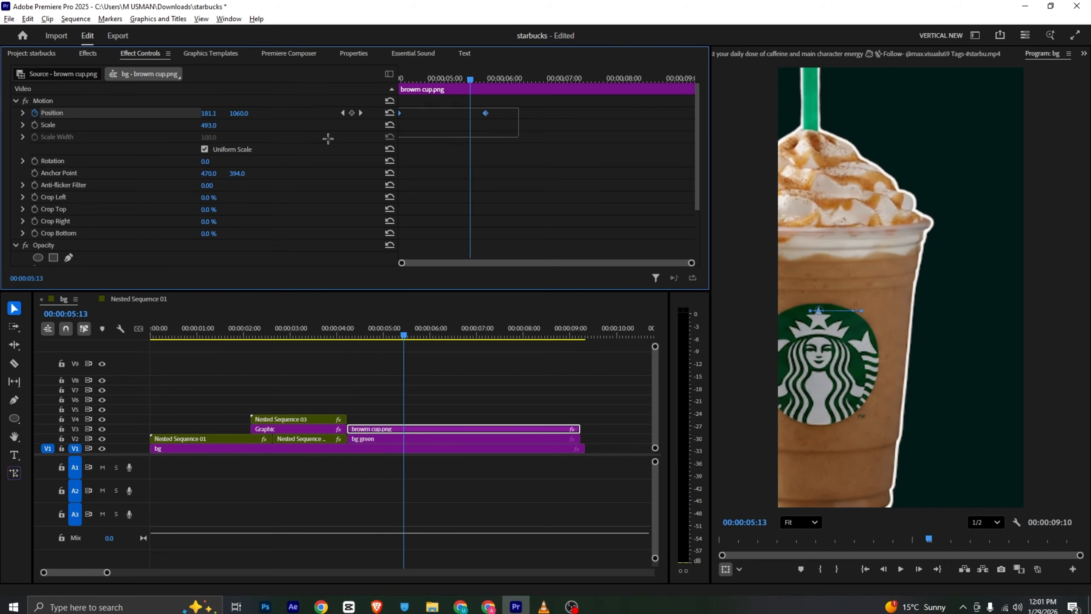
right_click(485, 114)
mouse_move(541, 211)
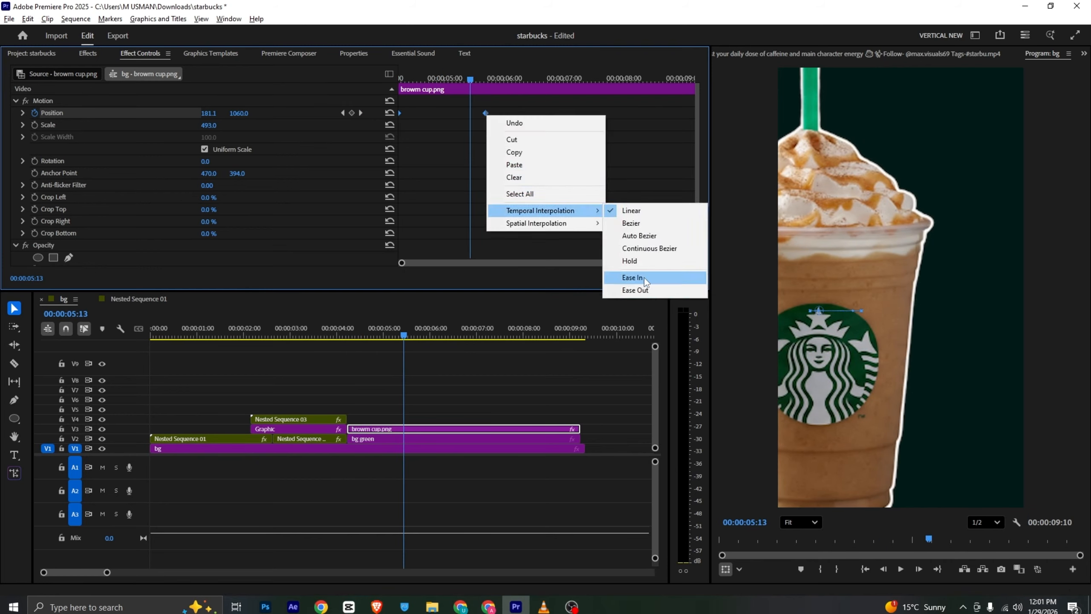
click(23, 113)
drag(407, 150, 446, 151)
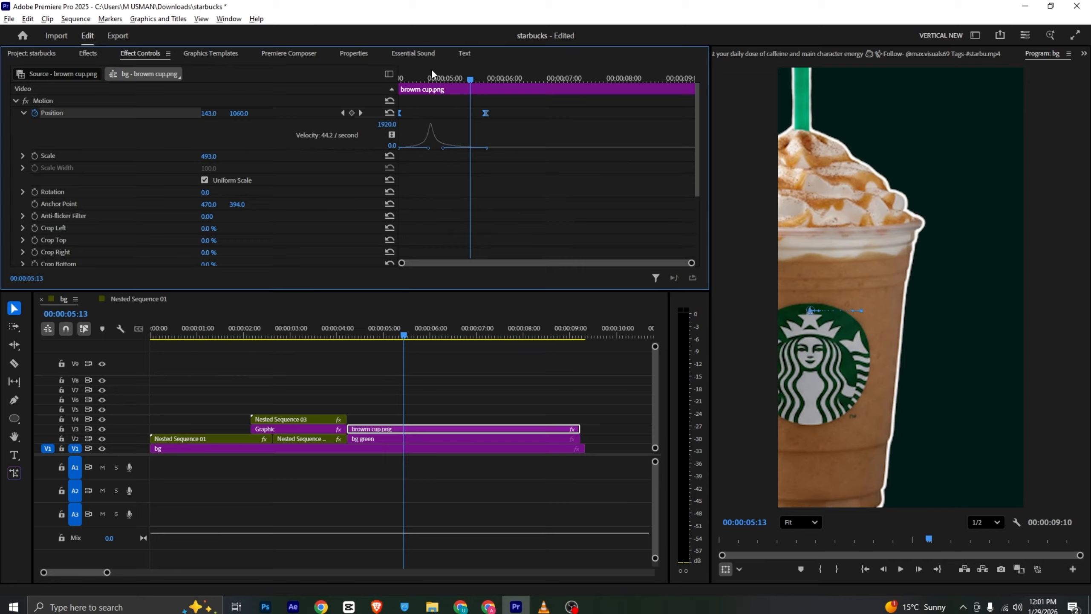
key(space)
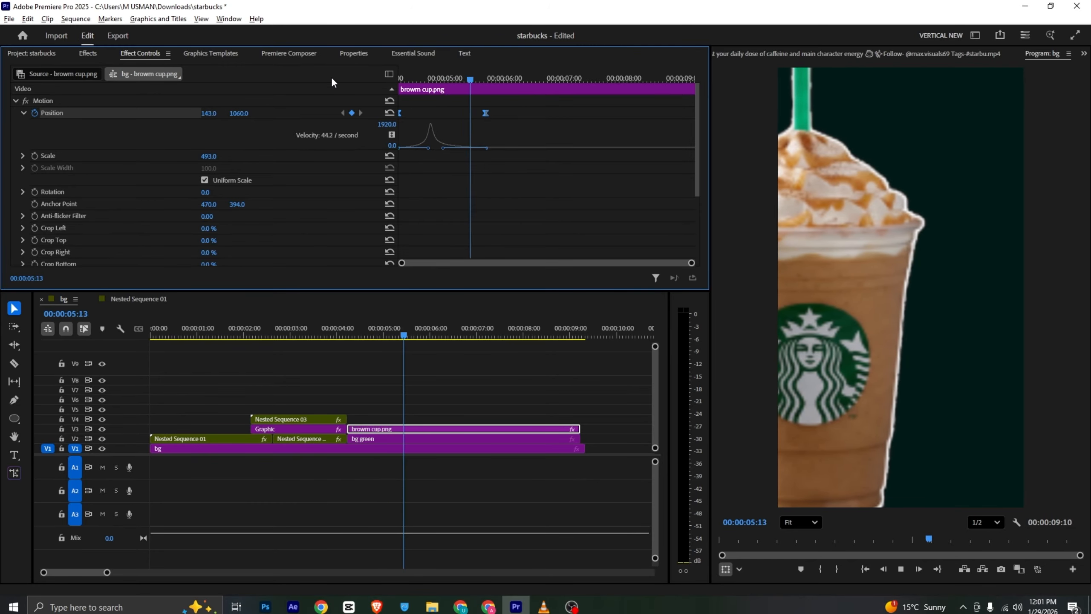
key(space)
Reshape the cup's position velocity curve so it peaks at the start, soften its slowdown toward the last keyframe, and preview the slide
drag(429, 149, 452, 151)
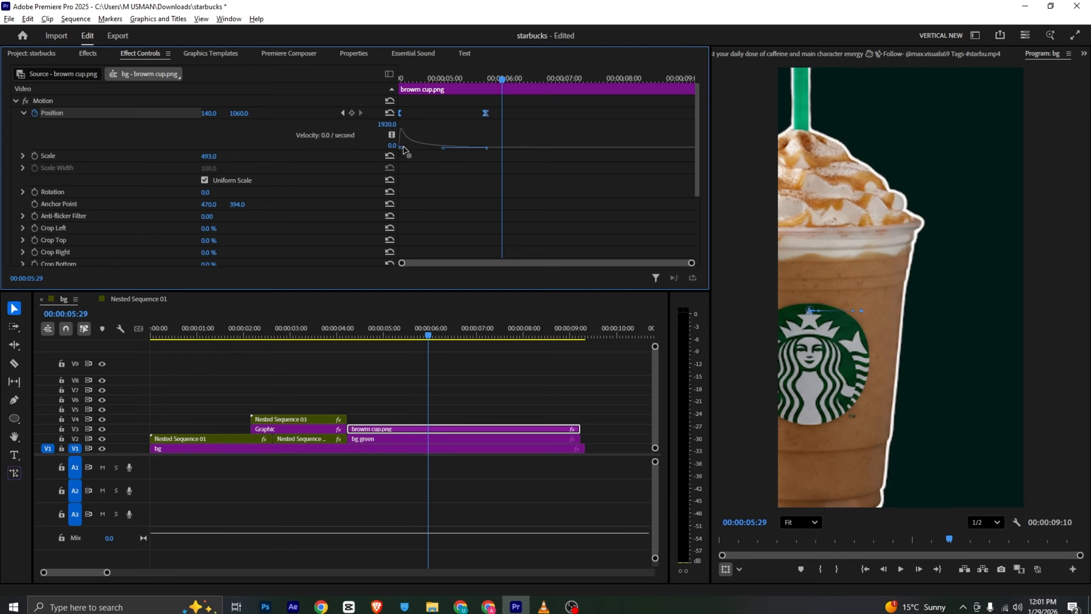
drag(415, 80, 361, 78)
key(space)
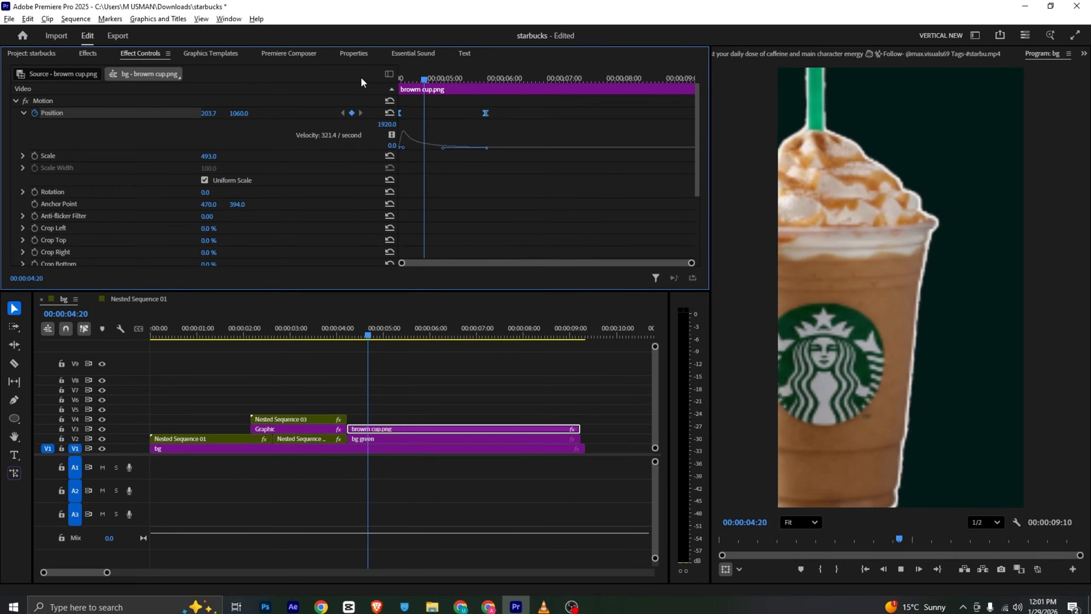
key(space)
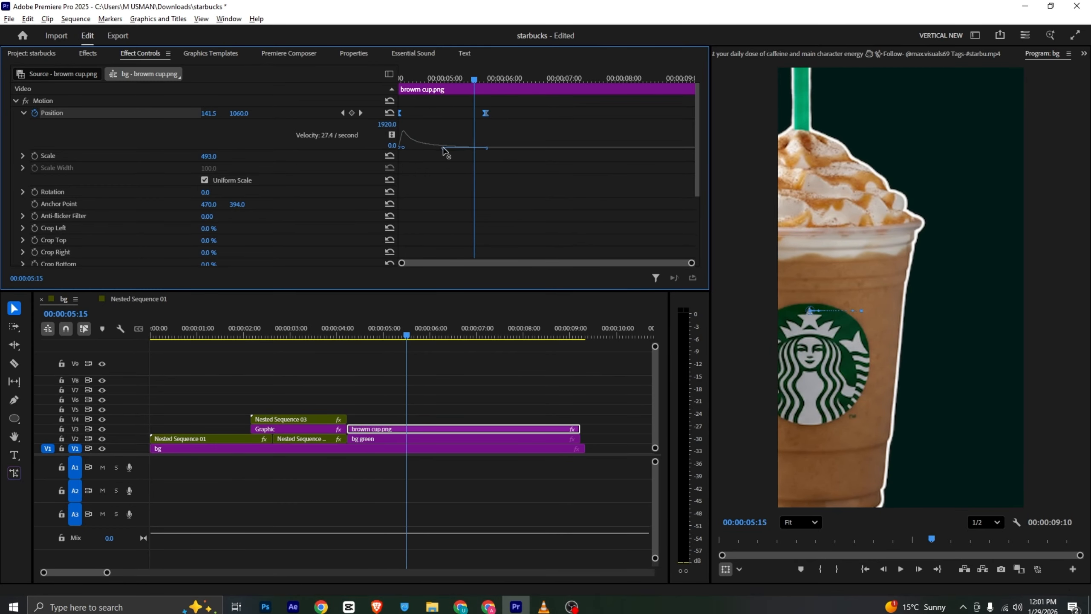
drag(444, 151, 462, 151)
drag(474, 79, 376, 80)
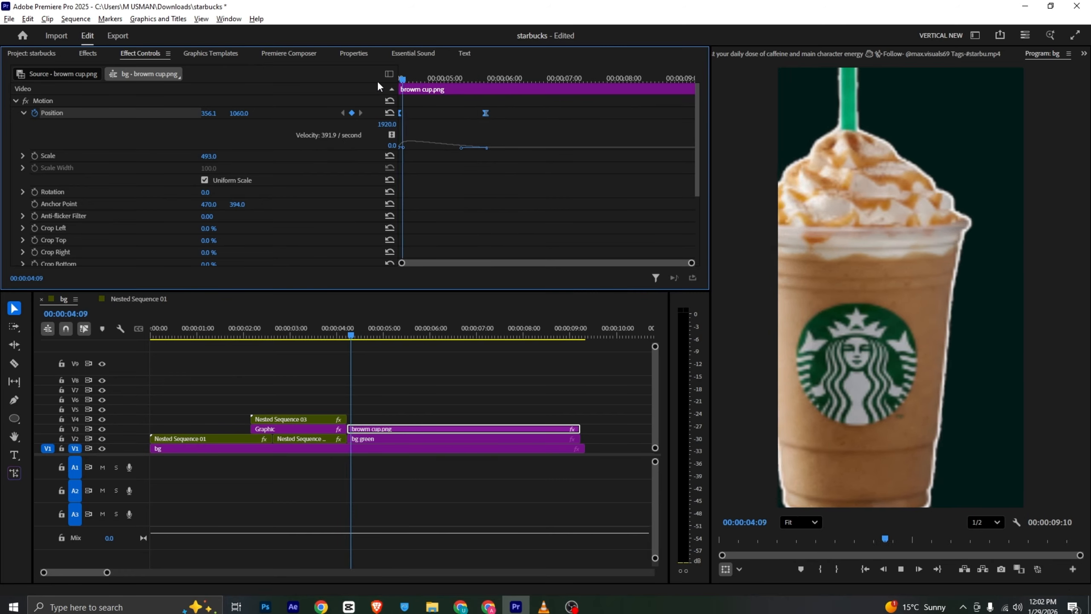
key(space)
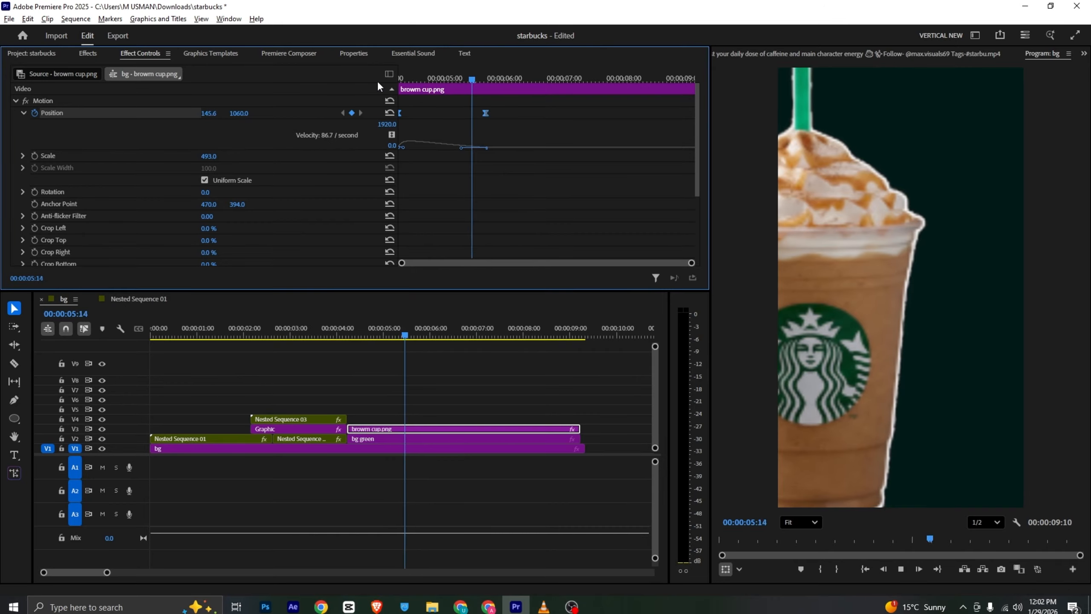
key(space)
Check the bullet text layout in the reference video, then start a text layer beside the cup at 00:00:05:21
click(544, 606)
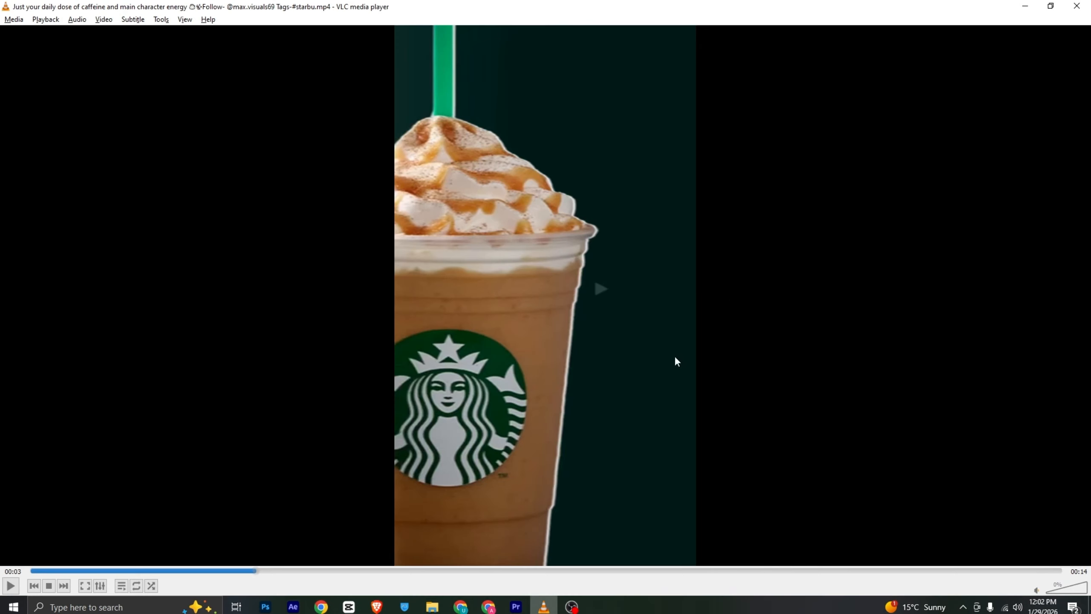
drag(256, 570, 355, 586)
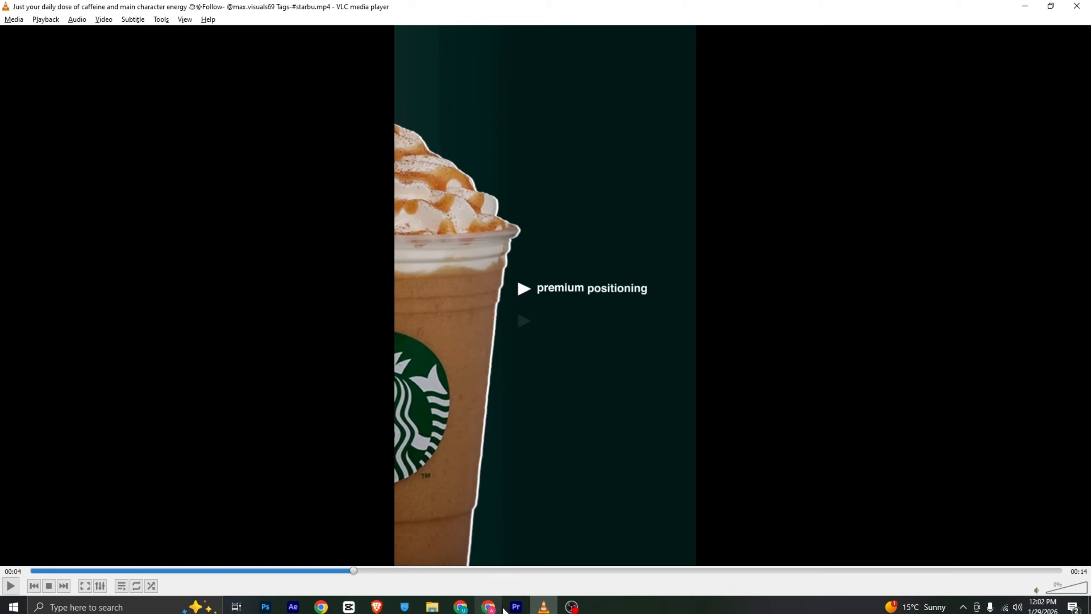
click(516, 606)
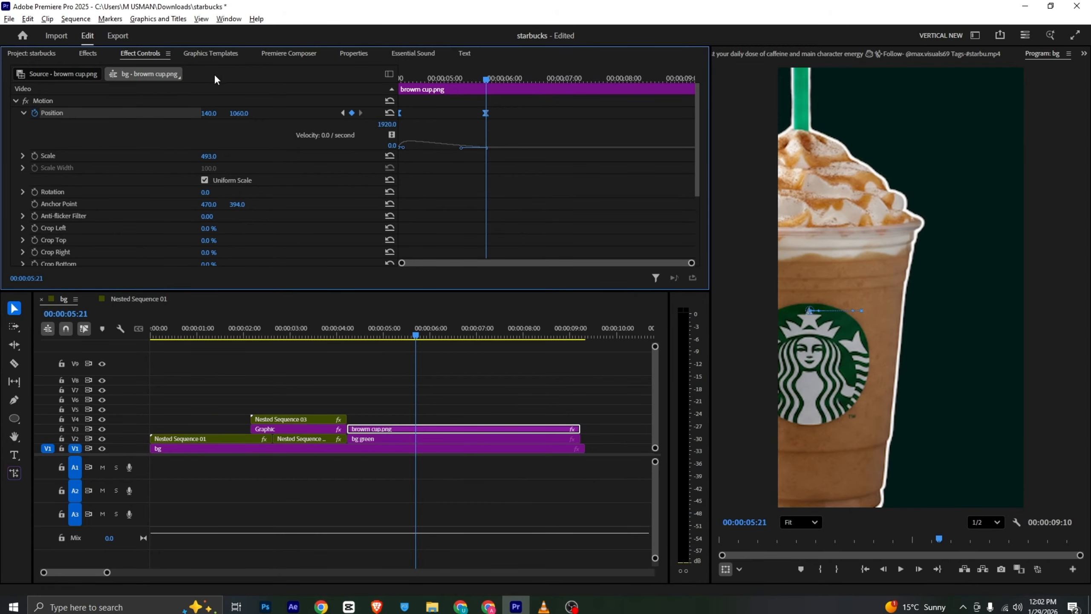
key(t)
click(927, 321)
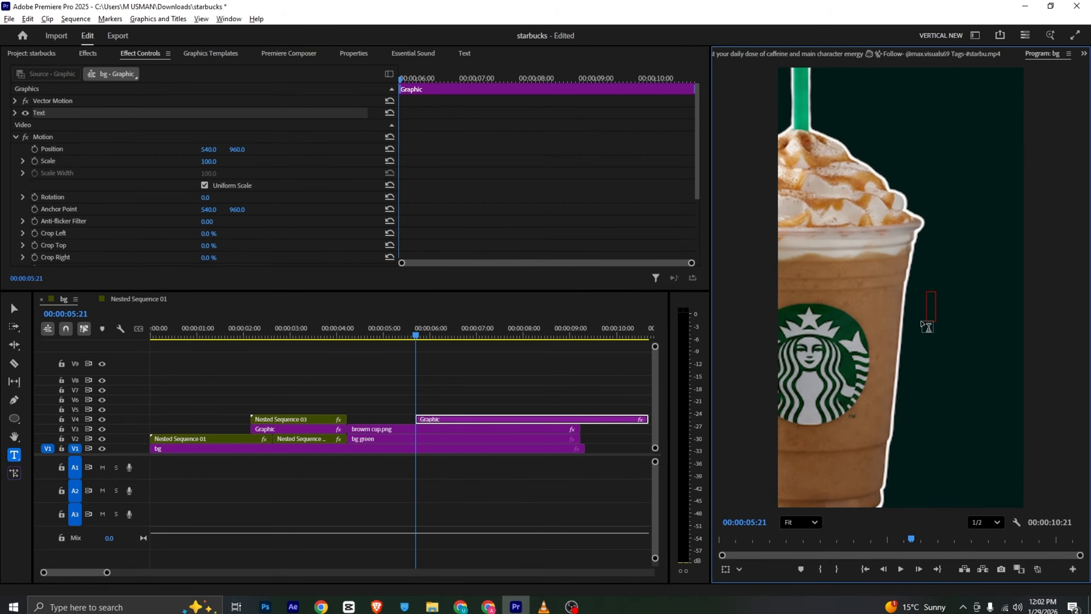
Insert a > symbol into the new text layer from the system's punctuation symbols
key(super+period)
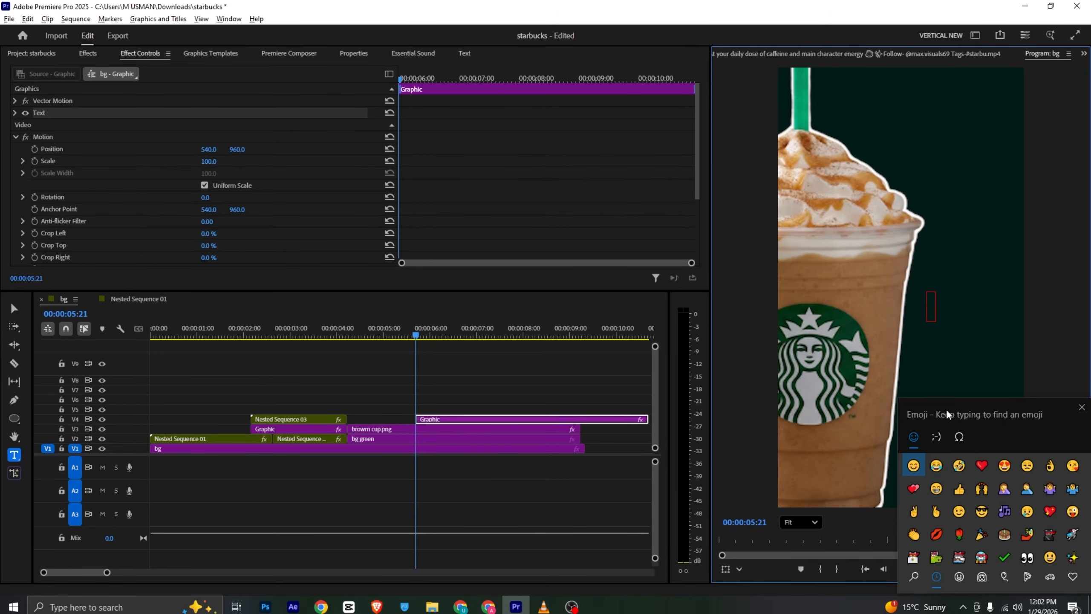
drag(948, 413, 351, 68)
click(337, 97)
click(360, 93)
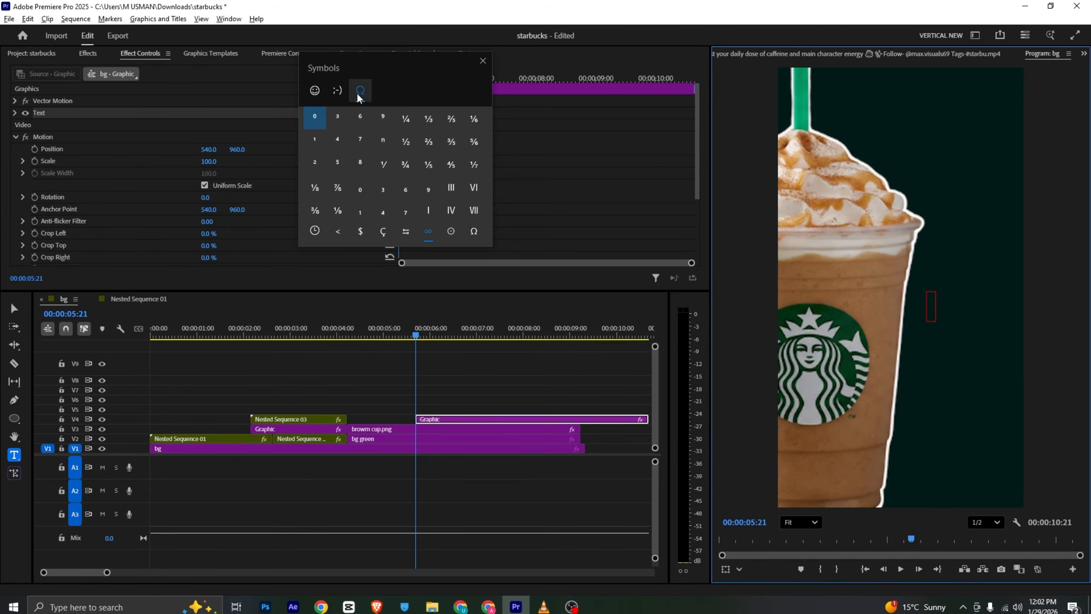
click(338, 231)
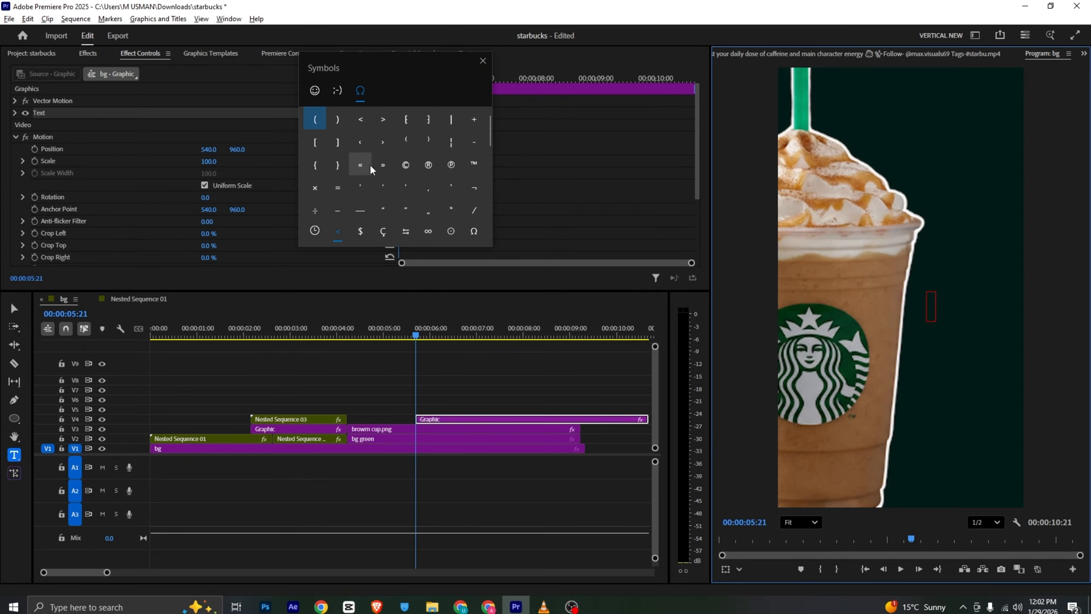
scroll(372, 169, down, 5)
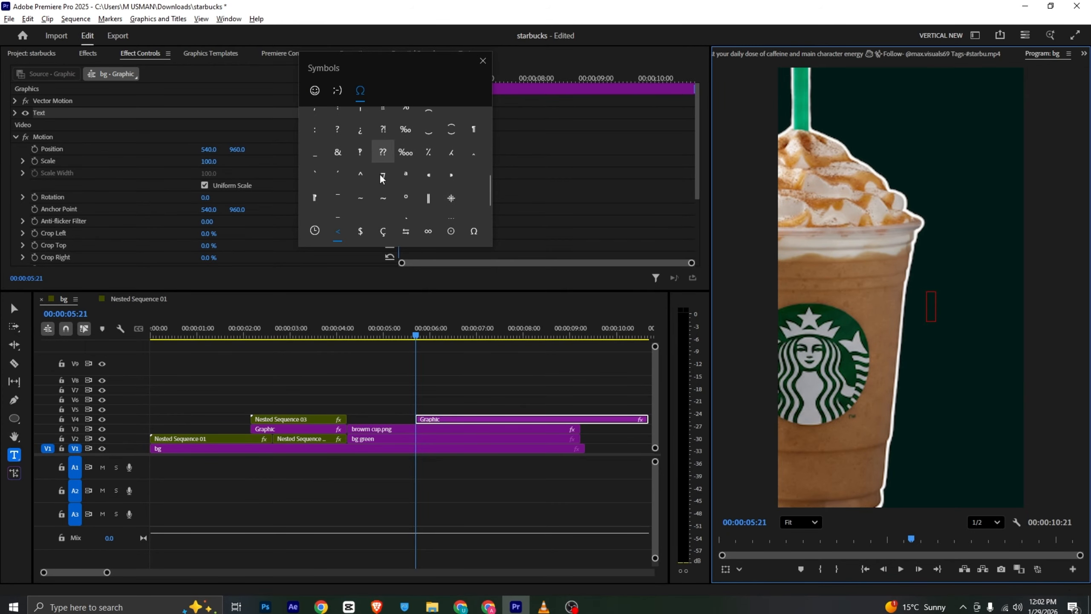
click(381, 180)
click(1083, 418)
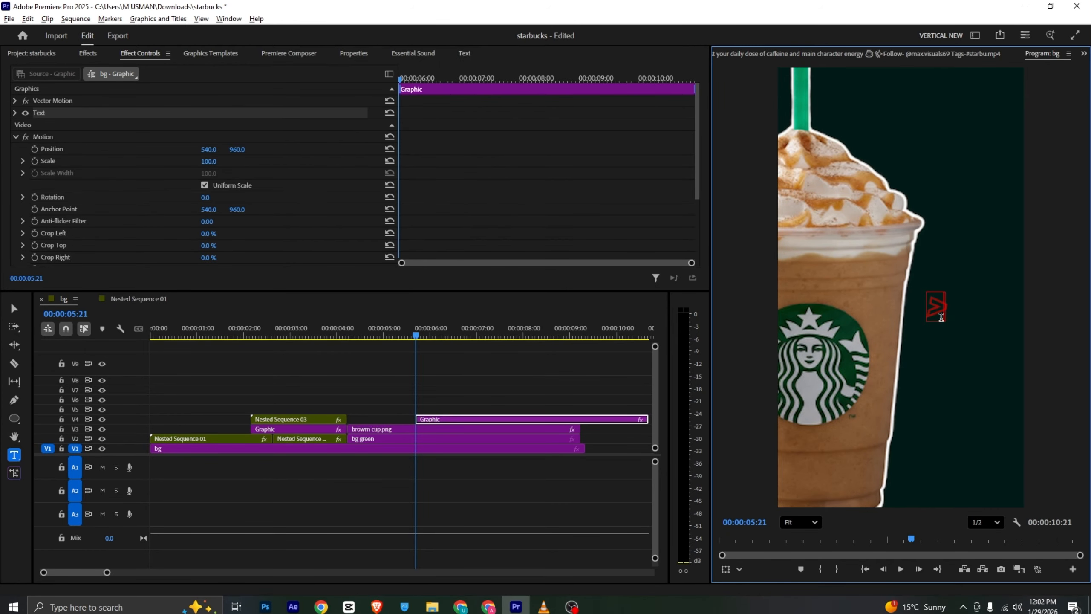
Remove the > text's stroke and set its fill color to white
click(361, 54)
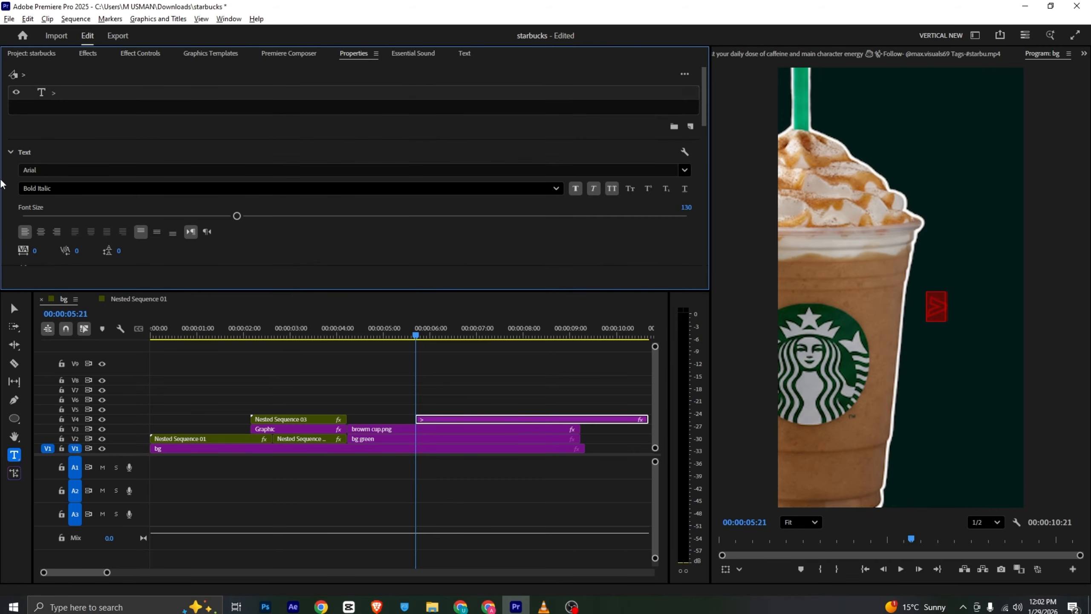
scroll(55, 149, down, 3)
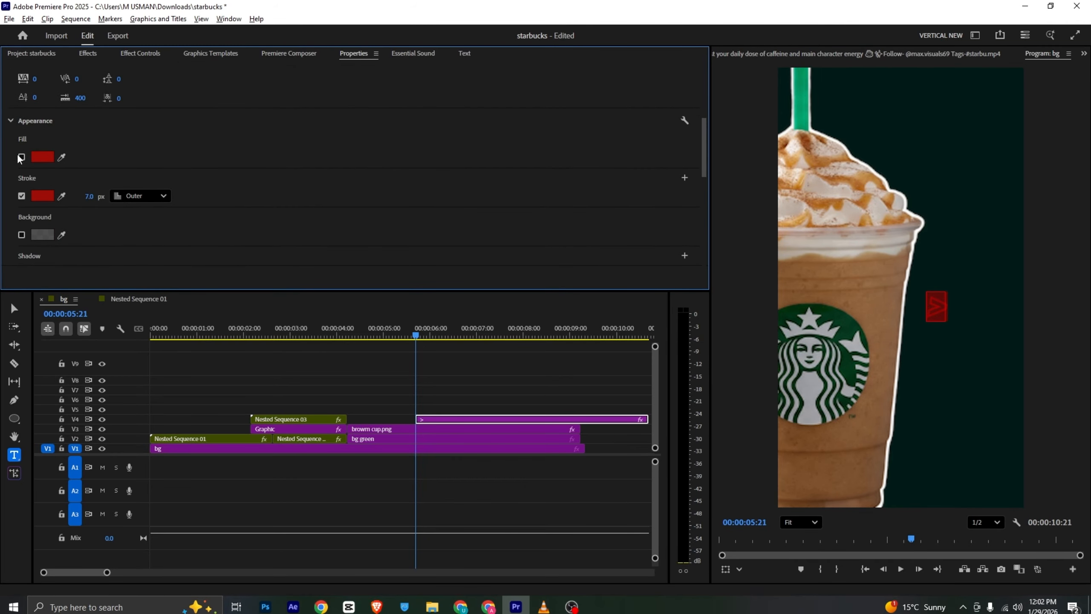
click(21, 196)
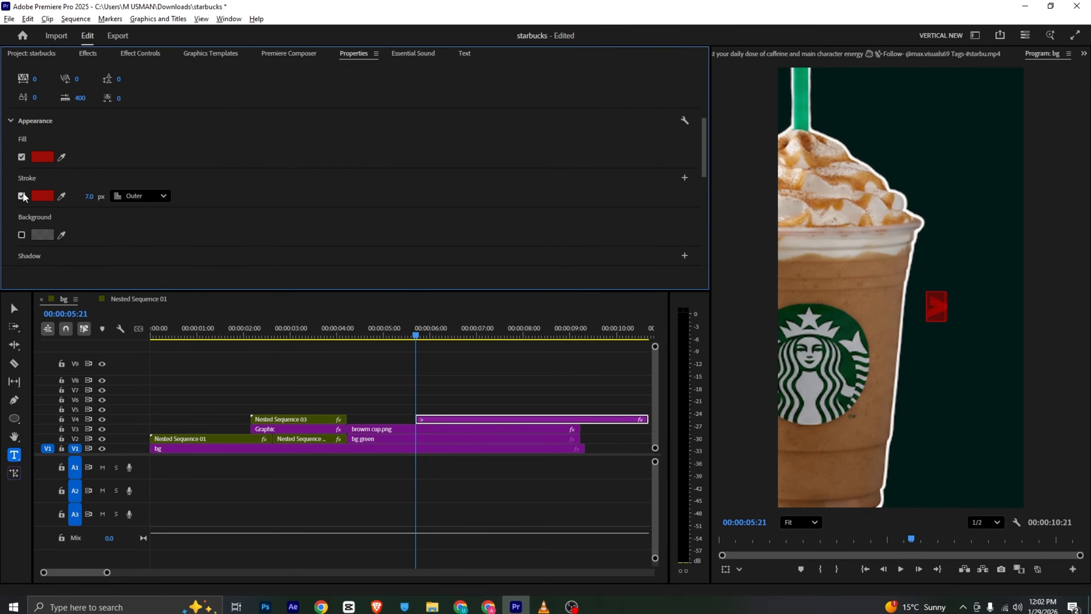
key(alt+Tab)
key(alt+Tab)
click(40, 158)
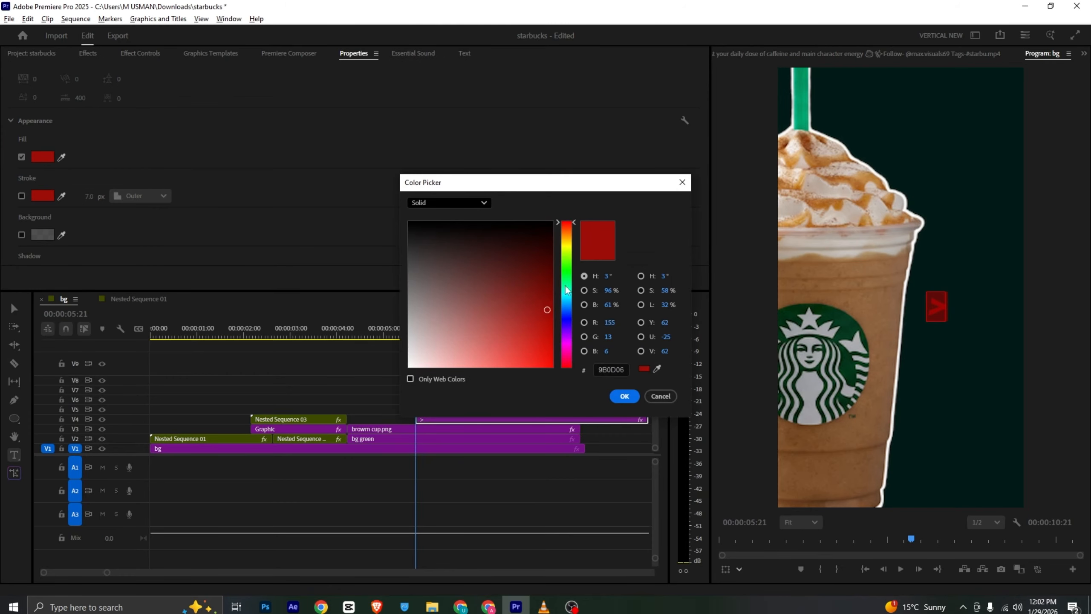
click(409, 366)
click(624, 396)
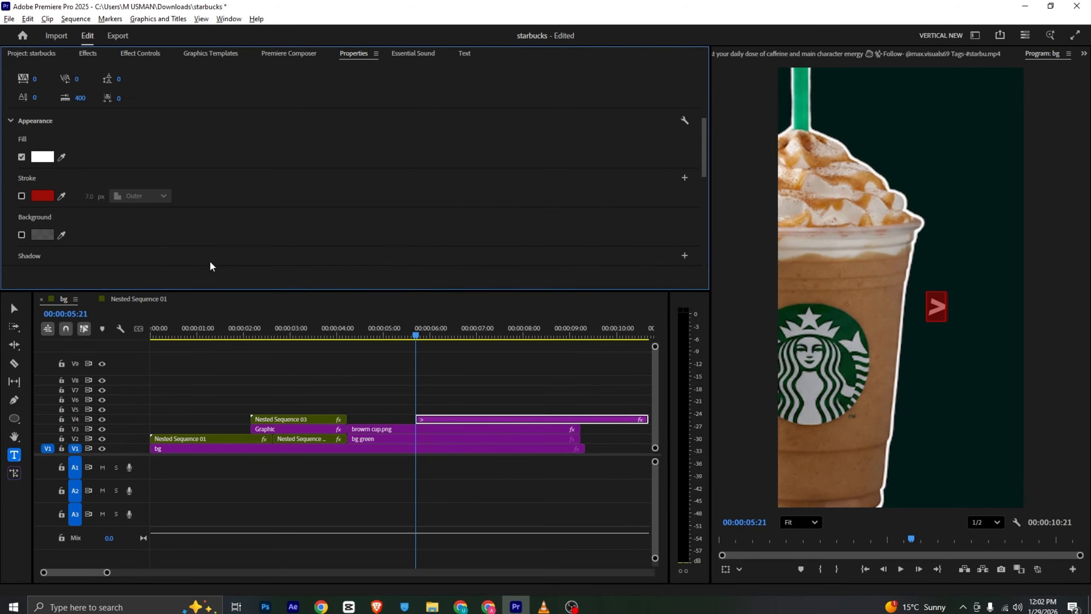
Move the > text clip to start with the brown cup clip and match its end to that clip's end
click(468, 397)
drag(447, 423, 379, 425)
click(364, 419)
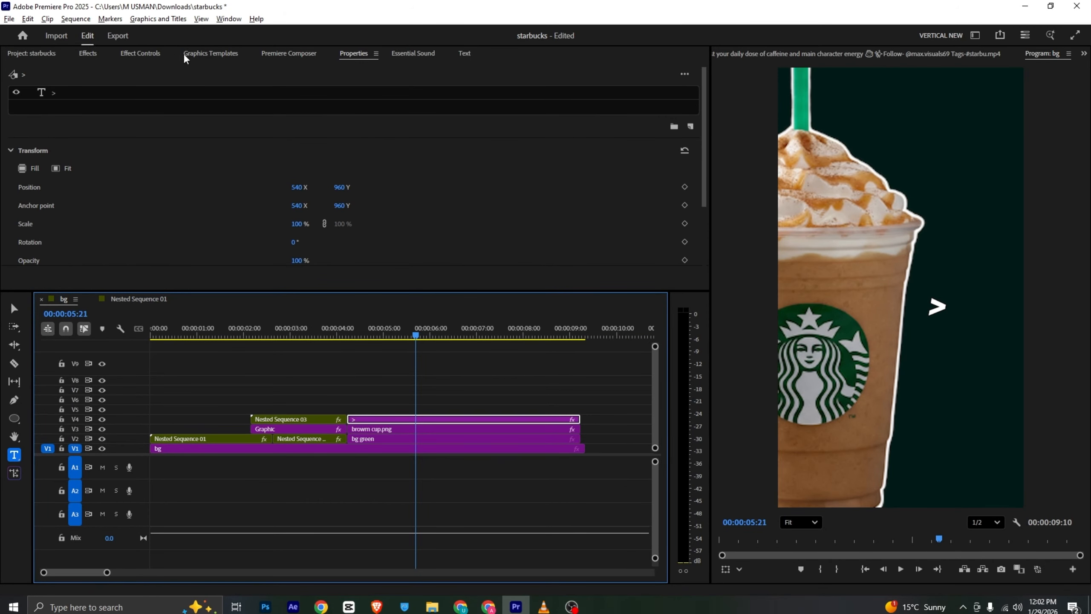
Animate the > text's opacity with a 100% keyframe at 00:00:04:26
click(133, 94)
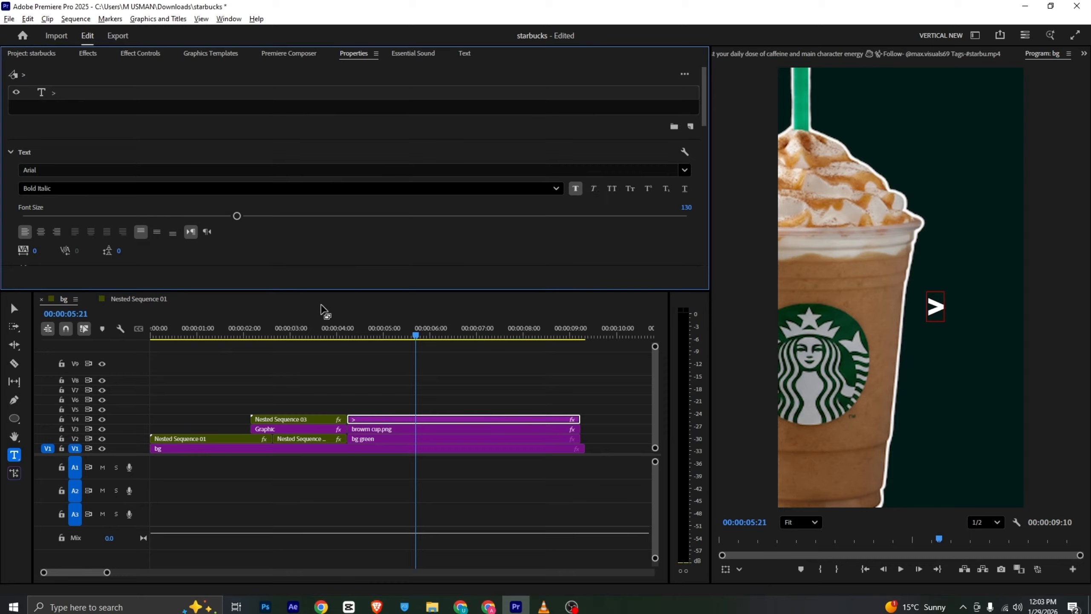
click(358, 345)
drag(353, 336, 350, 339)
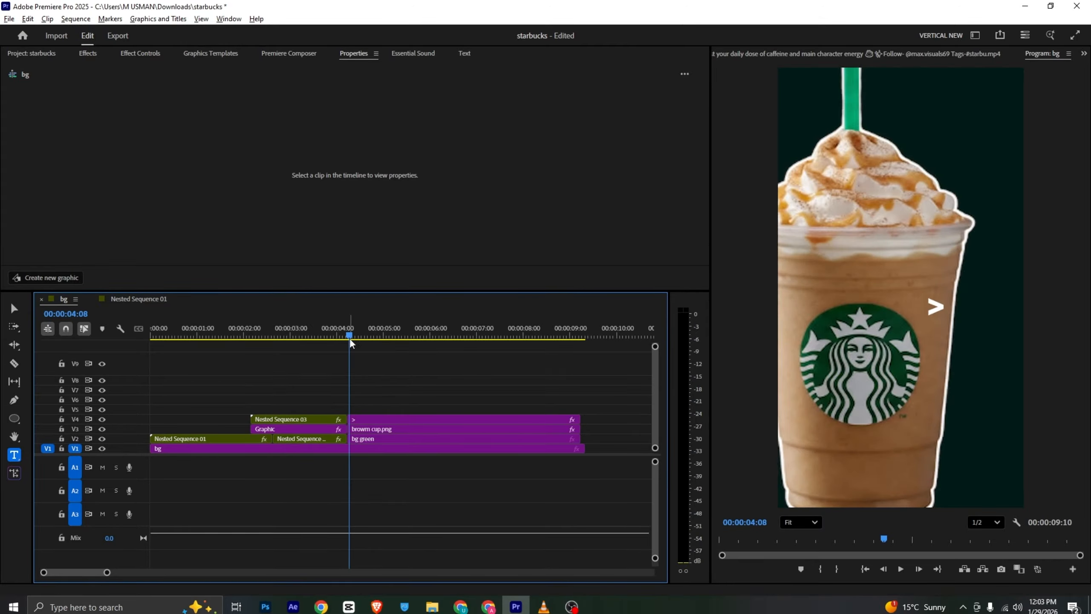
click(350, 419)
click(73, 95)
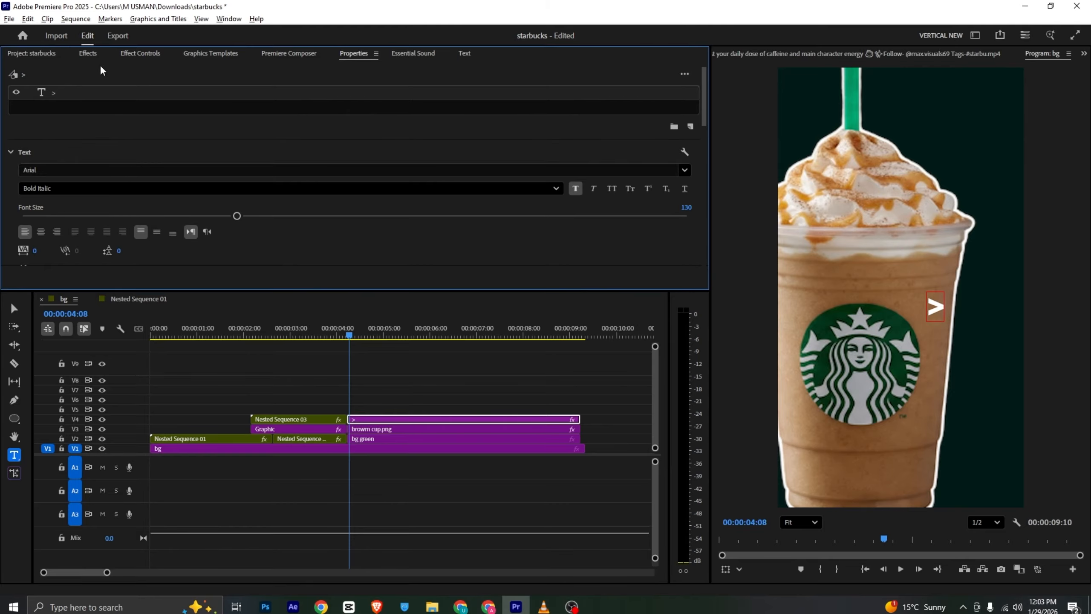
click(134, 54)
scroll(86, 137, down, 3)
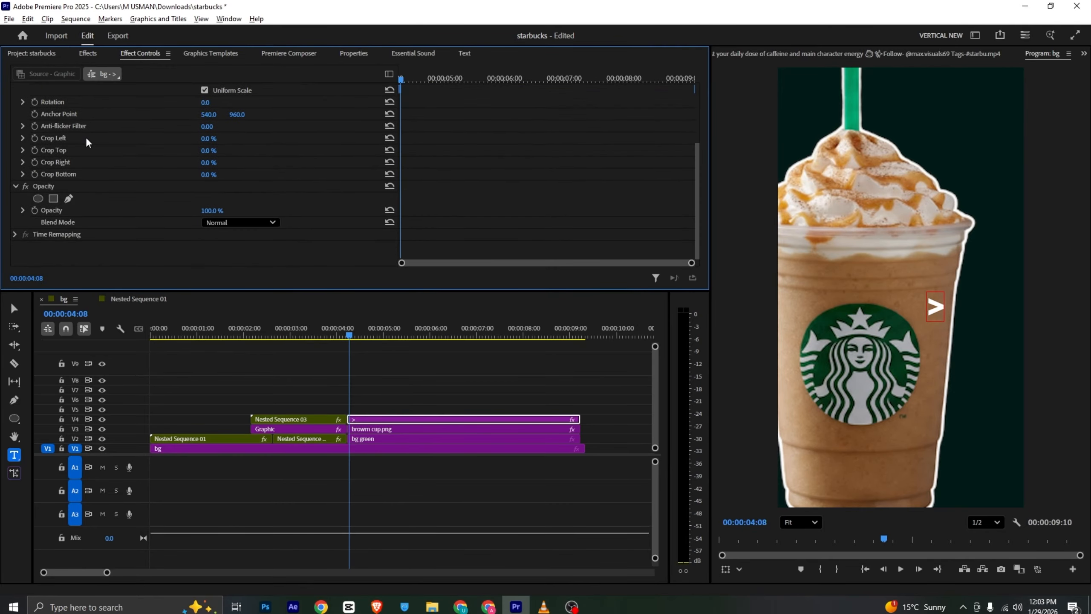
click(36, 209)
drag(409, 79, 437, 80)
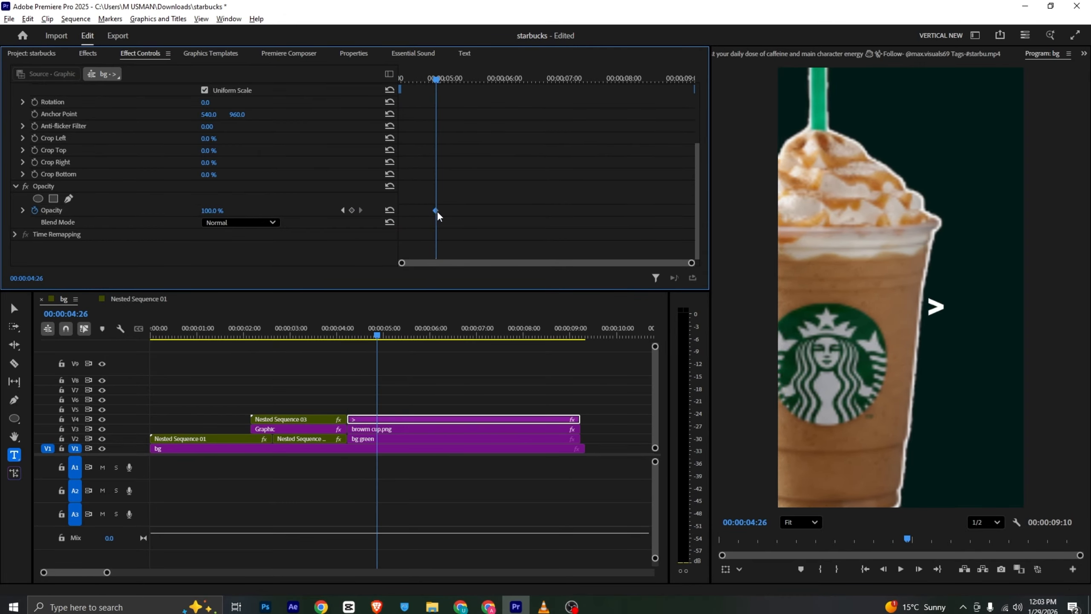
Keyframe the > text to fade in and rise from 00:00:04:07 to position 540, 960 at 00:00:04:26, and preview it
scroll(423, 137, up, 4)
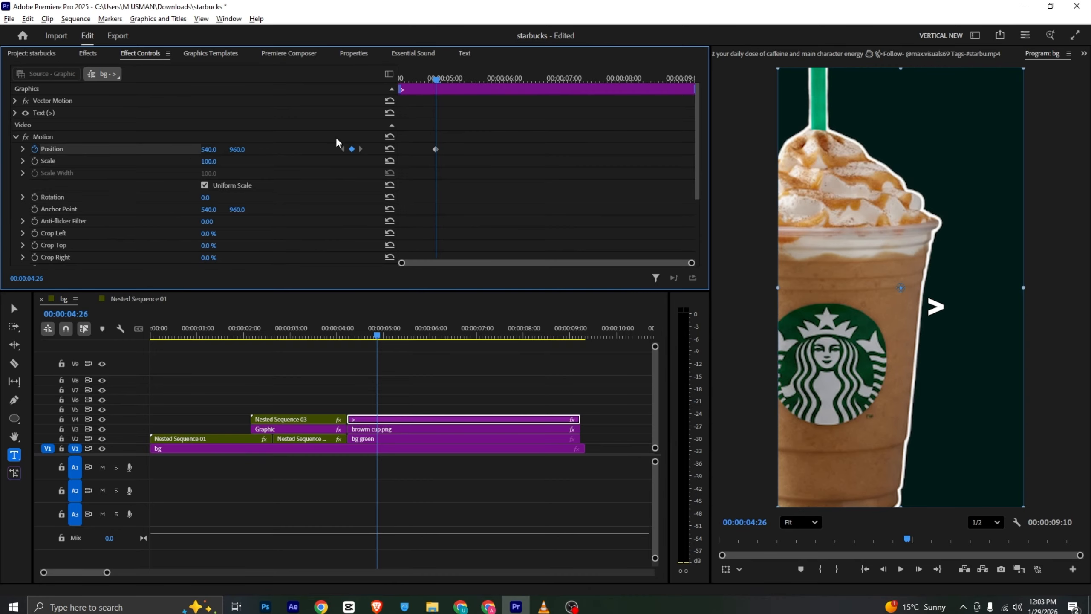
scroll(429, 129, down, 5)
drag(434, 81, 401, 79)
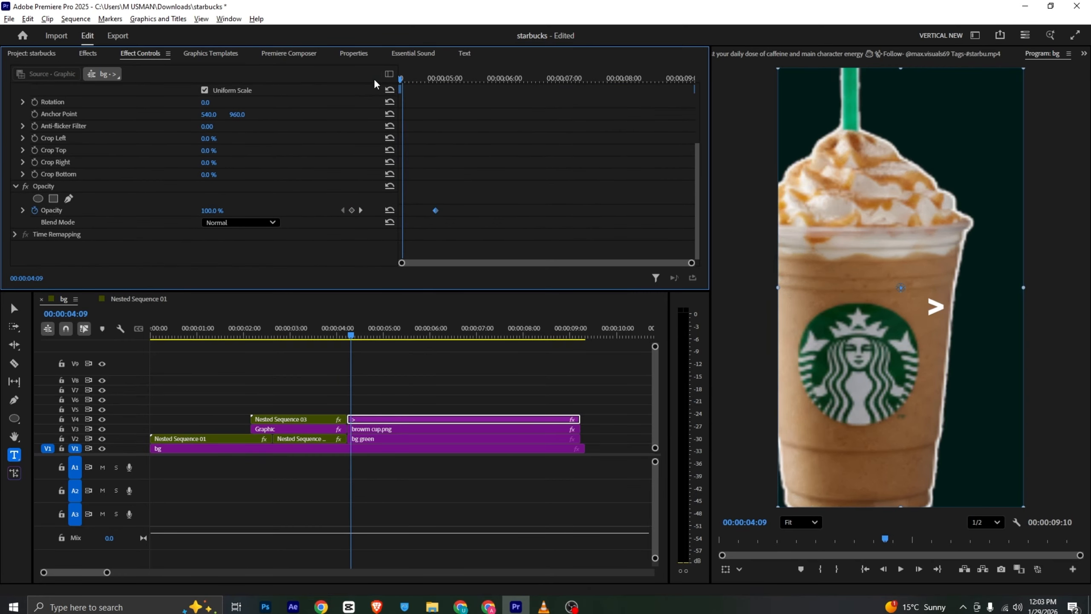
scroll(361, 146, up, 4)
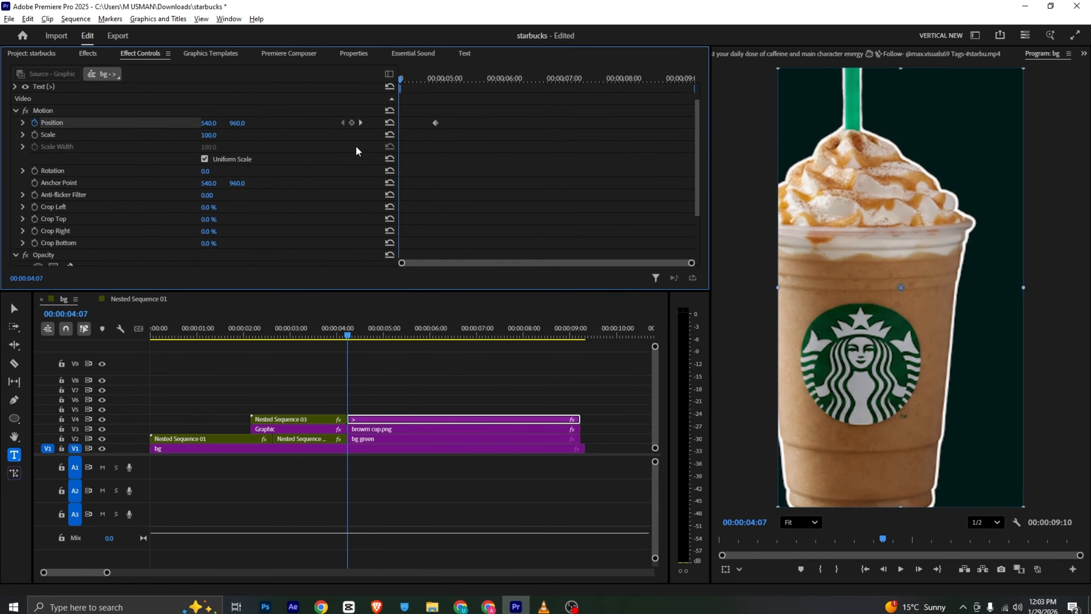
mouse_move(241, 152)
mouse_down()
mouse_move(267, 151)
mouse_move(243, 151)
mouse_up()
key(space)
key(space)
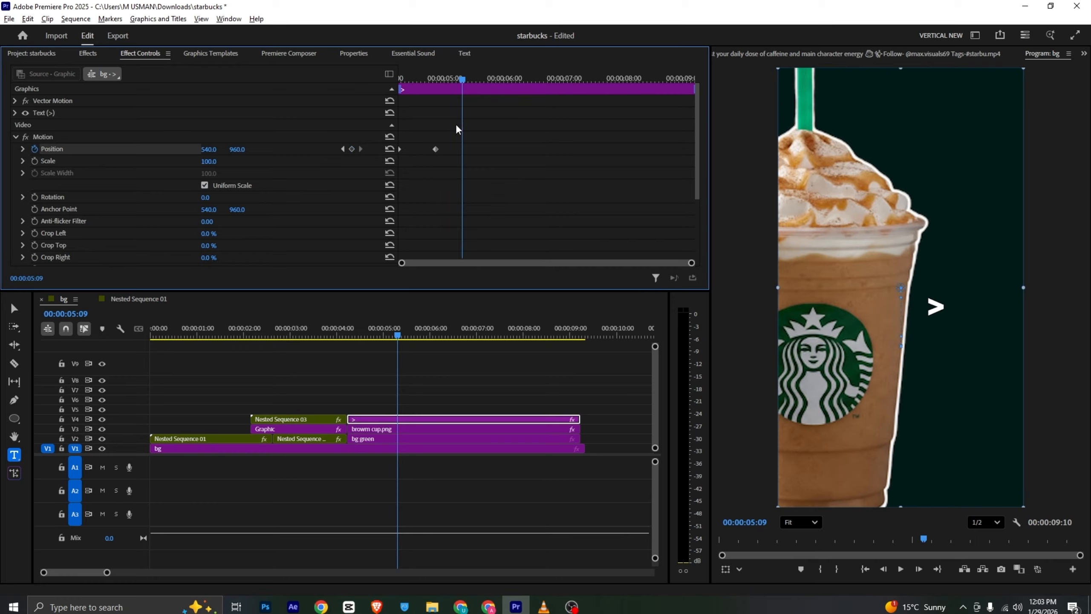
Ease both position keyframes of the > text, shape its velocity curve to peak early, and preview the motion
drag(480, 129, 434, 147)
right_click(435, 149)
mouse_move(451, 244)
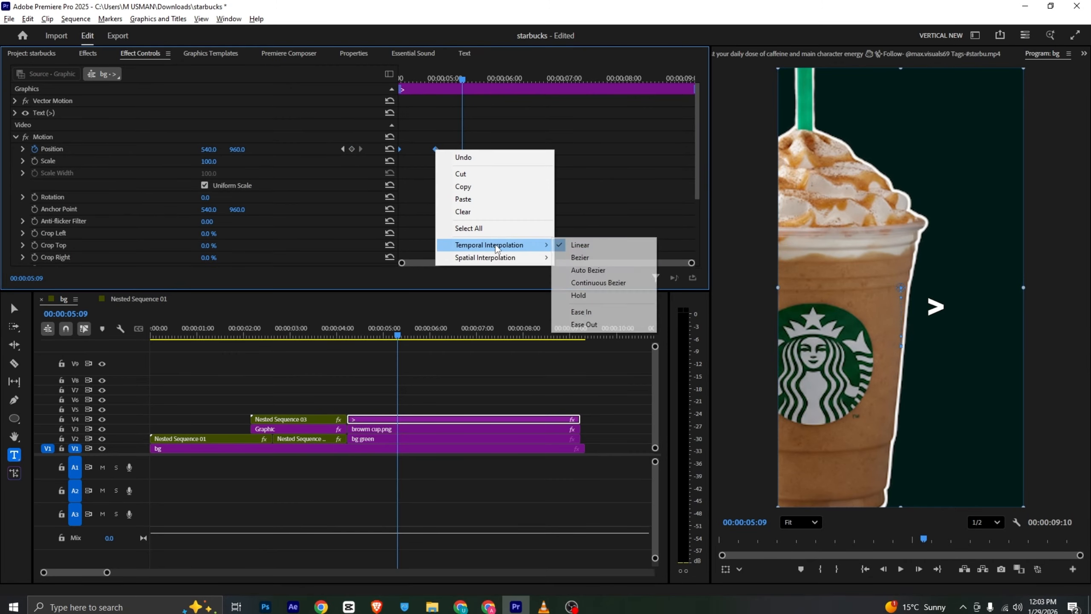
click(568, 313)
click(22, 150)
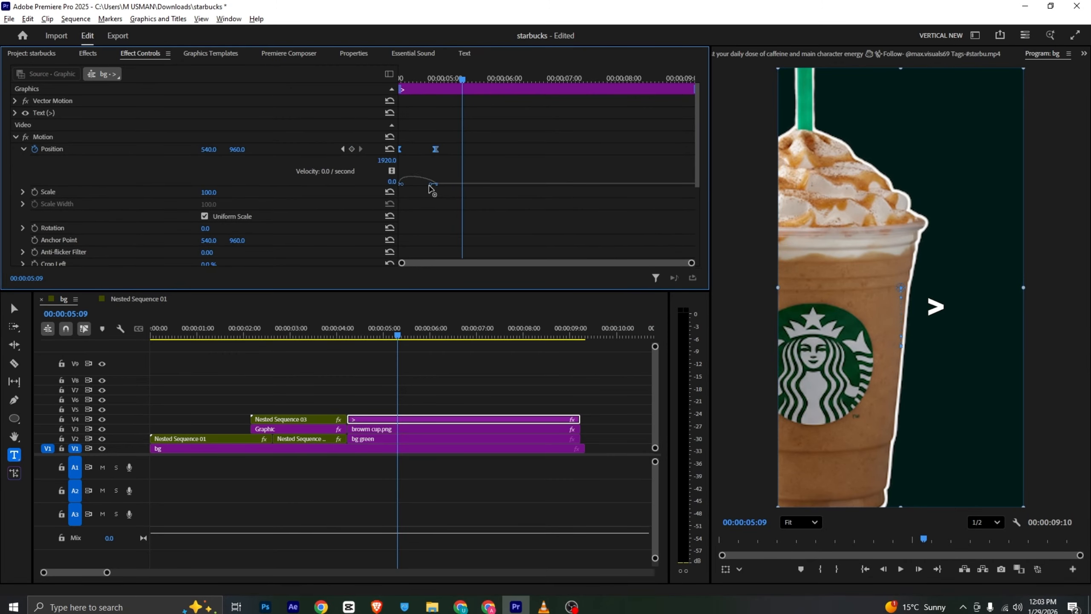
drag(435, 80, 355, 74)
key(space)
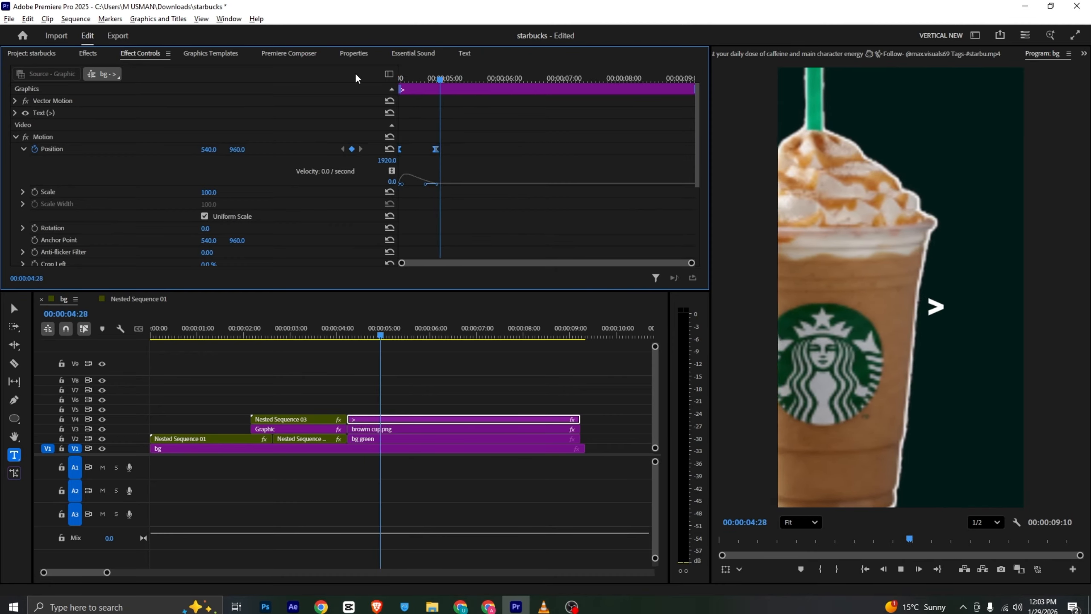
key(space)
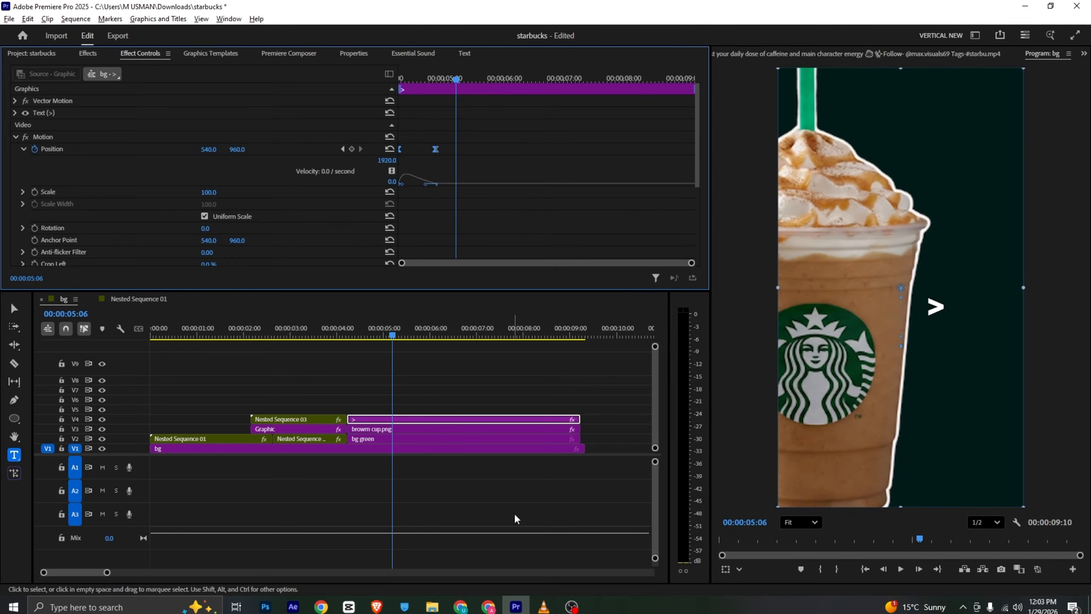
Check the bullet text in the reference video, then add the Untitled text preset template on V5 above the > clip
click(543, 606)
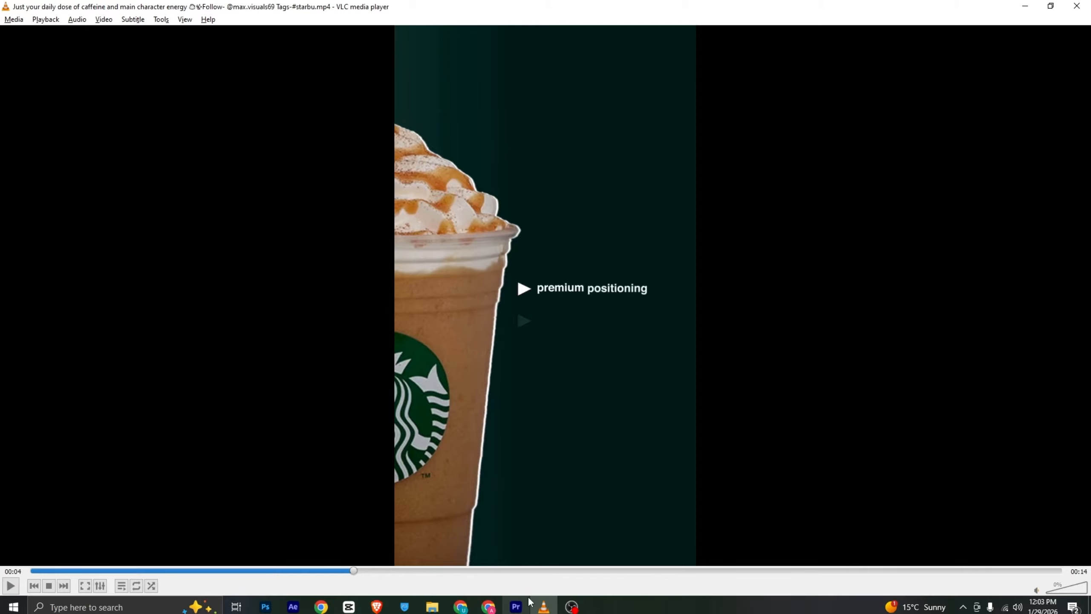
click(516, 606)
click(353, 53)
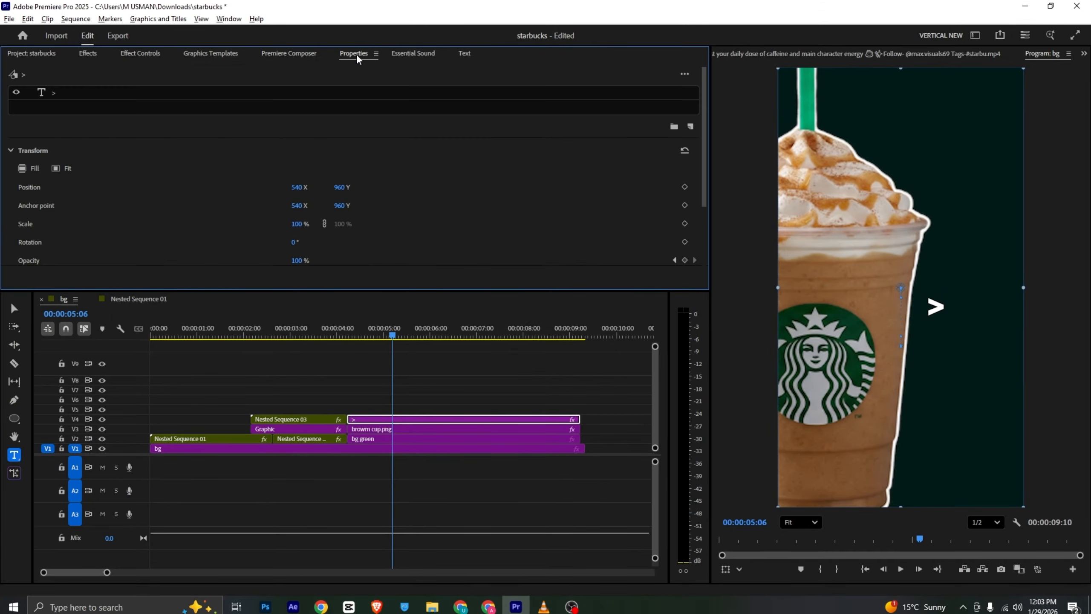
click(210, 53)
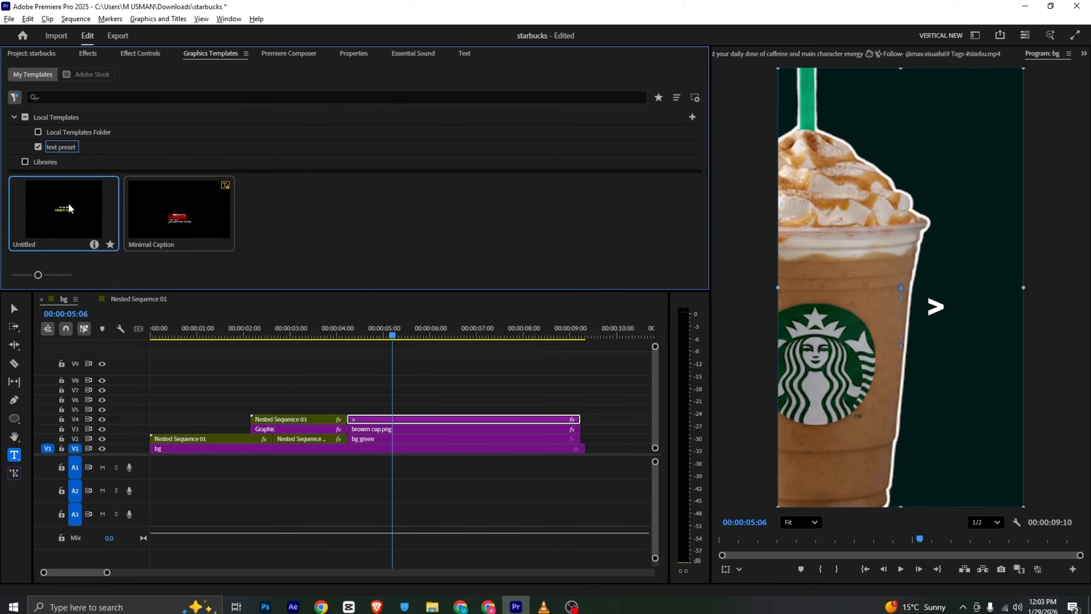
drag(71, 209, 380, 409)
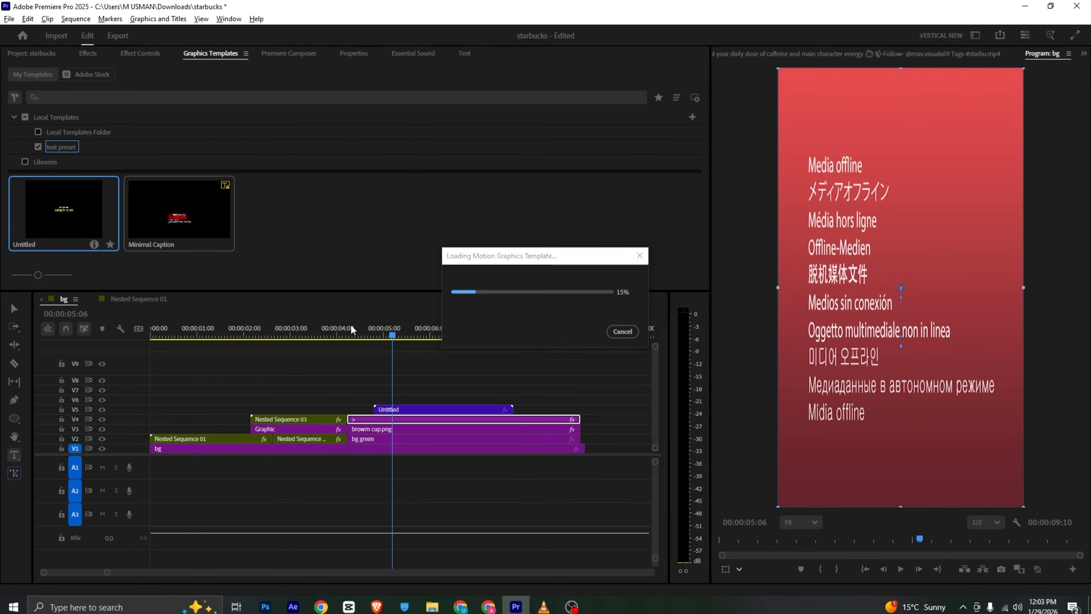
Shift the cup farther left at its 00:00:05:21 keyframe and move the sample text to position 859, 960
click(363, 336)
drag(364, 335, 416, 340)
click(415, 429)
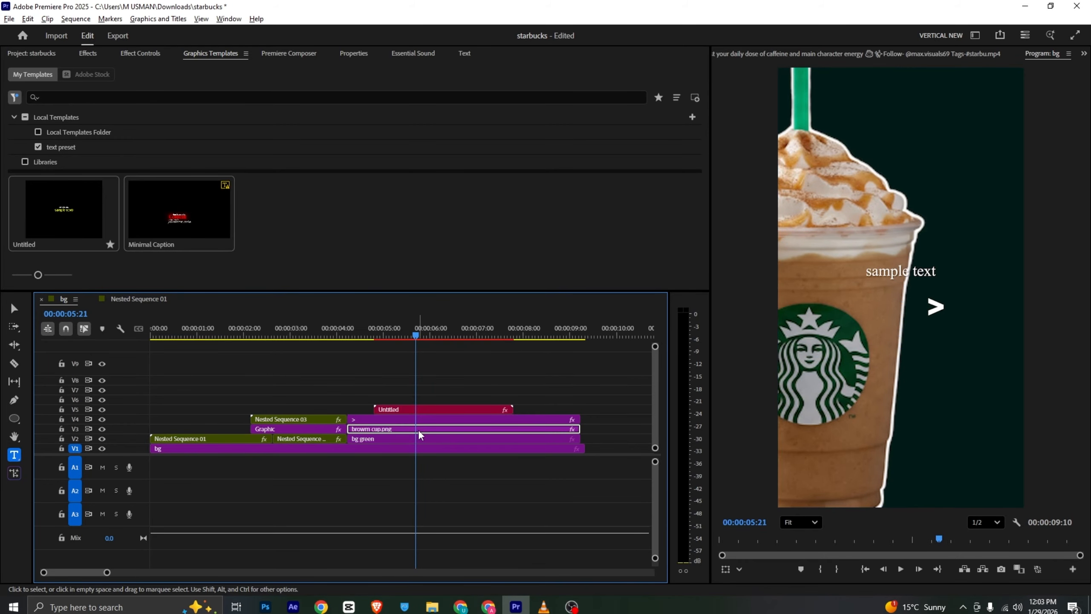
click(151, 60)
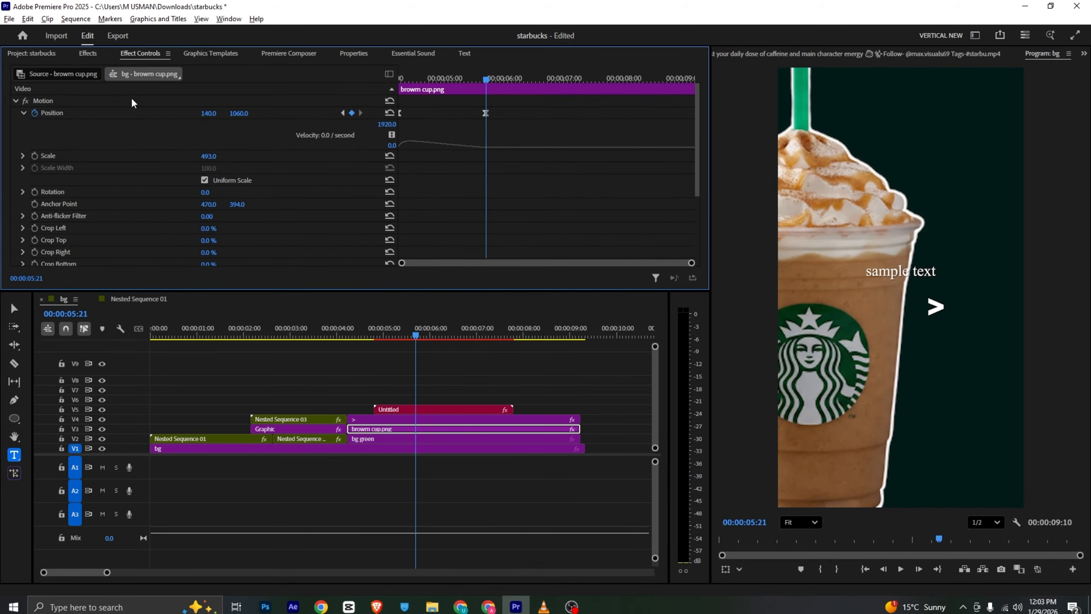
drag(209, 118, 279, 125)
click(401, 409)
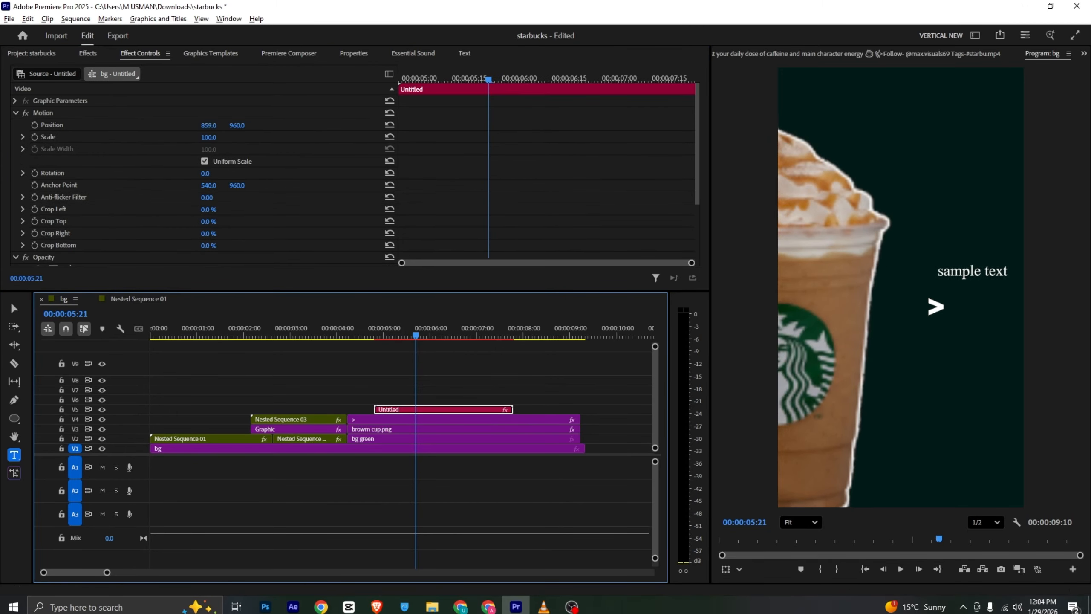
Keyframe the > text's position to 366, 815 at 00:00:05:21 and preview the move
click(384, 421)
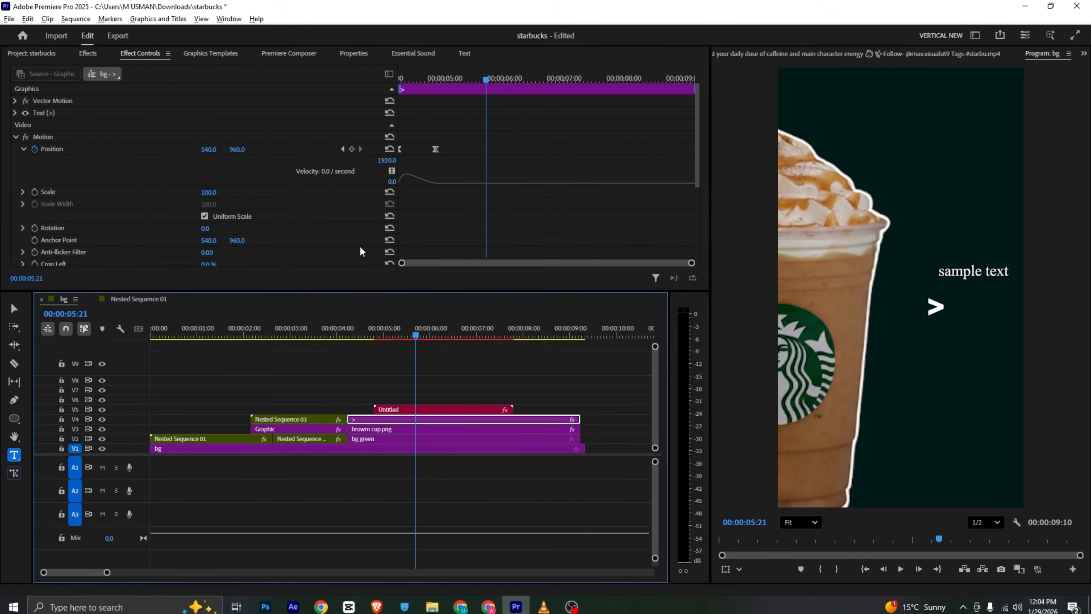
mouse_move(220, 153)
mouse_down()
mouse_move(256, 149)
mouse_move(209, 149)
mouse_up()
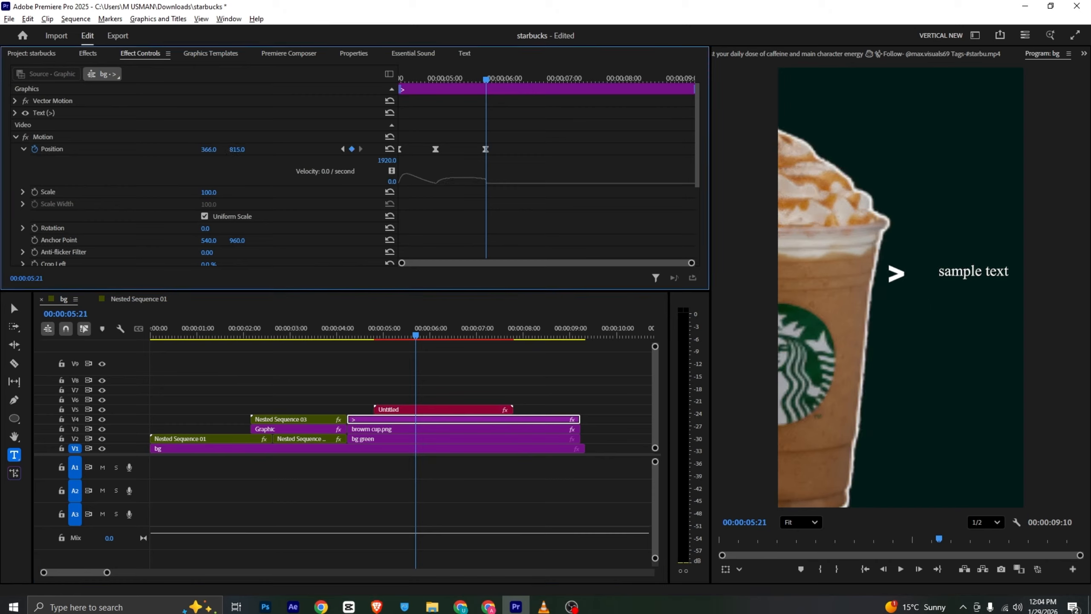
drag(353, 335, 414, 336)
Shift the Untitled text clip on V5 to start just before 00:00:05:20 and check the bullet wording in the reference video
click(421, 410)
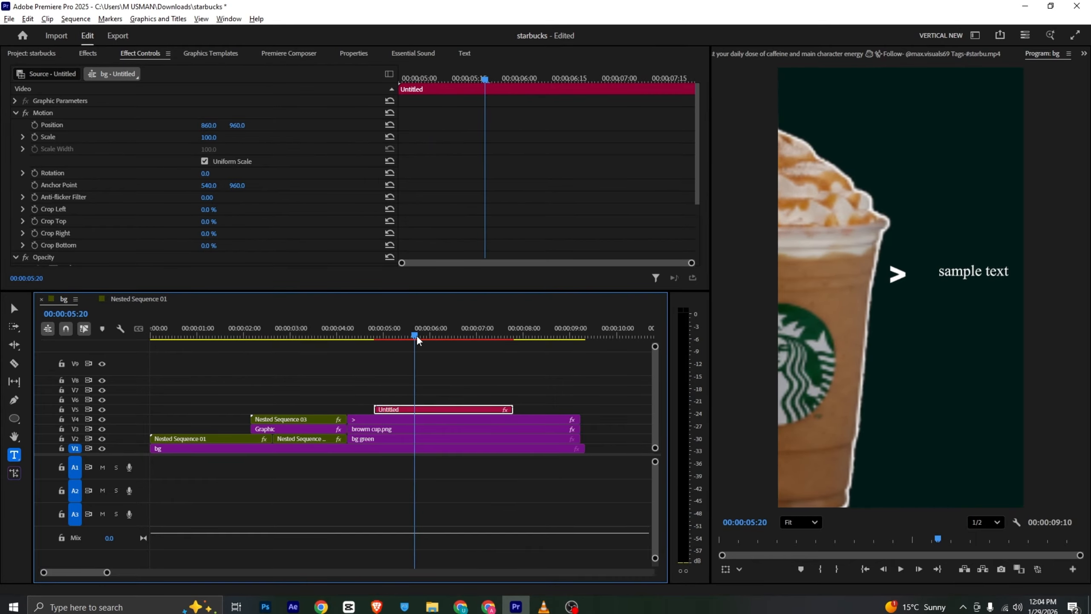
drag(413, 410, 434, 412)
click(543, 606)
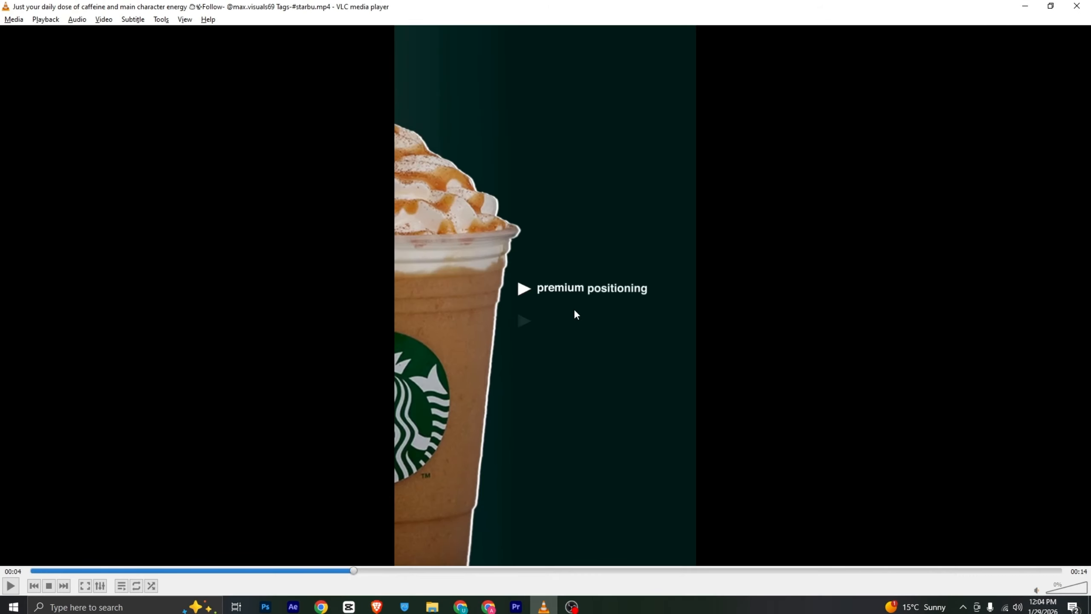
key(alt+Tab)
Clear the second sample text line of the Untitled text template
click(354, 54)
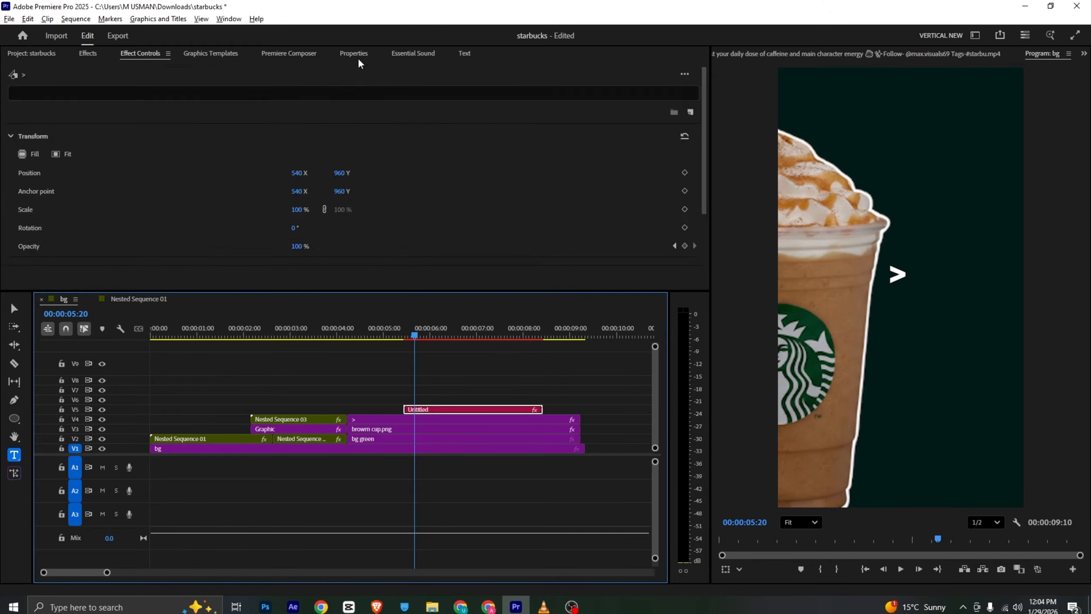
click(87, 251)
triple_click(87, 251)
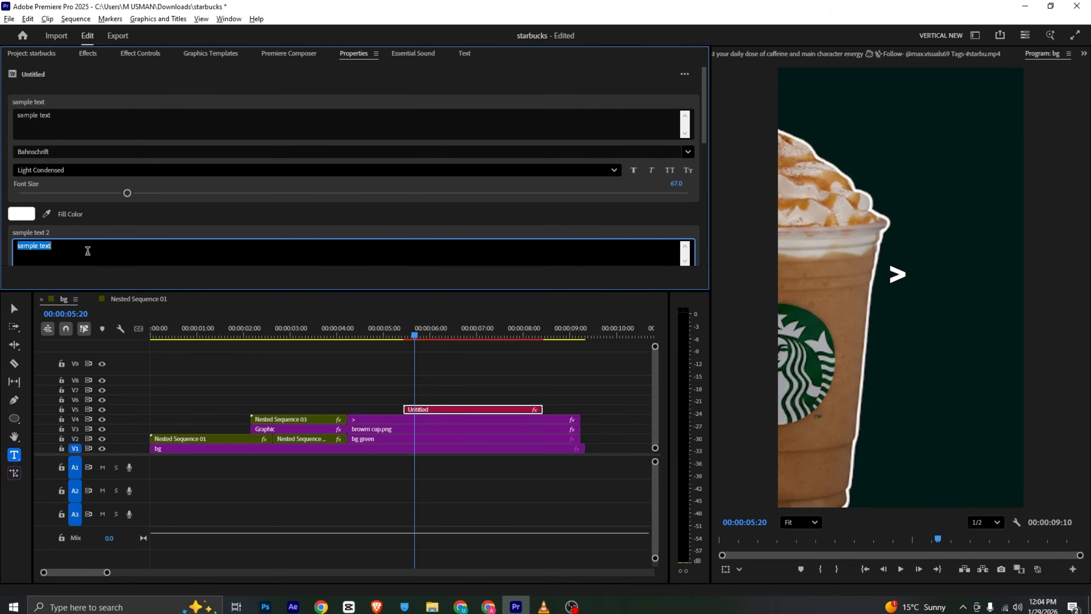
key(BackSpace)
Set the first sample text's font to Arial in the Bold style
click(81, 152)
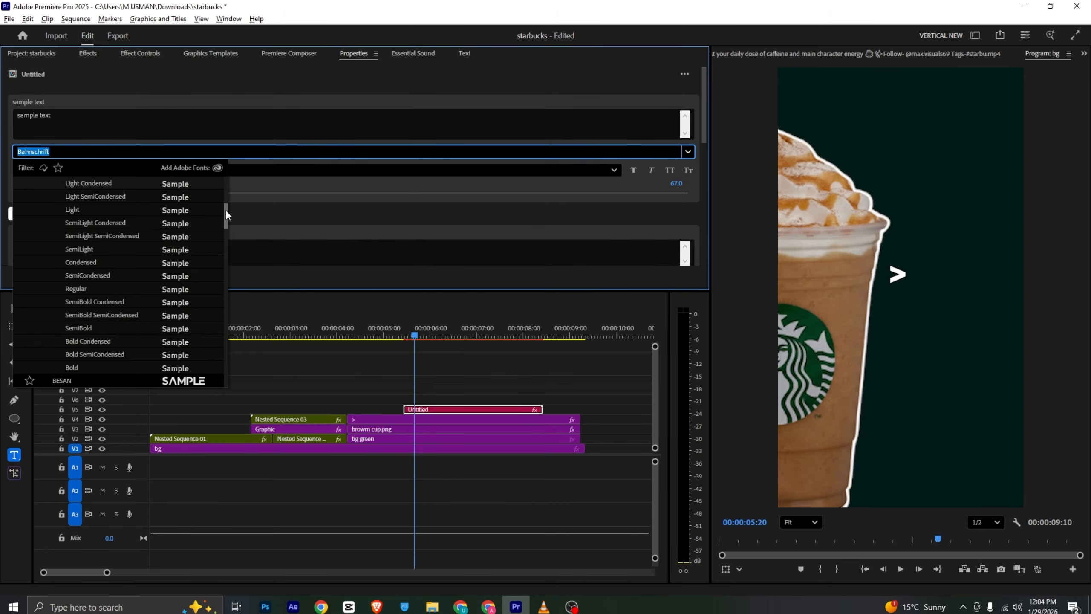
drag(227, 210, 222, 147)
click(69, 263)
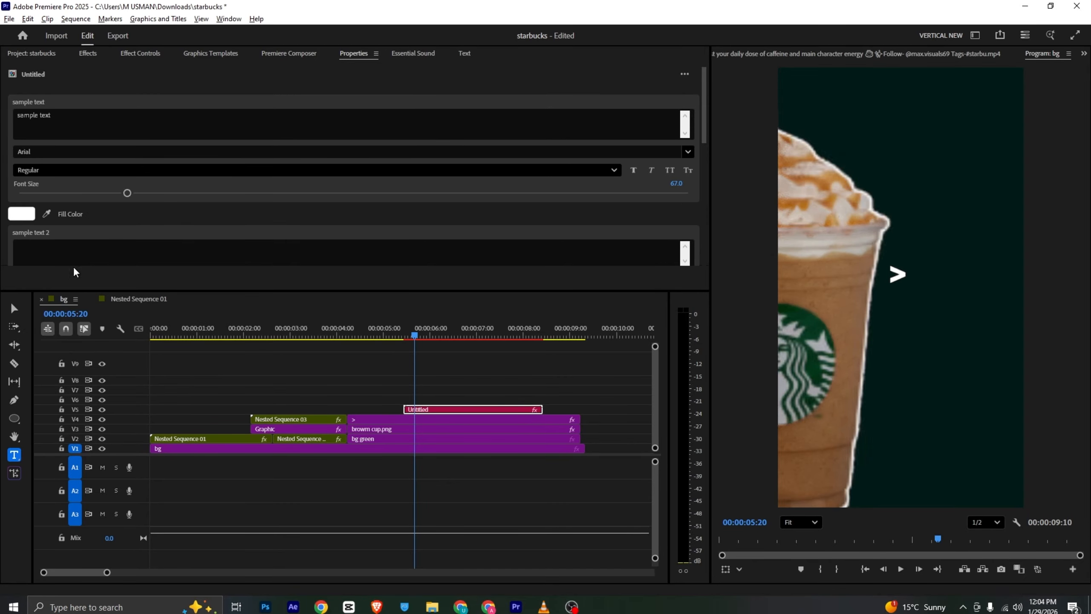
click(75, 172)
key(Escape)
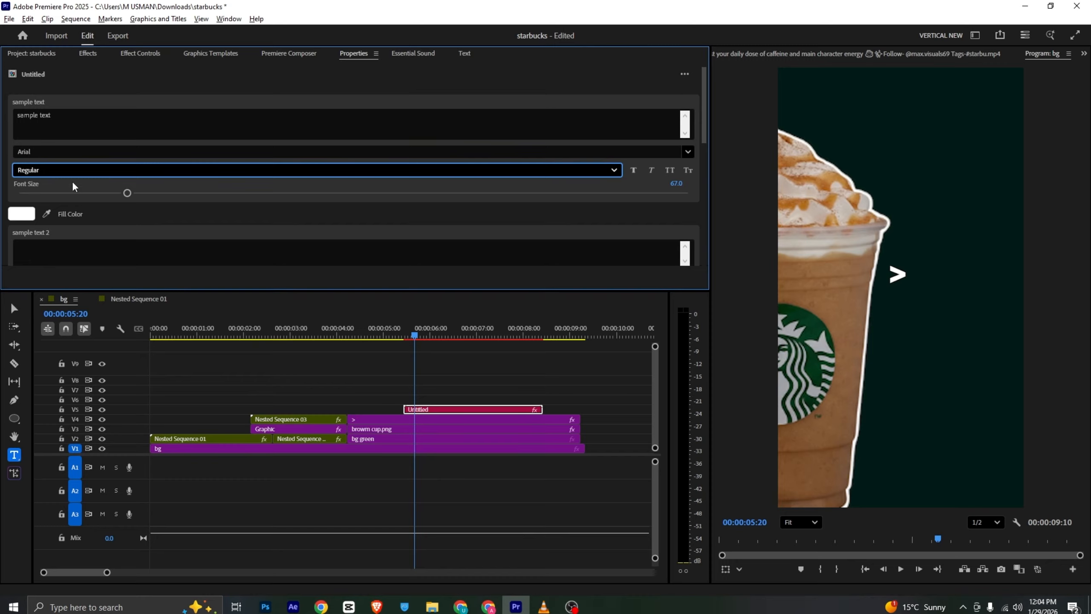
click(71, 171)
click(69, 217)
Replace the first sample text with "premium positioning" and reduce its font size to 41.3
click(69, 120)
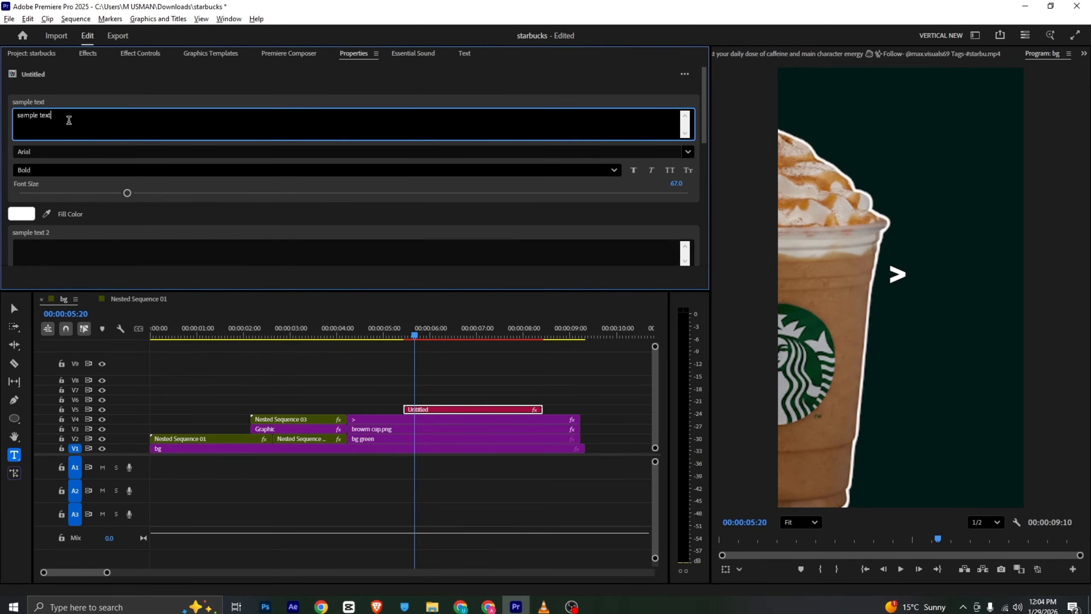
text(premium positioning)
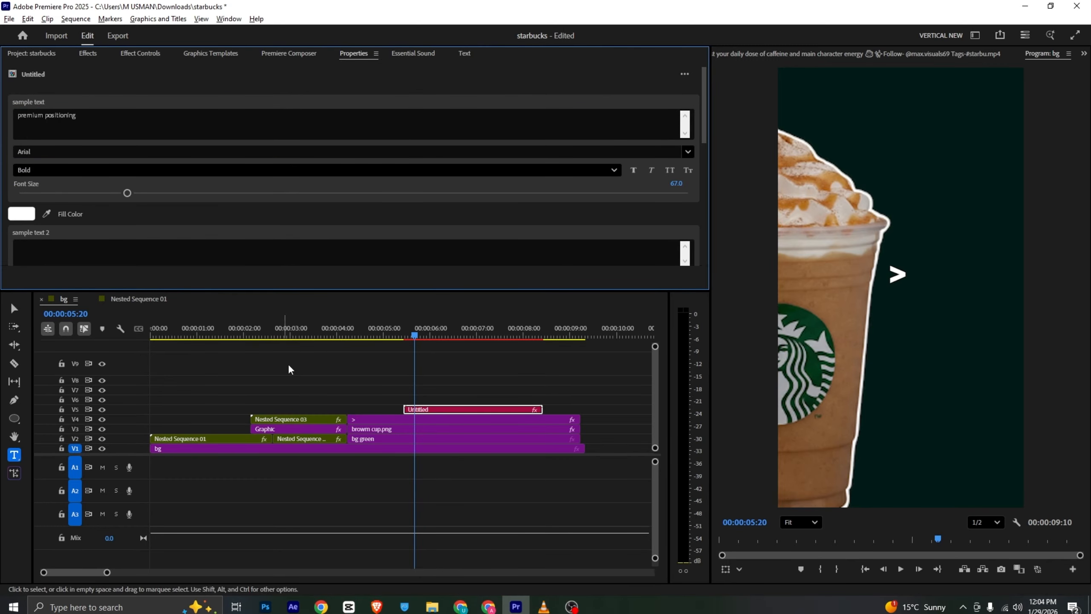
mouse_move(419, 328)
mouse_down()
mouse_move(469, 329)
mouse_move(434, 329)
mouse_up()
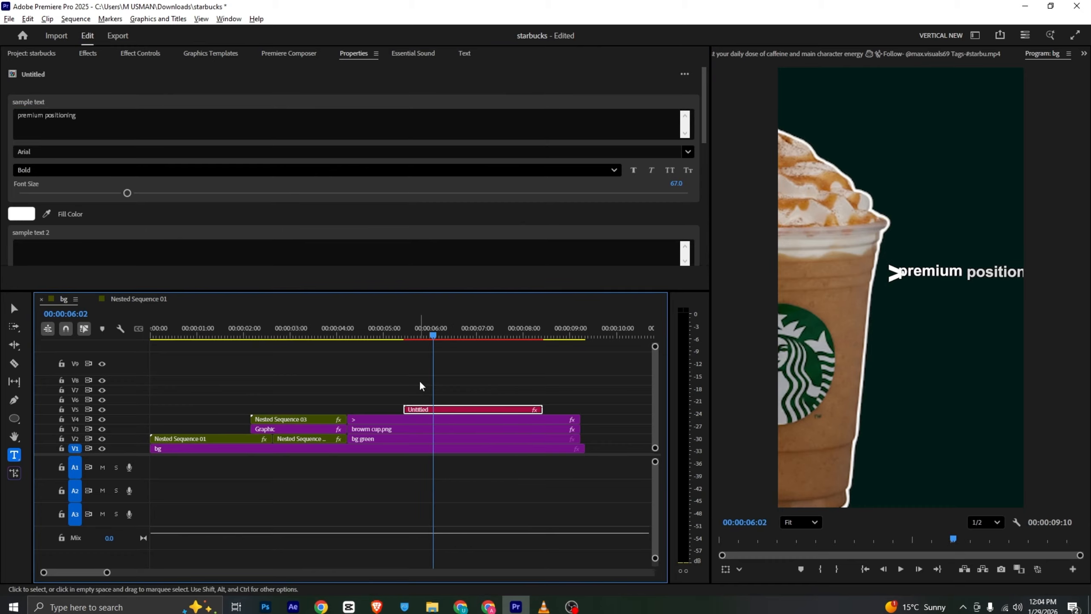
drag(126, 193, 84, 193)
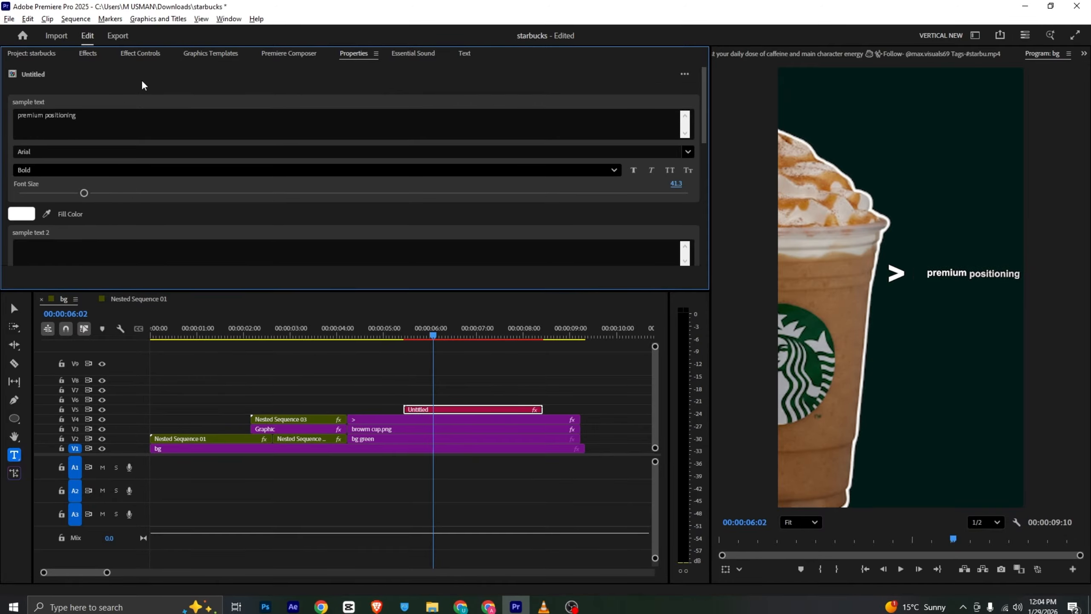
Move the premium positioning text to position 798, 957, close beside the > marker
click(972, 279)
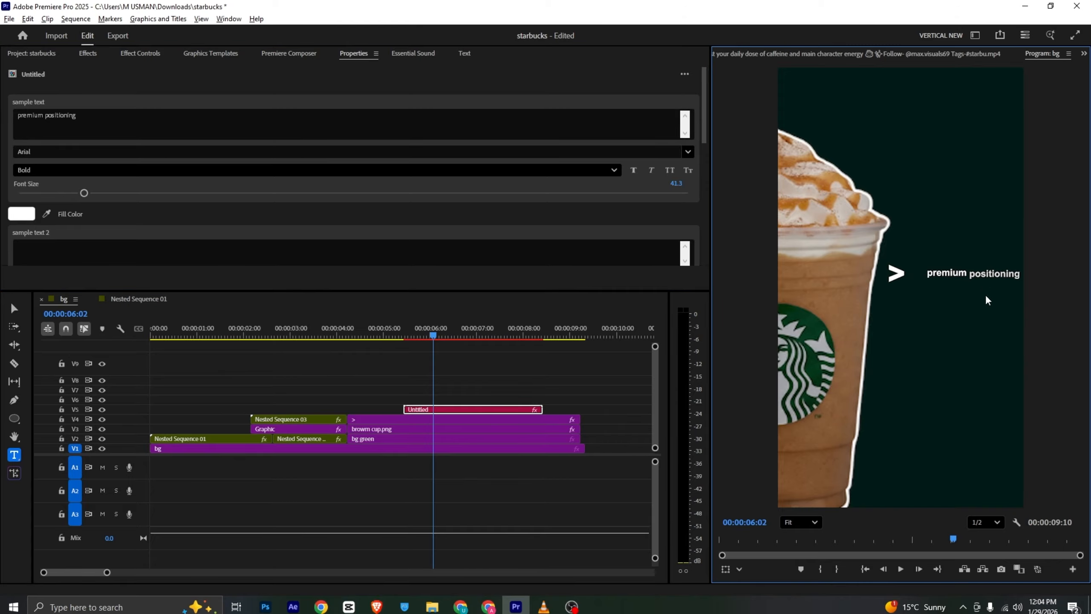
click(140, 53)
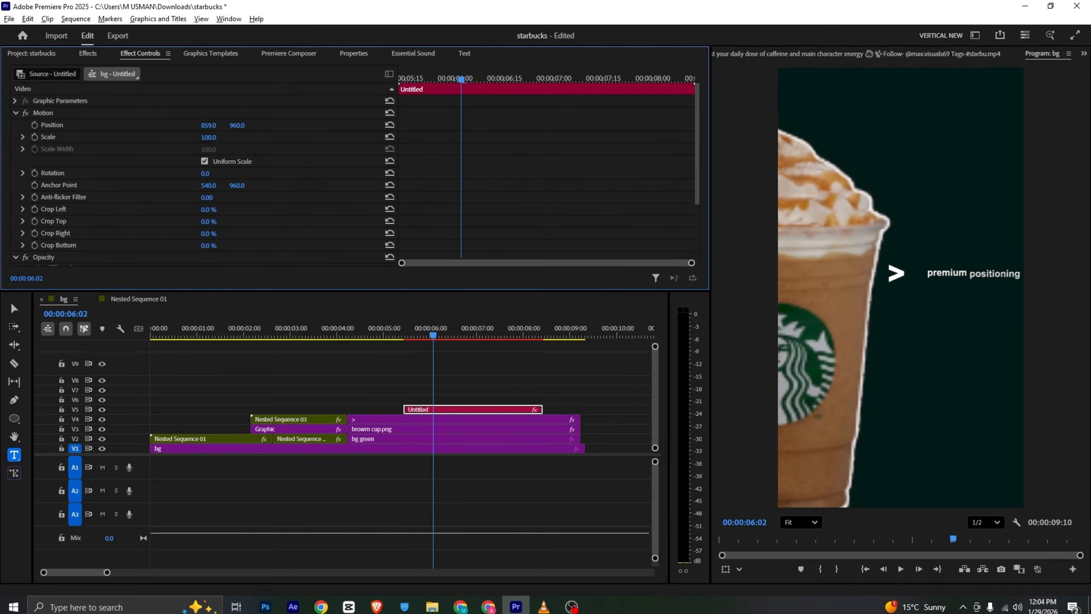
mouse_move(209, 125)
mouse_down()
mouse_move(189, 125)
mouse_move(214, 125)
mouse_up()
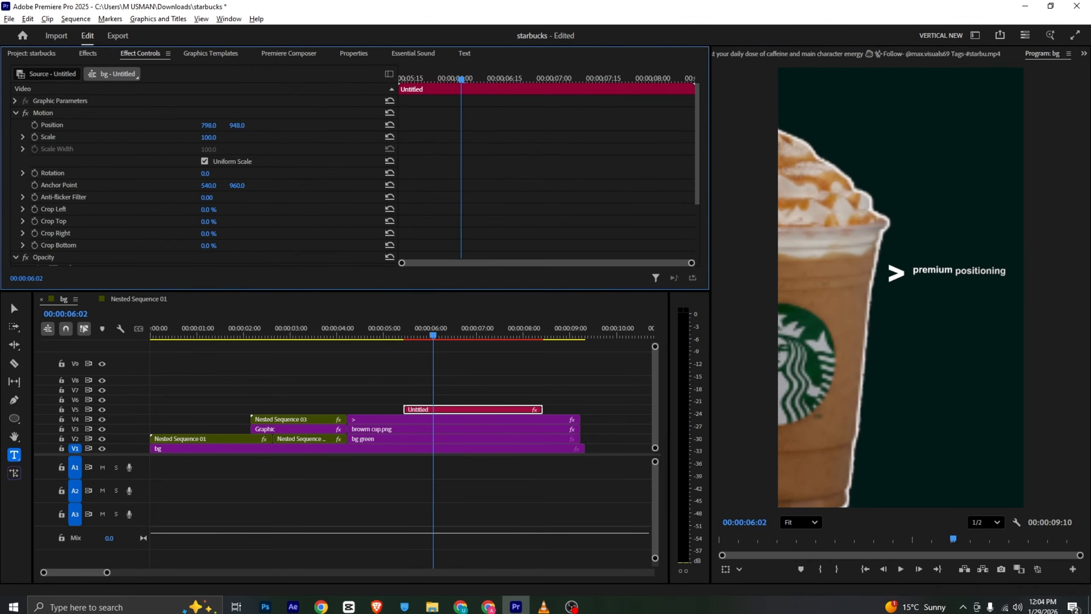
Look ahead in the reference video from the bullet scene to the pink cup scene
click(544, 606)
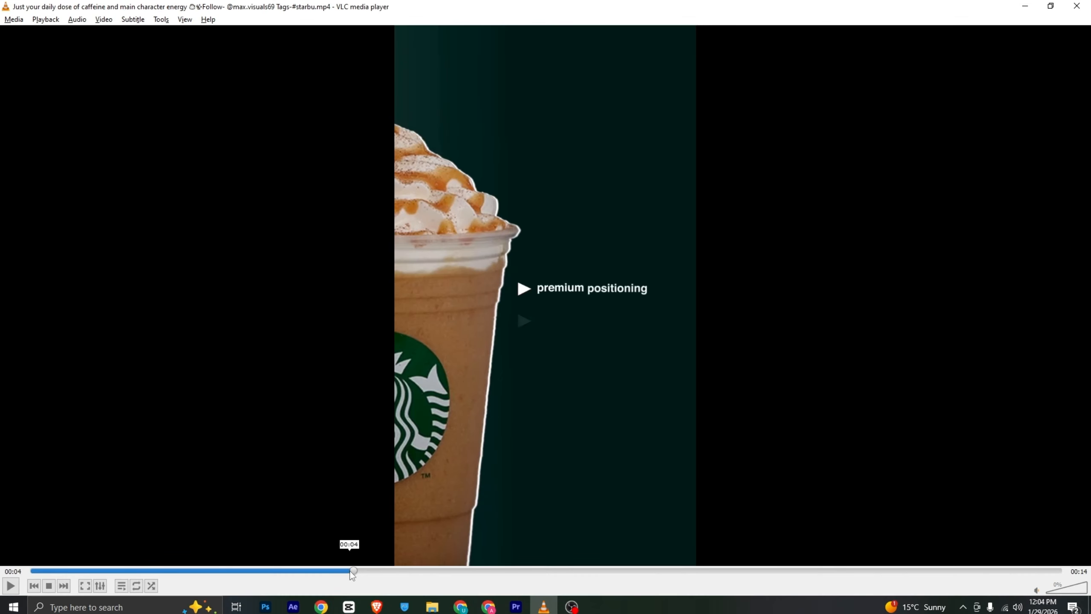
drag(358, 577, 636, 571)
click(515, 607)
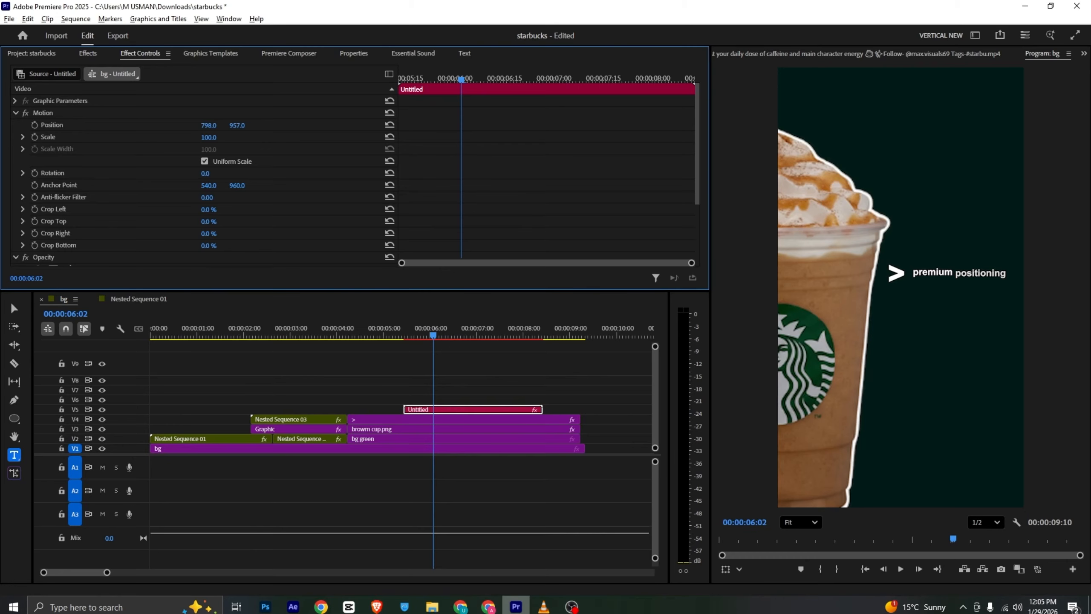
Cut the clips on V2 through V5 at 00:00:06:18 and delete the pieces after the cut
mouse_move(448, 335)
mouse_down()
mouse_move(424, 336)
mouse_move(458, 337)
mouse_up()
key(c)
click(462, 411)
click(463, 430)
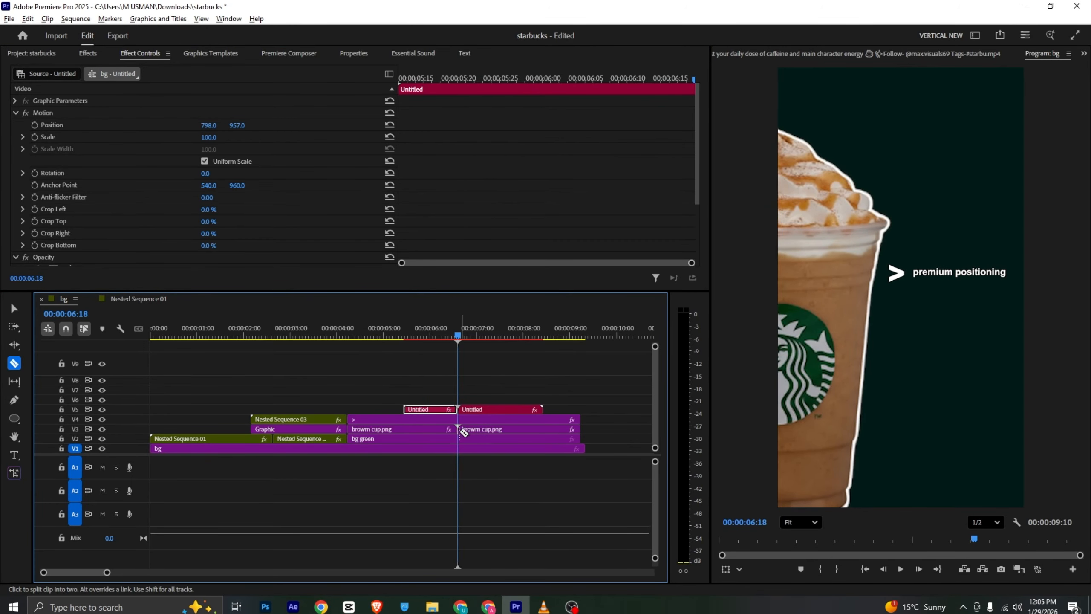
click(460, 420)
key(v)
drag(476, 390, 482, 428)
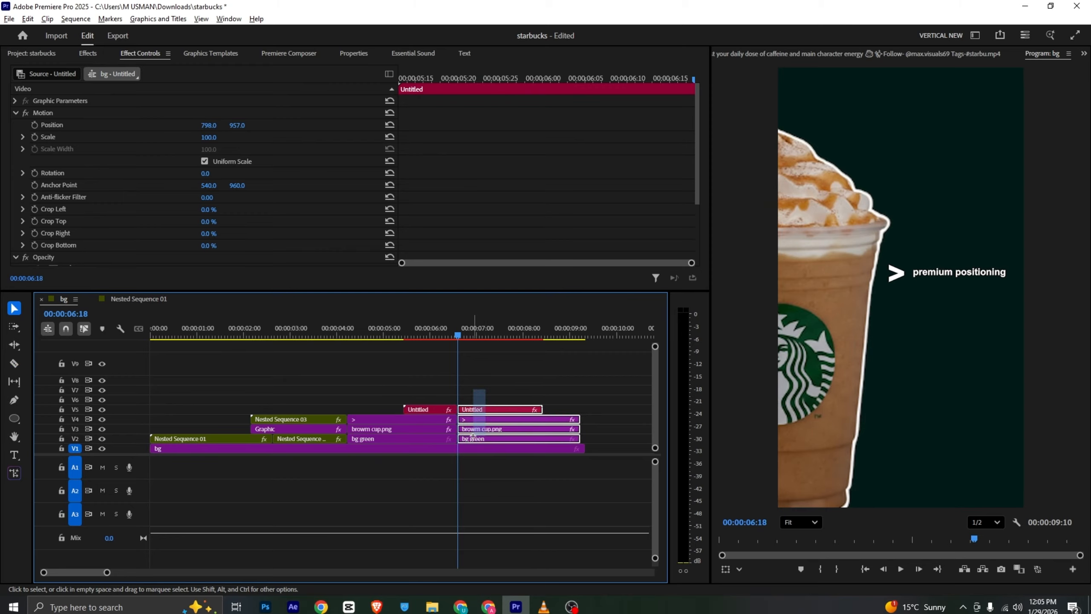
key(Delete)
Extend the bg clip on V1 to 00:00:14:05 and check the pink cup scene in the reference video
drag(584, 449, 641, 449)
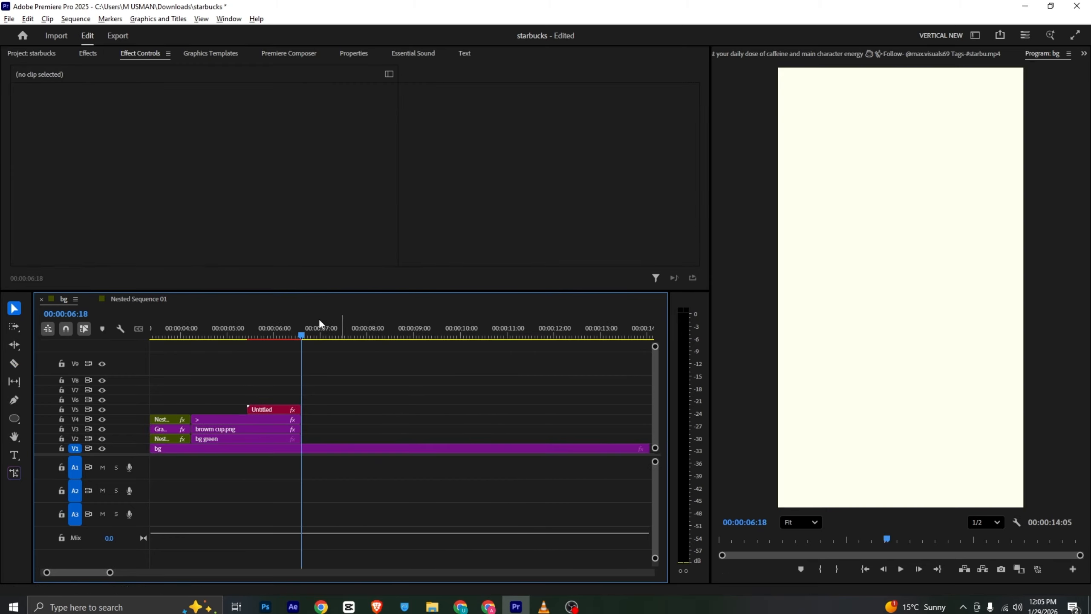
key(alt+Tab)
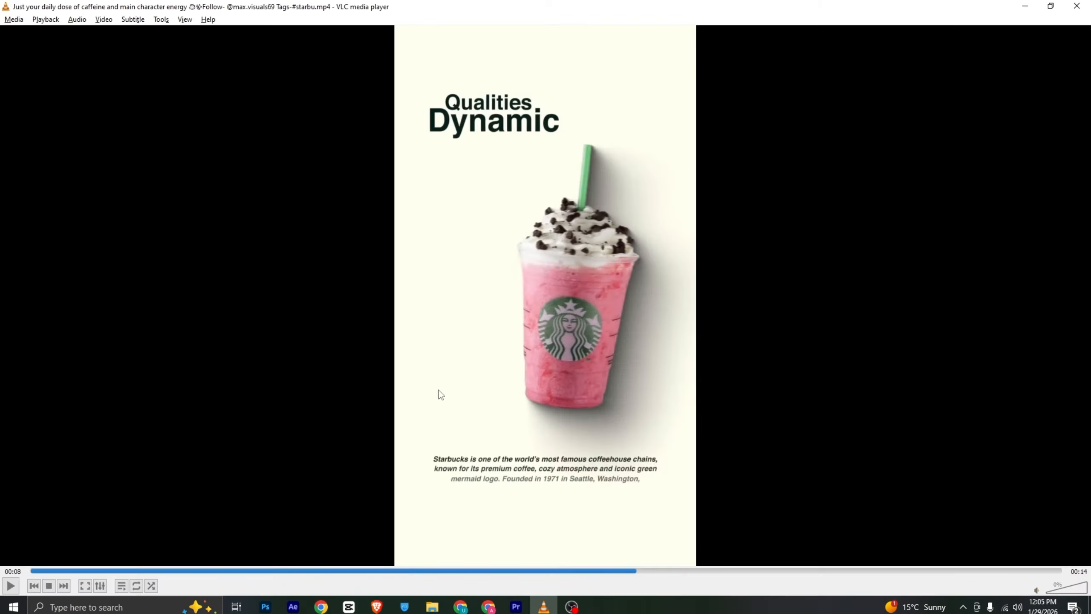
key(alt+Tab)
key(alt+Tab)
key(alt+Tab)
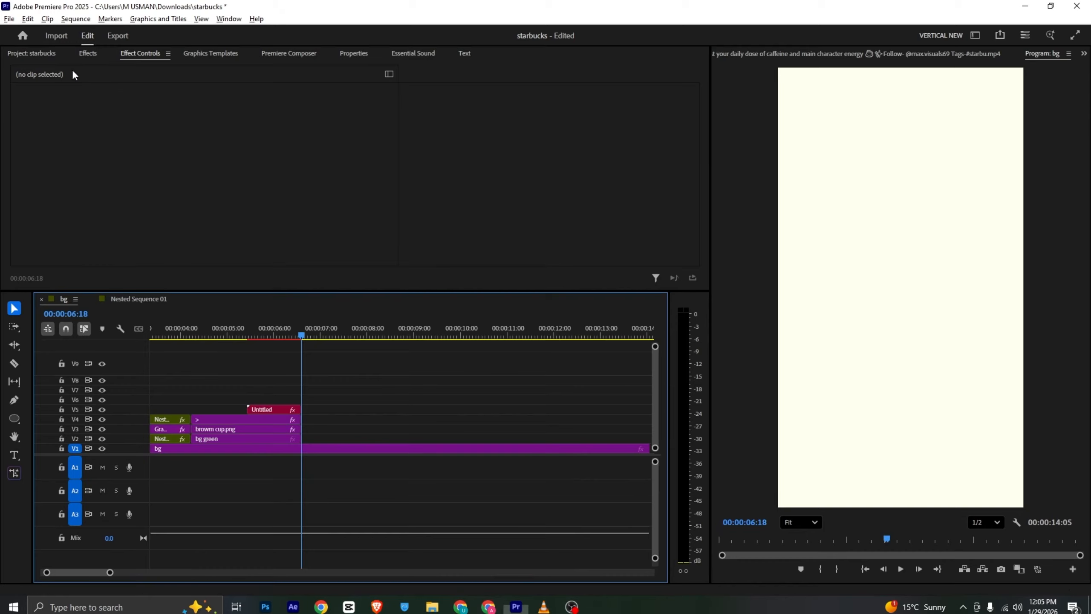
Place pink cup.png on V2 at 00:00:06:18 and set its scale to 238
click(46, 54)
scroll(90, 158, up, 2)
drag(77, 150, 311, 439)
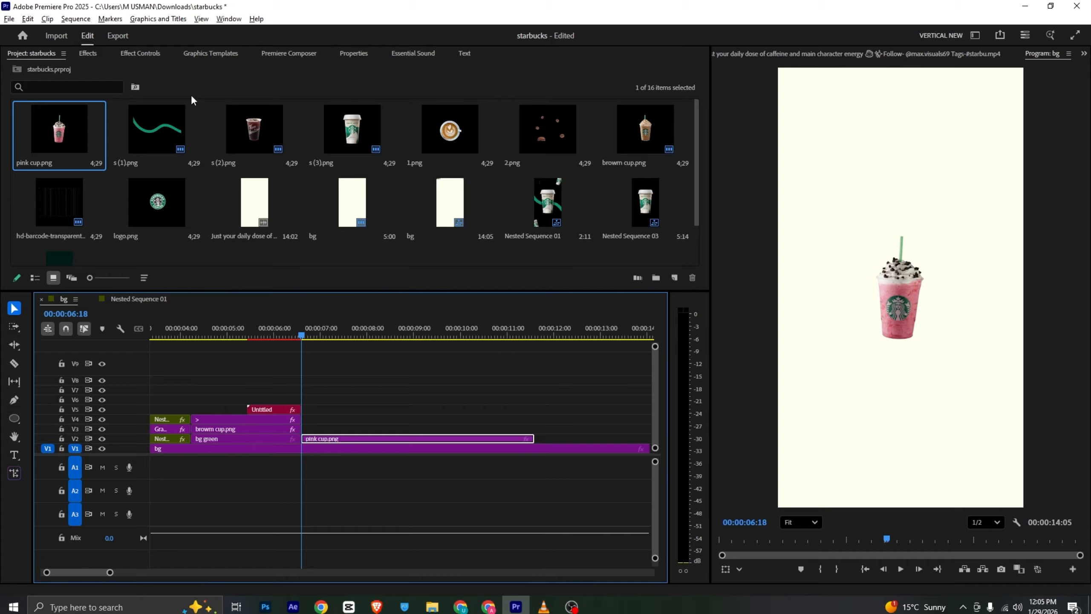
click(140, 58)
drag(209, 127, 215, 129)
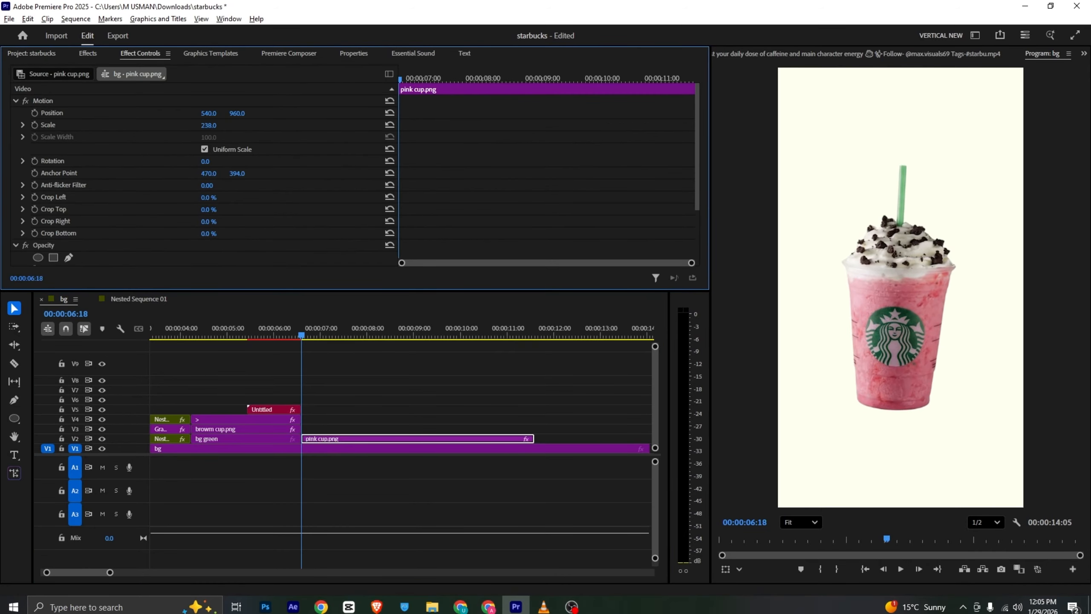
Check the cup's placement and motion in the reference video, then move the pink cup to position 572, 960
key(alt+Tab)
key(alt+Tab)
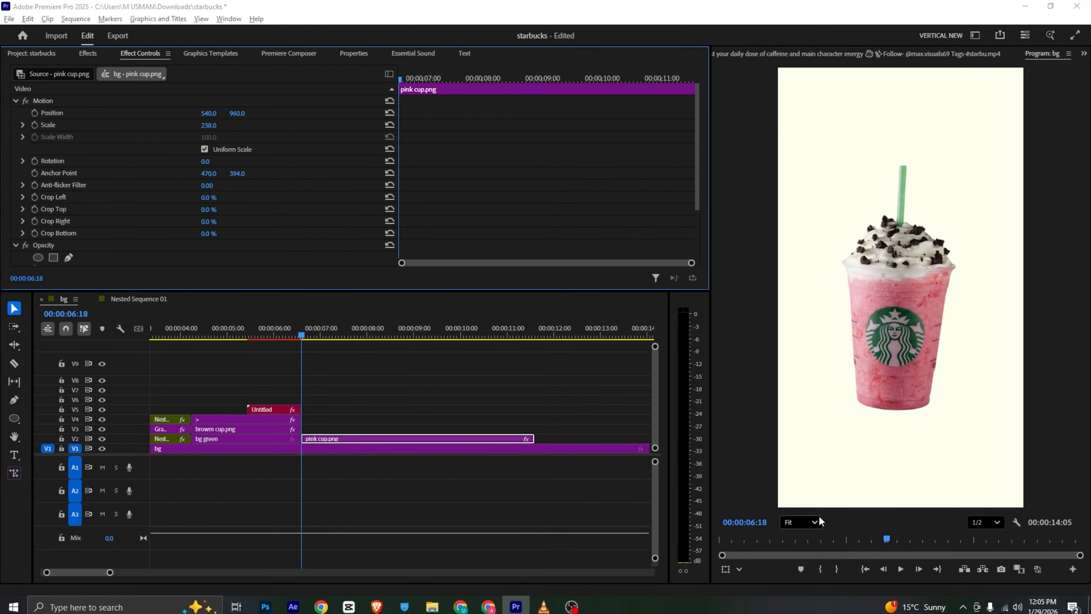
key(alt+Tab)
mouse_move(651, 572)
mouse_down()
mouse_move(681, 572)
mouse_move(665, 574)
mouse_up()
key(alt+Tab)
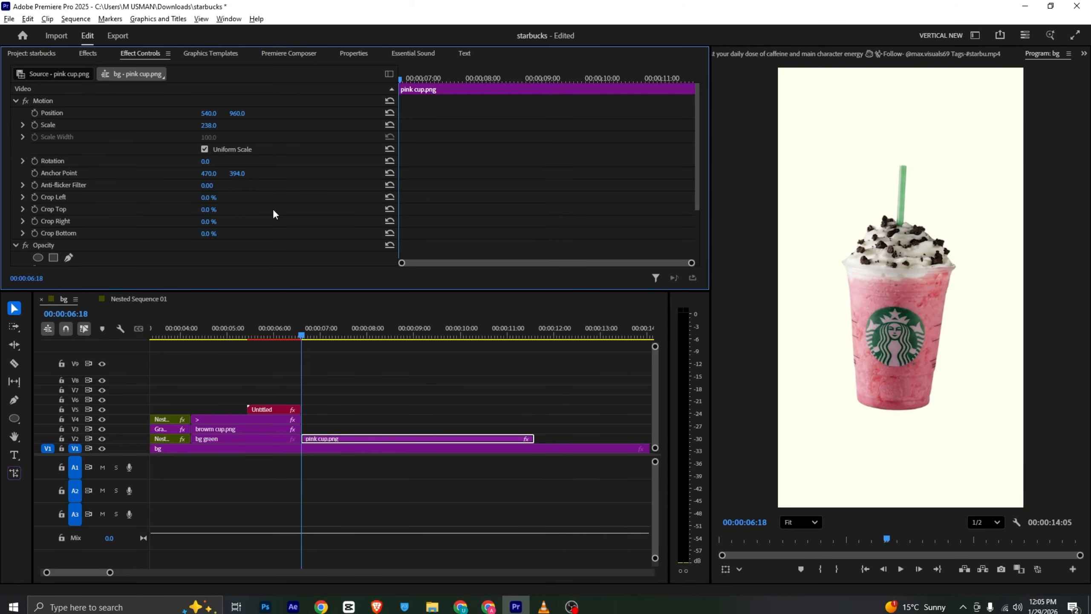
drag(212, 112, 226, 113)
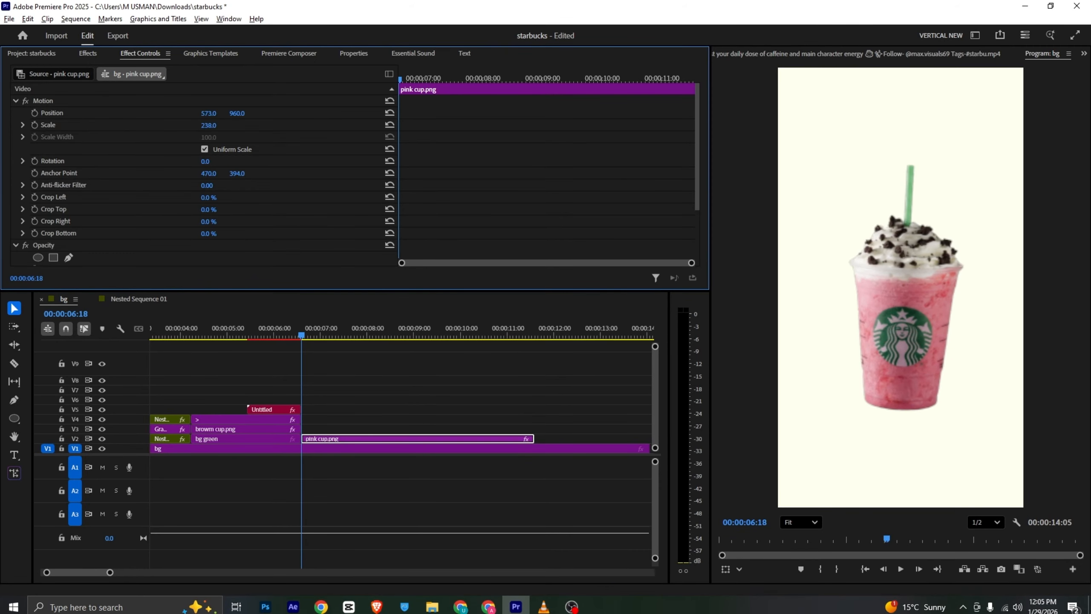
Keyframe the pink cup from position 1689, 960 and rotation 21° at 00:00:06:18 to 572, 960 and 0° shortly after 00:00:08:00, and preview it
click(35, 113)
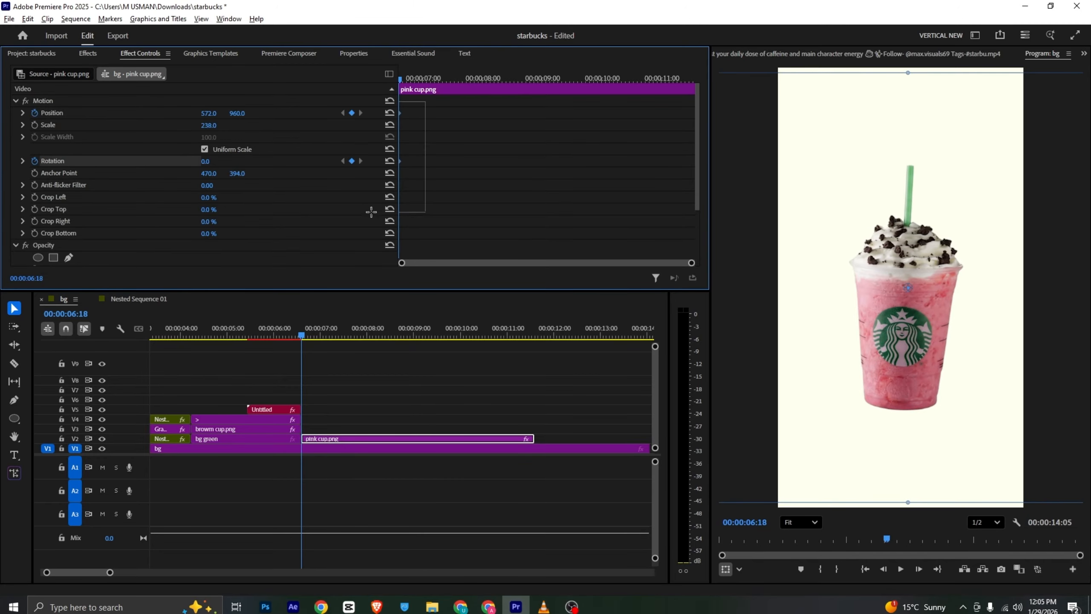
drag(405, 164, 479, 163)
drag(207, 113, 841, 114)
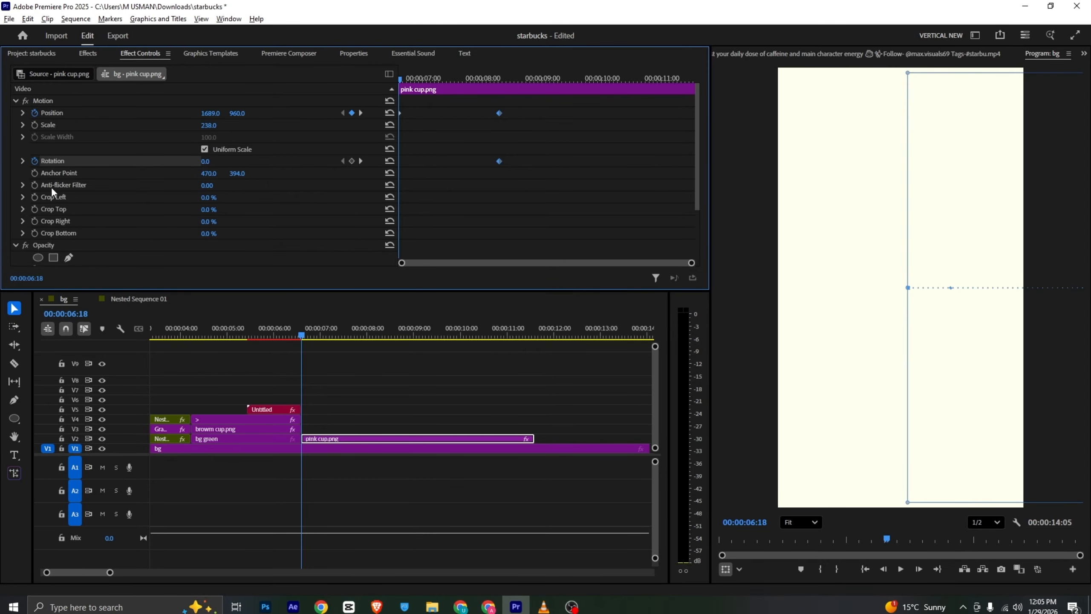
drag(207, 163, 215, 163)
key(alt+Tab)
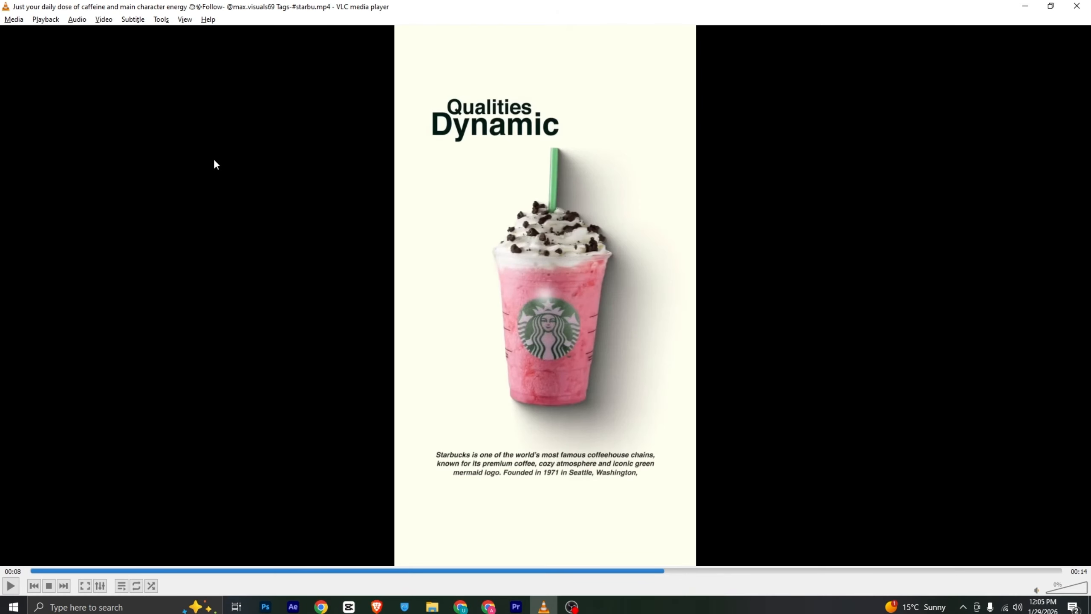
key(alt+Tab)
key(space)
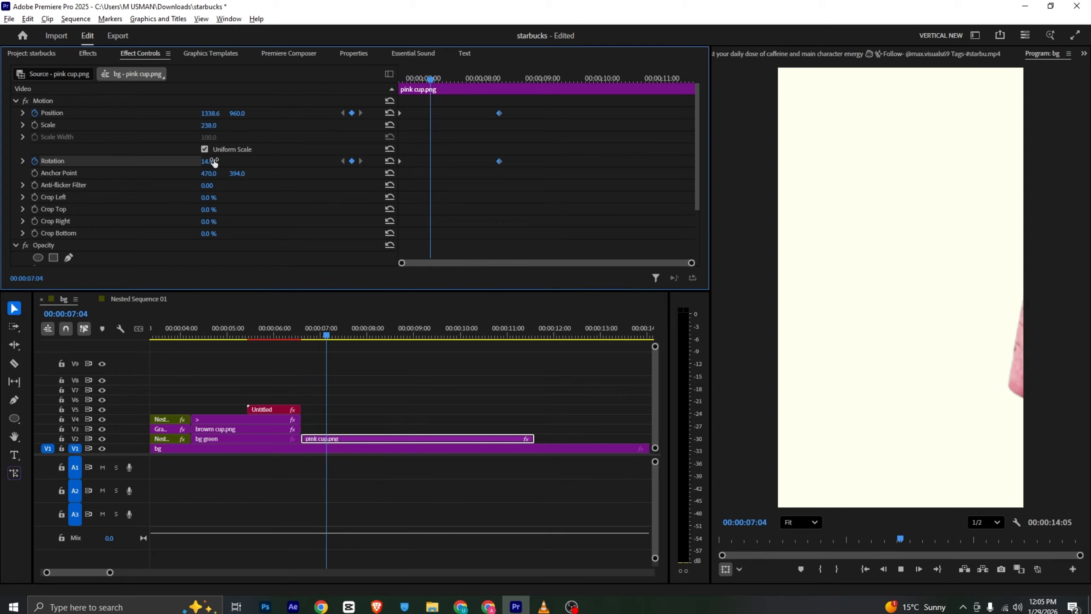
key(space)
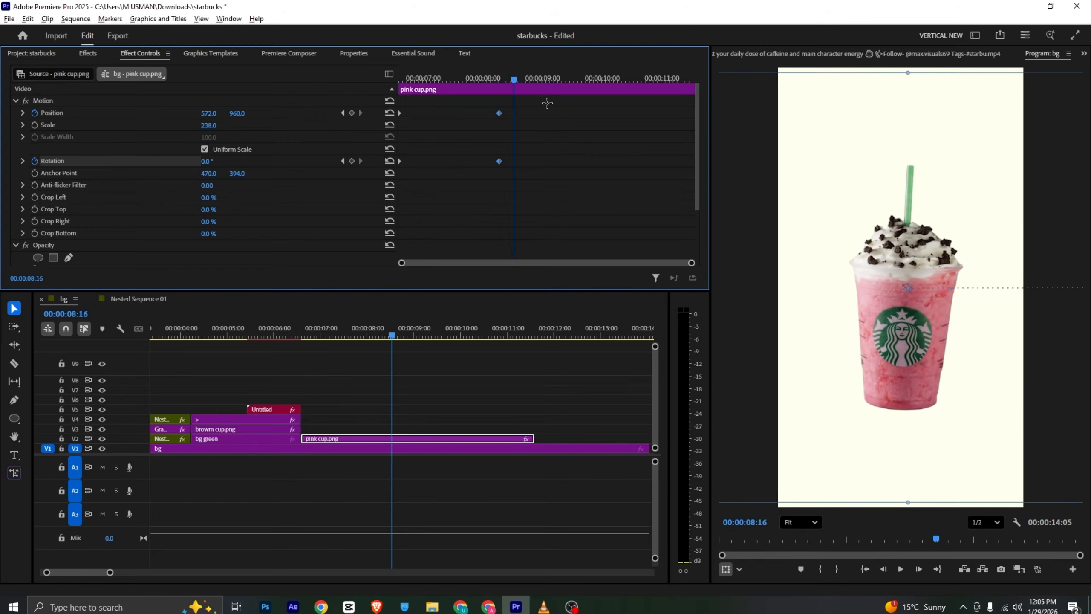
Ease all position and rotation keyframes of the pink cup and return the playhead to 00:00:06:18
right_click(499, 161)
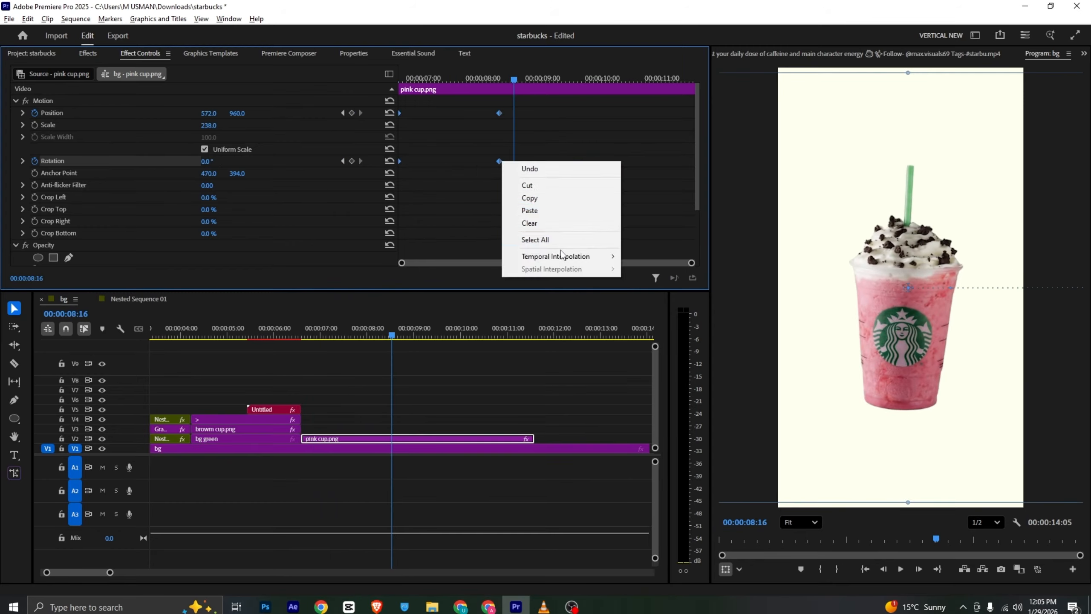
mouse_move(559, 257)
click(650, 323)
drag(514, 79, 364, 73)
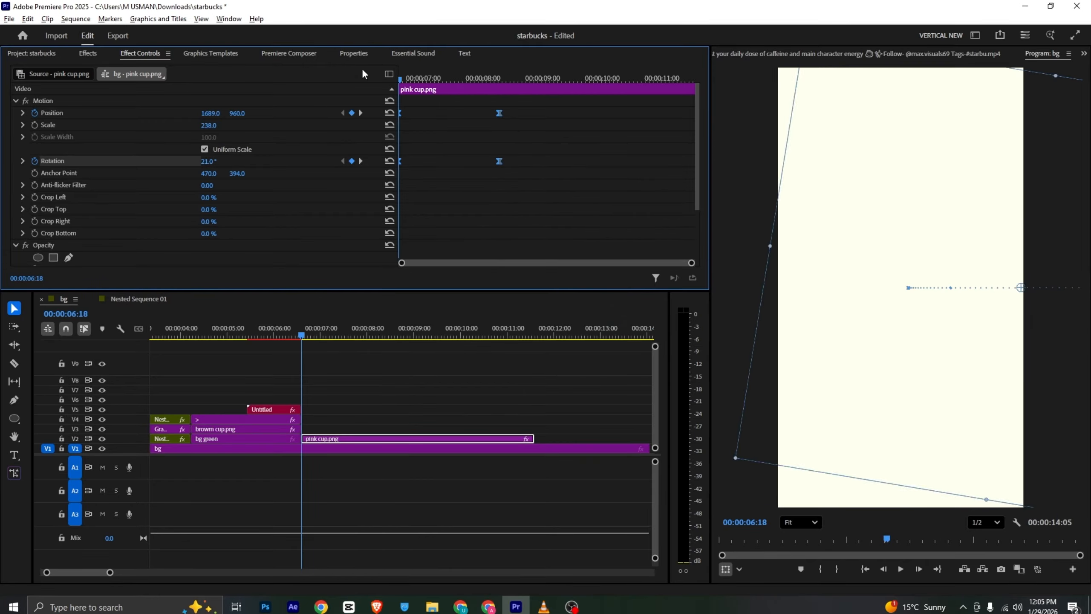
Lengthen the outgoing ease of the pink cup's first position keyframe in its velocity graph and preview the motion
click(22, 113)
drag(410, 137, 413, 165)
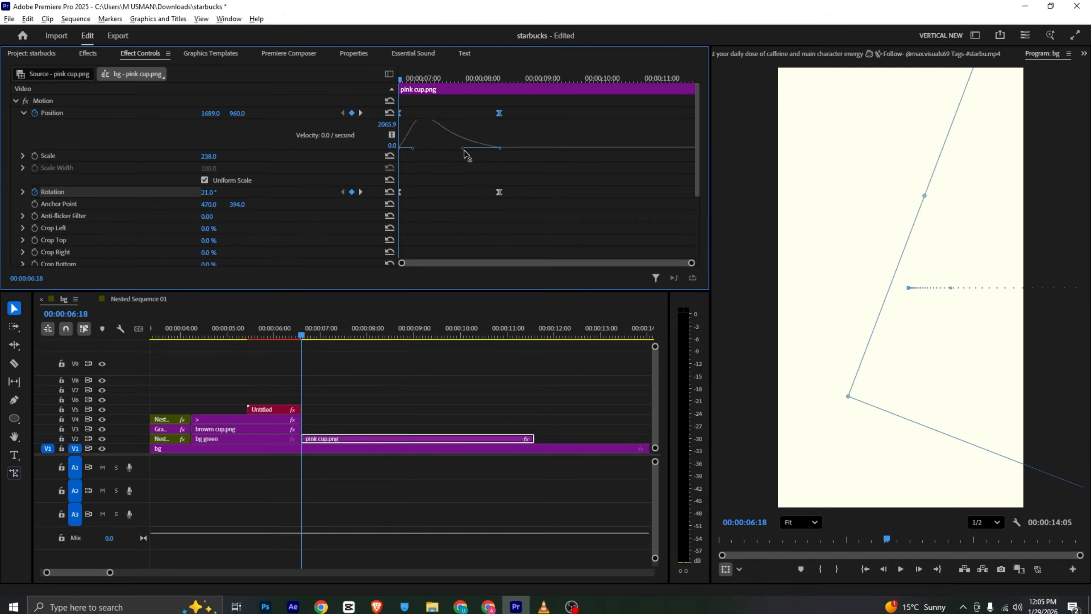
drag(428, 82, 315, 91)
key(space)
Compare the pink cup's entrance motion with the reference video around 00:08
key(alt+Tab)
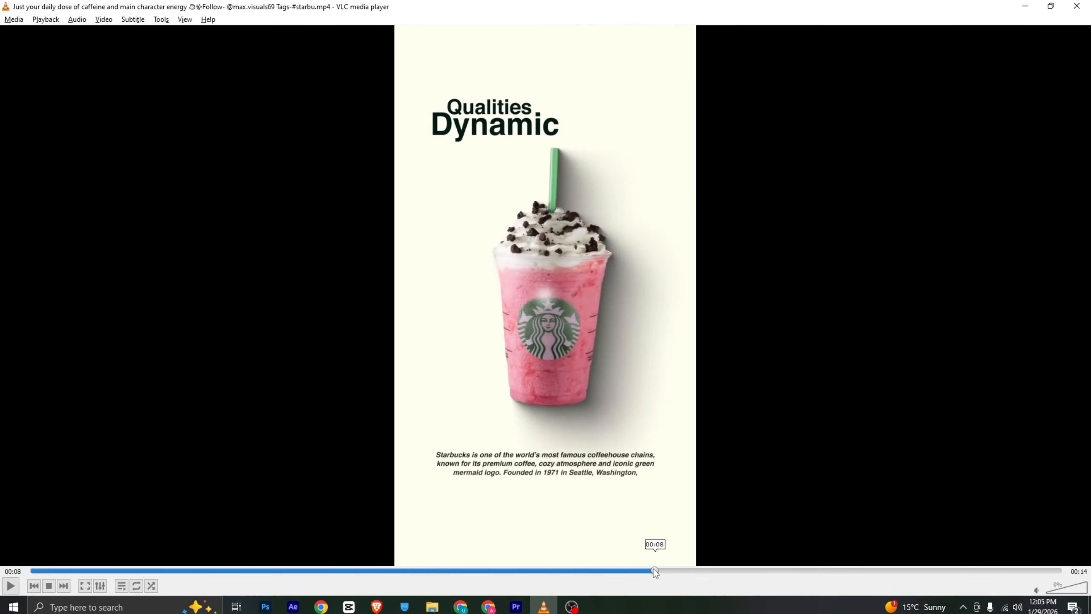
mouse_move(655, 573)
mouse_down()
mouse_move(612, 571)
mouse_move(678, 581)
mouse_move(659, 580)
mouse_up()
click(516, 606)
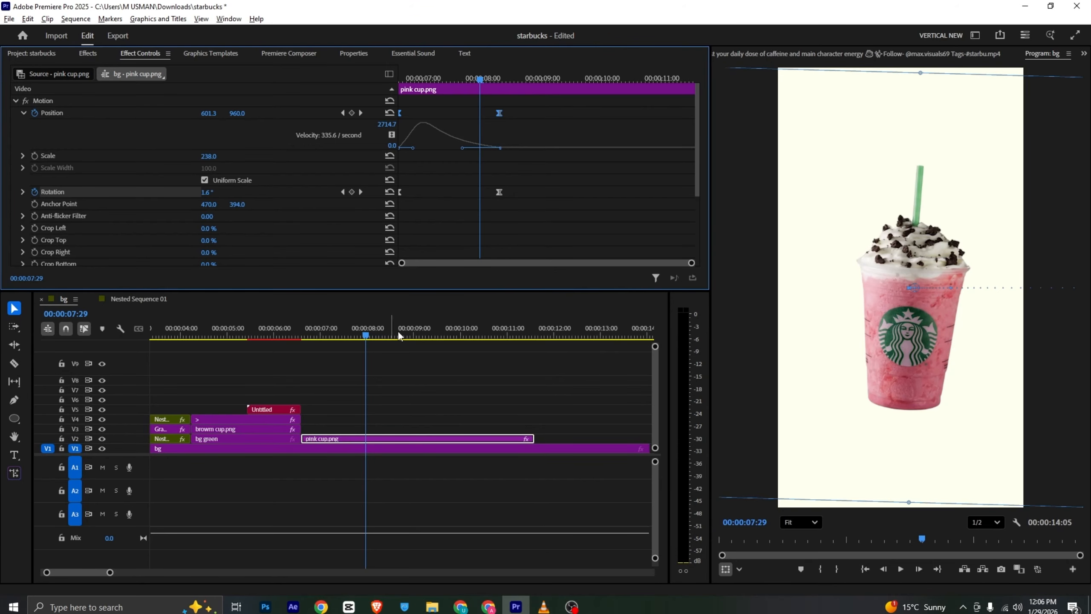
drag(449, 82, 463, 108)
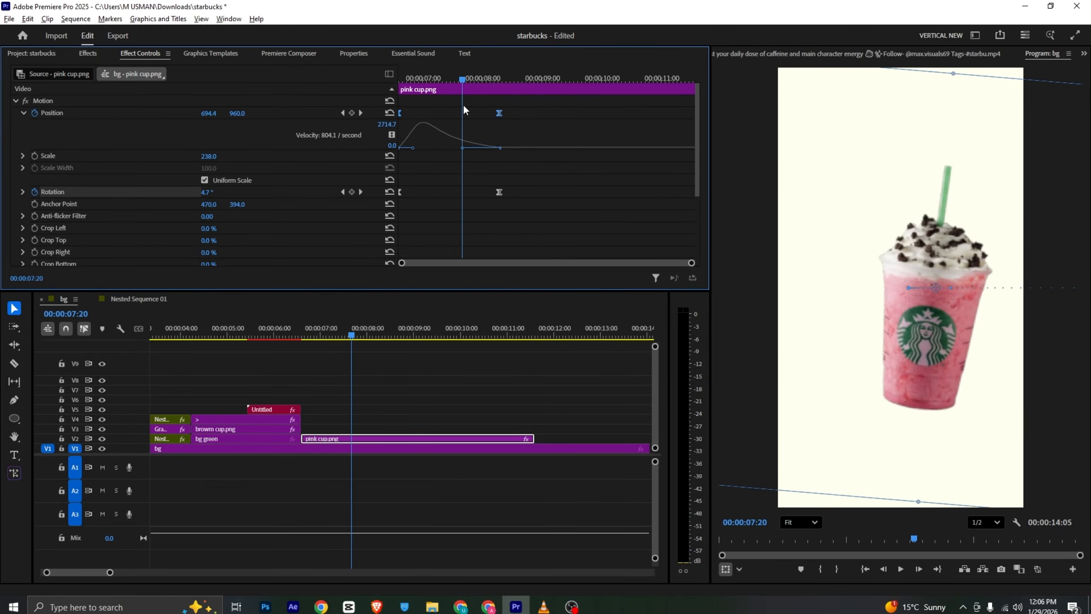
Nest the pink cup.png clip, keeping the name Nested Sequence 04
right_click(407, 437)
click(533, 311)
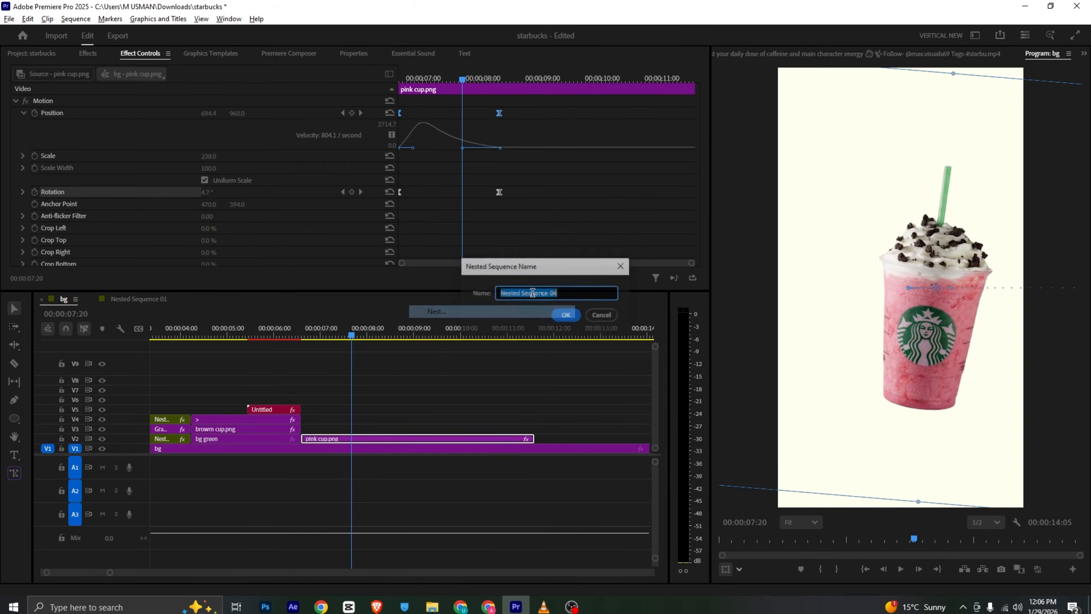
click(565, 314)
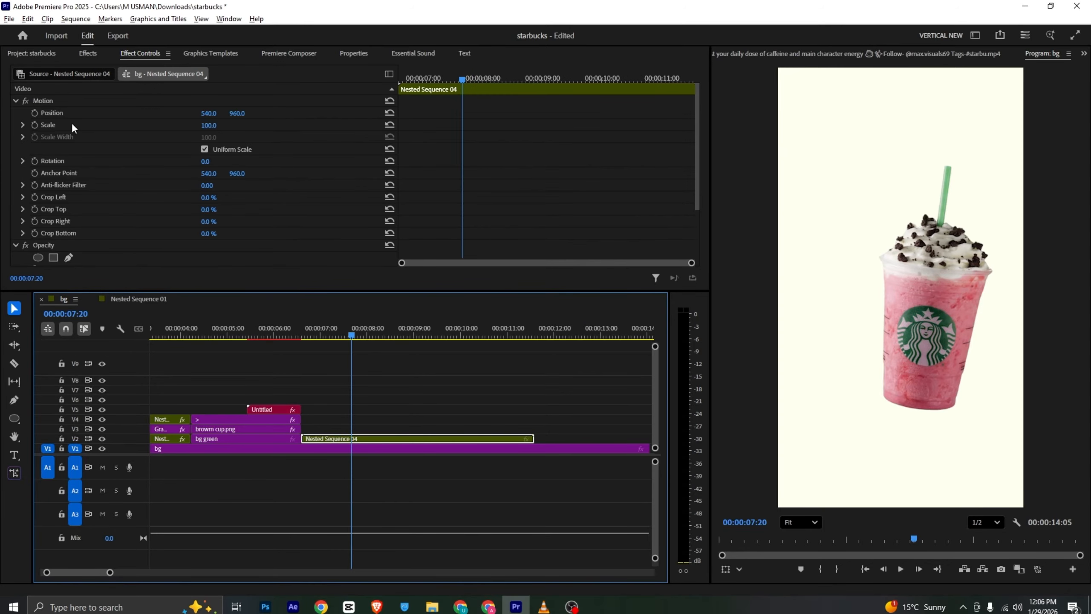
Keyframe Nested Sequence 04's scale from its start at 00:00:06:18 to 100 shortly after 00:00:07:00, and preview it
click(35, 124)
drag(416, 78, 162, 151)
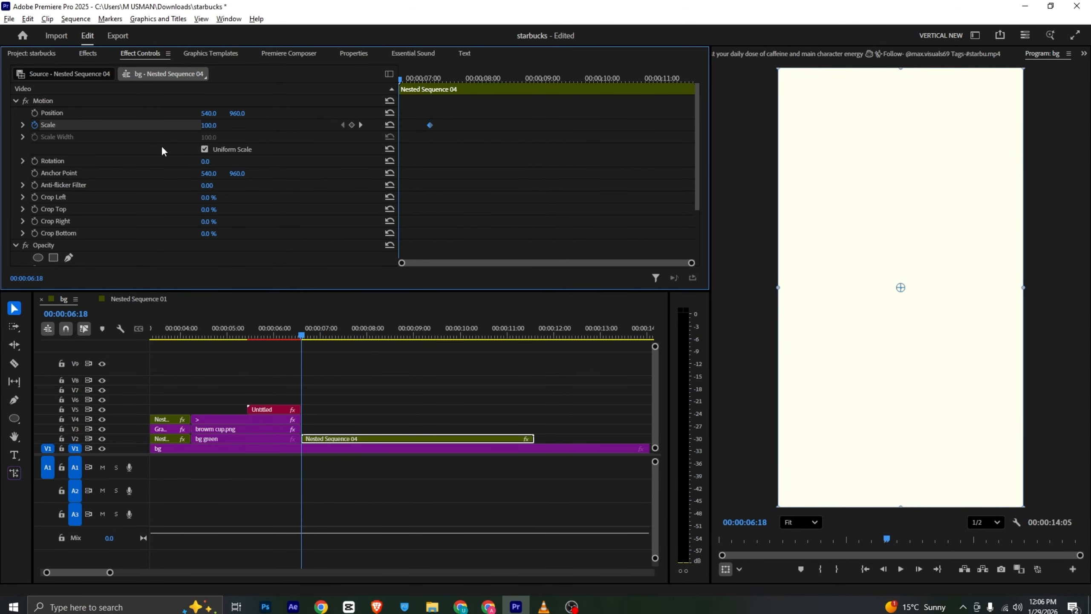
key(space)
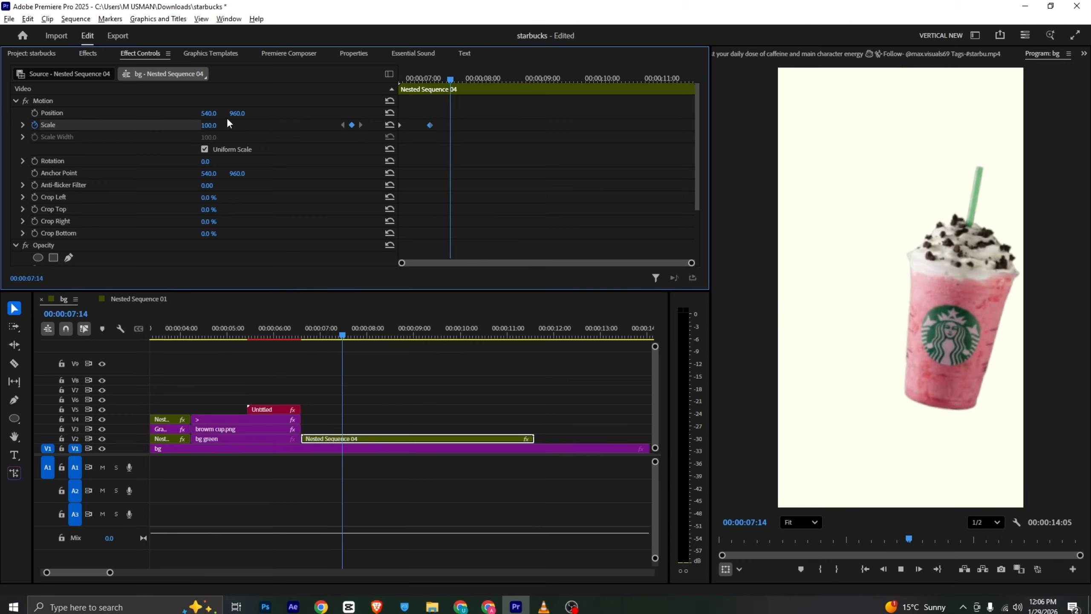
Check the next transition in the reference video and inspect Nested Sequence 01 and the bg sequence clips for a reusable graphic
click(542, 608)
click(516, 606)
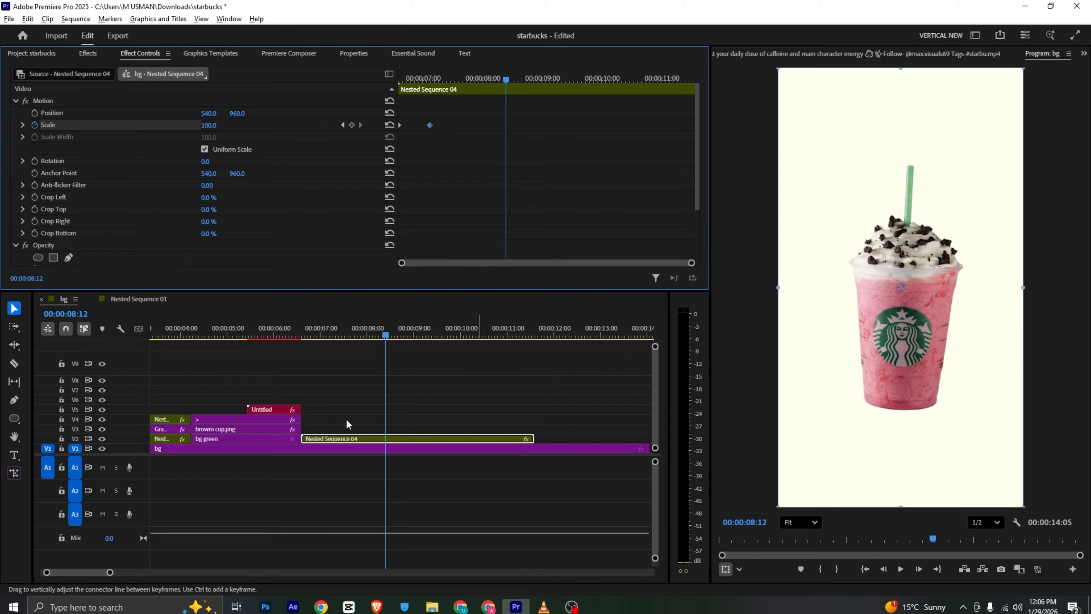
click(134, 299)
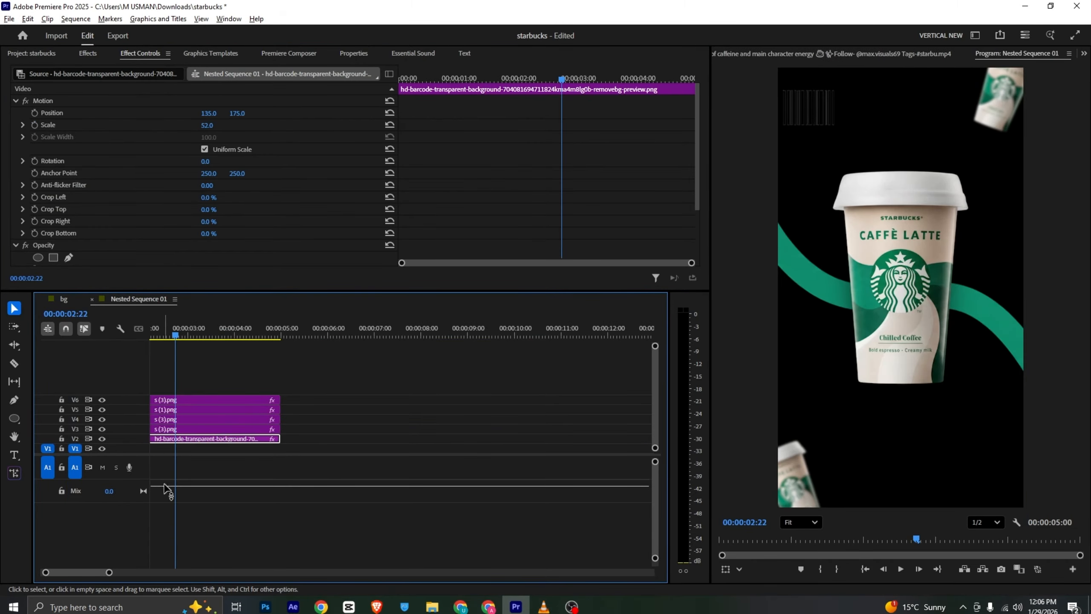
drag(83, 571, 45, 523)
click(69, 299)
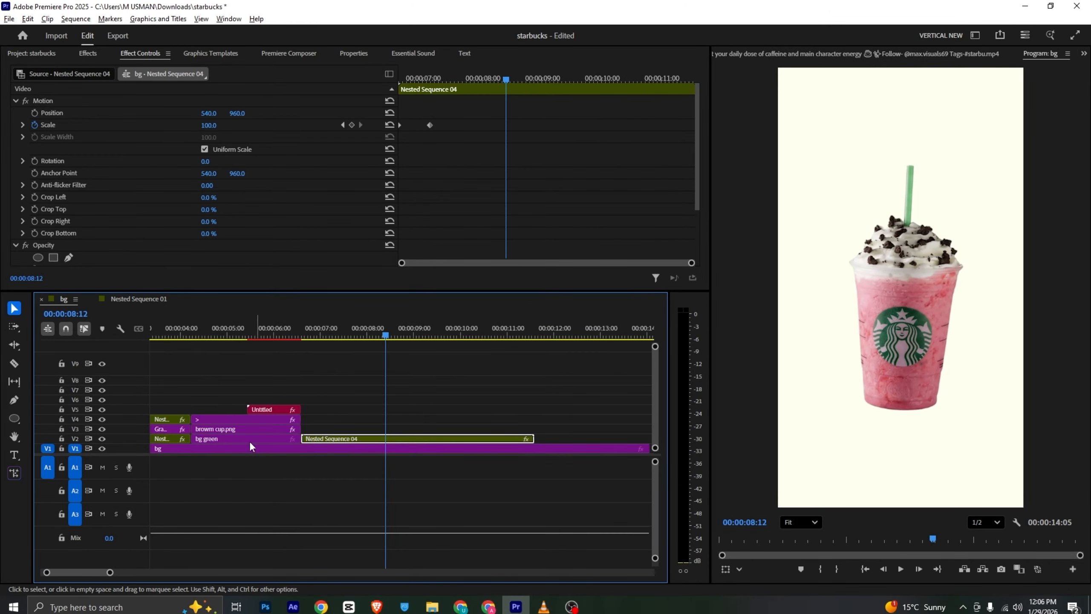
click(263, 440)
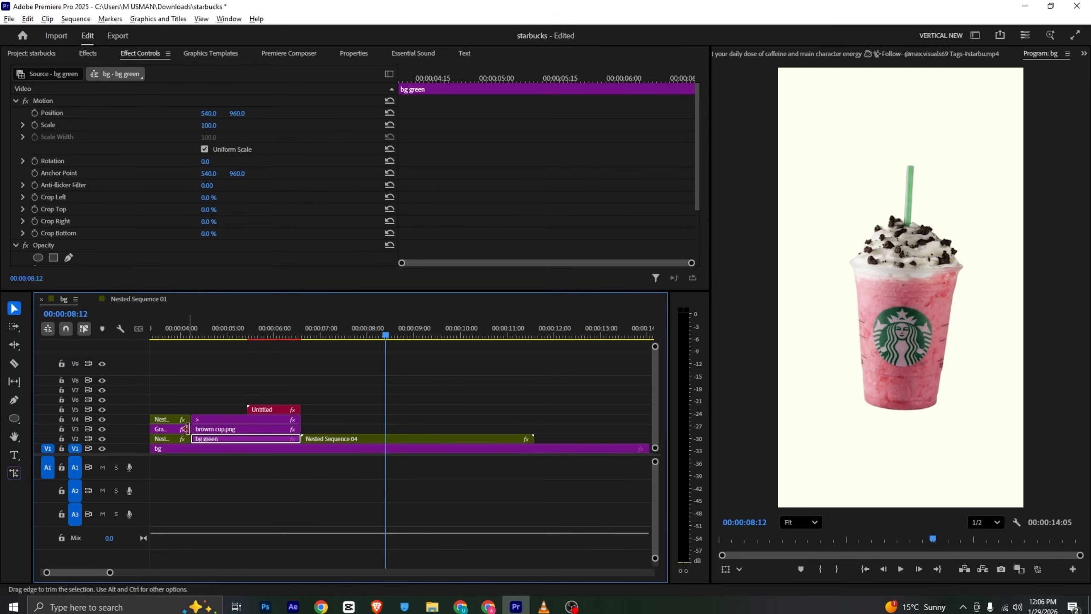
click(341, 440)
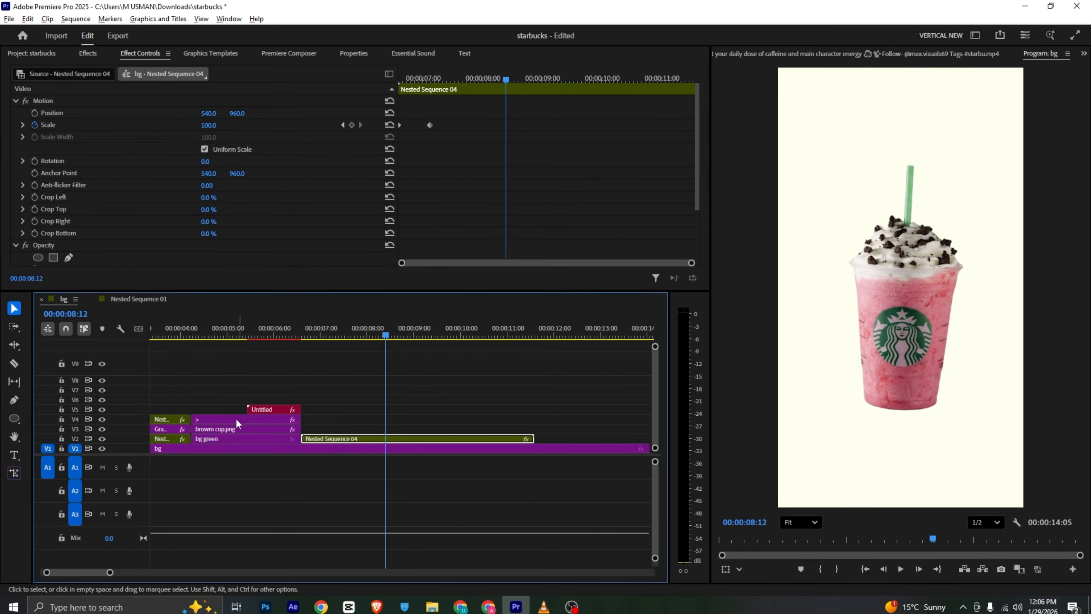
Duplicate the animated Graphic clip on V3 and place the copy above Nested Sequence 04, starting at 00:00:08:12
scroll(224, 325, up, 3)
click(309, 330)
drag(303, 428, 511, 434)
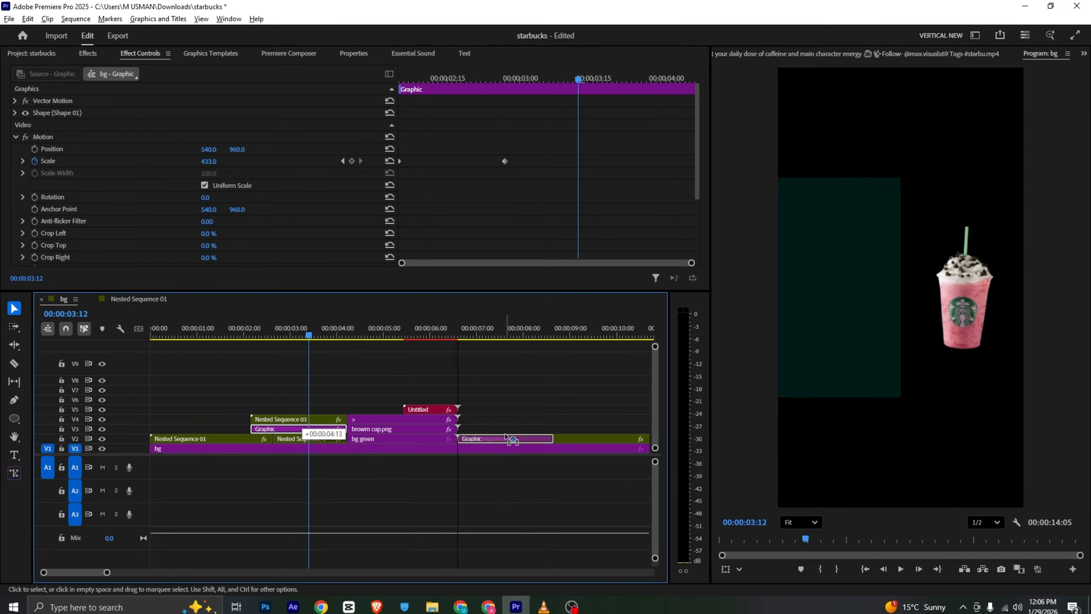
drag(460, 341, 537, 370)
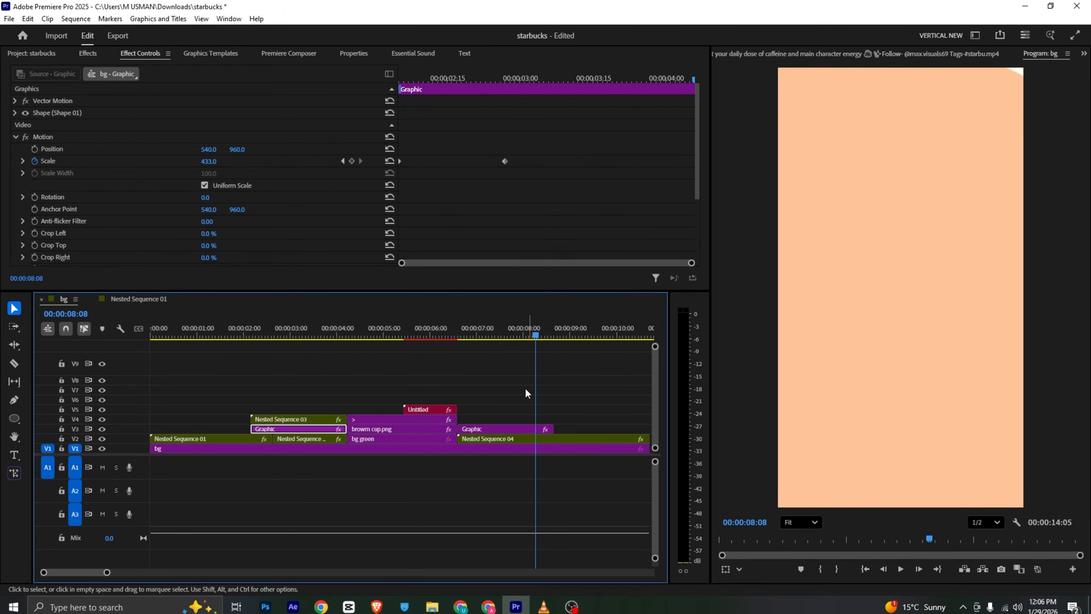
drag(525, 428, 554, 429)
click(542, 333)
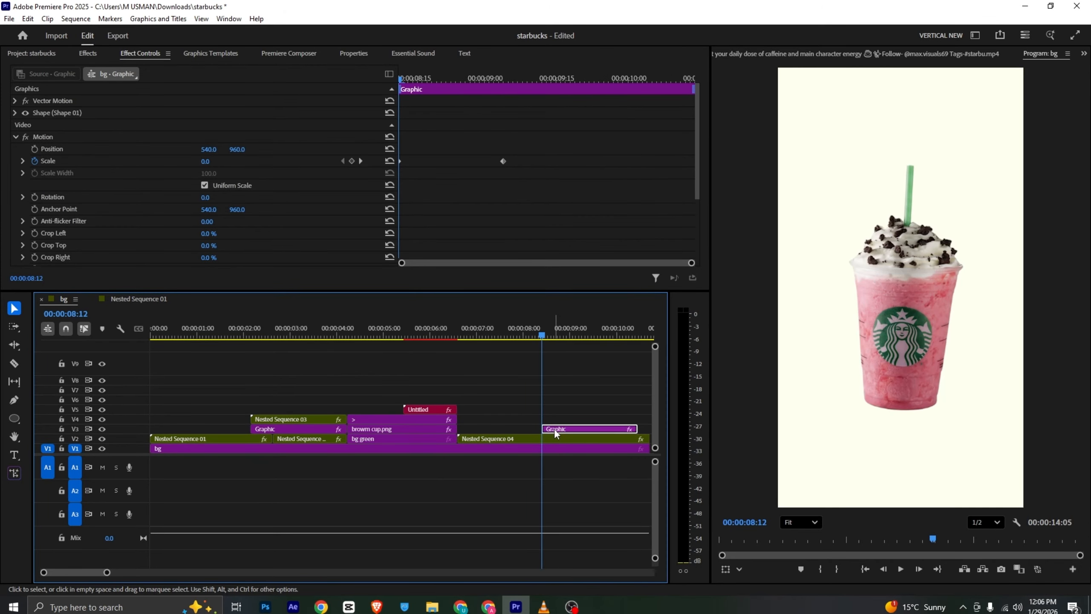
Change the fill of Shape 01 in the duplicated graphic to white, FFFFFF, and preview the transition
click(353, 54)
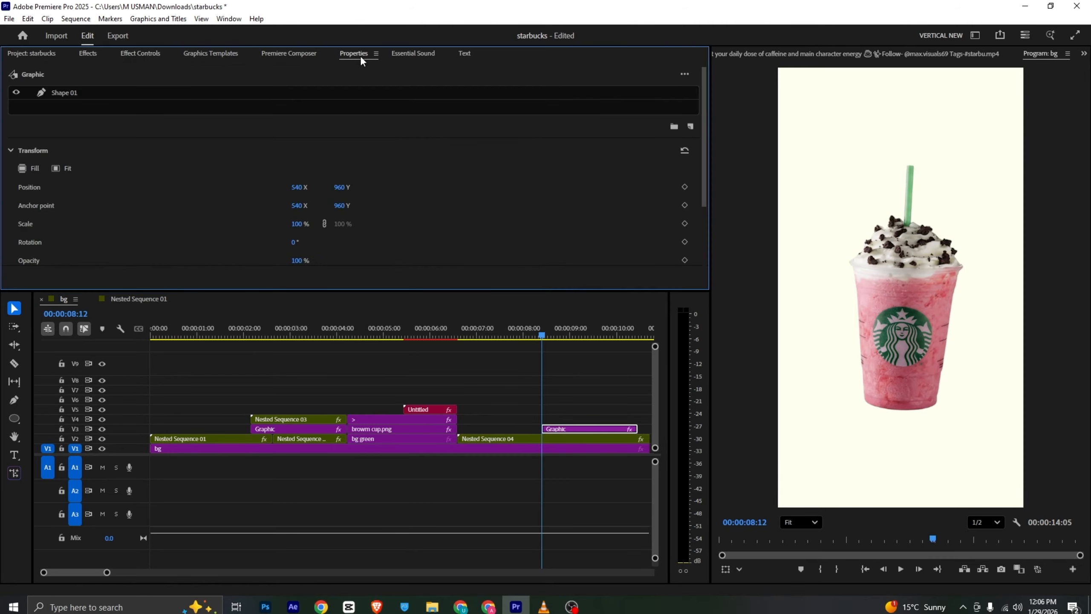
click(57, 89)
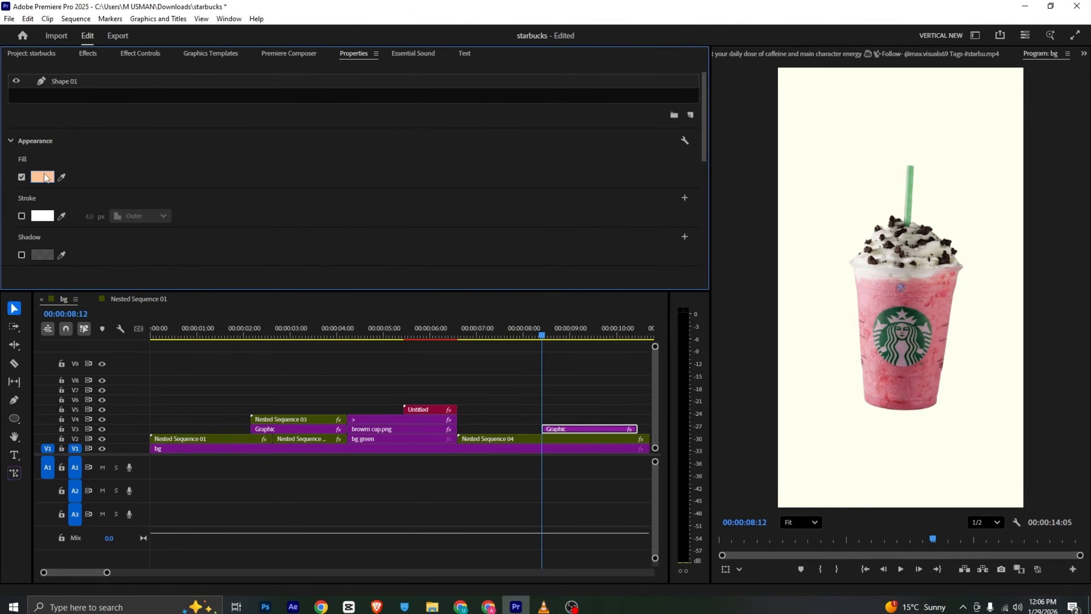
click(42, 177)
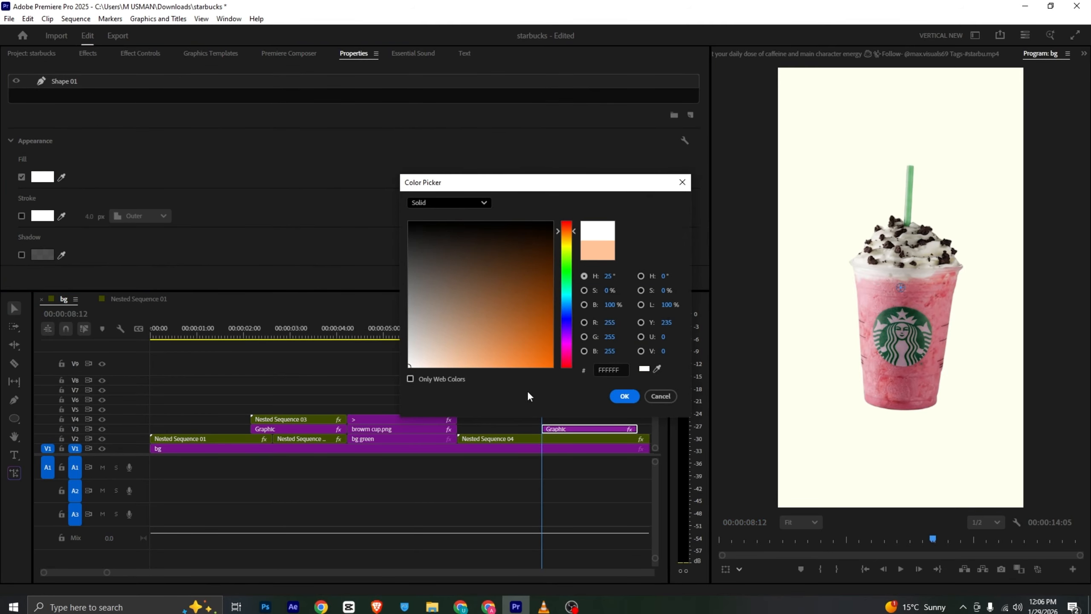
click(624, 396)
key(space)
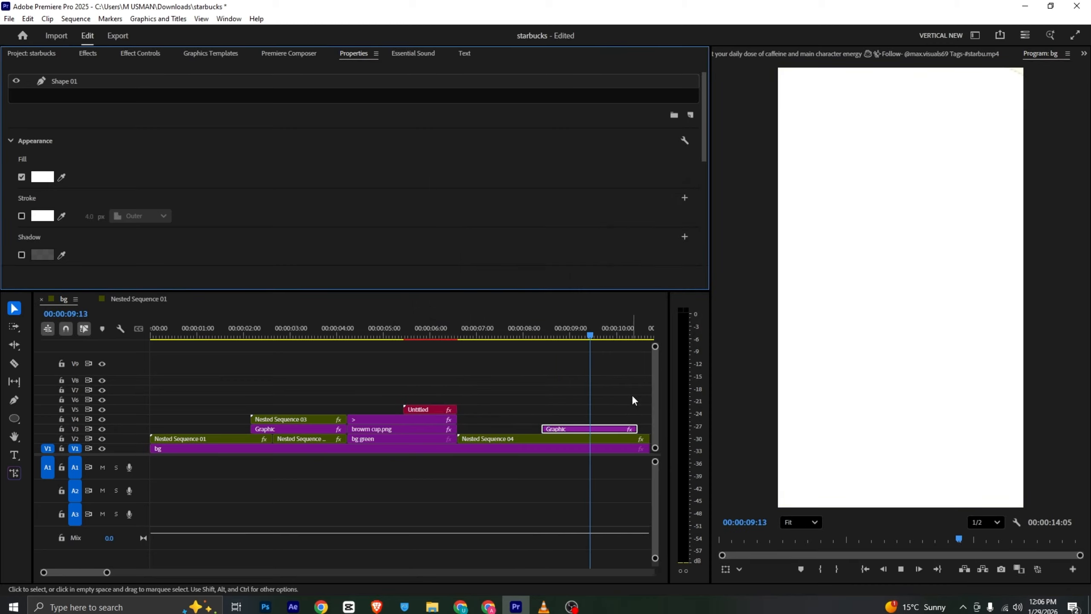
Play the reference video from the white circle transition through the text scene that follows it
click(544, 607)
key(space)
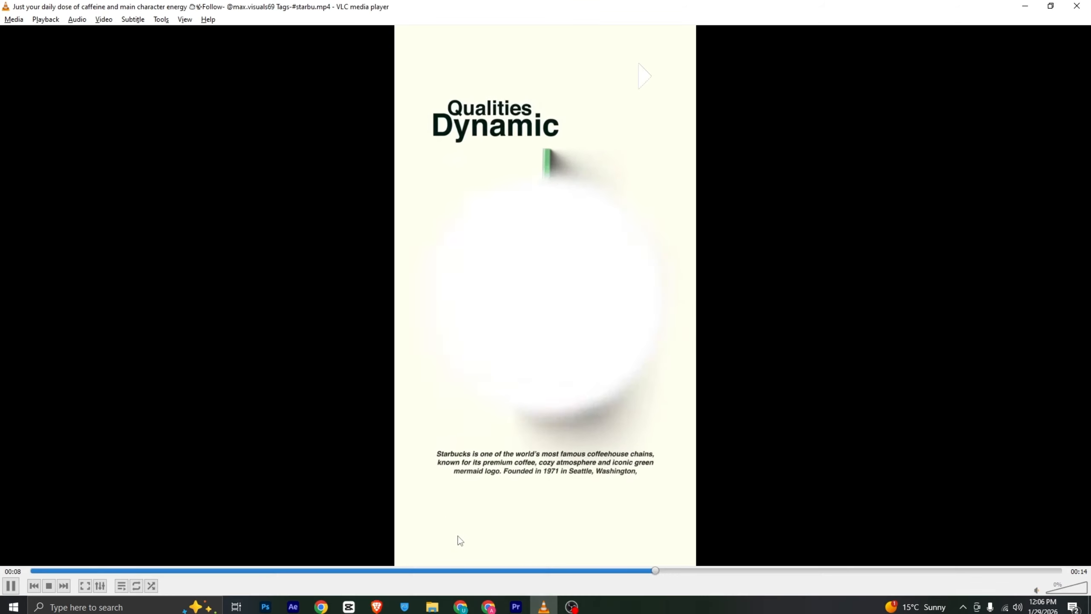
key(space)
key(space)
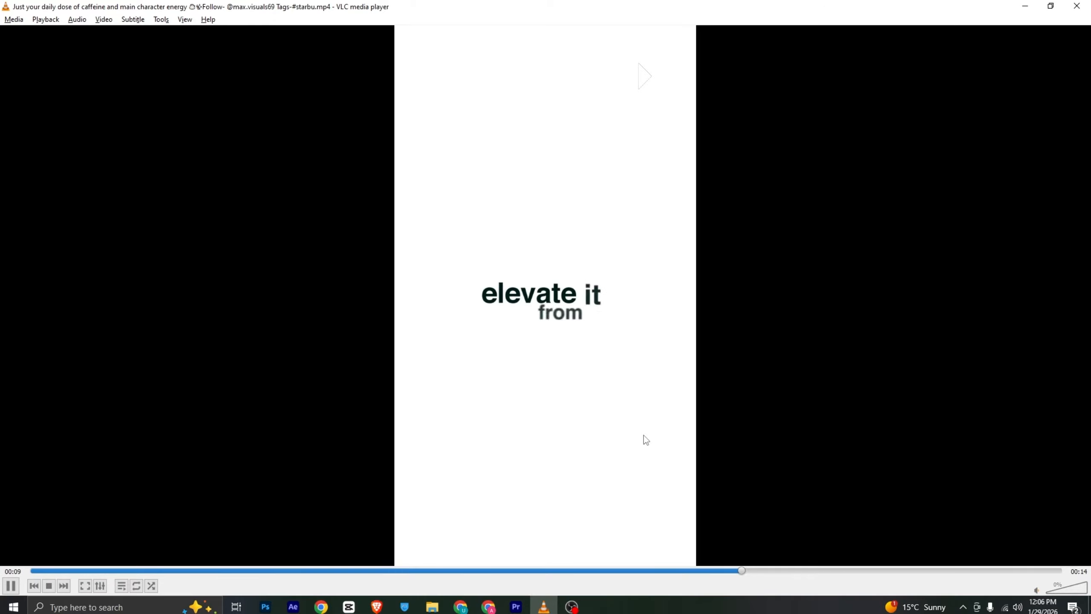
key(space)
click(516, 607)
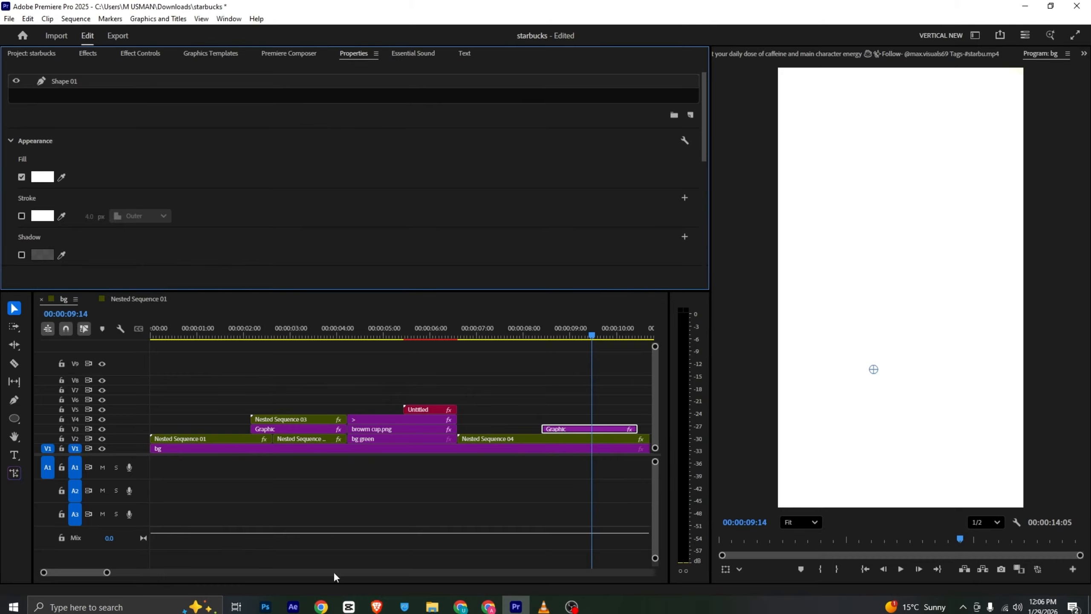
Place the Untitled text preset template on V4 at 00:00:09:14
mouse_move(107, 572)
mouse_down()
mouse_move(139, 573)
mouse_move(125, 572)
mouse_up()
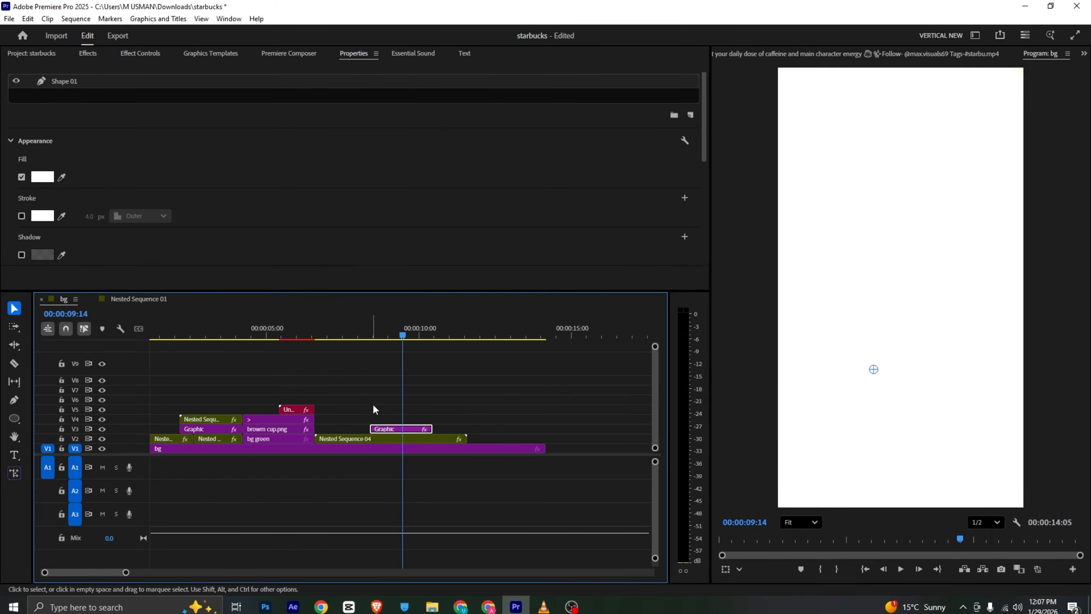
click(210, 53)
drag(64, 211, 417, 424)
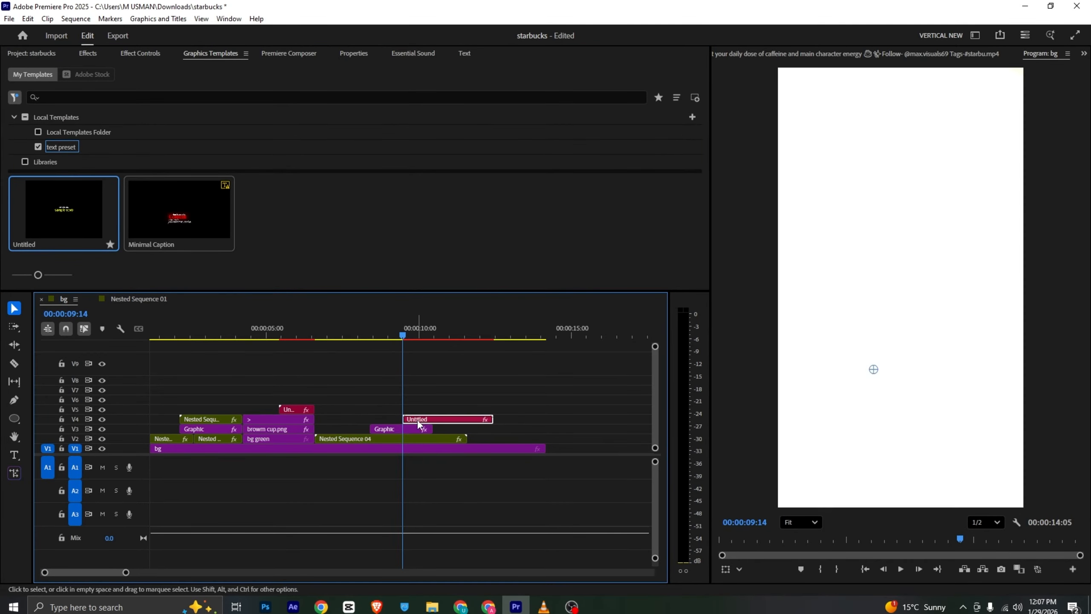
mouse_move(387, 329)
mouse_down()
mouse_move(375, 330)
mouse_move(404, 331)
mouse_up()
Check the caption wording in the reference video, then set the template's first text to "elevate it" and clear the second
key(alt+Tab)
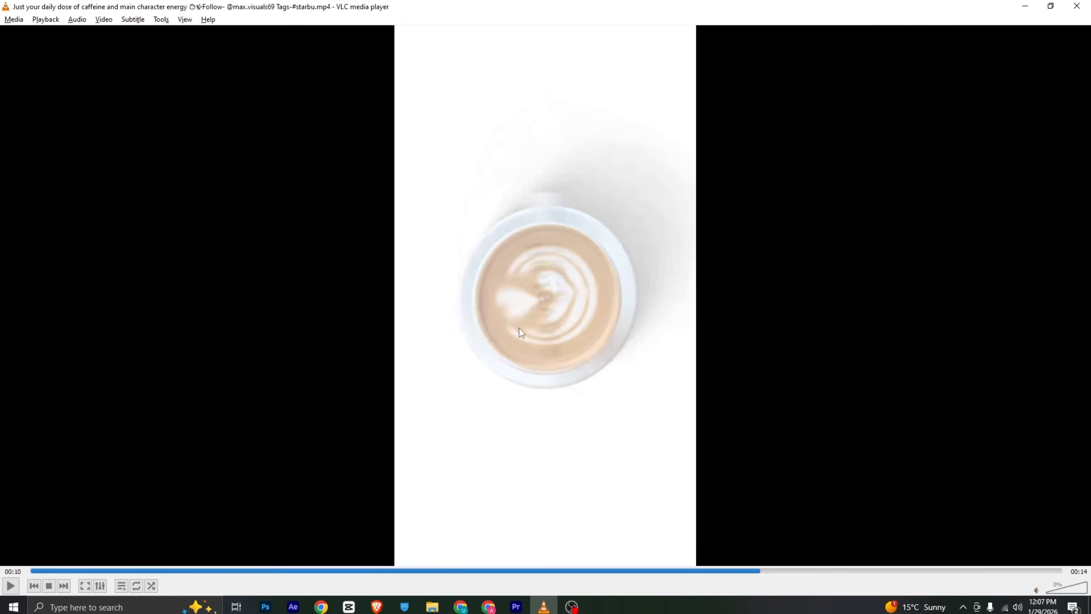
click(757, 571)
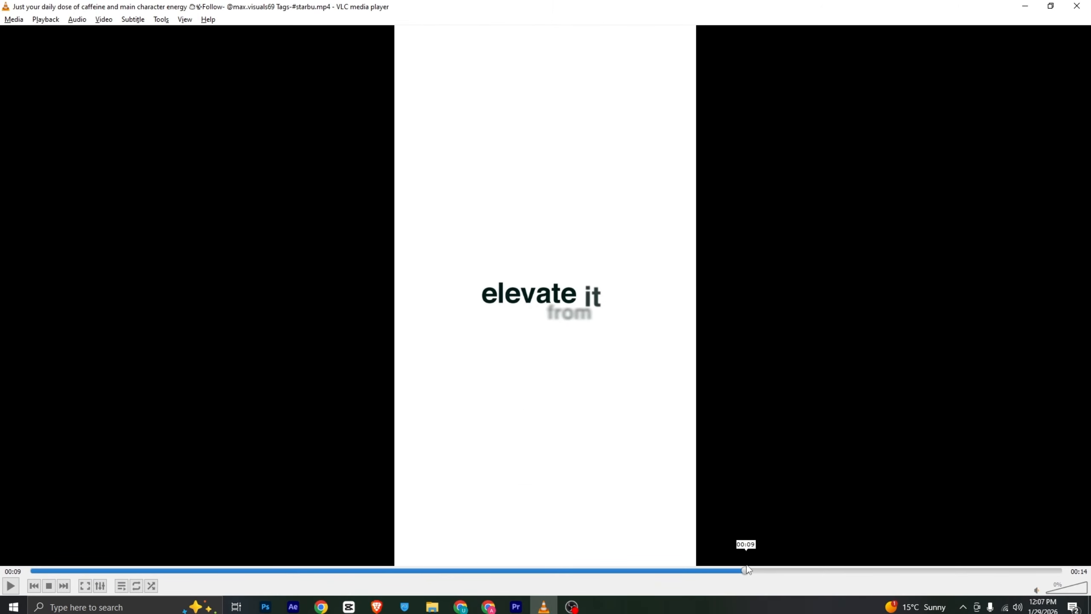
key(alt+Tab)
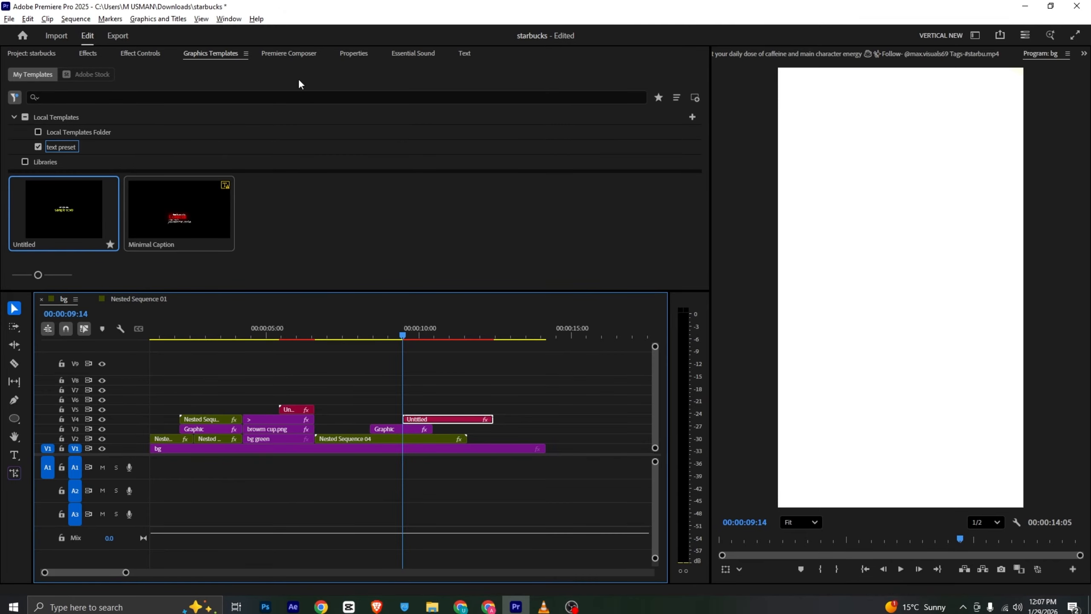
click(137, 113)
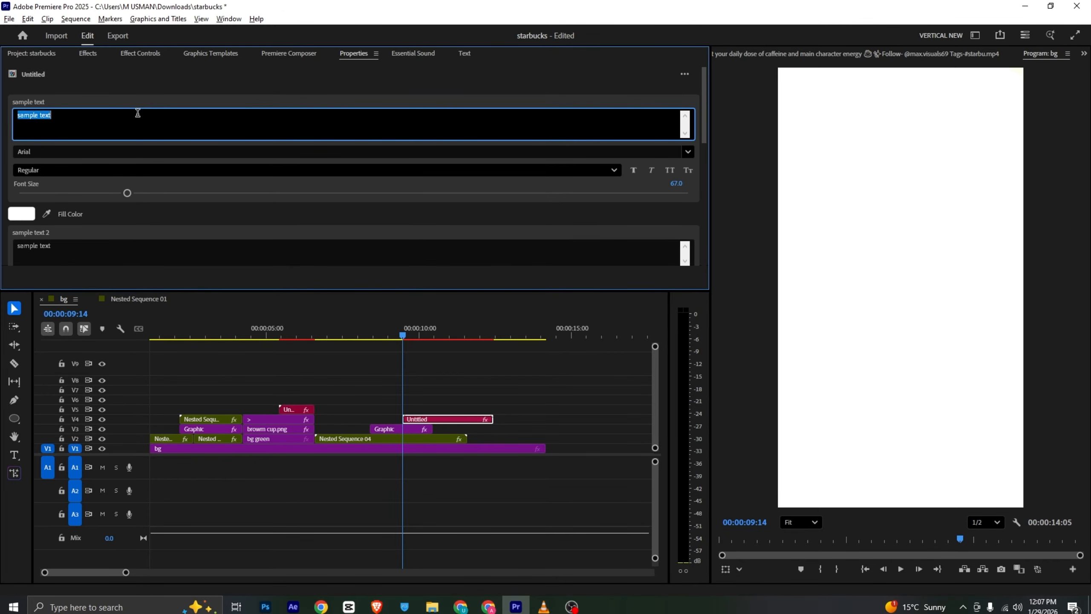
text(elevate it)
click(72, 244)
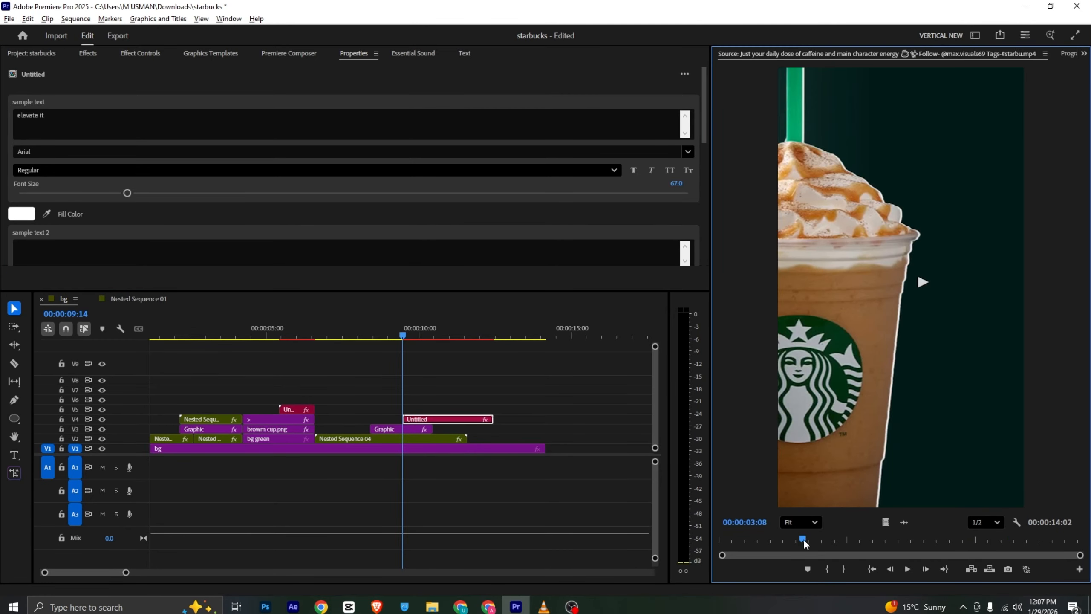
Sample the dark green of the reference's "elevate" text at 00:00:09:17 as the caption's fill color
drag(803, 539, 964, 540)
click(46, 214)
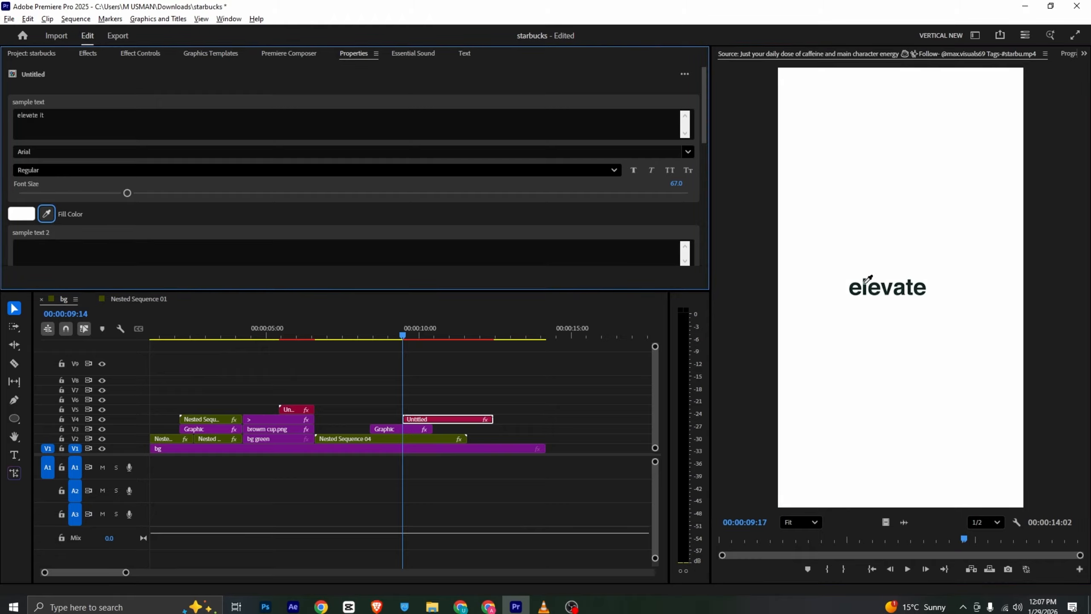
click(337, 248)
click(1065, 52)
drag(401, 328, 430, 332)
Set the "elevate it" text to Arial Bold at font size 108.5, comparing its size with the reference video
click(56, 168)
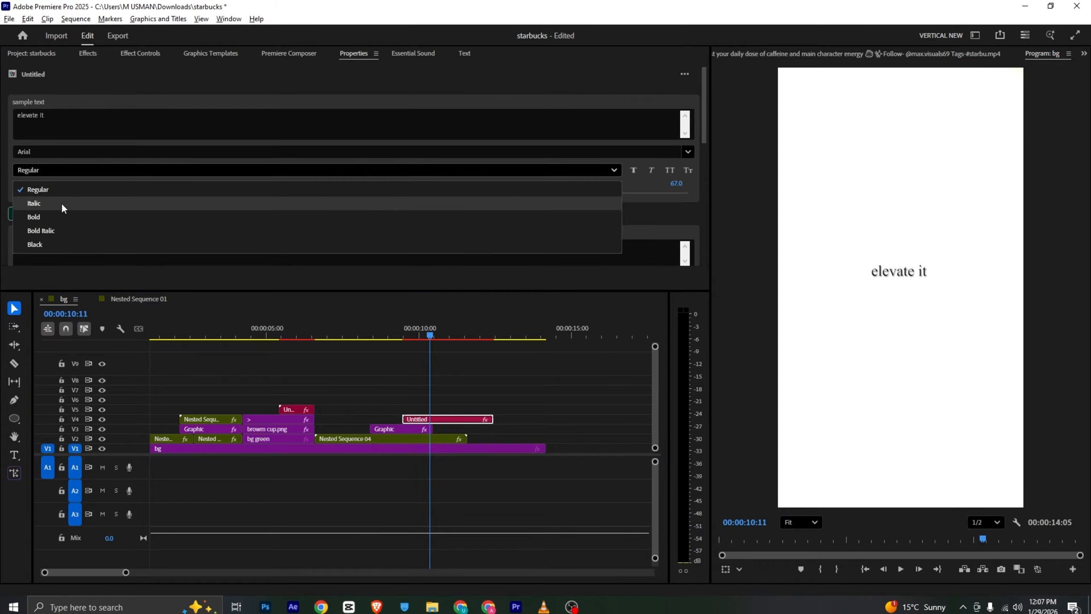
click(71, 216)
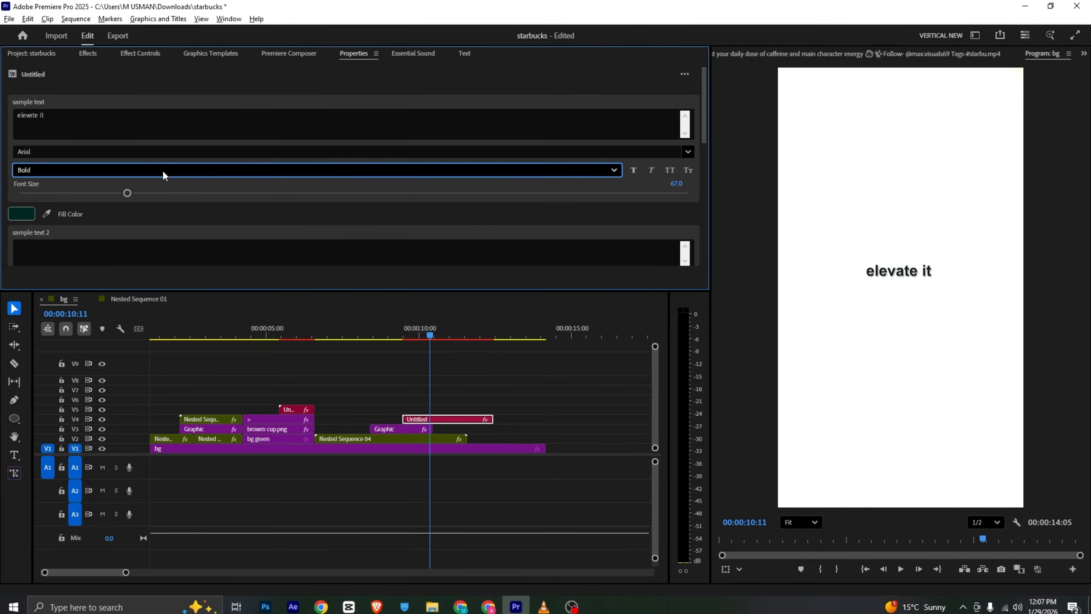
mouse_move(239, 193)
mouse_down()
mouse_move(278, 192)
mouse_move(249, 189)
mouse_up()
key(alt+Tab)
drag(385, 575, 744, 584)
key(alt+Tab)
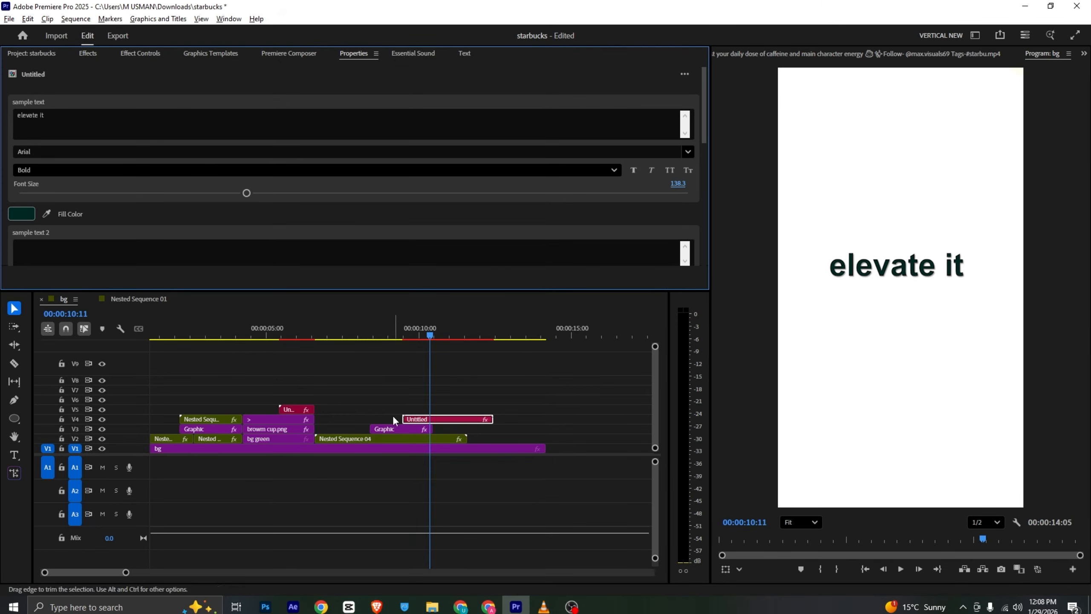
drag(247, 193, 199, 191)
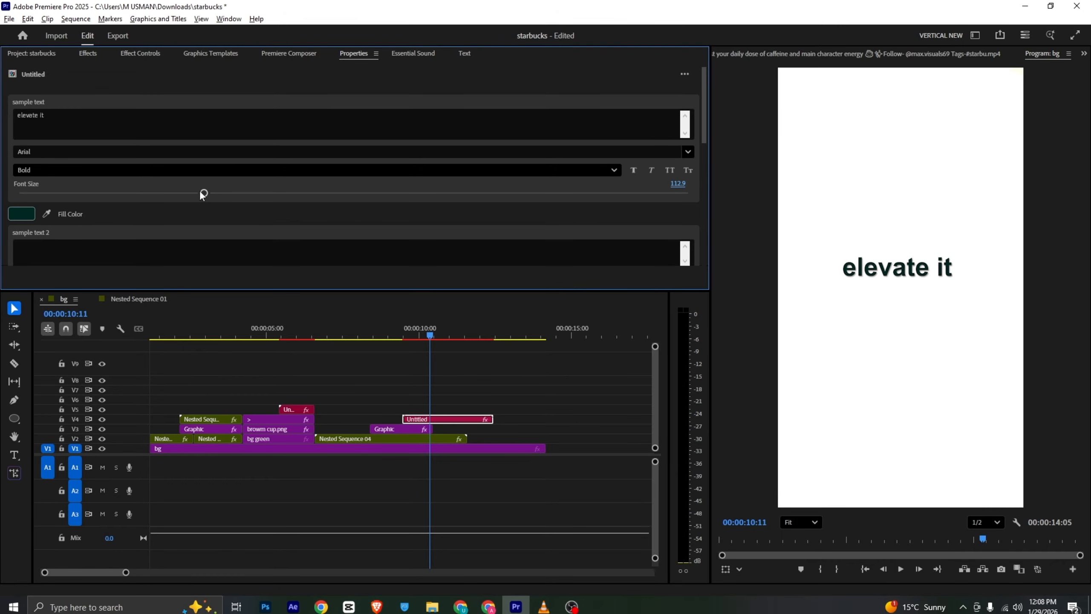
key(alt+Tab)
key(alt+Tab)
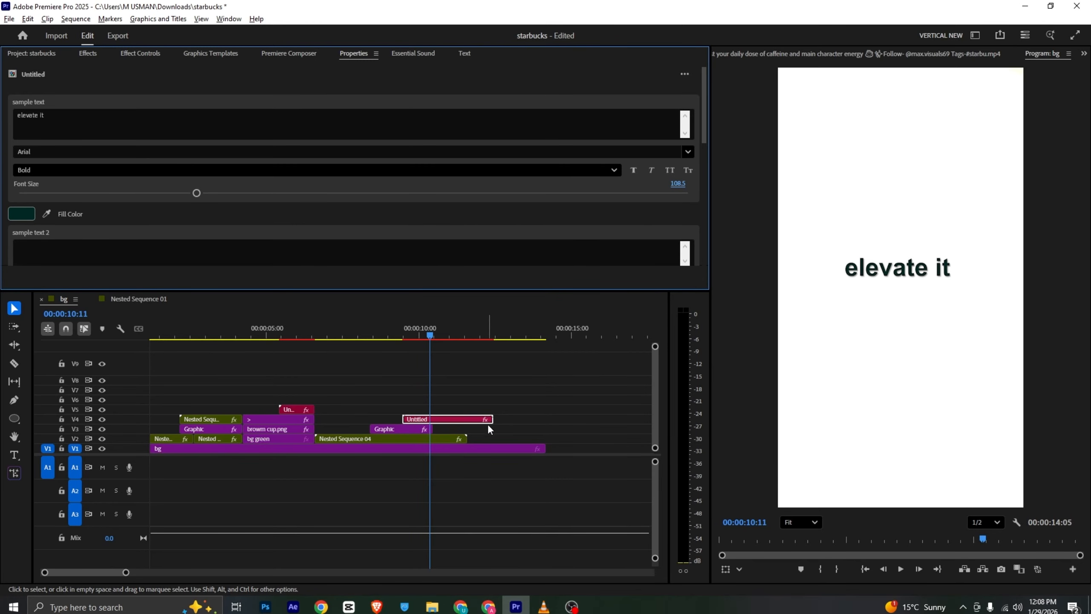
Check the coffee cup and beans scene in the reference video, then place 2.png on V5 at 00:00:10:11
key(alt+Tab)
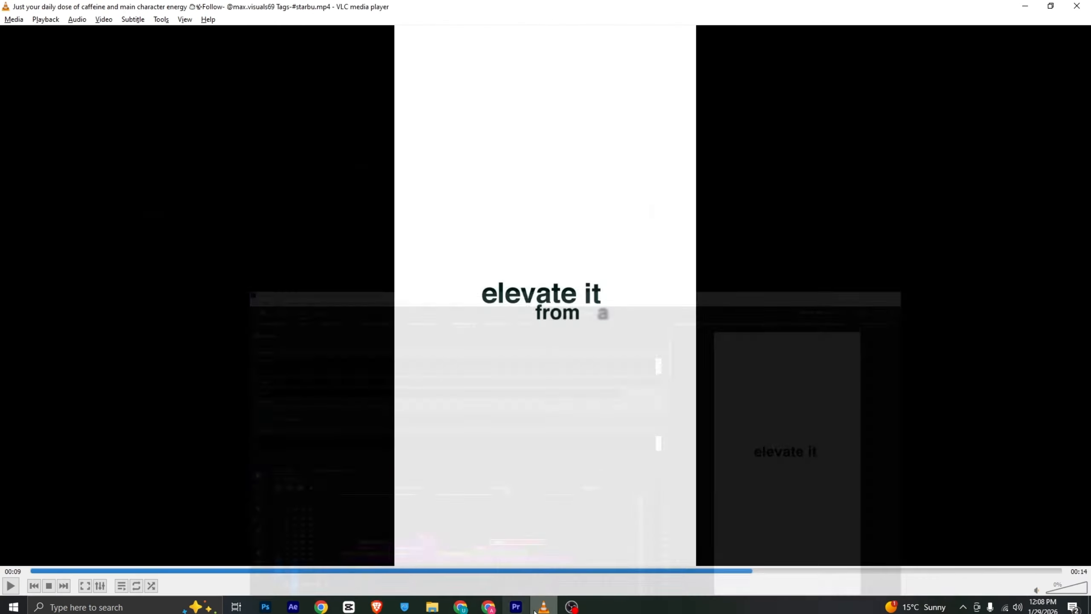
scroll(649, 443, down, 1)
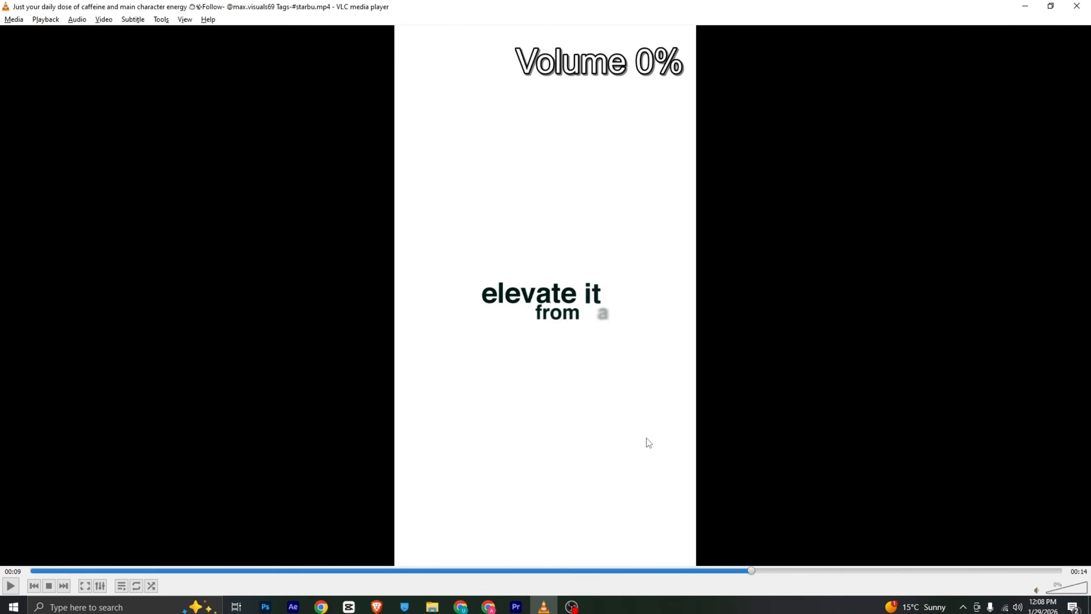
drag(754, 579, 836, 569)
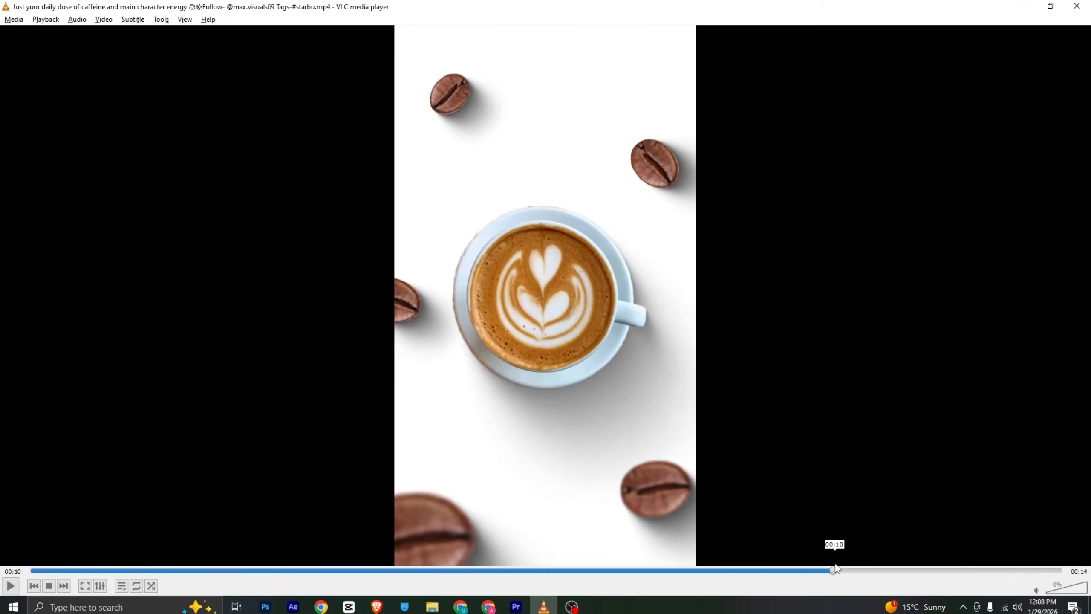
click(516, 607)
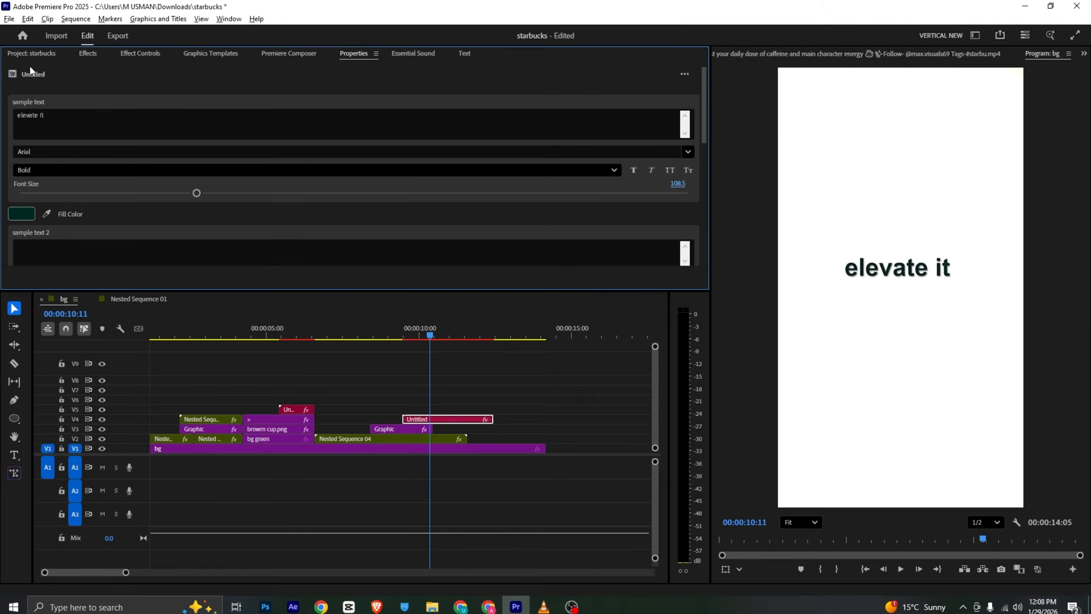
click(32, 53)
scroll(291, 213, up, 2)
drag(521, 145, 433, 411)
click(457, 413)
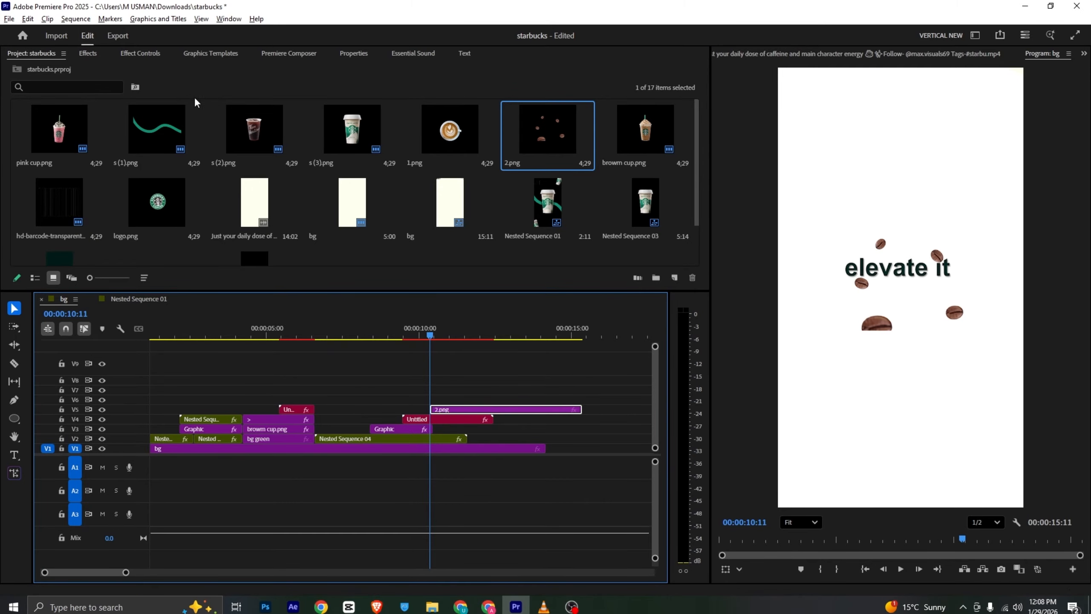
Enlarge the 2.png bean image and rotate it to 40°, and try cropping its bottom edge
click(141, 53)
drag(208, 125, 332, 125)
drag(210, 125, 163, 125)
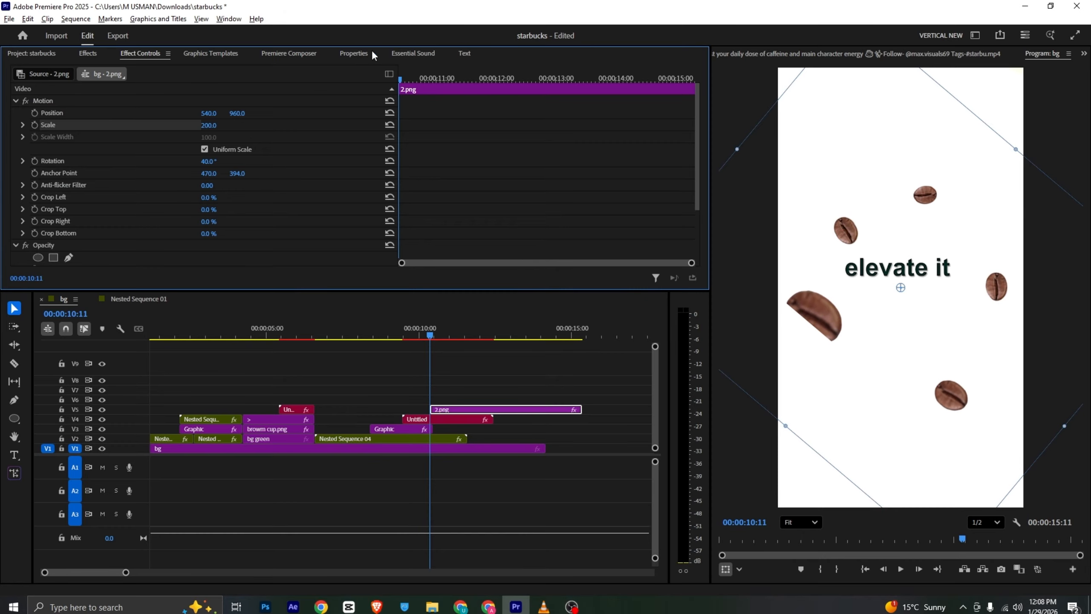
click(350, 55)
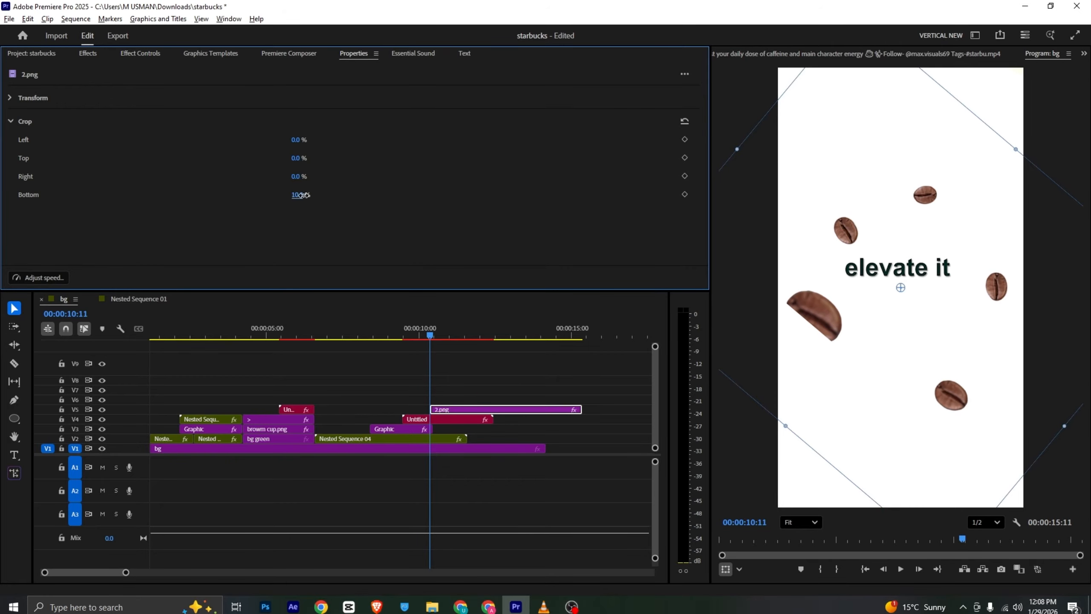
drag(303, 195, 319, 214)
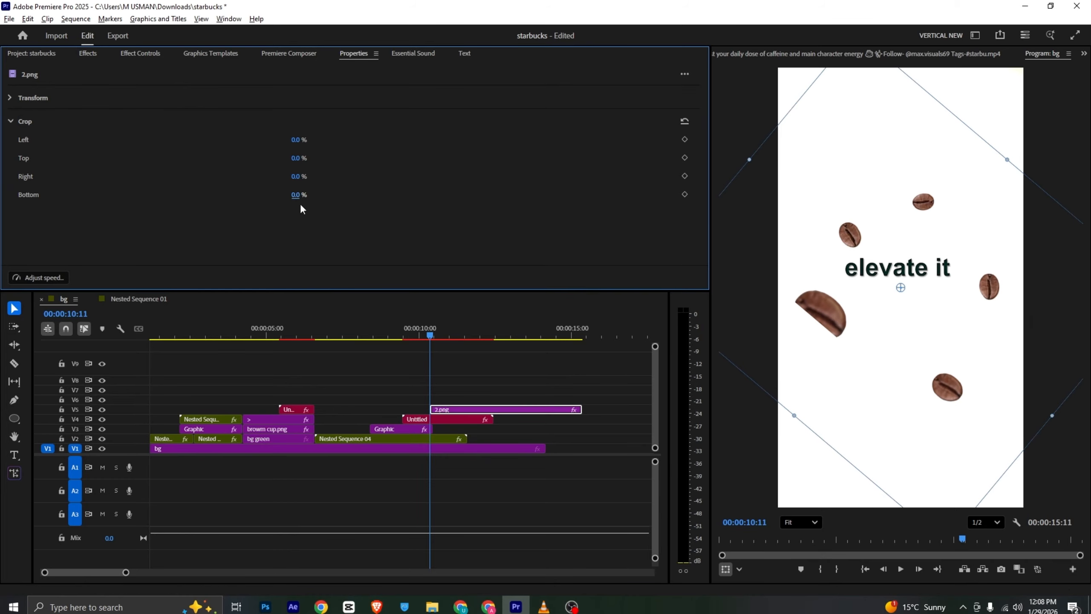
Add a rectangular opacity mask to 2.png that isolates the single bean in the frame's lower right
click(156, 55)
scroll(70, 175, down, 2)
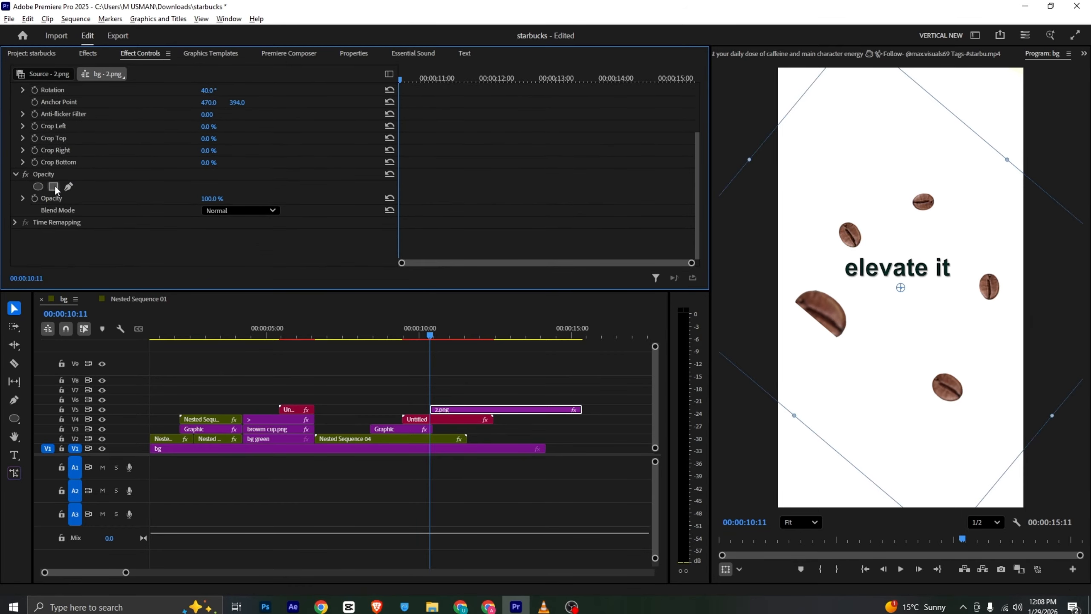
click(53, 186)
drag(853, 278, 901, 374)
Nest the masked bean clip and shift it on V5 so it starts together with the "elevate it" text clip
right_click(448, 409)
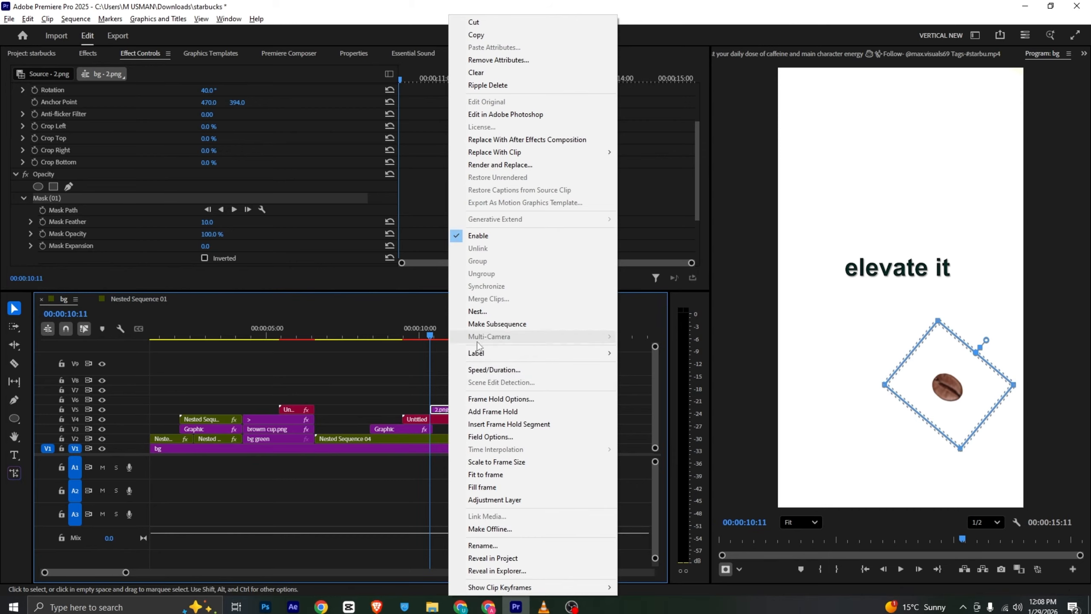
click(477, 339)
click(576, 321)
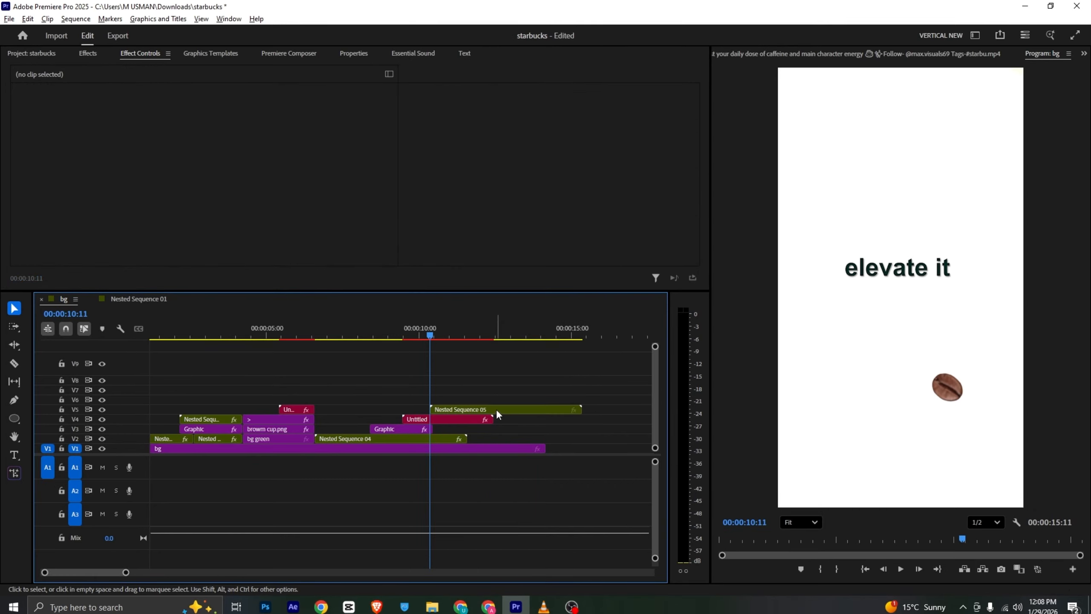
drag(496, 410, 481, 399)
Following the reference, scale the nested bean to 270 at position -480, 677.5 in the frame's lower-left corner, and duplicate it onto V6
key(alt+Tab)
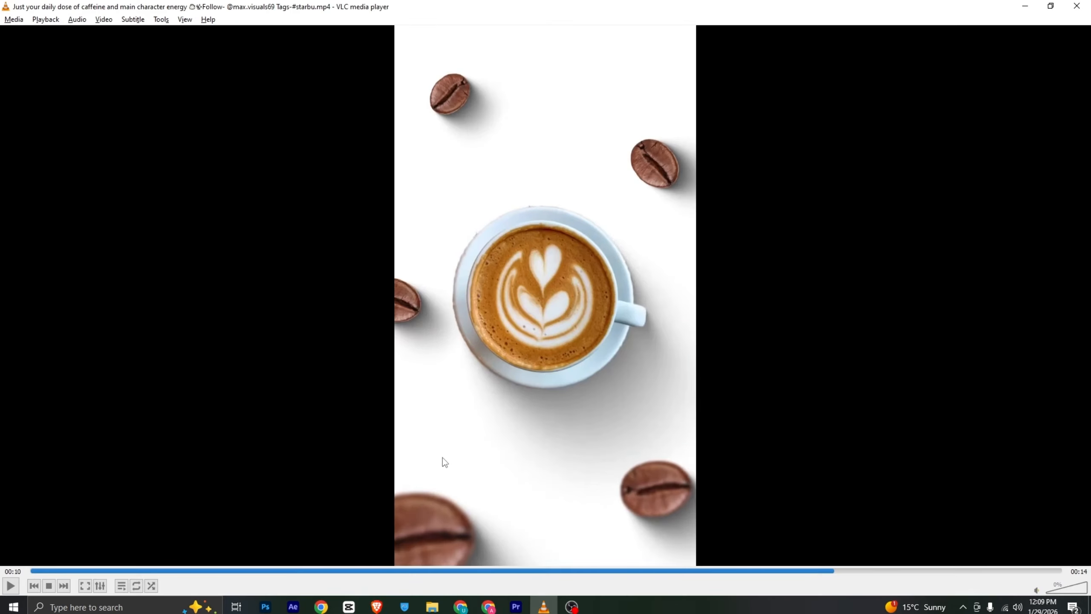
key(alt+Tab)
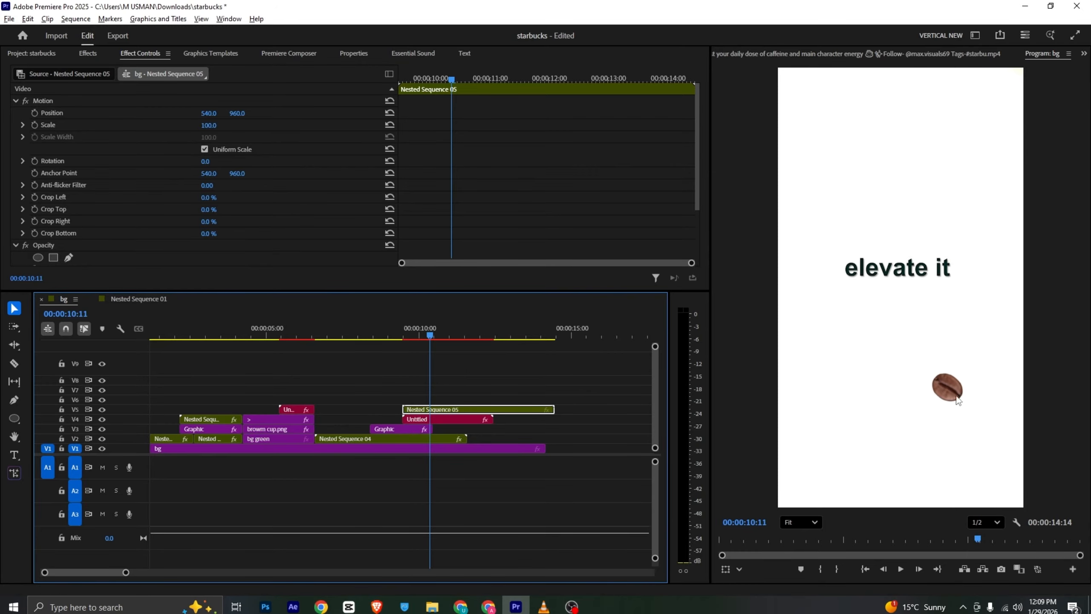
drag(209, 125, 768, 347)
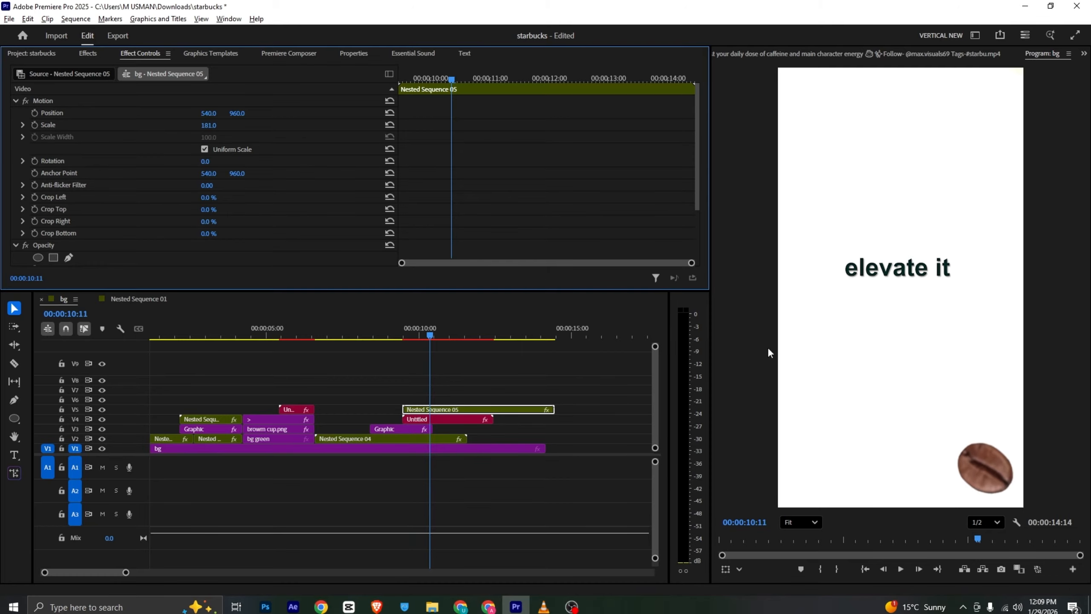
click(984, 475)
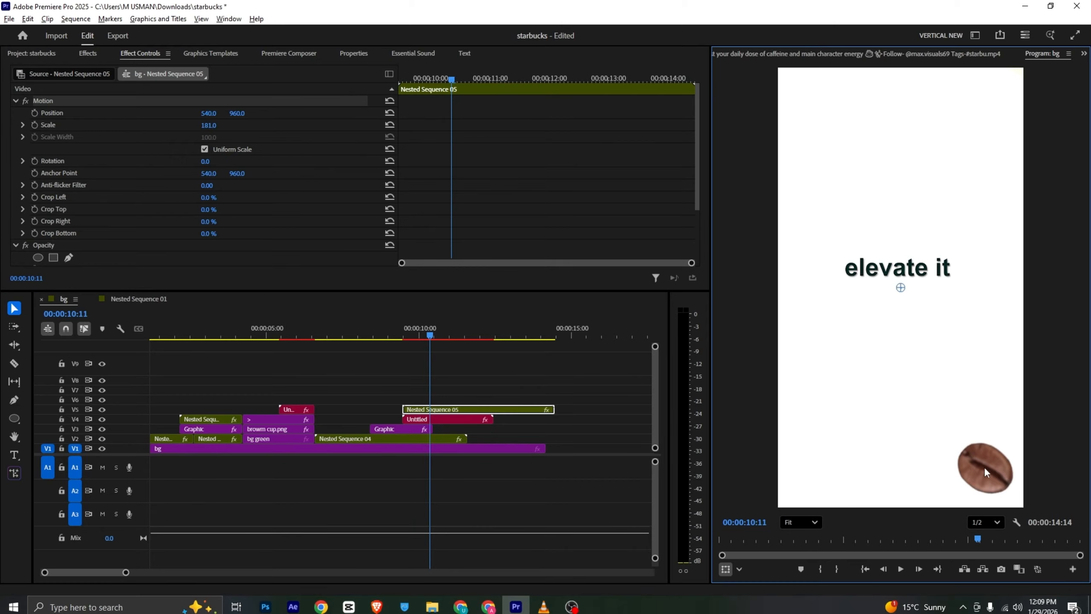
drag(927, 473, 799, 487)
key(alt+Tab)
key(alt+Tab)
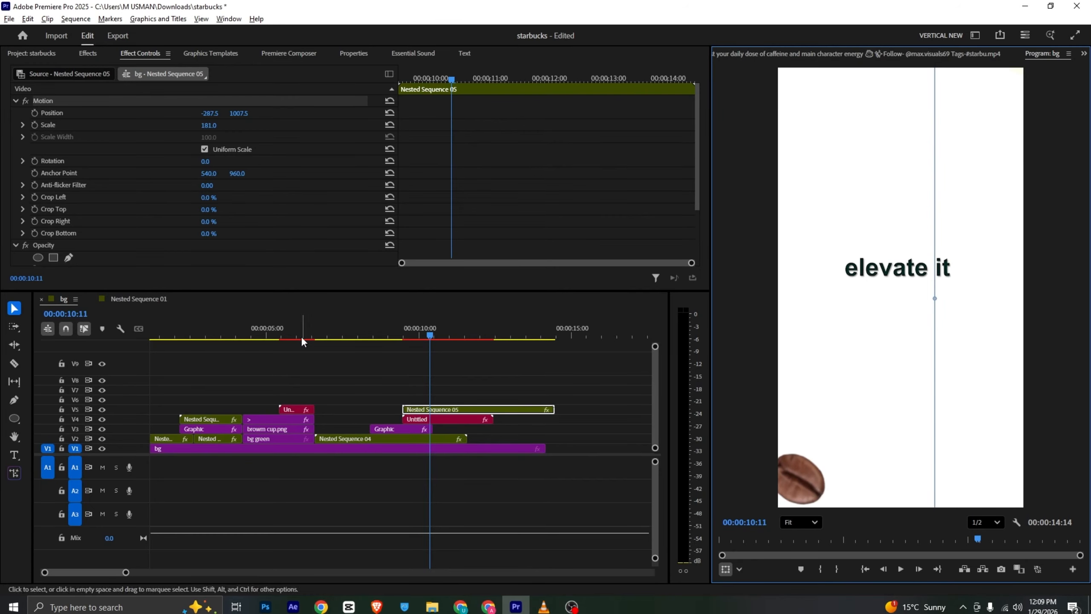
drag(209, 125, 243, 125)
drag(845, 447, 801, 374)
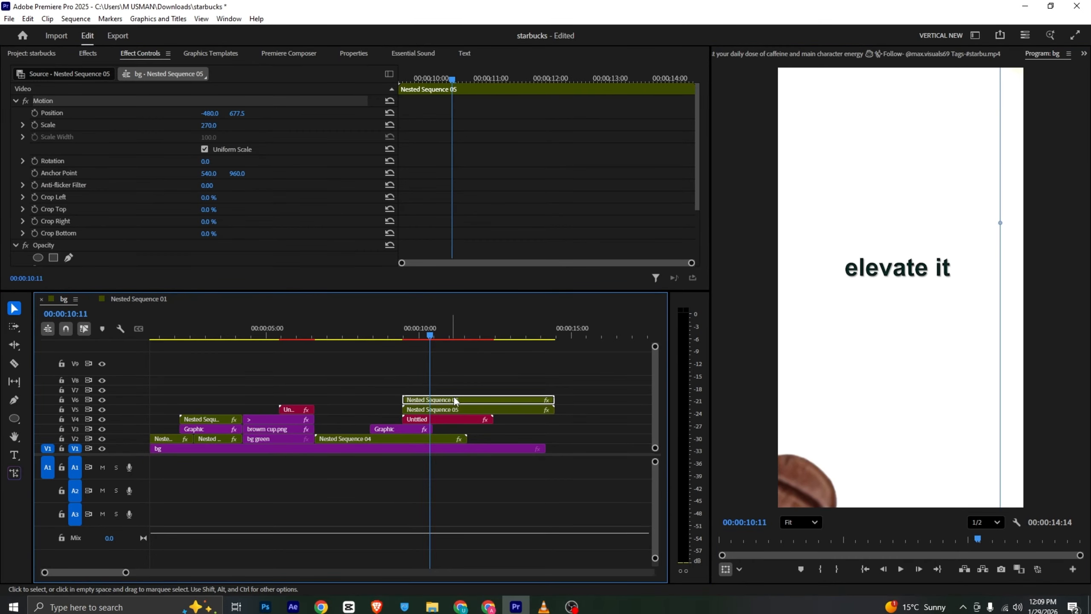
Place the V6 bean copy in the frame's lower right at position 470, 700 with scale 200, comparing with the reference
key(alt+Tab)
key(alt+Tab)
drag(830, 498, 1009, 451)
click(259, 119)
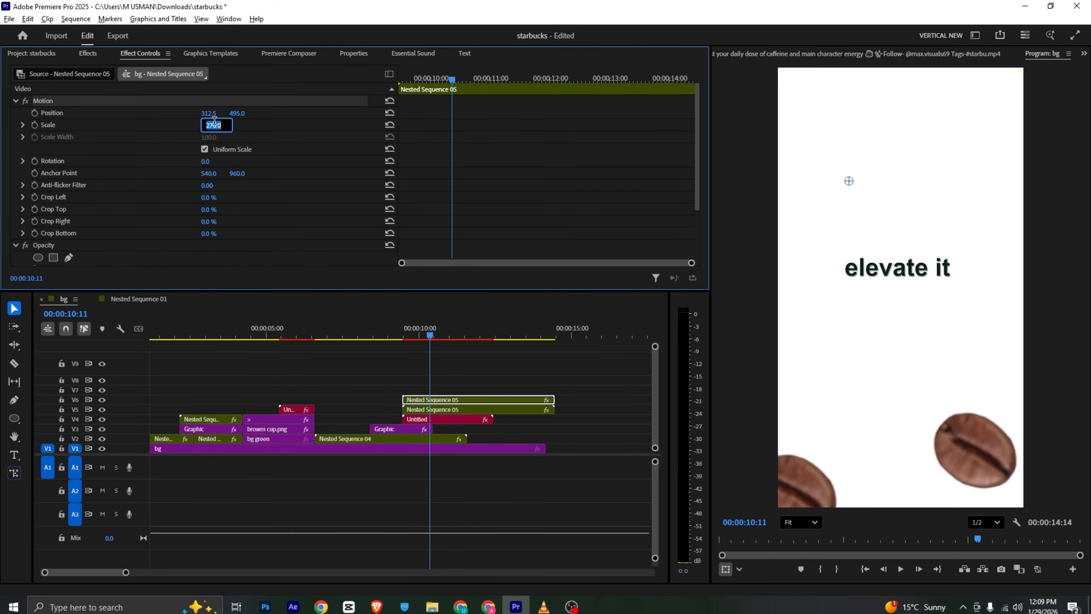
text(200)
key(Return)
drag(957, 381, 984, 416)
key(alt+Tab)
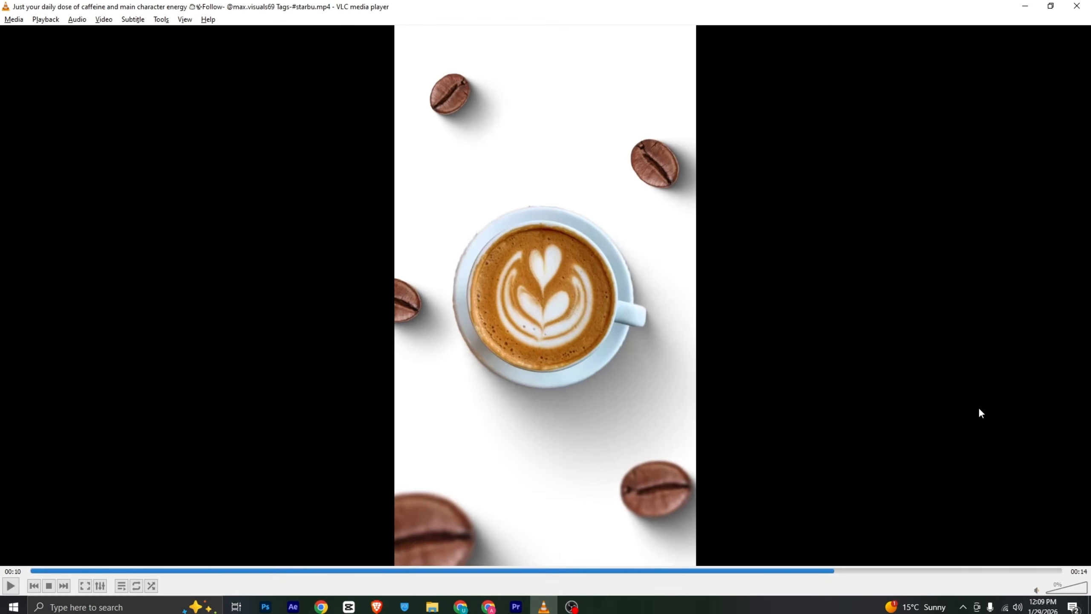
key(alt+Tab)
key(alt+Tab)
key(alt+Tab)
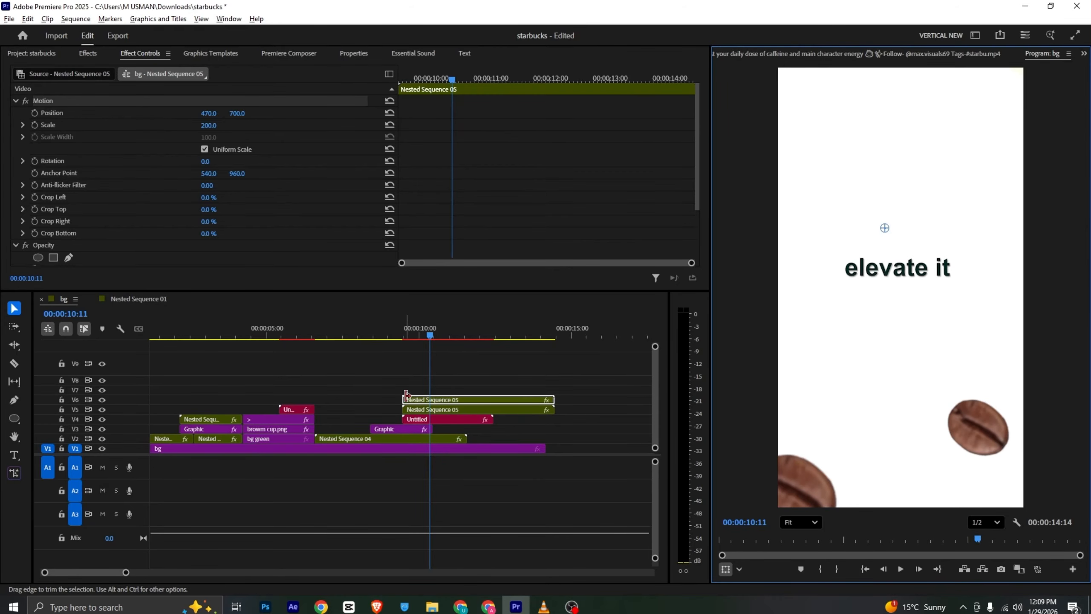
Duplicate the bean onto V7 and set it in the frame's upper right at position 600, -285 with scale 150
drag(426, 399, 433, 392)
click(1003, 455)
drag(991, 443, 972, 254)
drag(976, 181, 975, 160)
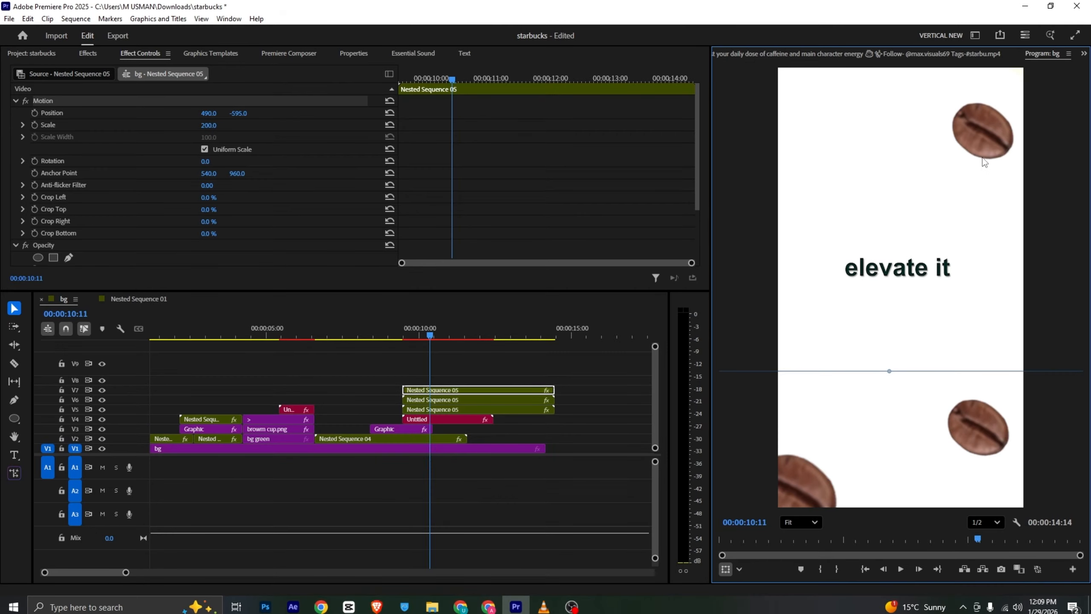
drag(975, 162, 991, 167)
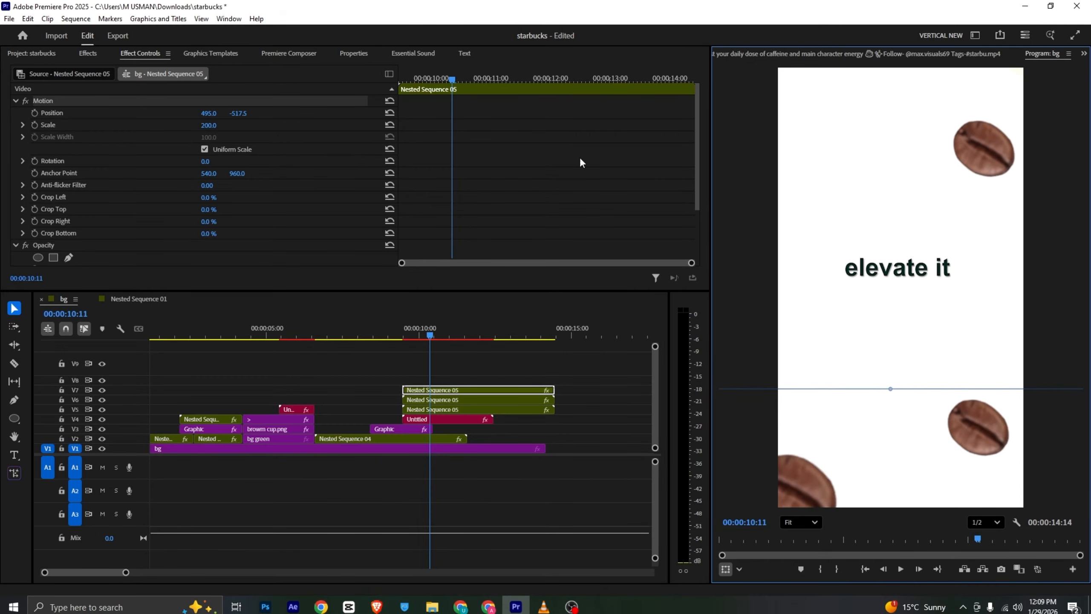
drag(209, 124, 217, 124)
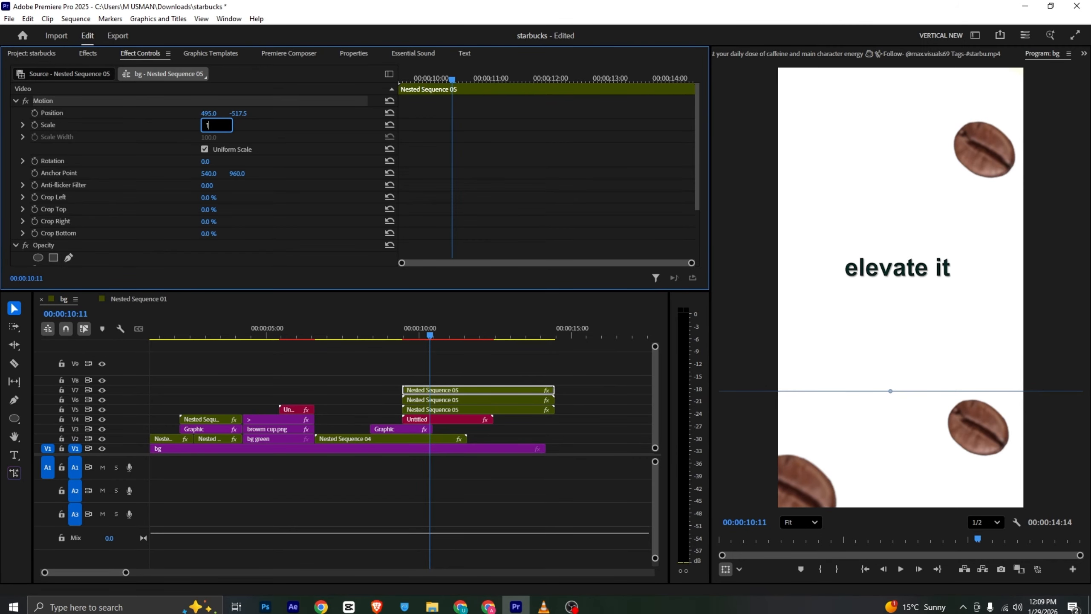
key(Return)
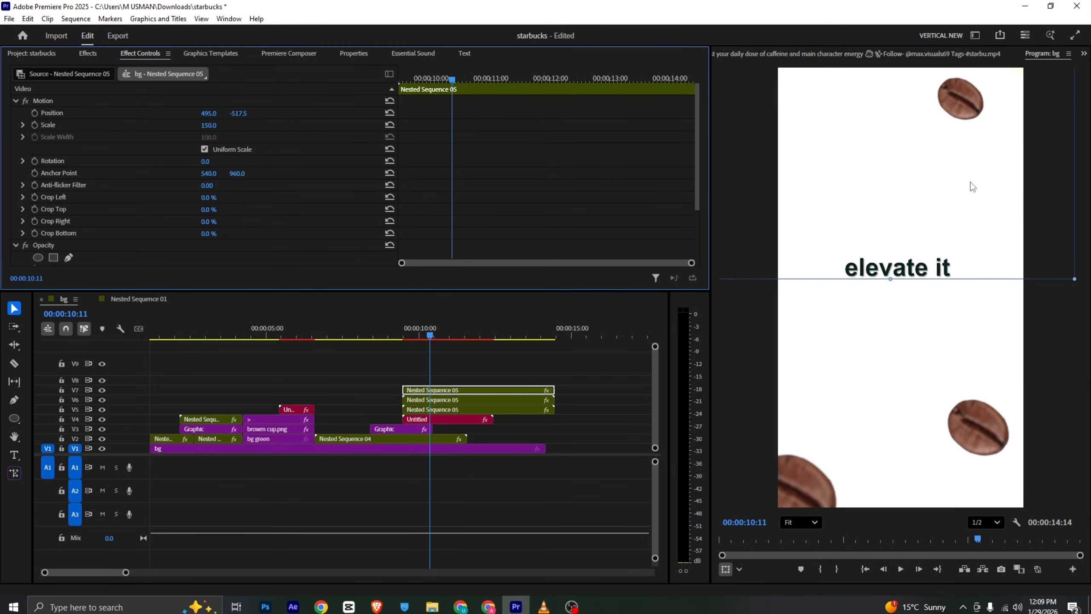
key(alt+Tab)
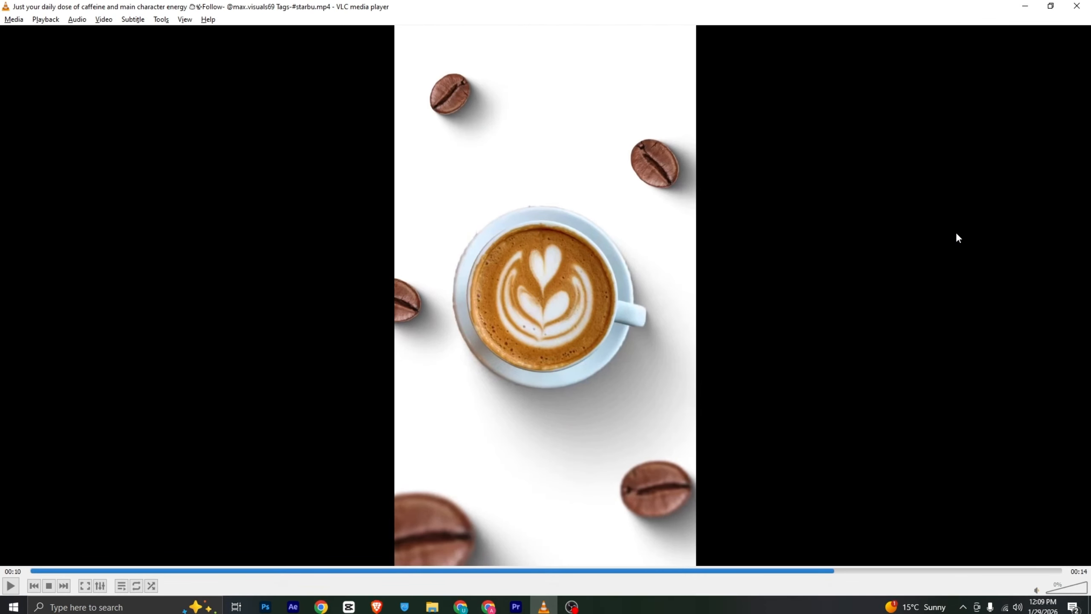
key(alt+Tab)
Duplicate the upper-right bean onto V8 and place the copy in the frame's upper left at position -165, -400, matching the reference
drag(427, 391, 433, 376)
key(alt+Tab)
key(alt+Tab)
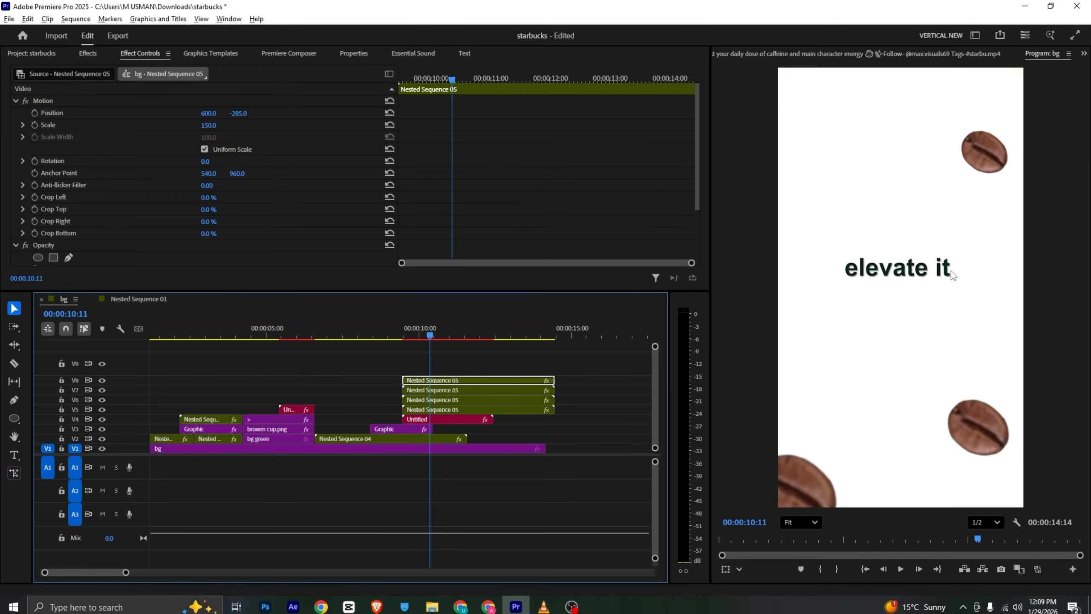
drag(985, 150, 809, 174)
key(alt+Tab)
key(alt+Tab)
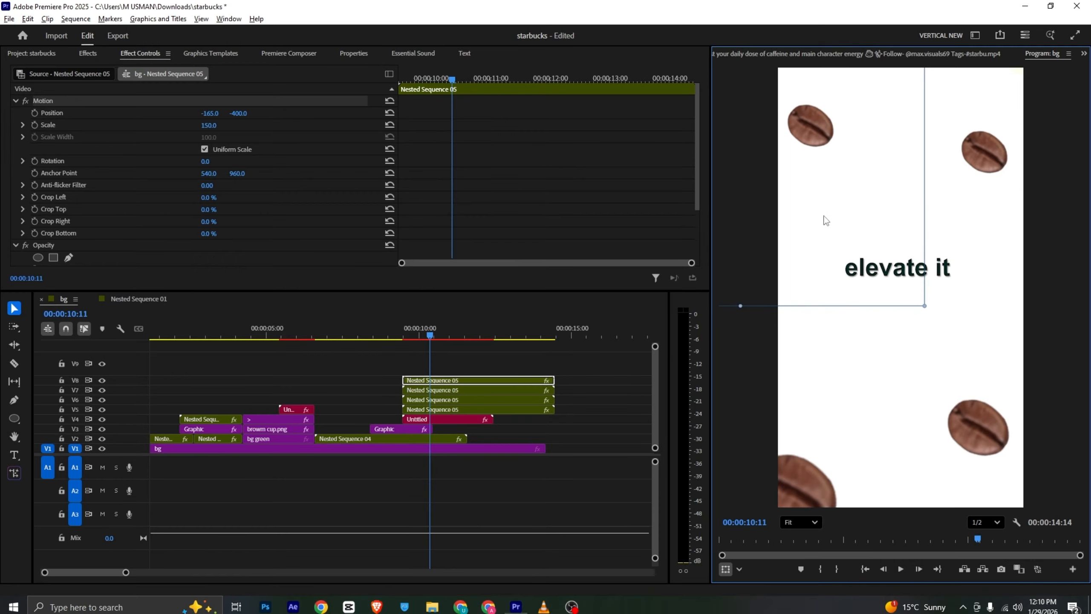
Duplicate the bean onto V9 and place the copy partly off the frame's left edge at position -265, 177.5
drag(502, 378, 504, 371)
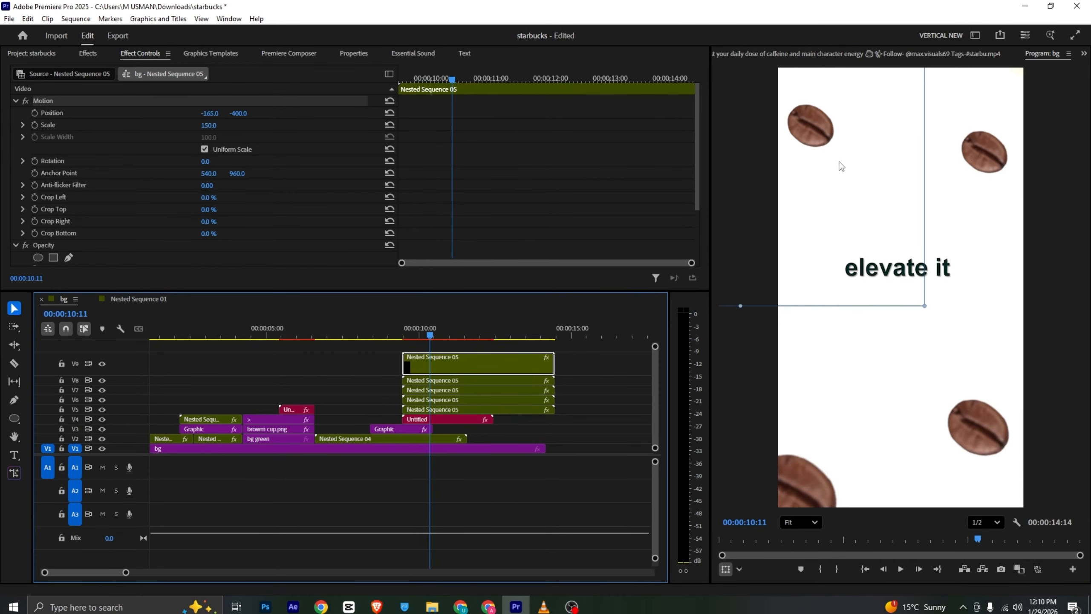
drag(841, 166, 813, 298)
key(alt+Tab)
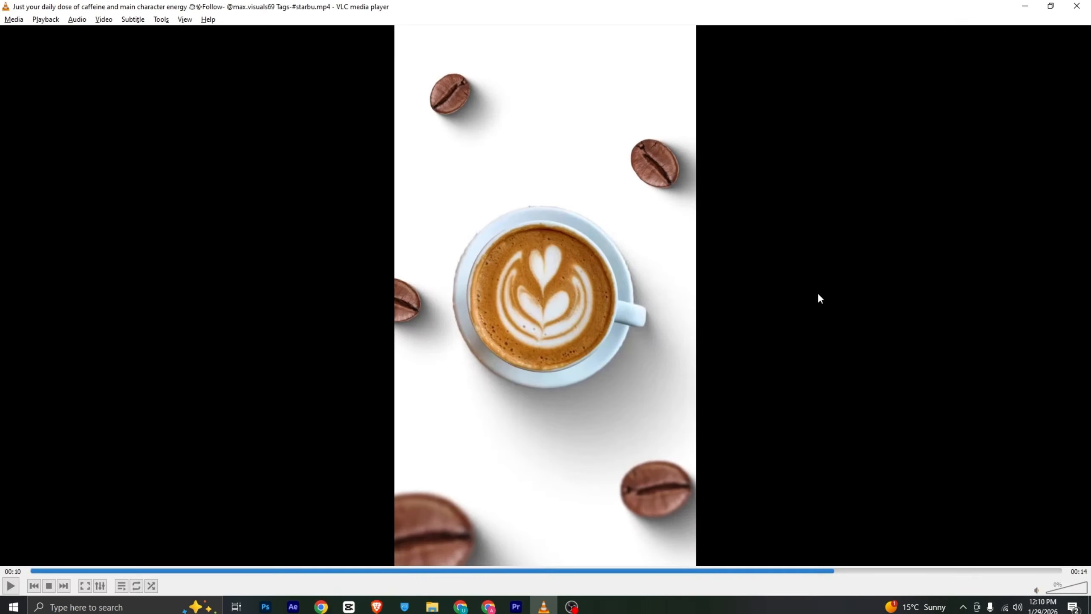
key(alt+Tab)
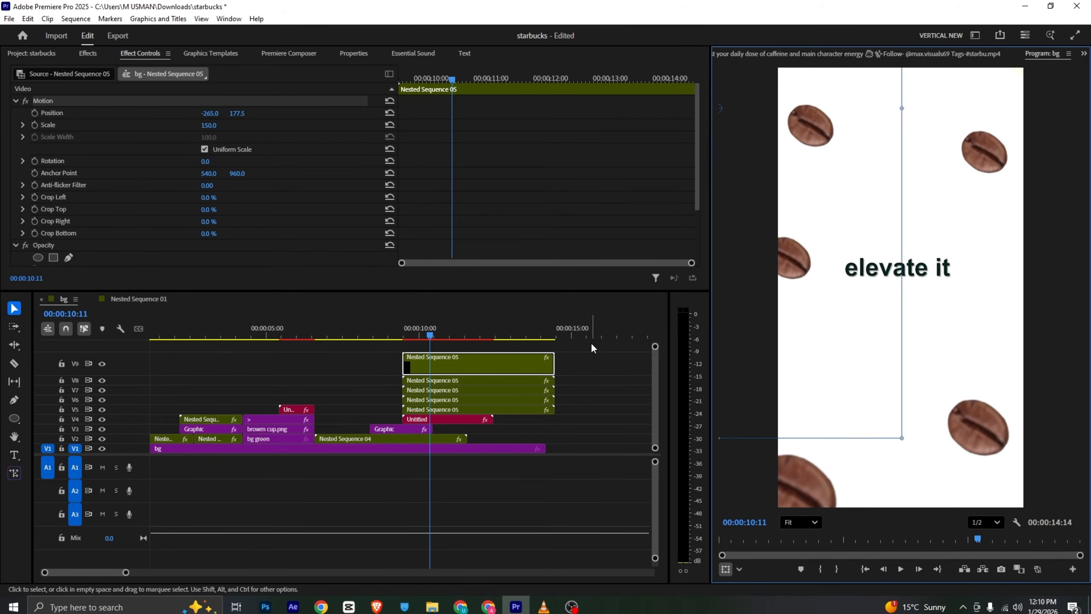
Review the bean layout at an earlier point of the reference, then nest all five bean clips on V5 to V9 into one sequence
drag(591, 347, 507, 410)
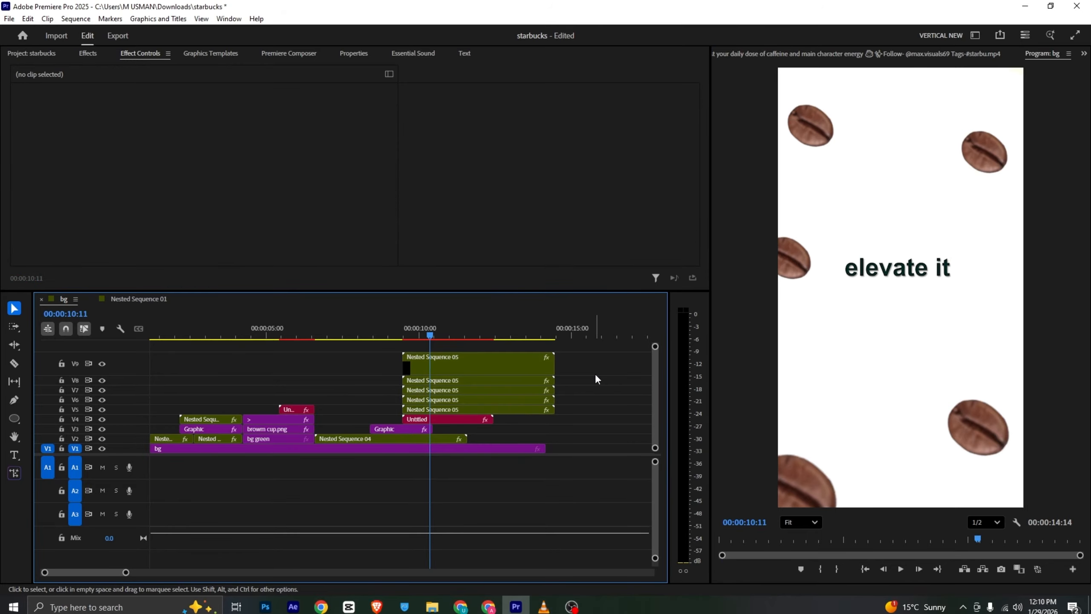
key(alt+Tab)
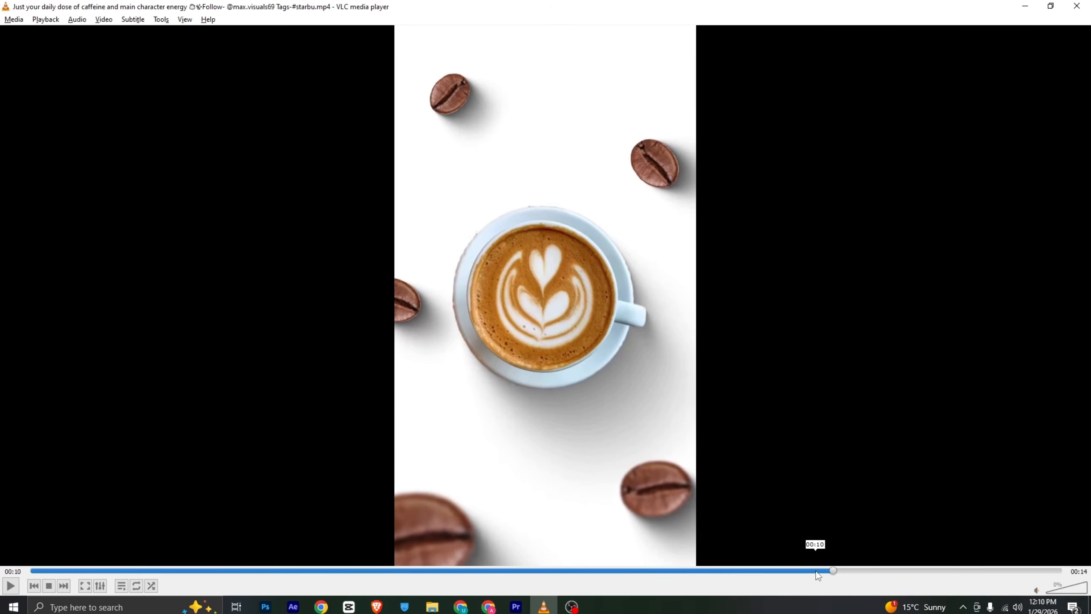
mouse_move(816, 570)
mouse_down()
mouse_move(797, 573)
mouse_move(818, 573)
mouse_up()
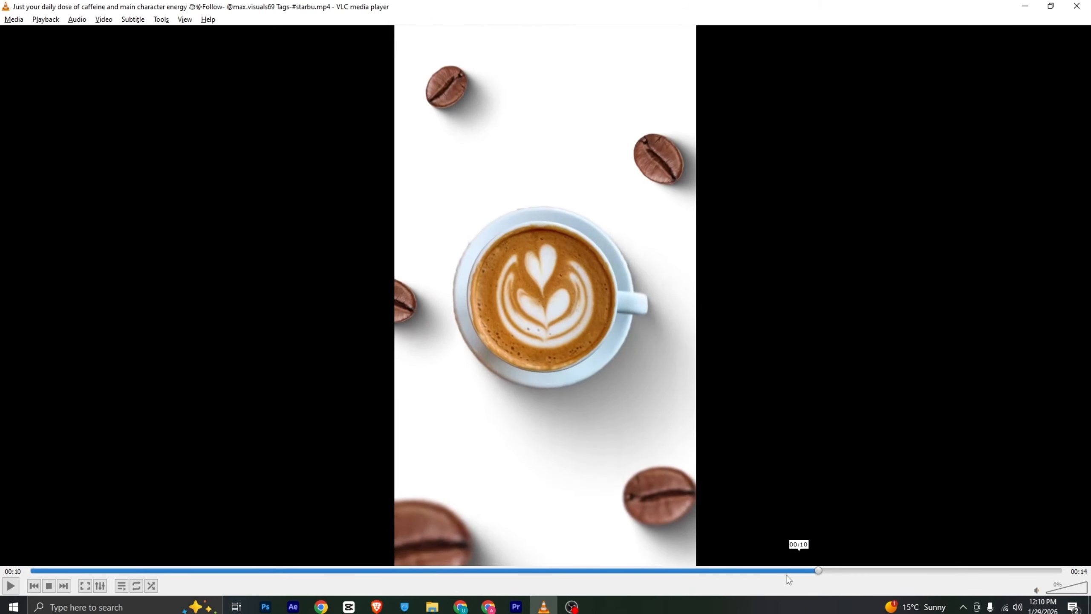
click(524, 607)
drag(577, 357, 485, 419)
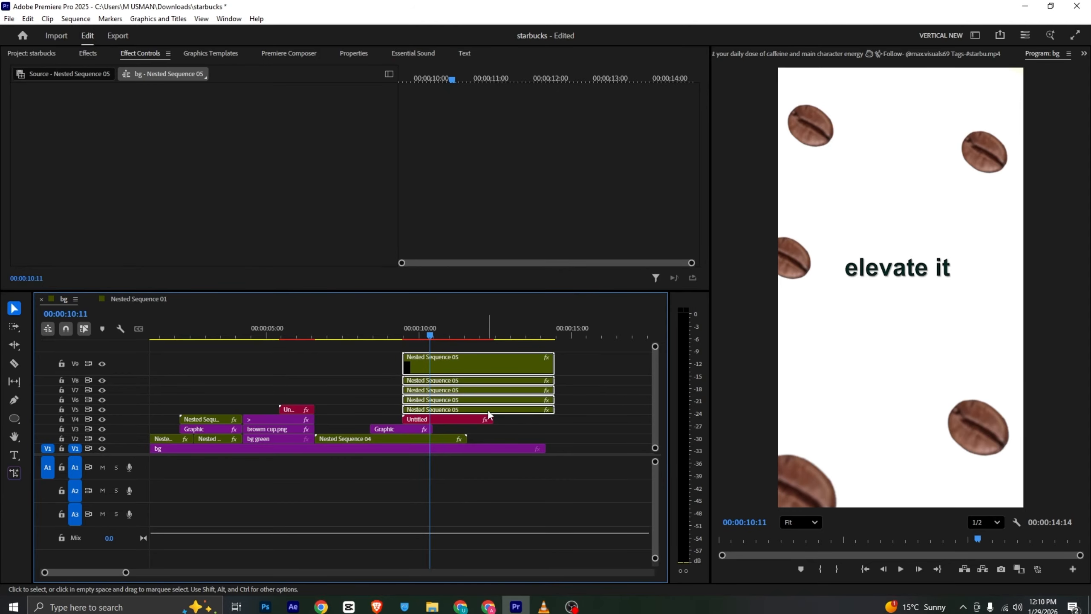
right_click(488, 412)
click(591, 327)
click(576, 317)
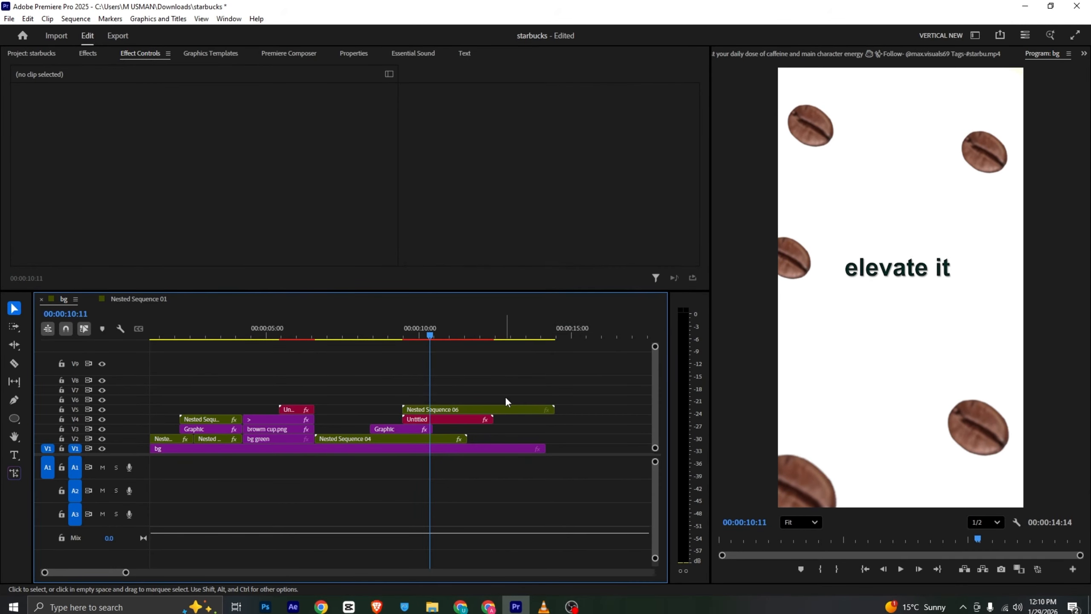
Place the coffee cup image 1.png on V6 above the nested beans, starting at 00:00:10:11
click(46, 57)
key(alt+Tab)
key(alt+Tab)
scroll(459, 229, up, 1)
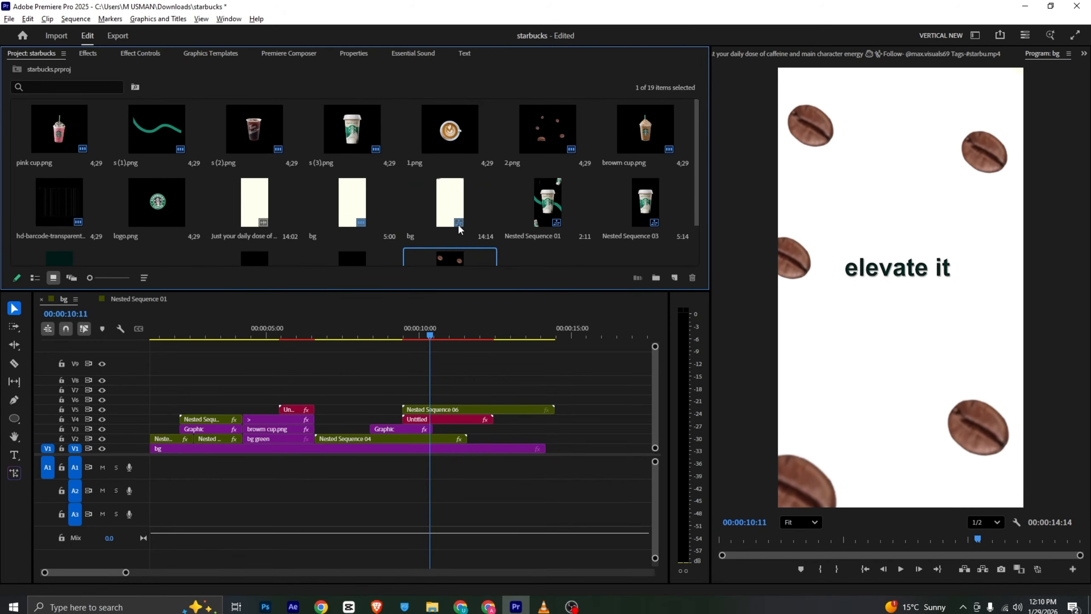
drag(450, 129, 430, 403)
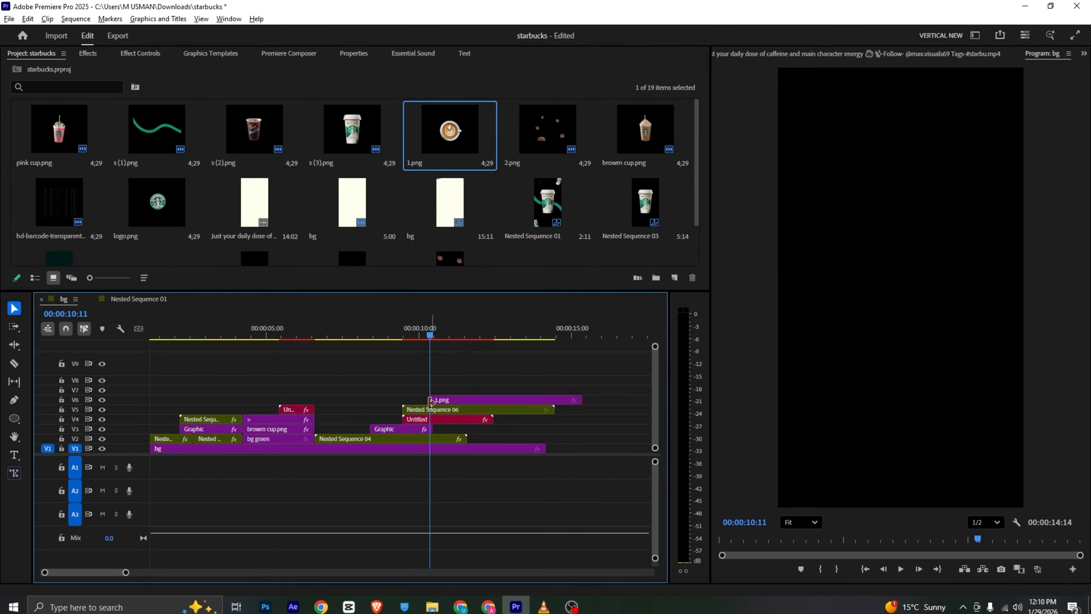
mouse_move(430, 336)
mouse_down()
mouse_move(417, 336)
mouse_move(442, 335)
mouse_up()
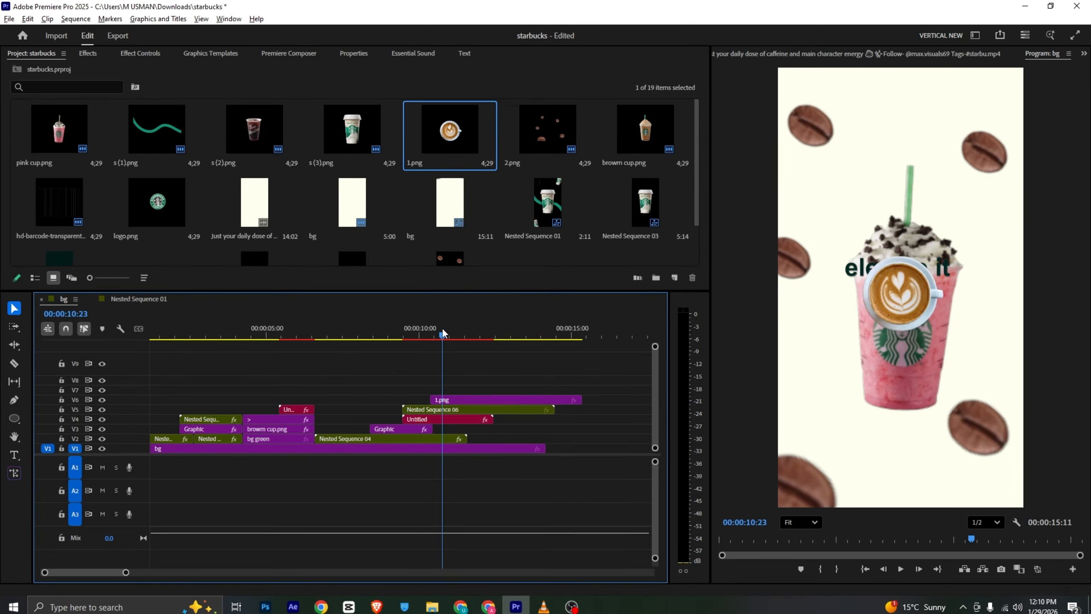
Split Nested Sequence 04 on V2 at the end of the V3 graphic and delete the remainder with the pink cup
key(c)
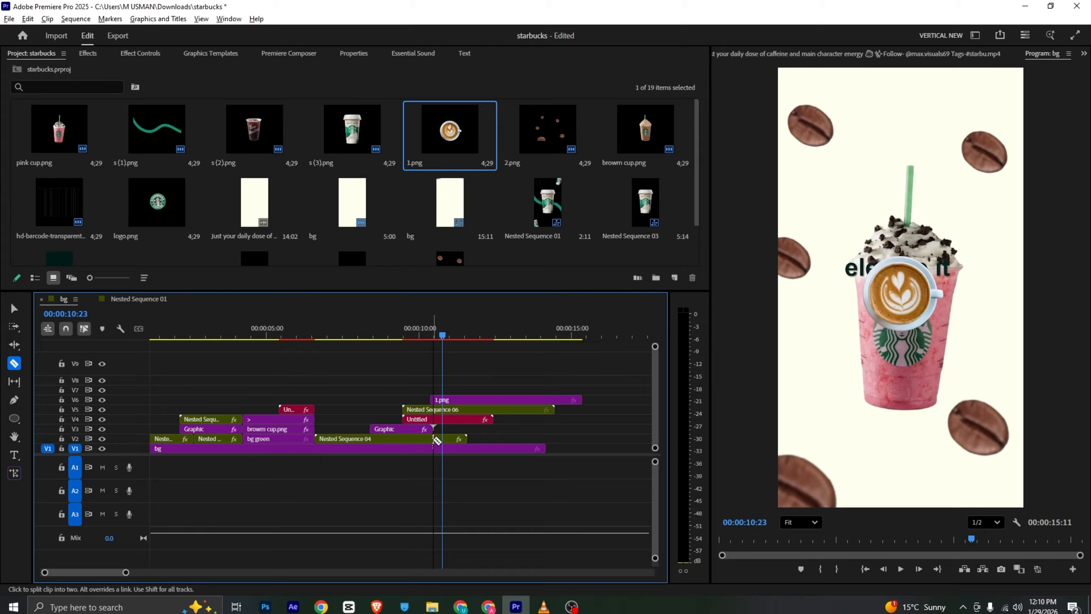
click(434, 438)
key(v)
click(449, 439)
key(Delete)
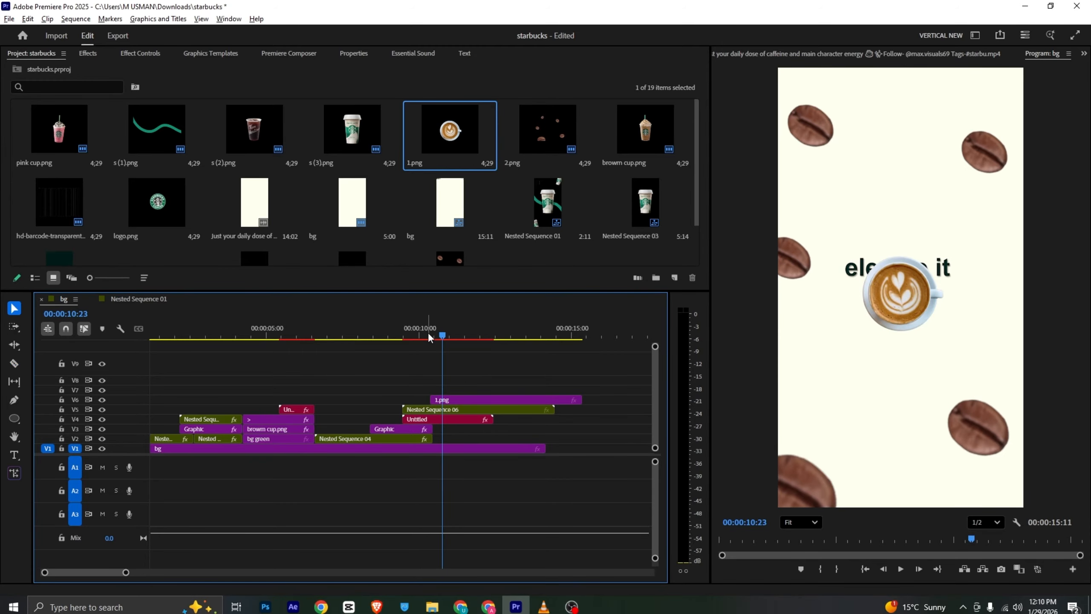
Move the nested beans on V5 and 1.png on V6 so both start at 00:00:10:14, where the previous scene ends
mouse_move(433, 334)
mouse_down()
mouse_move(417, 334)
mouse_move(428, 338)
mouse_up()
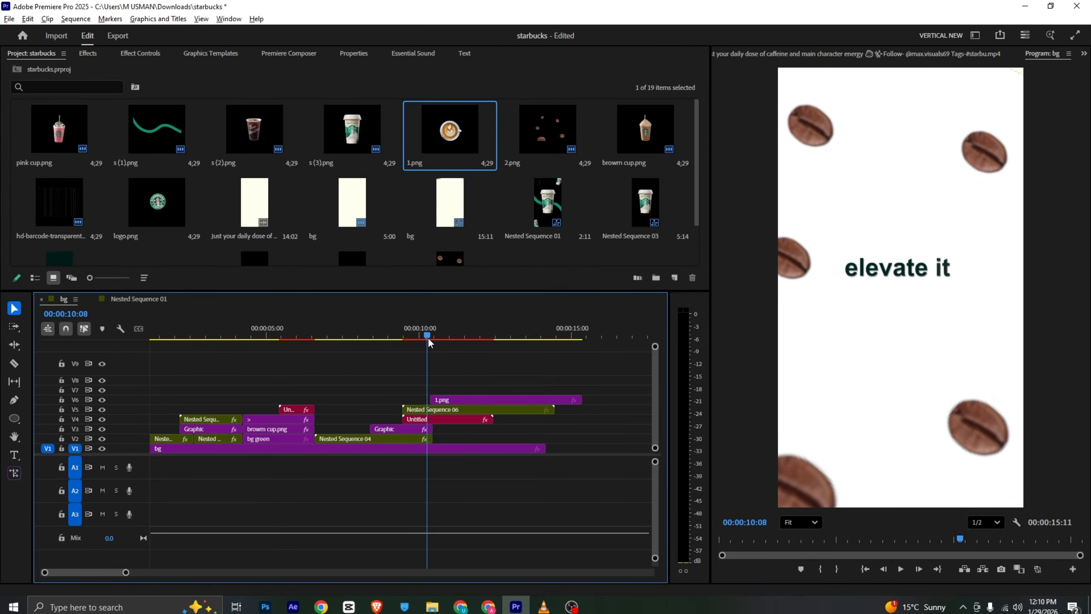
drag(429, 409, 478, 417)
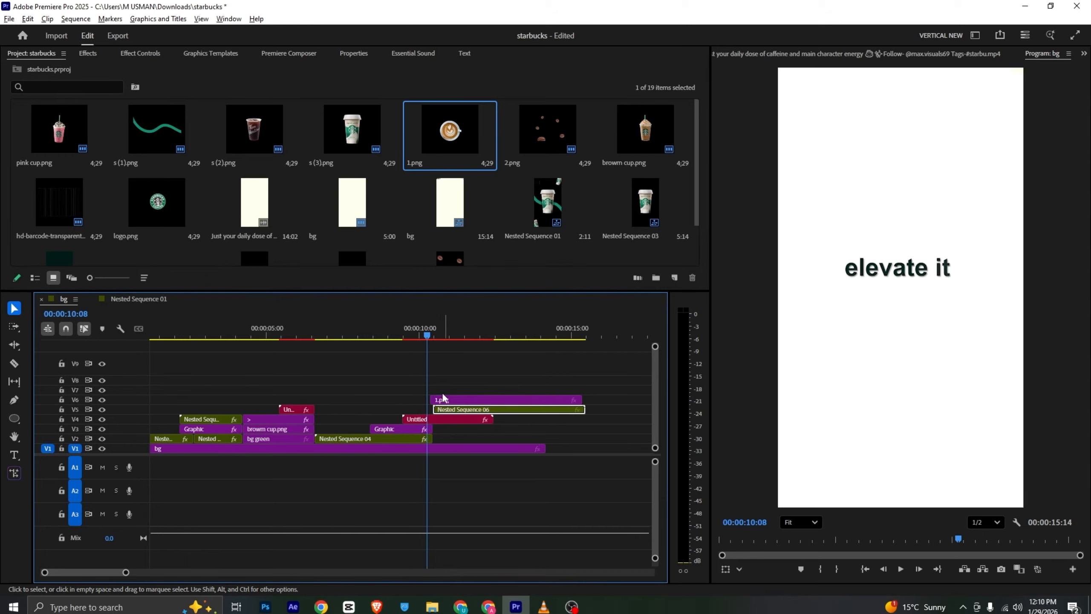
click(430, 334)
drag(430, 329, 434, 328)
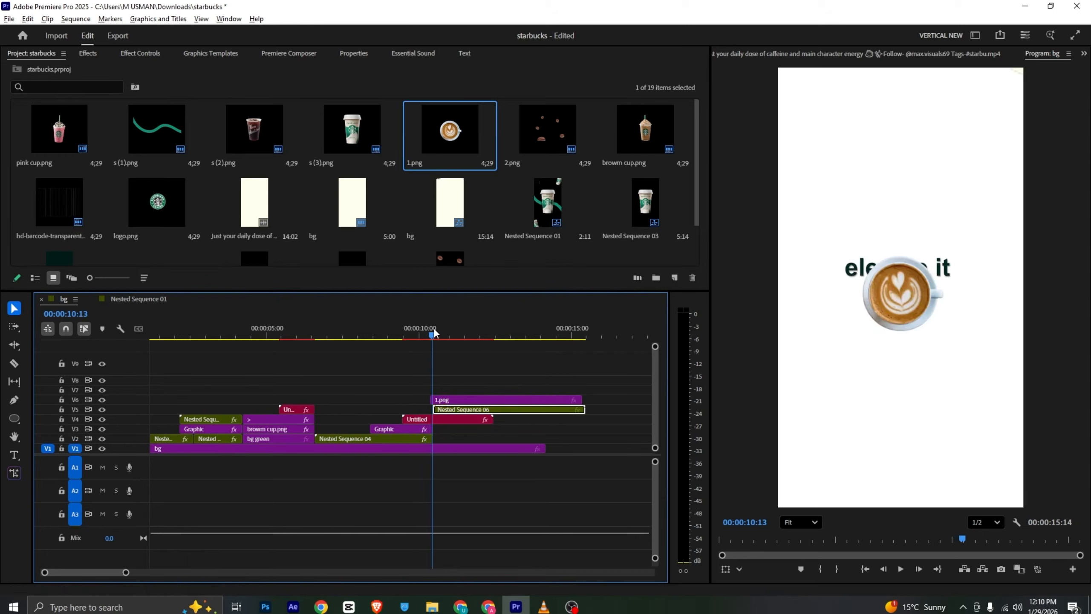
drag(445, 399, 451, 404)
click(454, 410)
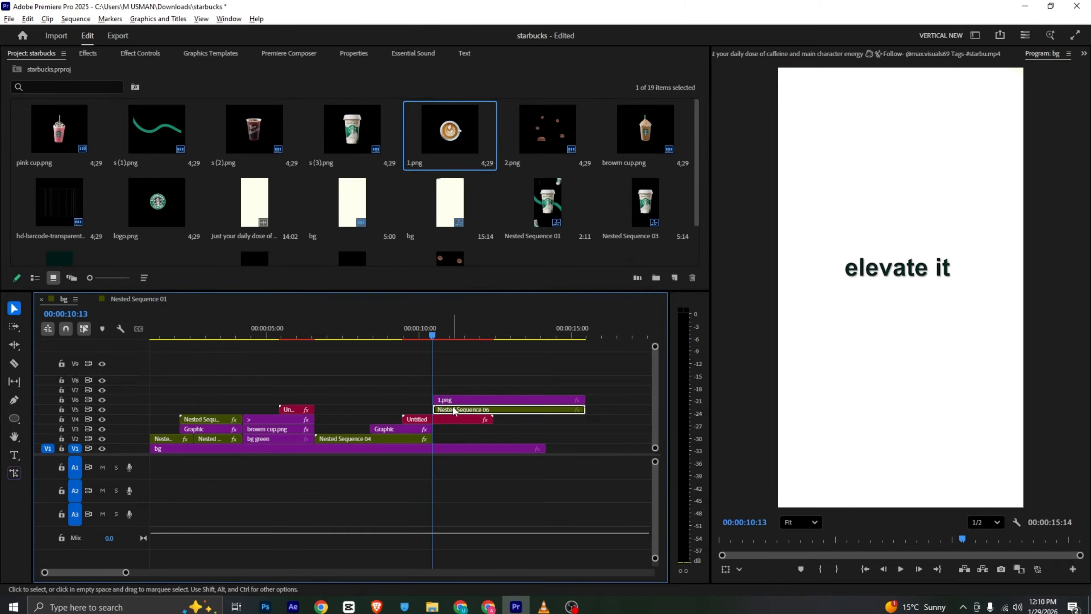
click(464, 401)
drag(465, 409, 464, 410)
click(463, 383)
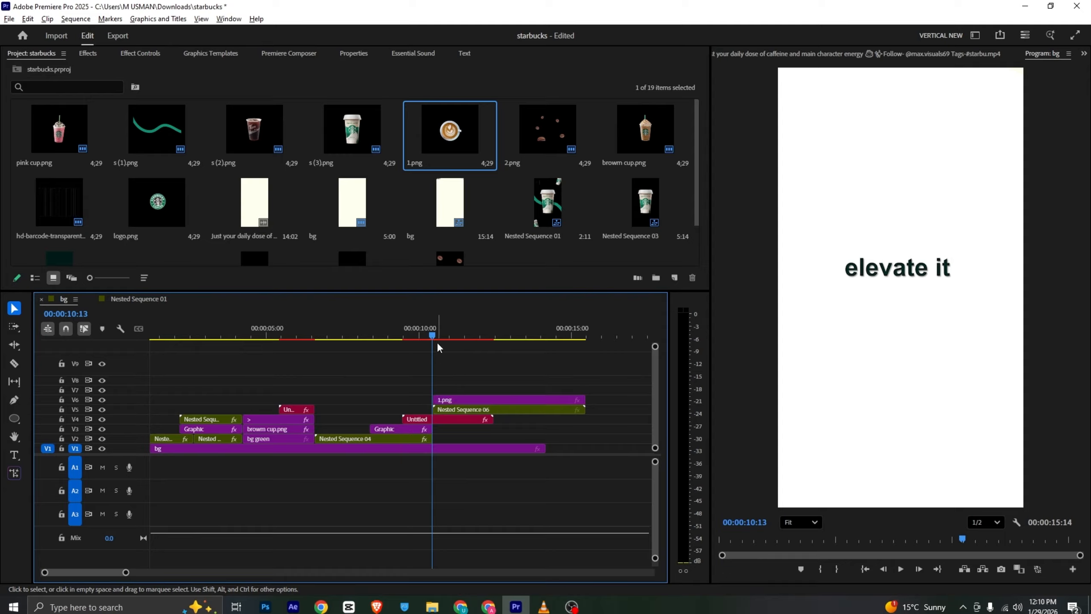
Enlarge the coffee cup 1.png to scale 203 and set its position to 567, 960
drag(439, 337, 451, 337)
click(465, 410)
click(469, 401)
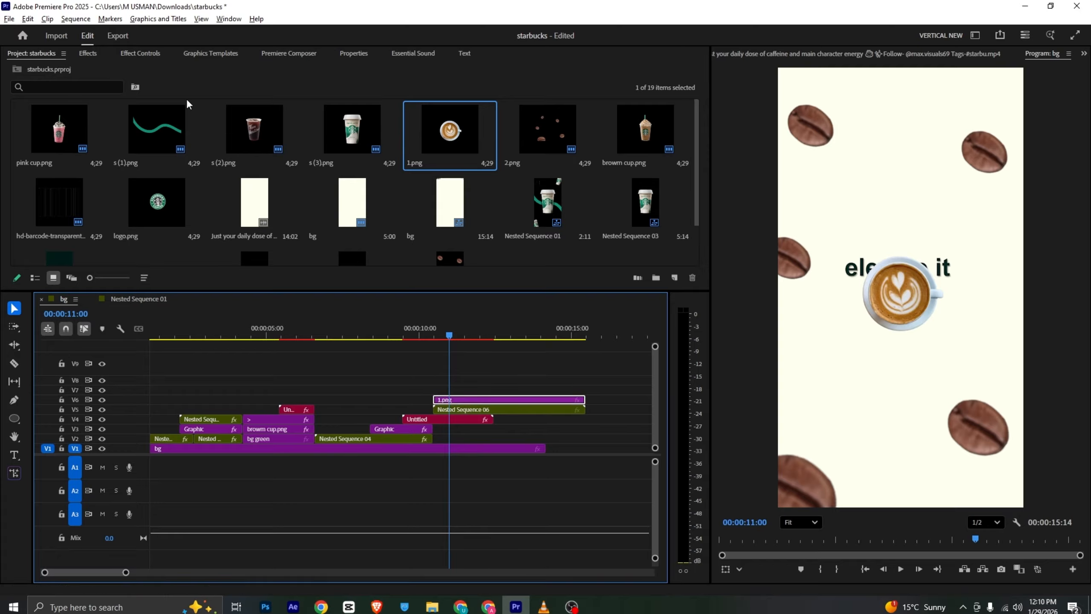
click(140, 53)
mouse_move(209, 124)
mouse_down()
mouse_move(253, 125)
mouse_move(226, 114)
mouse_up()
drag(429, 329, 434, 329)
click(285, 55)
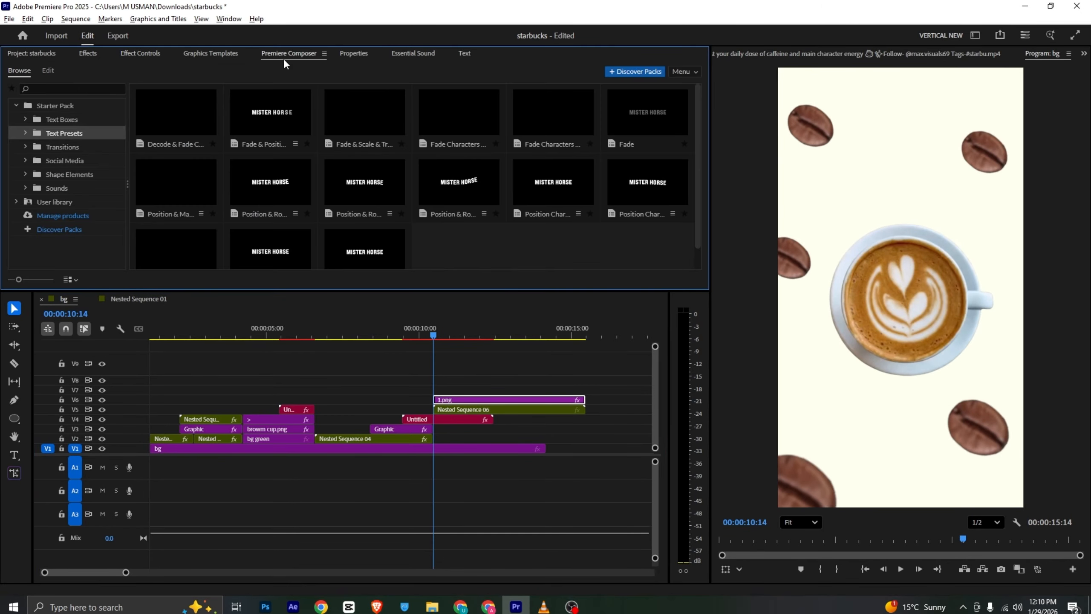
click(64, 147)
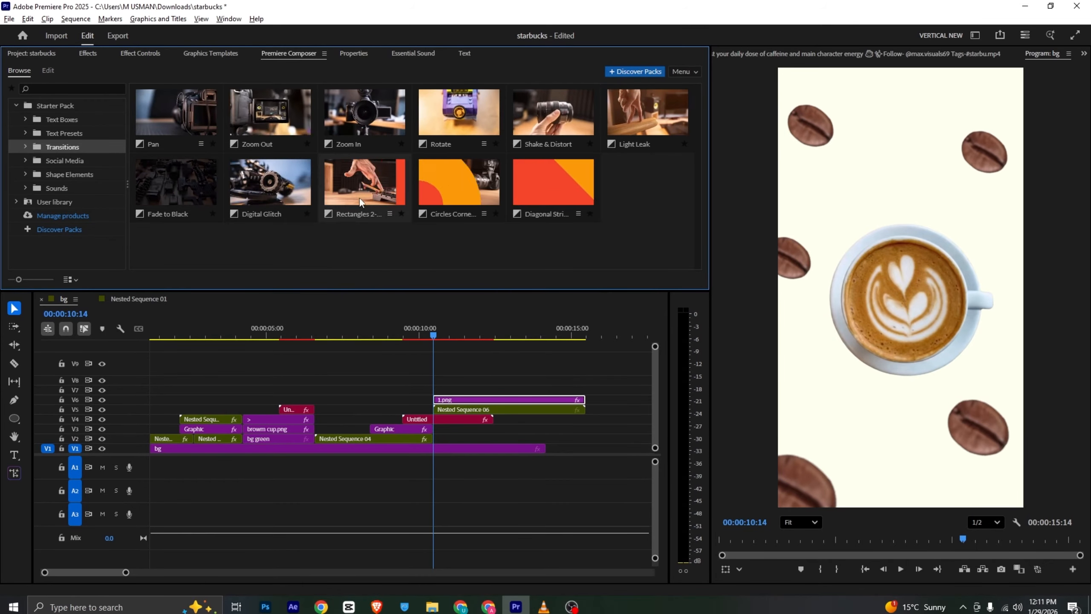
click(479, 400)
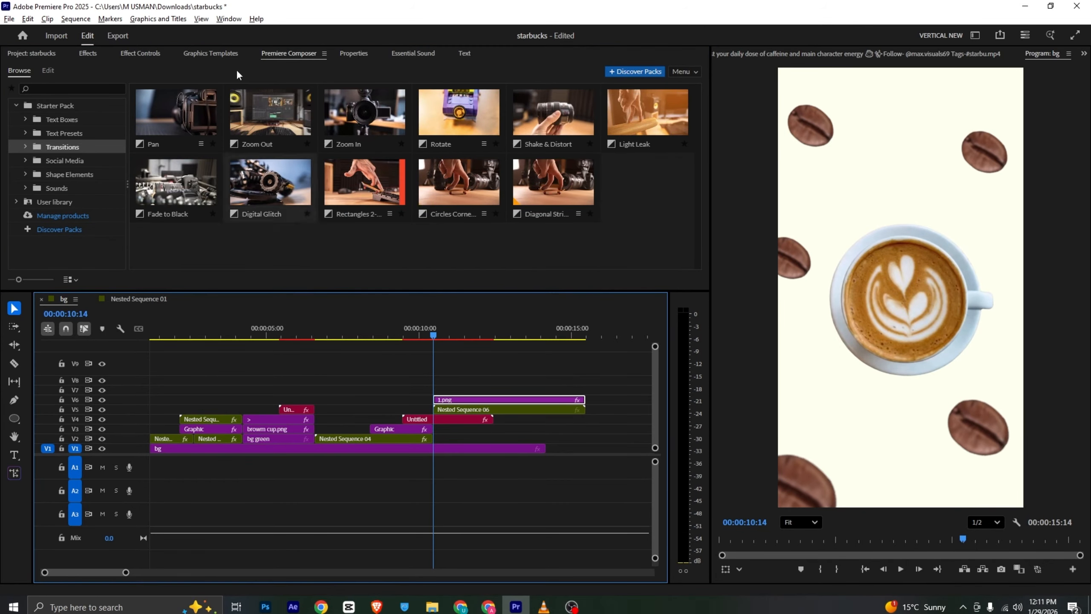
Add a 0° rotation keyframe to the coffee cup at 00:00:10:14 and move its anchor point to the cup's center at 457.9, 423.6
click(140, 53)
click(35, 160)
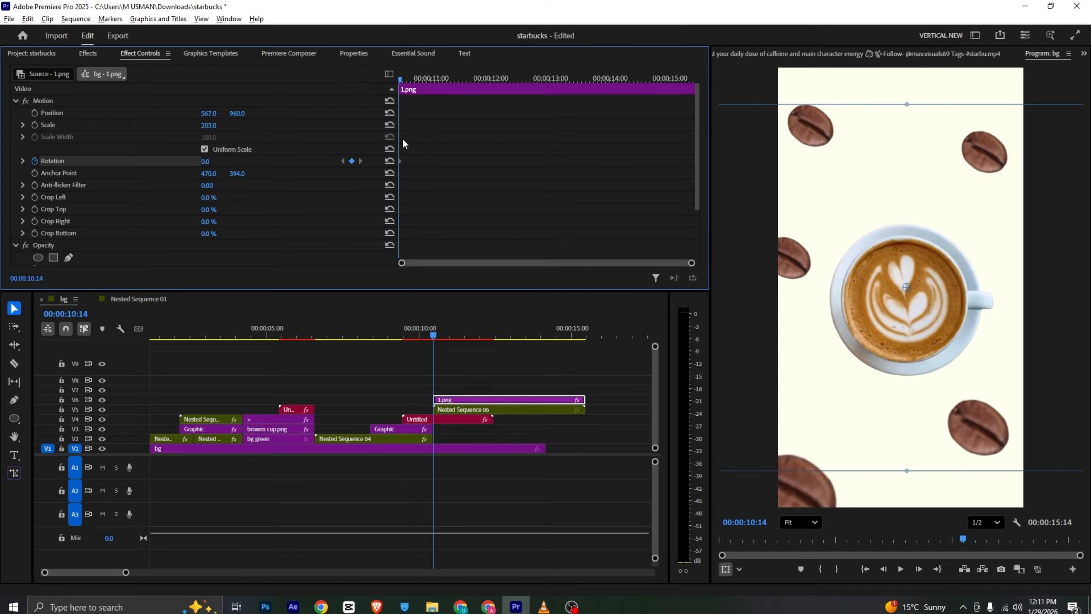
drag(400, 79, 532, 105)
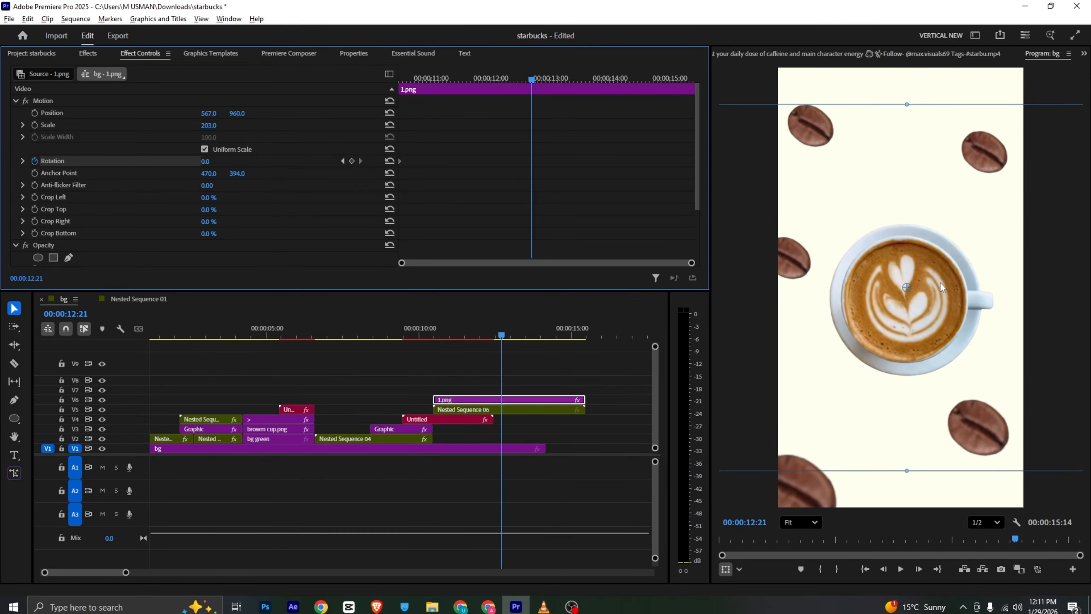
click(907, 290)
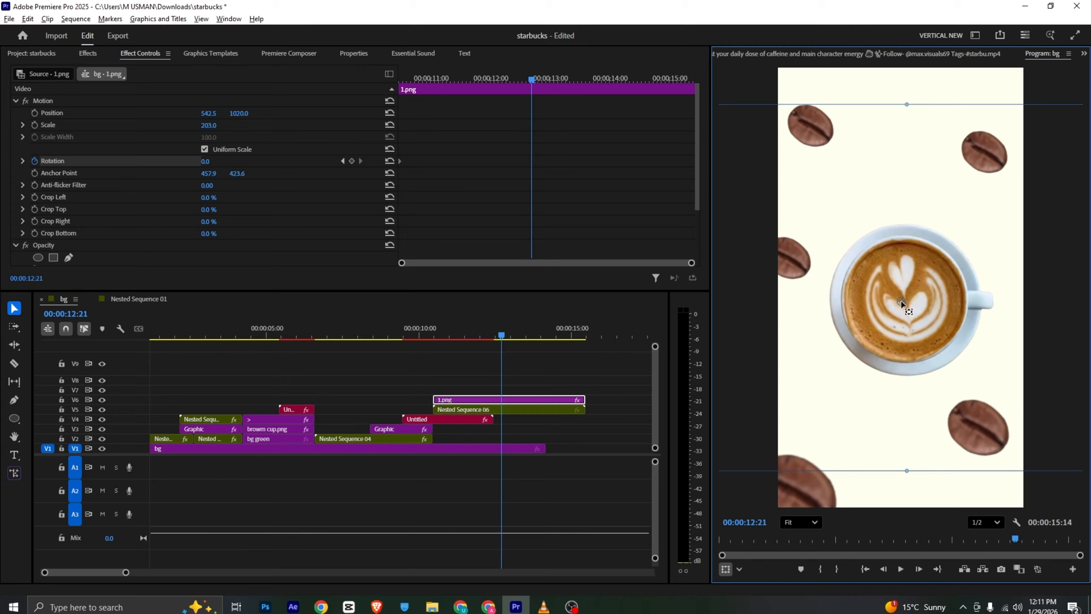
Set the cup's rotation to 1x at 00:00:12:21, save the project and play back the spin
drag(208, 164, 213, 163)
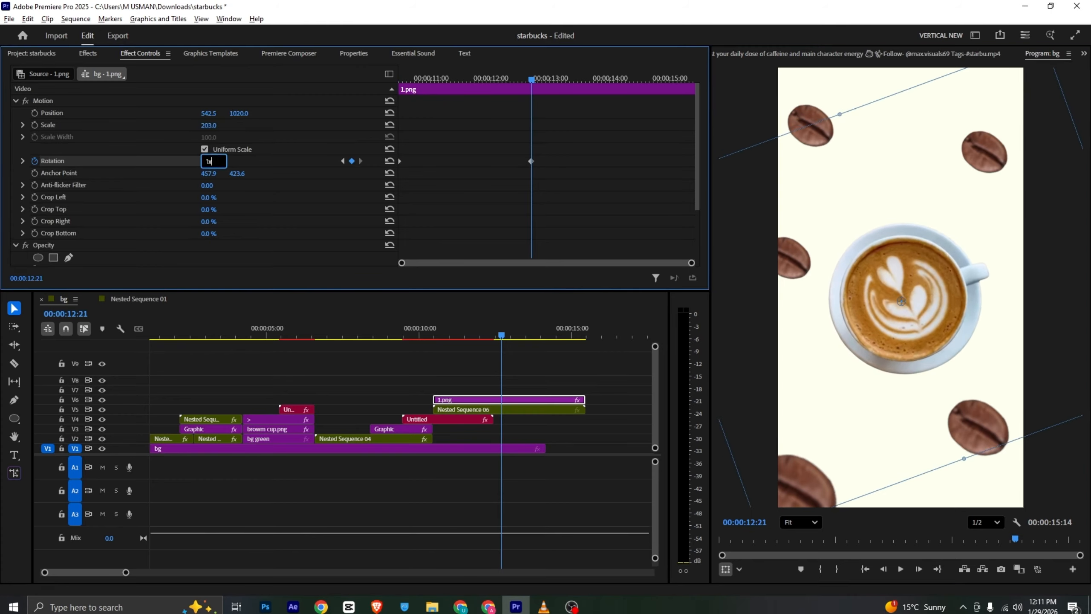
key(Return)
key(ctrl+s)
drag(441, 74, 342, 78)
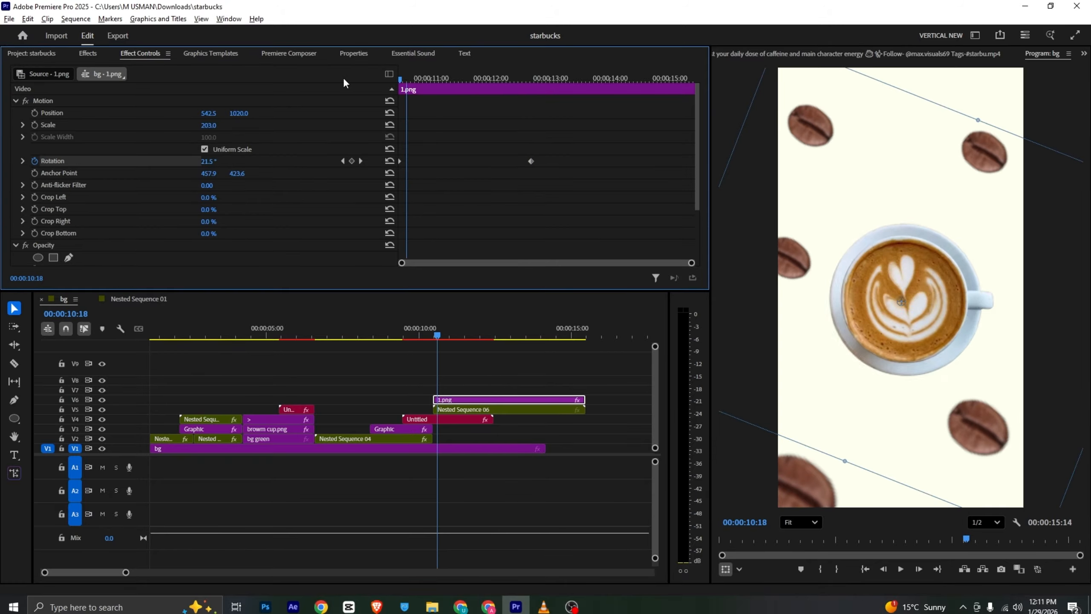
key(space)
key(space)
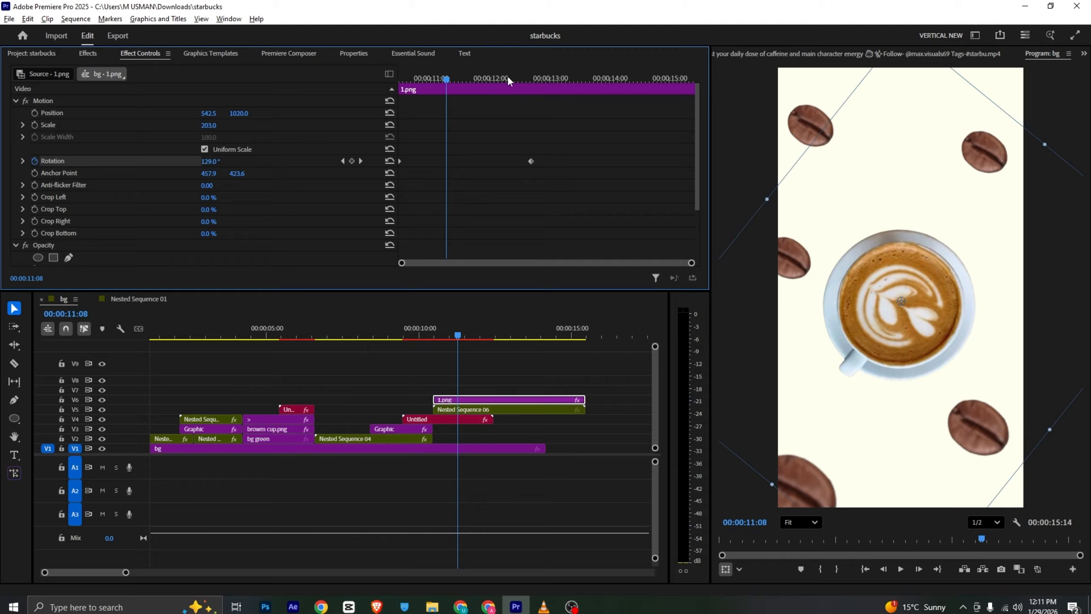
Raise the cup's rotation keyframe at 00:00:12:21 to 3x and play back the faster spin
click(532, 79)
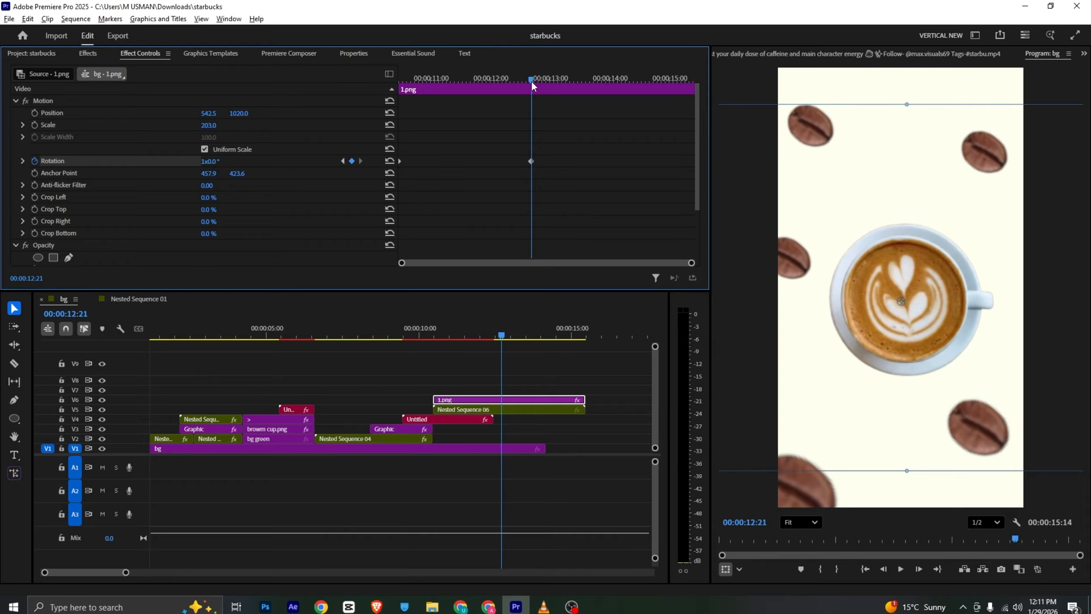
text(3x)
key(Return)
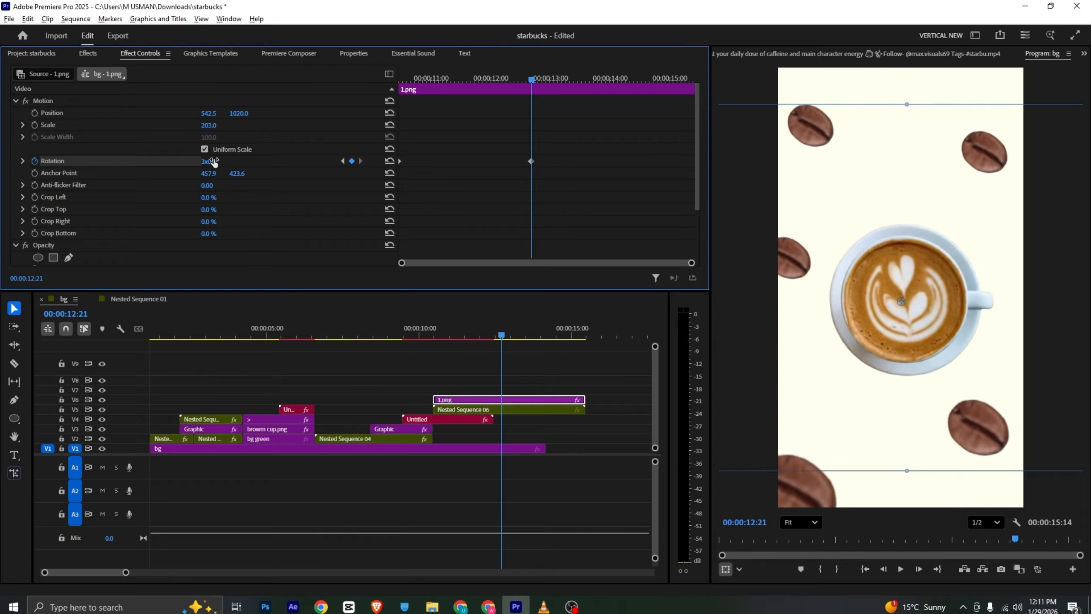
drag(494, 80, 343, 82)
key(space)
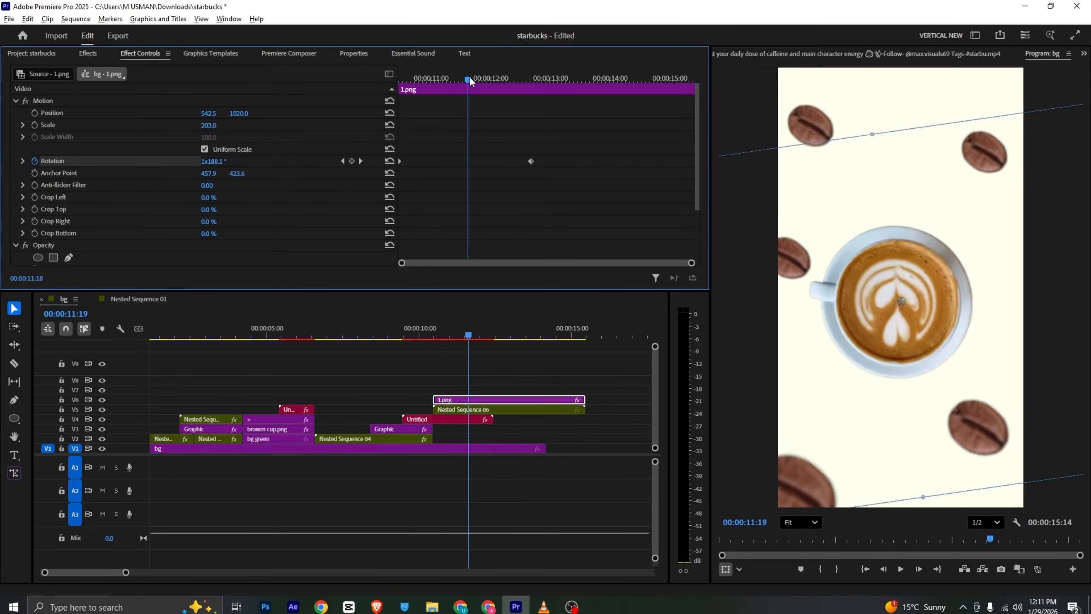
drag(469, 78, 403, 96)
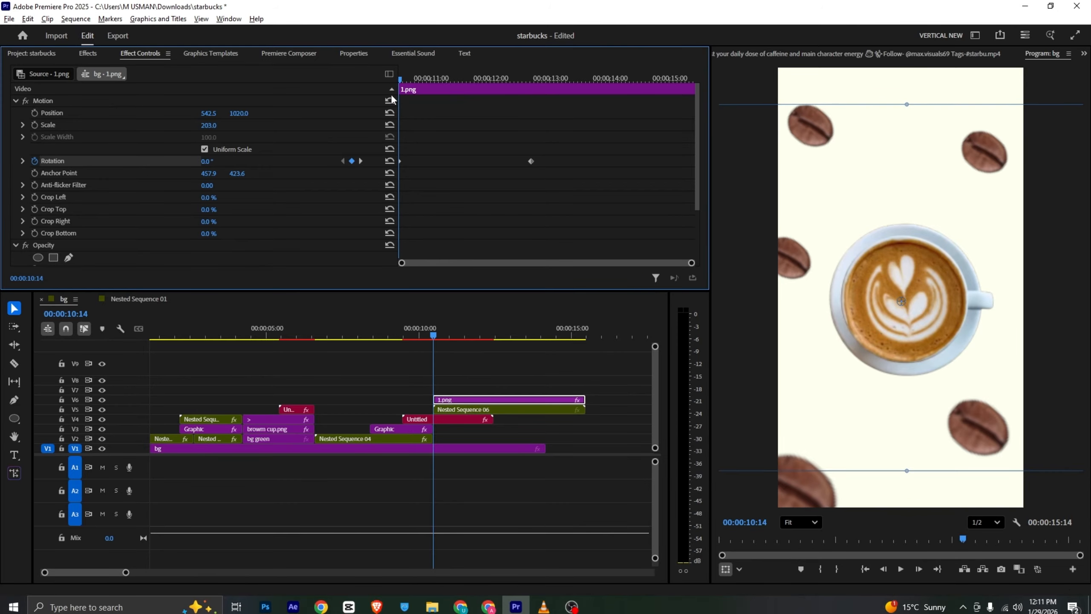
Add the Premiere Composer Rotate transition over the cut at 00:00:10:14 and play it back from 00:00:09:23
click(298, 53)
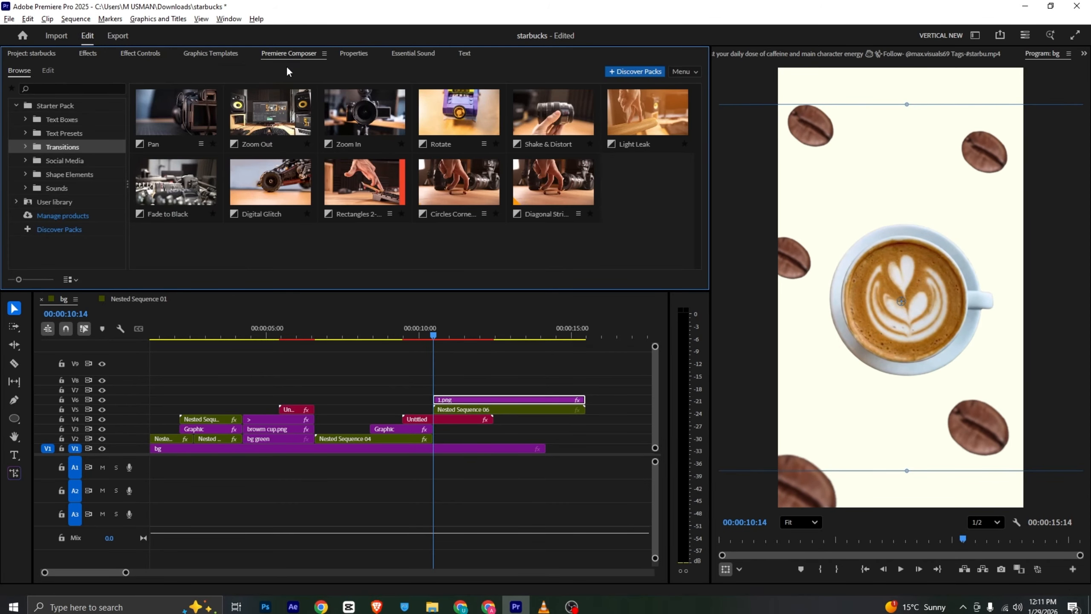
click(63, 160)
click(63, 147)
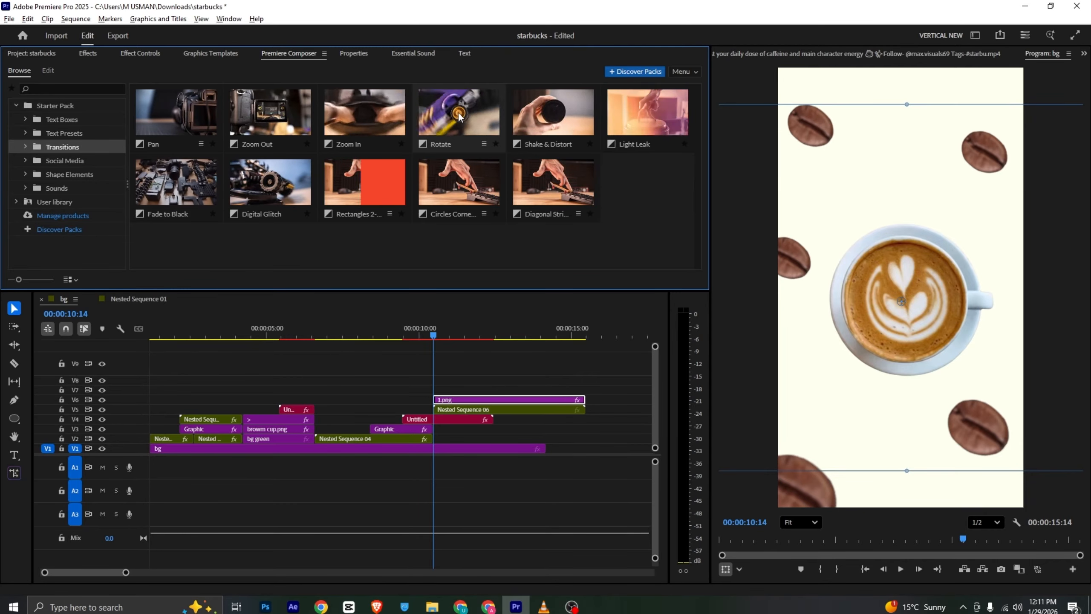
drag(458, 117, 438, 469)
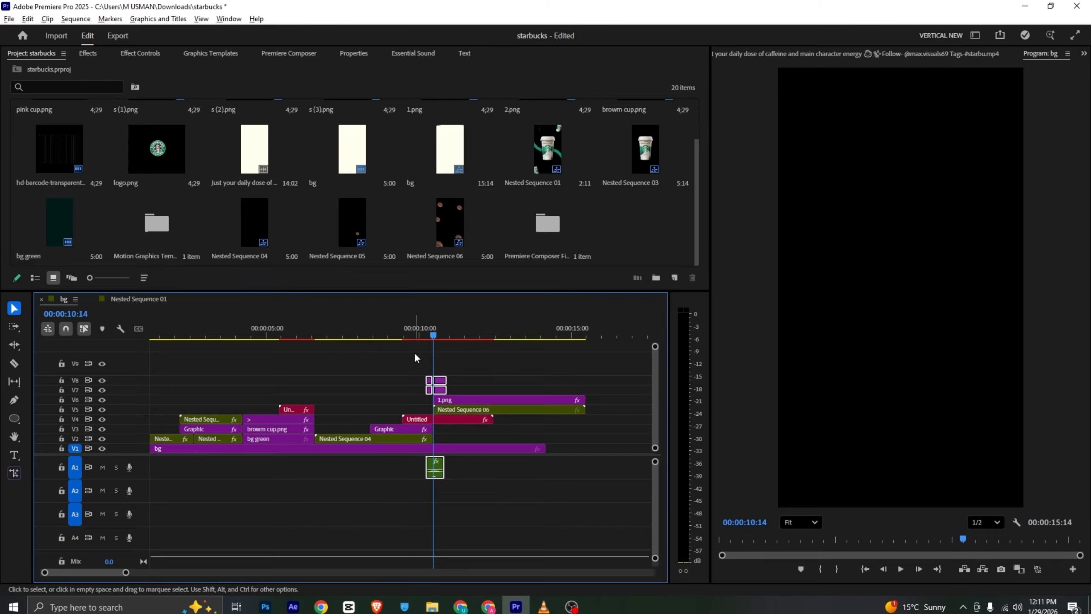
click(412, 336)
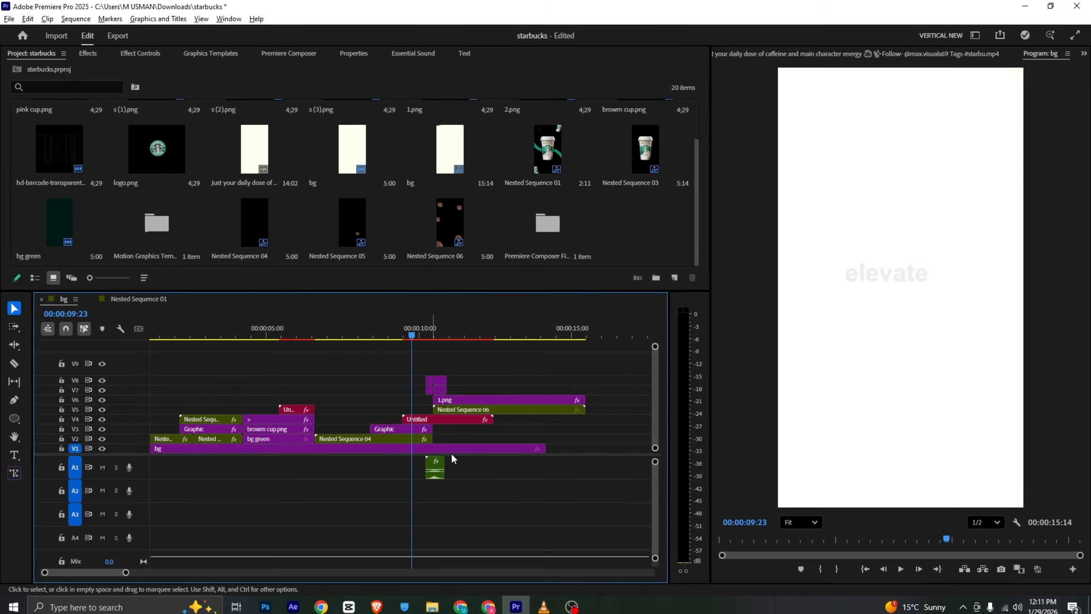
click(266, 53)
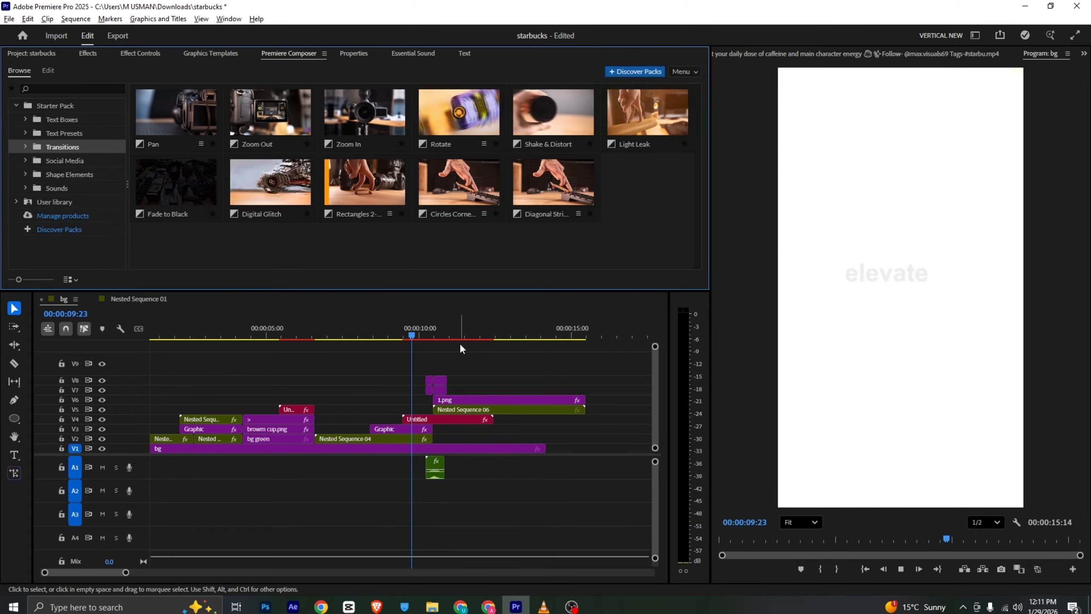
key(space)
drag(458, 336, 469, 338)
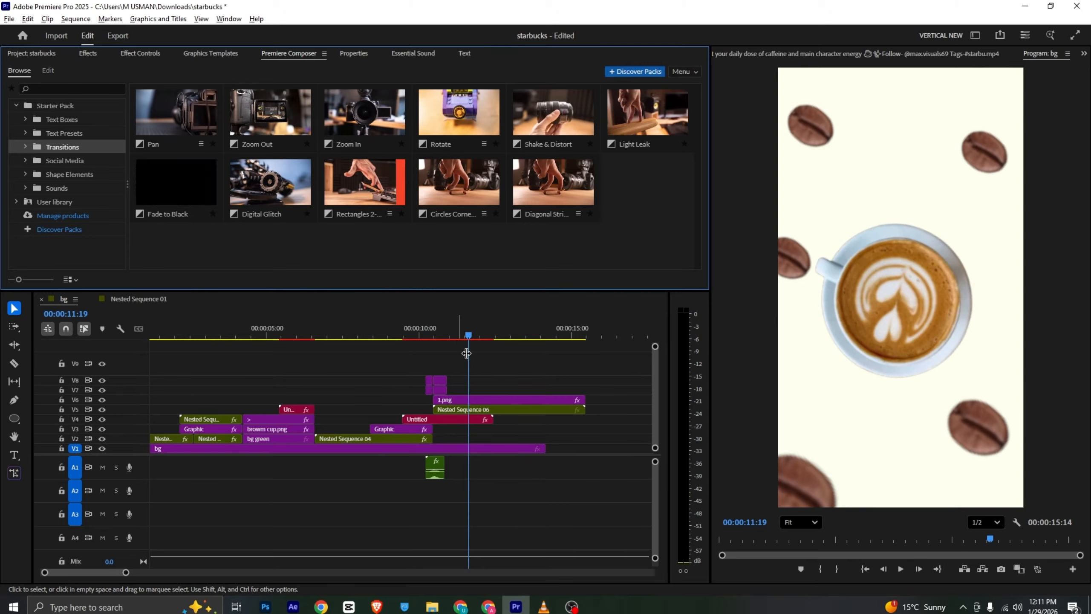
Nest 1.png and the bean sequence on V5 and V6 together as Nested Sequence 07
click(481, 393)
drag(480, 393, 479, 409)
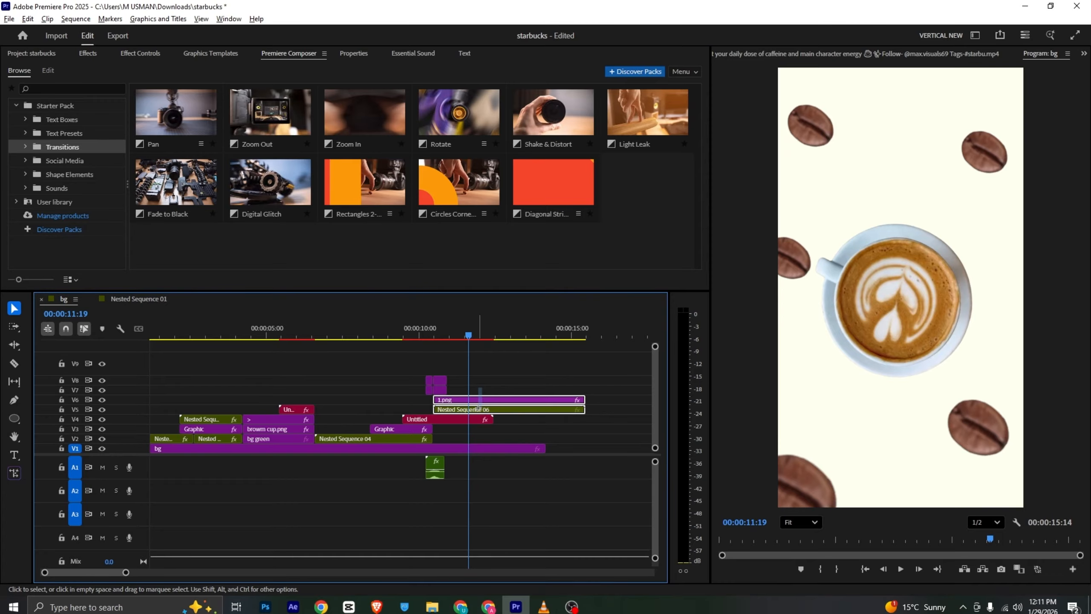
right_click(481, 411)
click(561, 330)
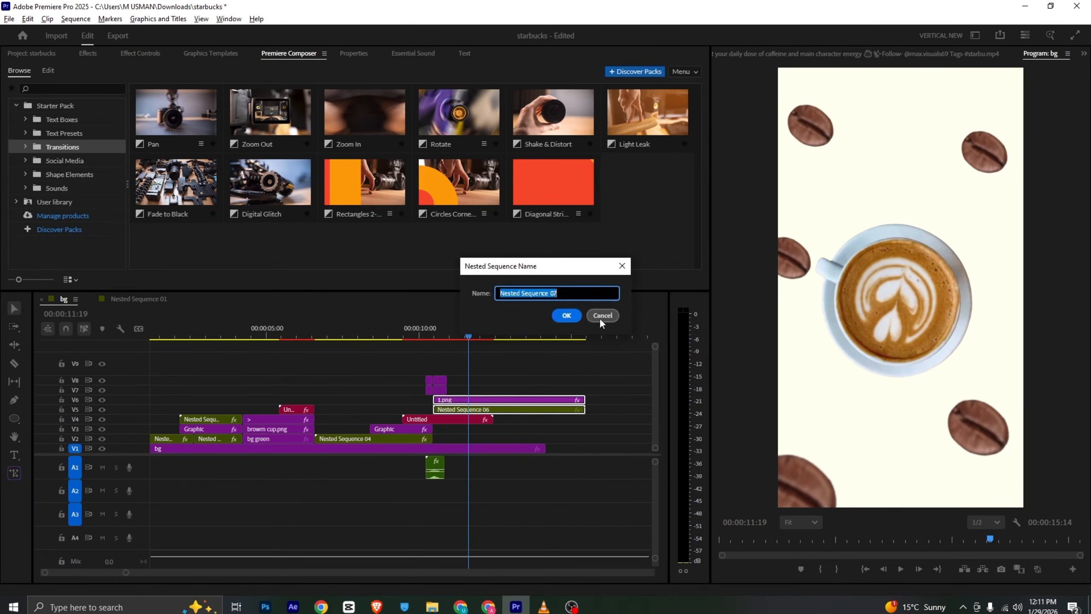
click(599, 317)
Keyframe Nested Sequence 07's scale from 264 at 00:00:10:14 to 100 at 00:00:11:19, save the project and play back the zoom
click(463, 406)
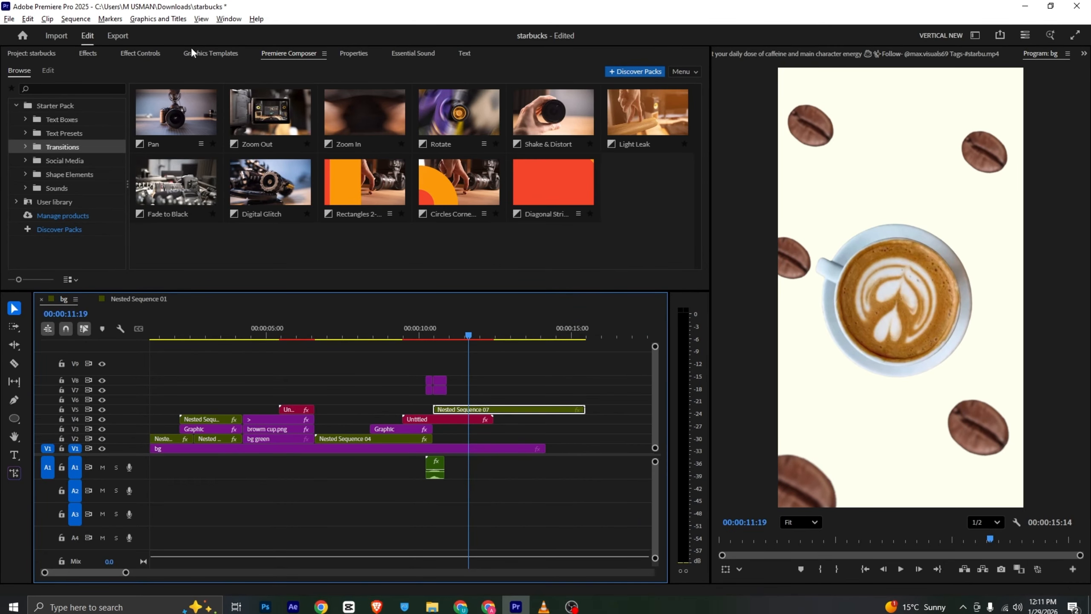
click(146, 59)
click(35, 124)
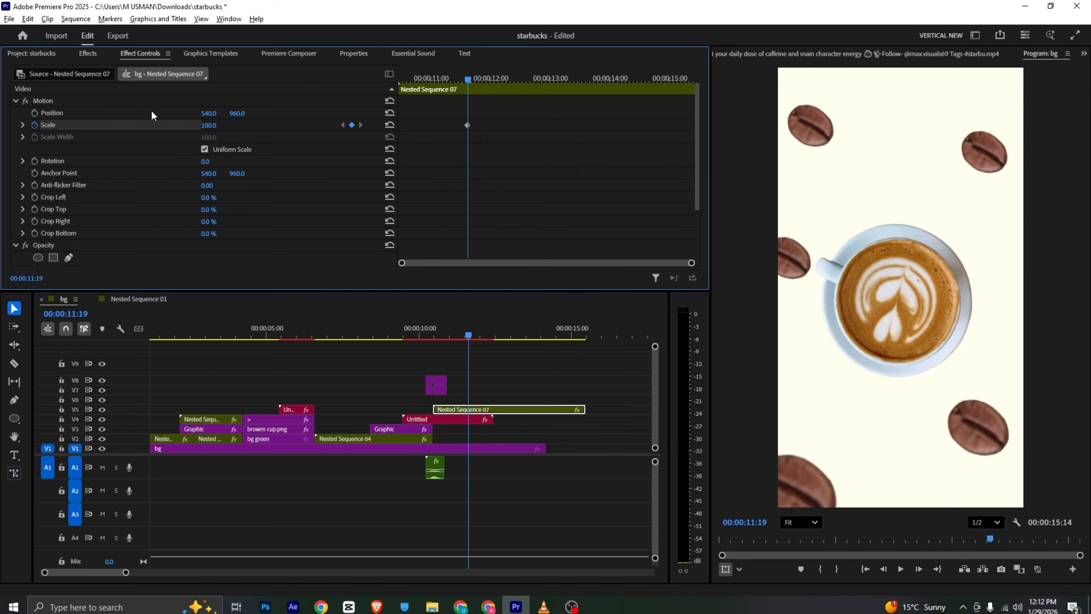
drag(450, 76, 402, 80)
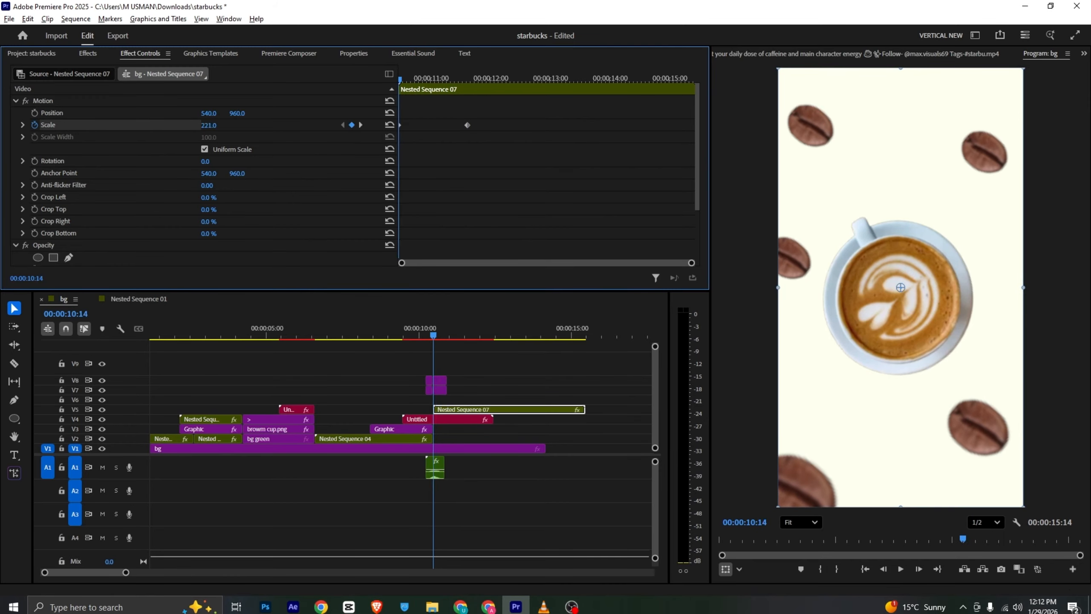
drag(209, 125, 374, 97)
key(ctrl+s)
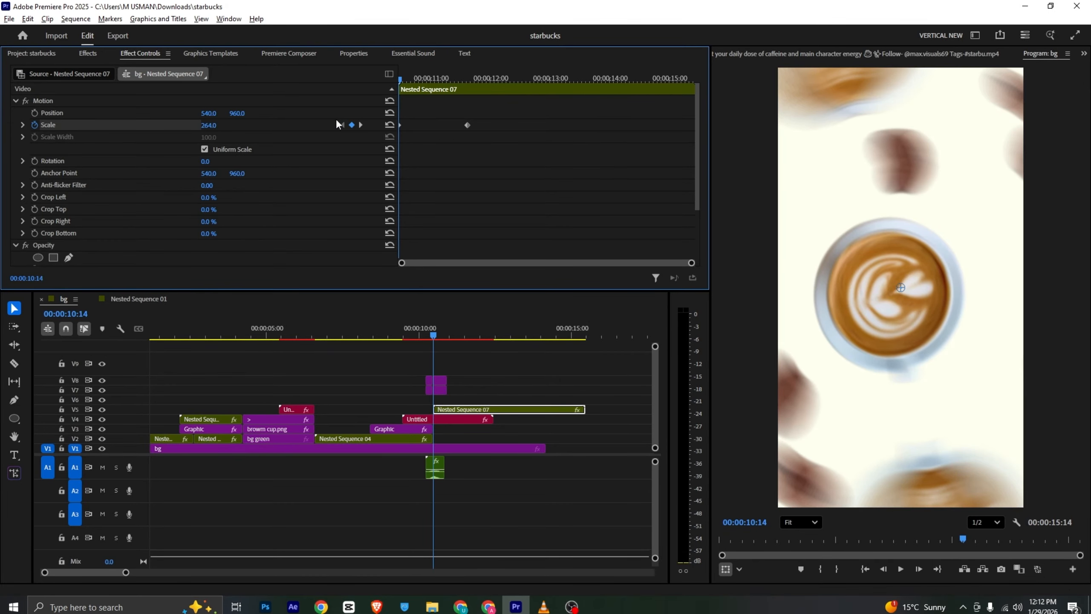
key(space)
click(466, 78)
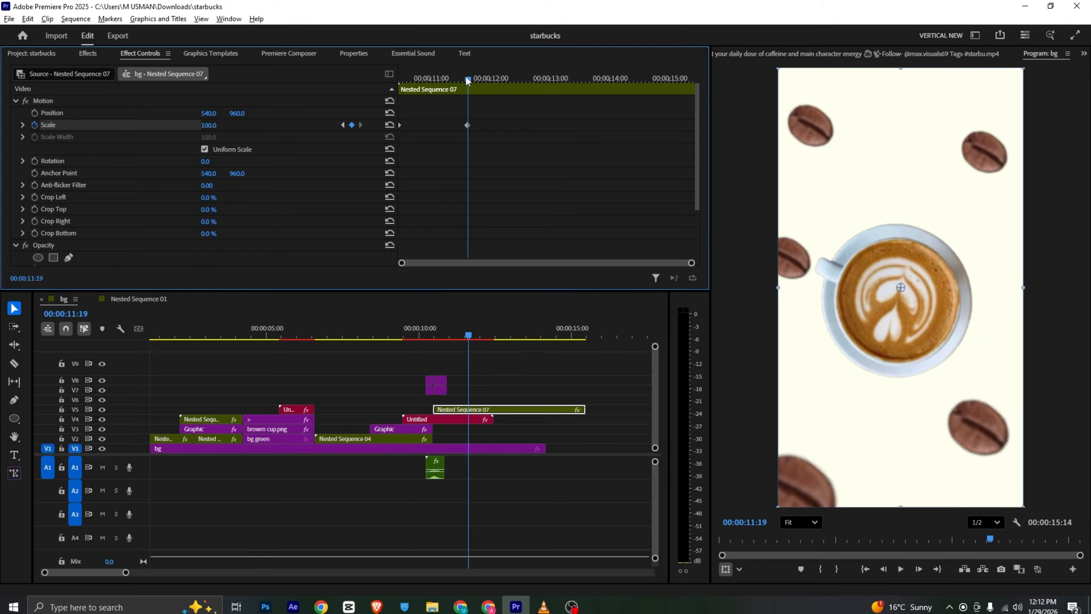
Delete the Rotate transition over the 00:00:10:14 cut, lower Nested Sequence 07's starting scale to 118 and play it back
drag(467, 80, 391, 80)
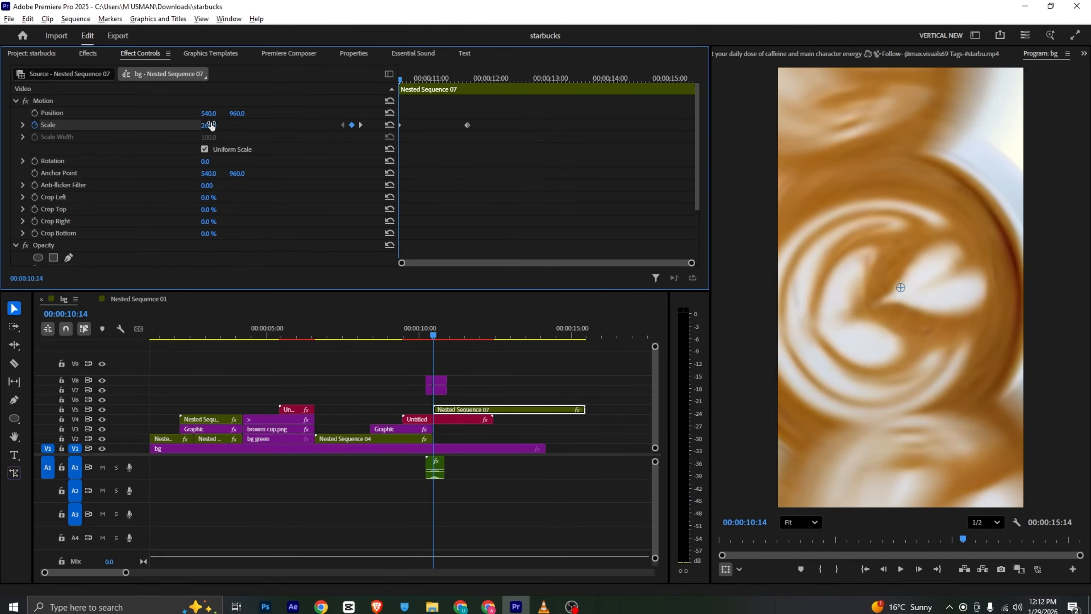
click(435, 389)
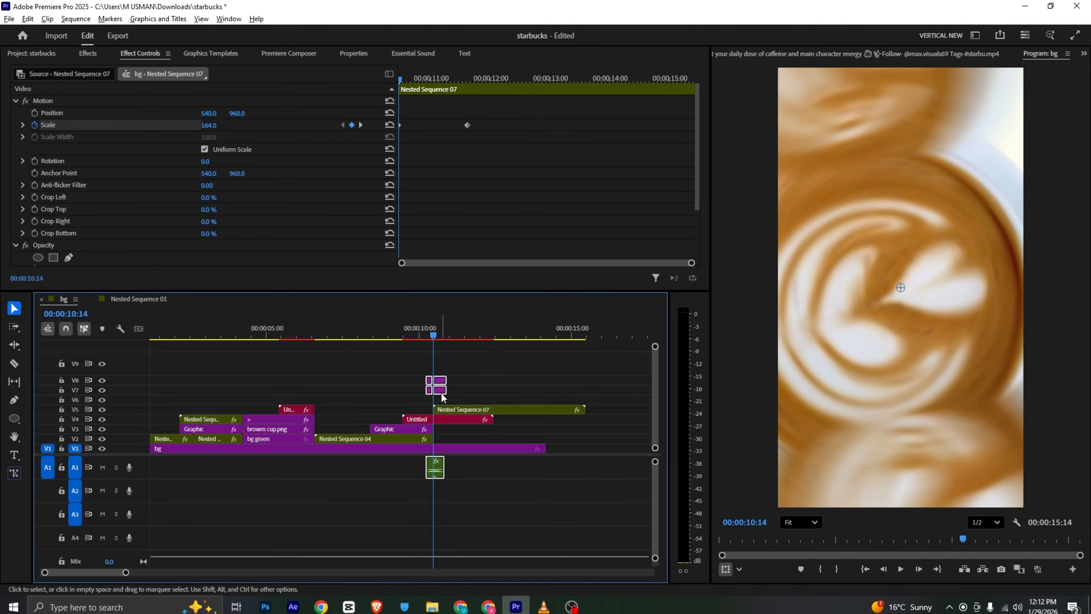
key(Delete)
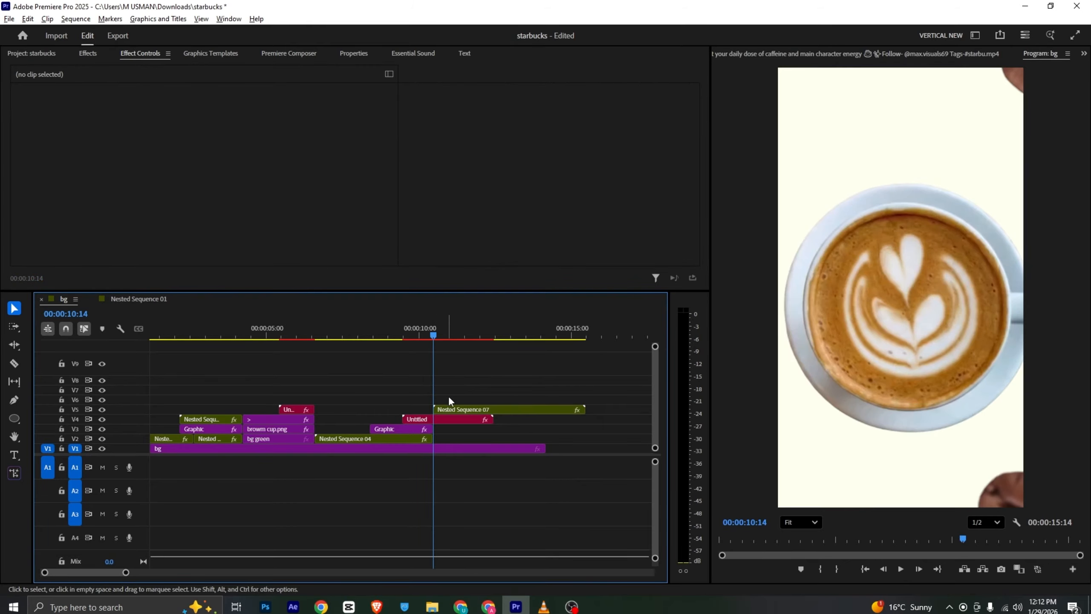
click(468, 410)
drag(212, 131, 192, 130)
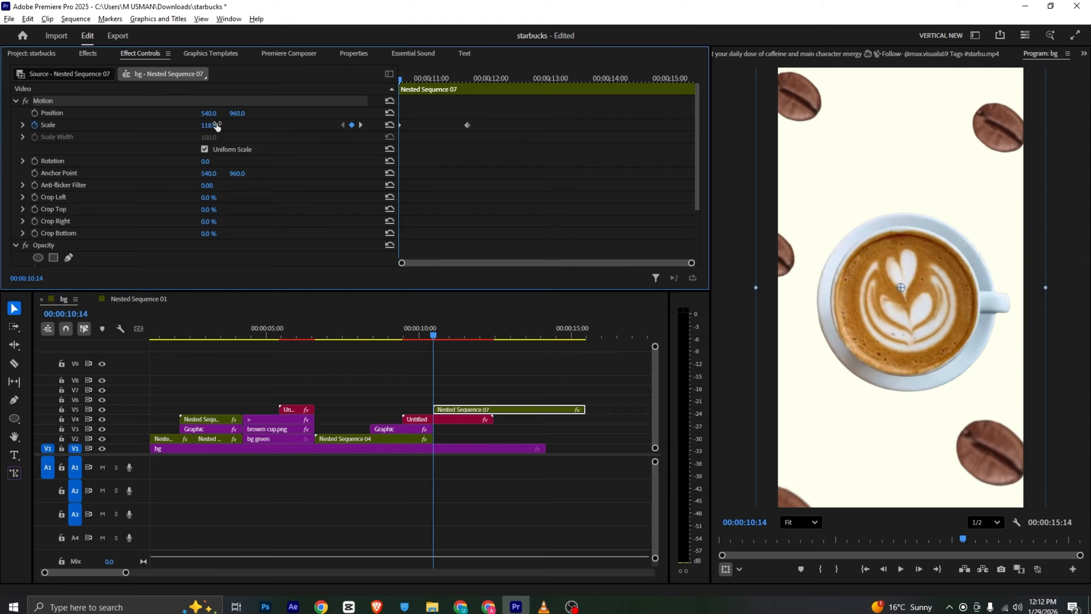
key(space)
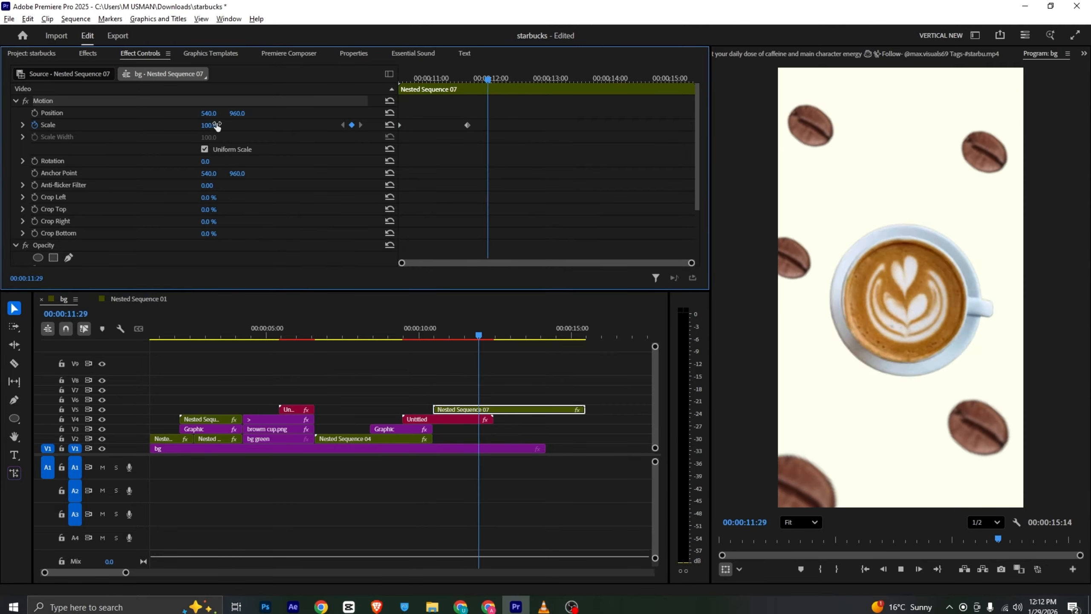
key(space)
Apply Ease In to both scale keyframes, move the ending keyframe to just after 00:00:11:00 and play back the zoom
right_click(467, 124)
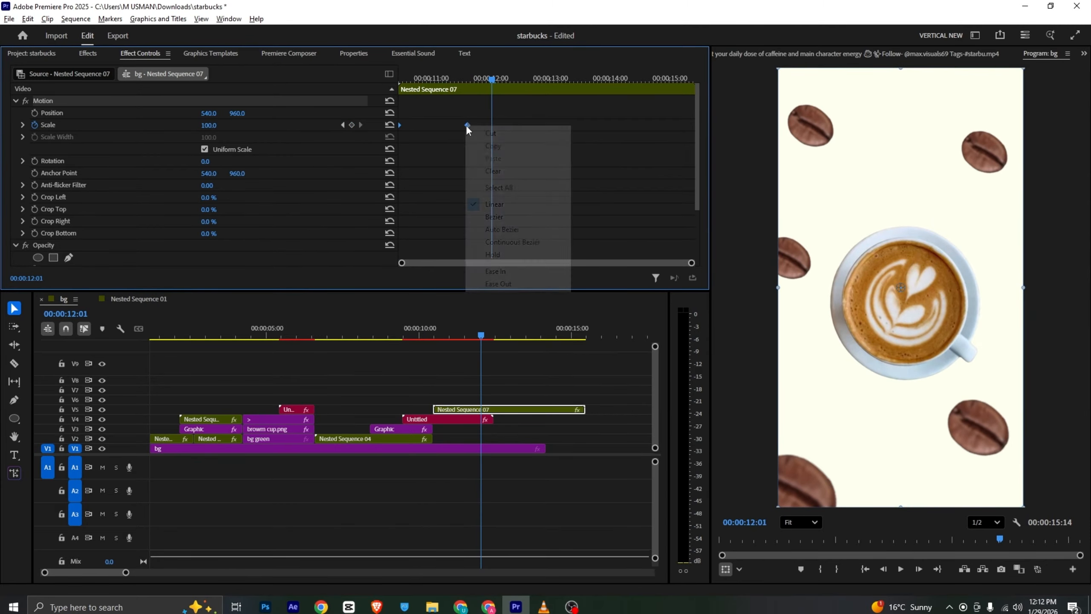
click(533, 271)
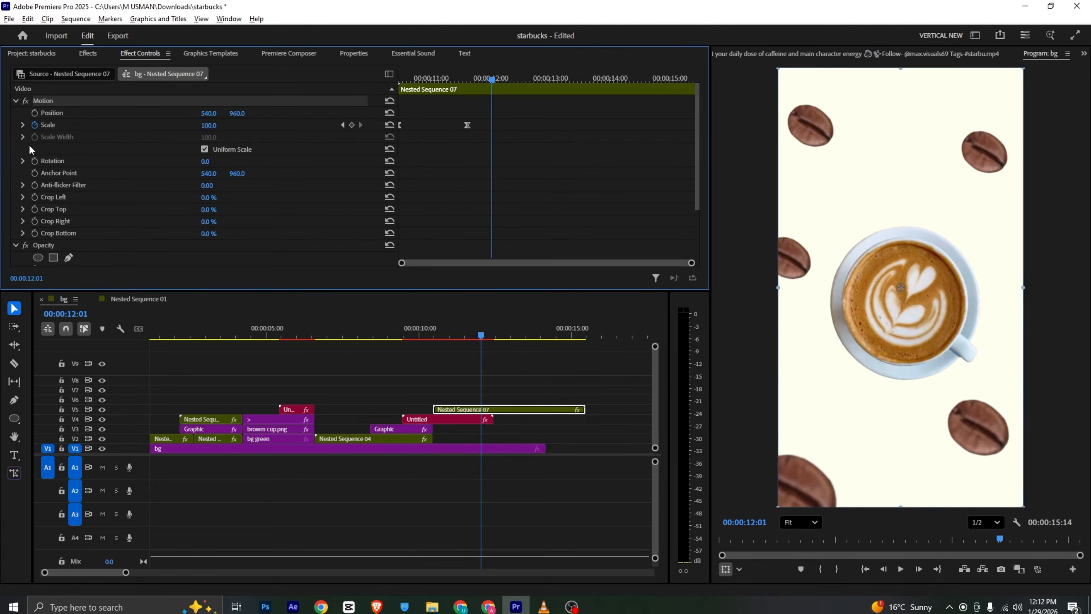
key(space)
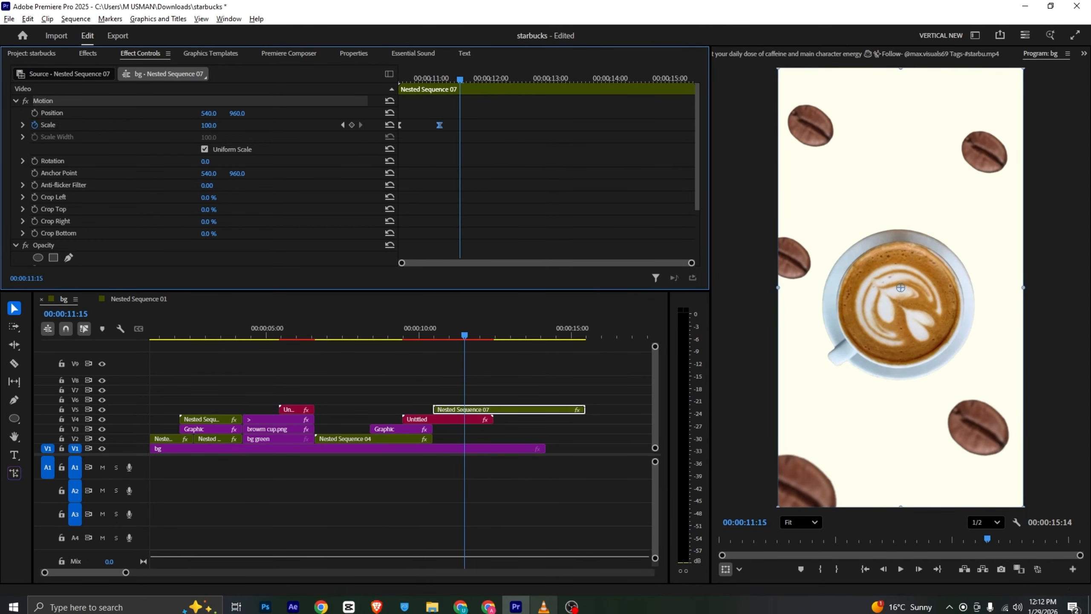
Switch to VLC, play the reference video's spinning logo section, and return to Premiere Pro
click(544, 606)
scroll(544, 333, down, 1)
key(space)
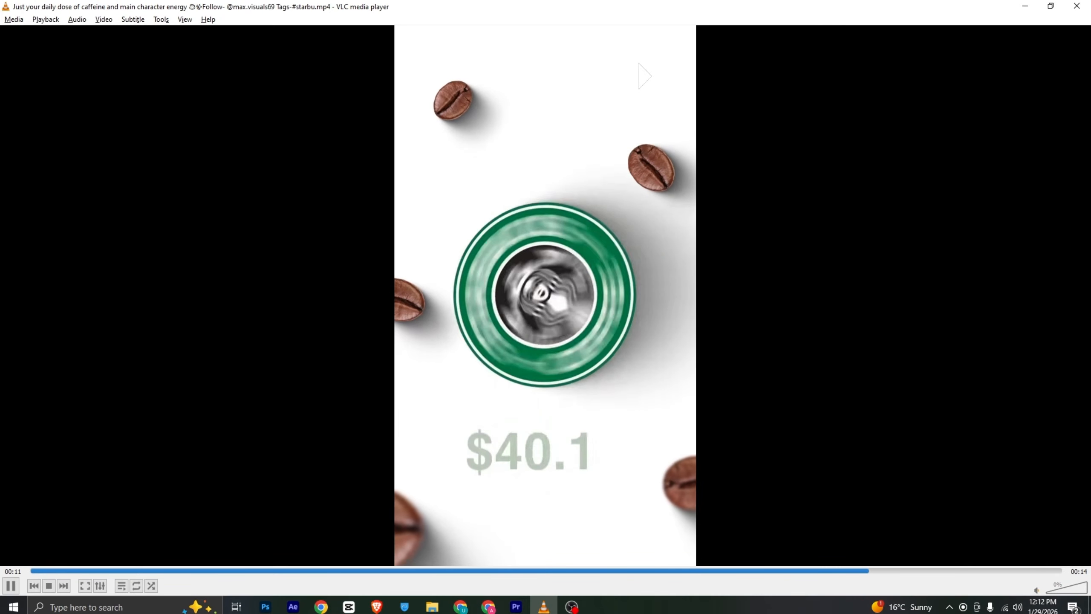
key(space)
click(516, 606)
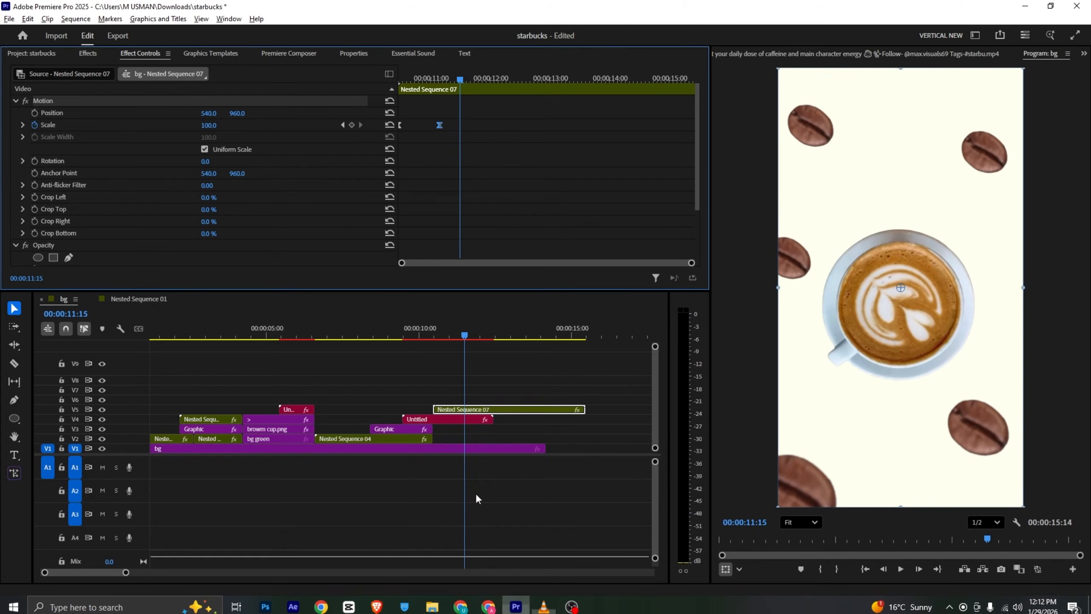
Place logo.png on V6 at 00:00:11:15, above Nested Sequence 07, and select the clip
scroll(282, 150, up, 1)
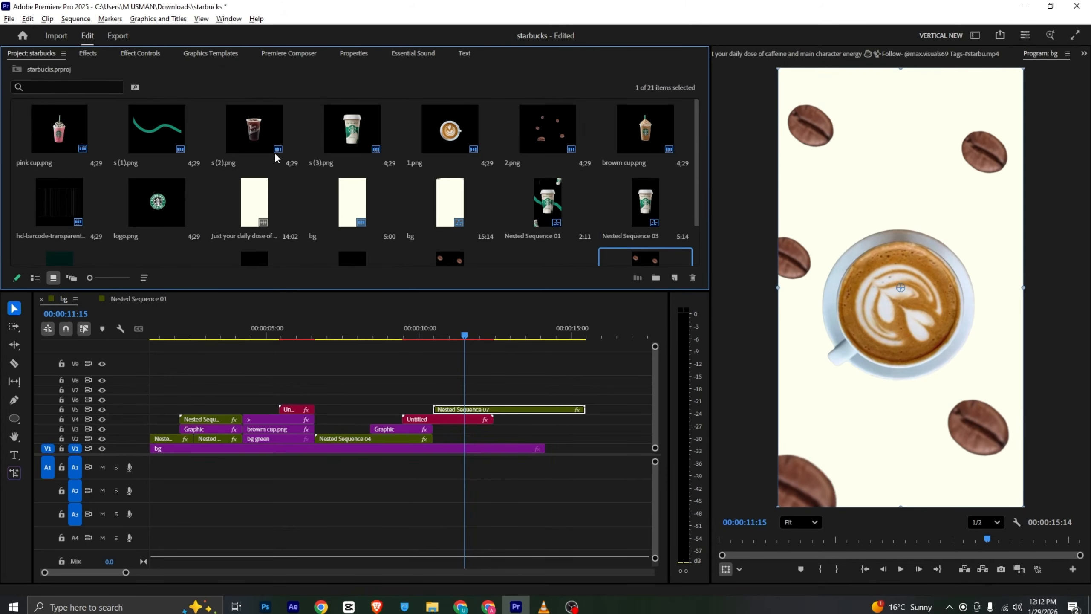
drag(160, 188, 471, 400)
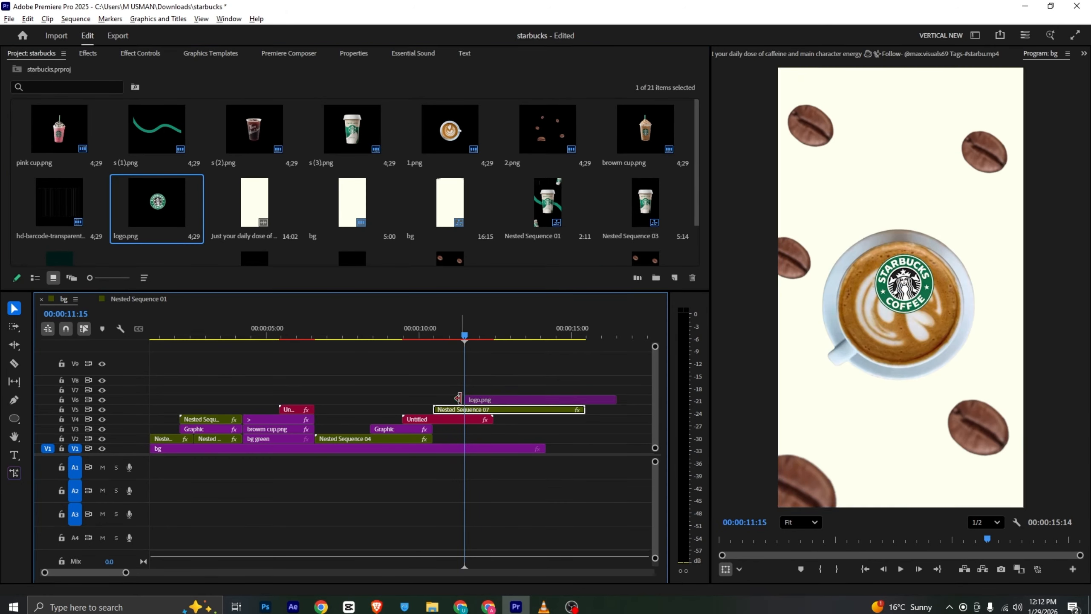
click(482, 399)
click(482, 399)
Scale the logo to 251 and position it at 490, 1075 so it covers the coffee cup
click(140, 53)
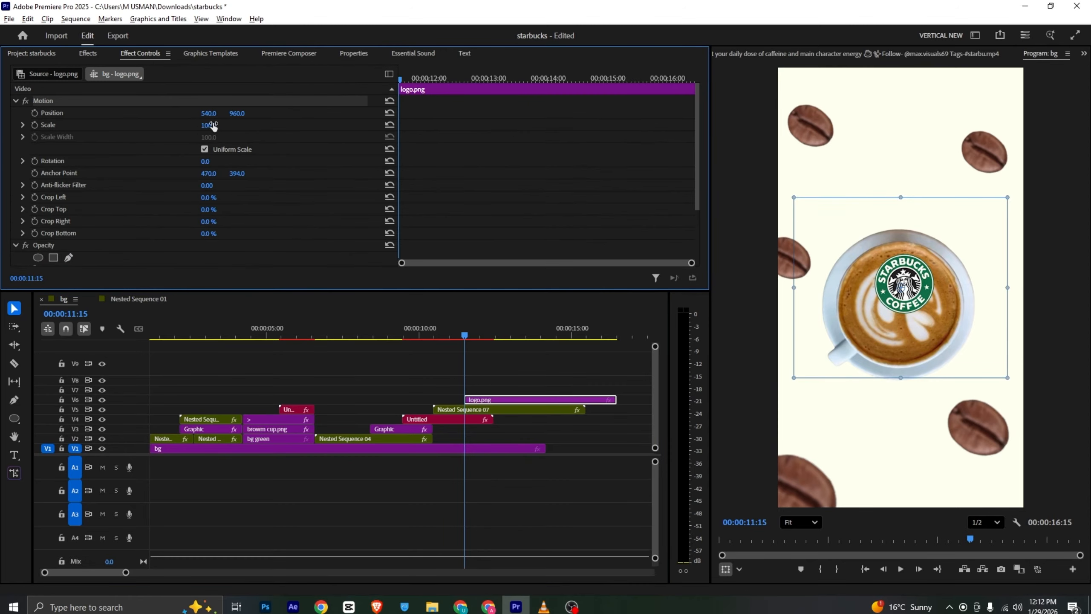
drag(209, 124, 247, 125)
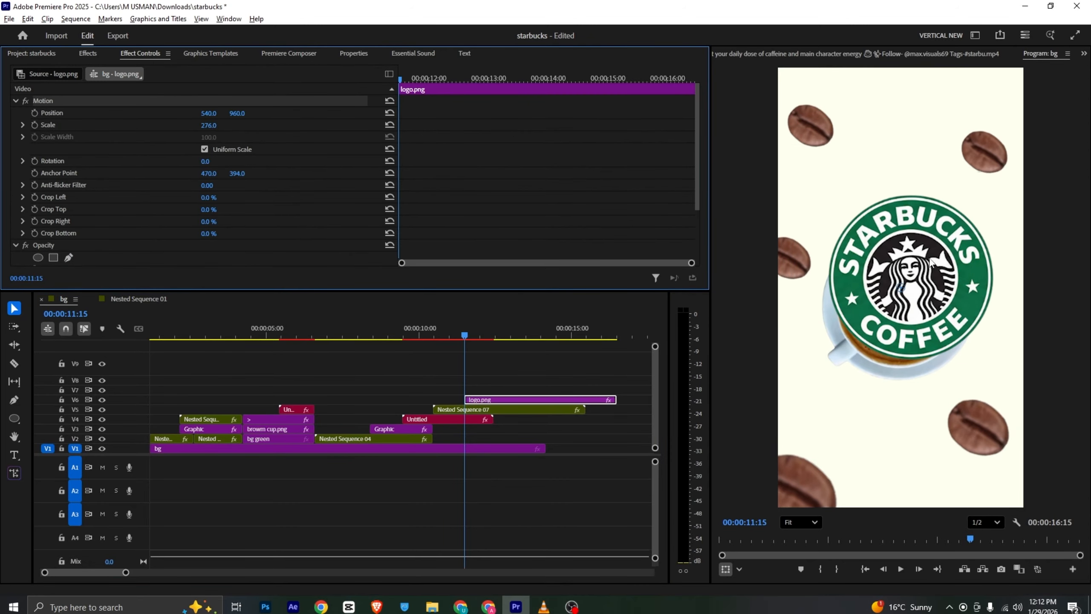
drag(933, 263, 915, 296)
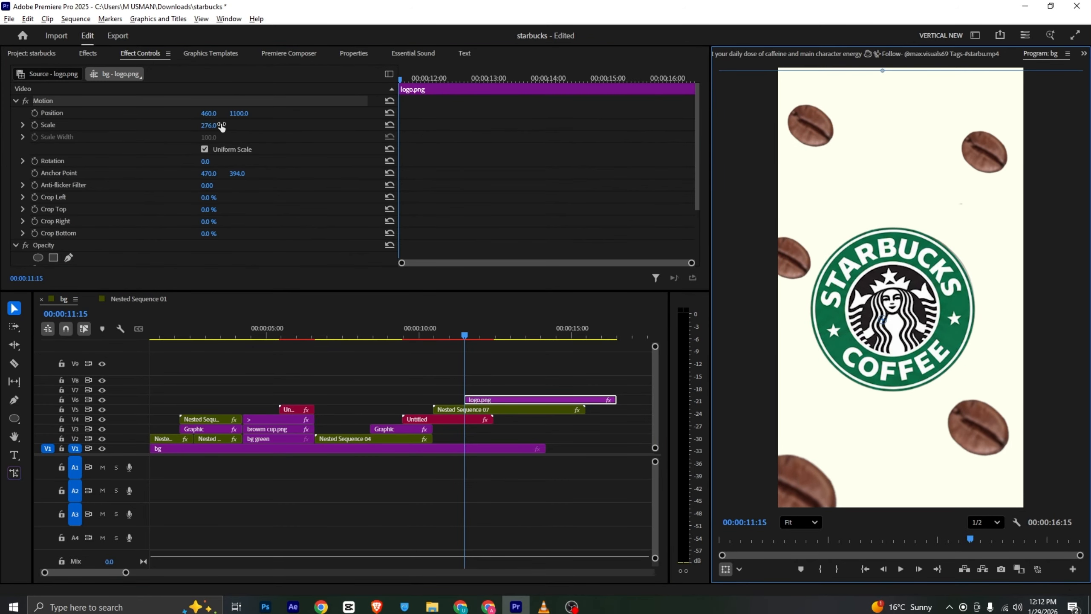
drag(215, 125, 200, 126)
drag(857, 317, 862, 313)
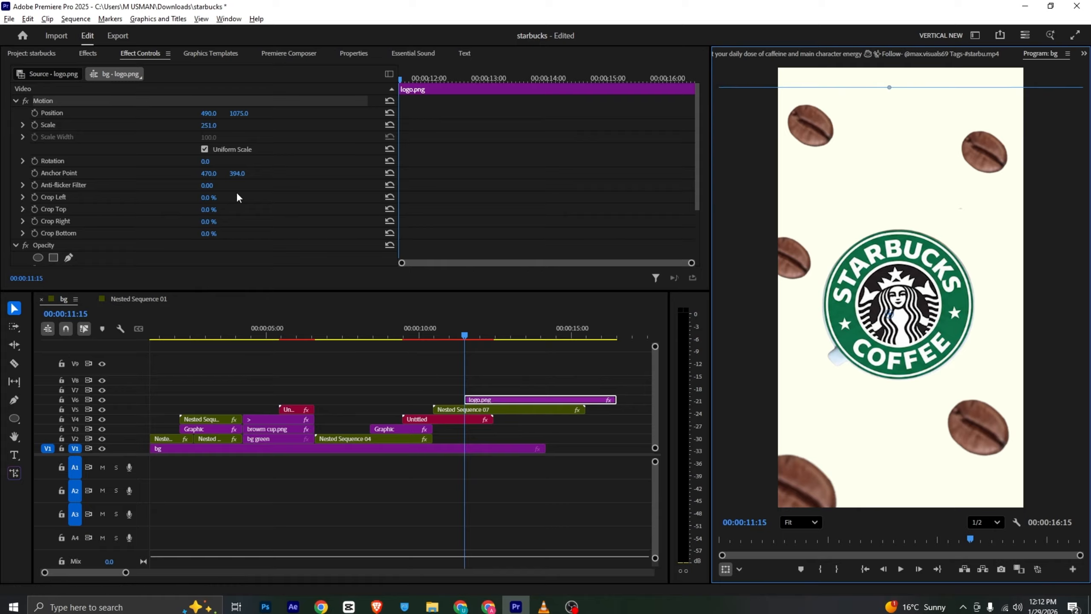
Enable rotation keyframing for the logo at 00:00:11:15, try 3x at 00:00:13:24 and undo that second keyframe
click(34, 160)
drag(429, 75, 537, 96)
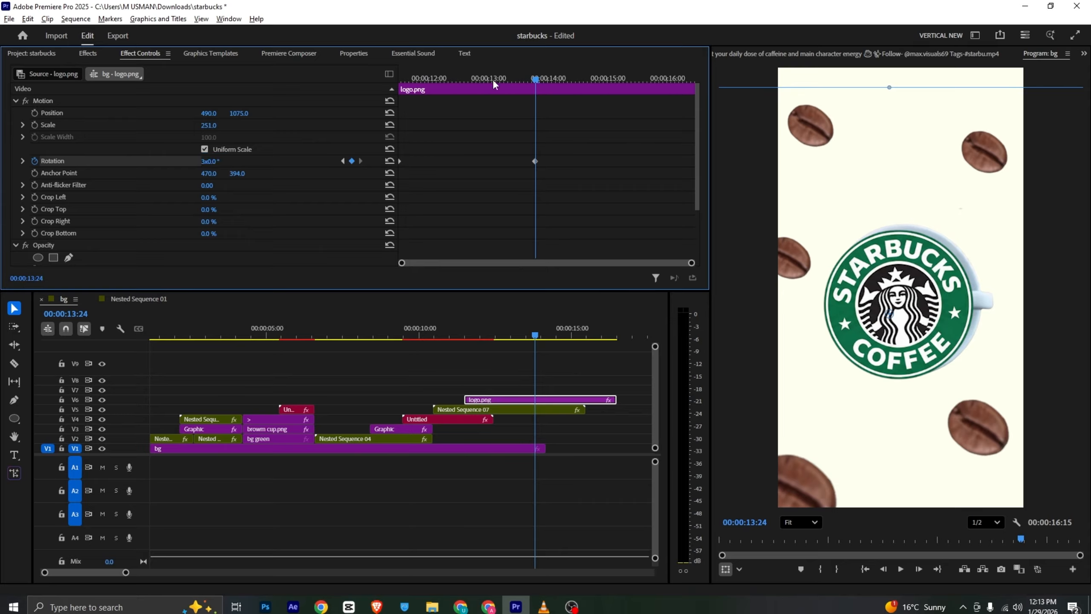
drag(493, 79, 444, 128)
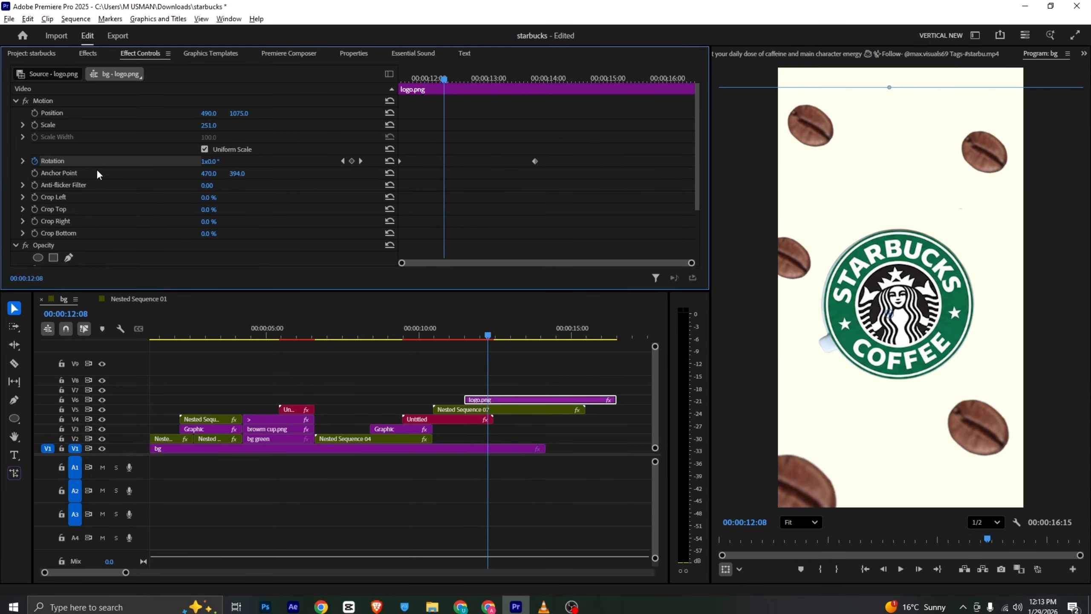
key(ctrl+z)
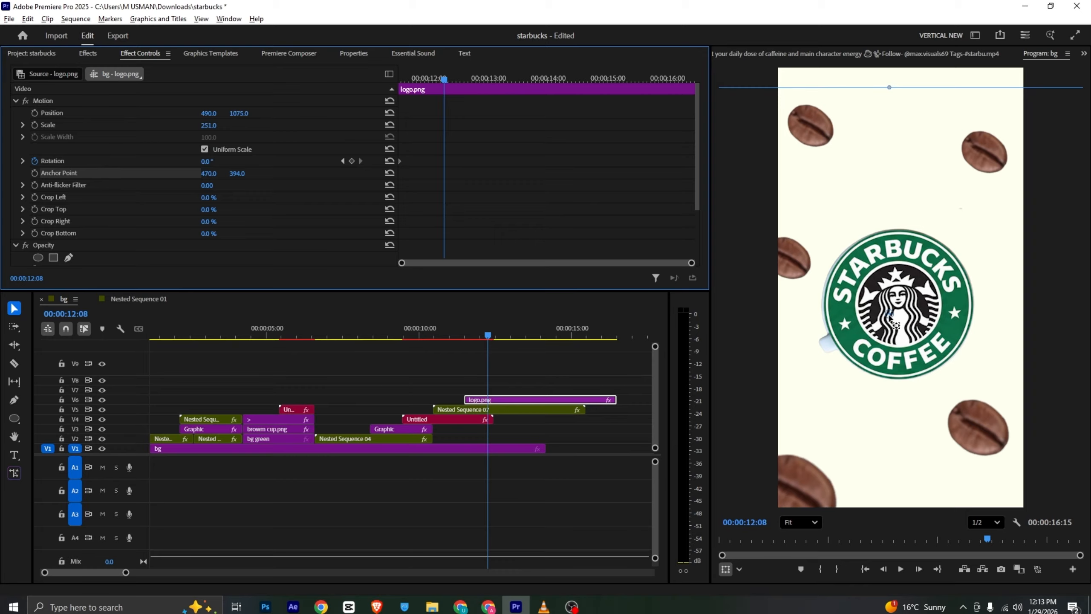
Center the logo's anchor point at 488.9, 375.1, keyframe its rotation to 2x at 00:00:14:12 and scrub through the spin
click(892, 317)
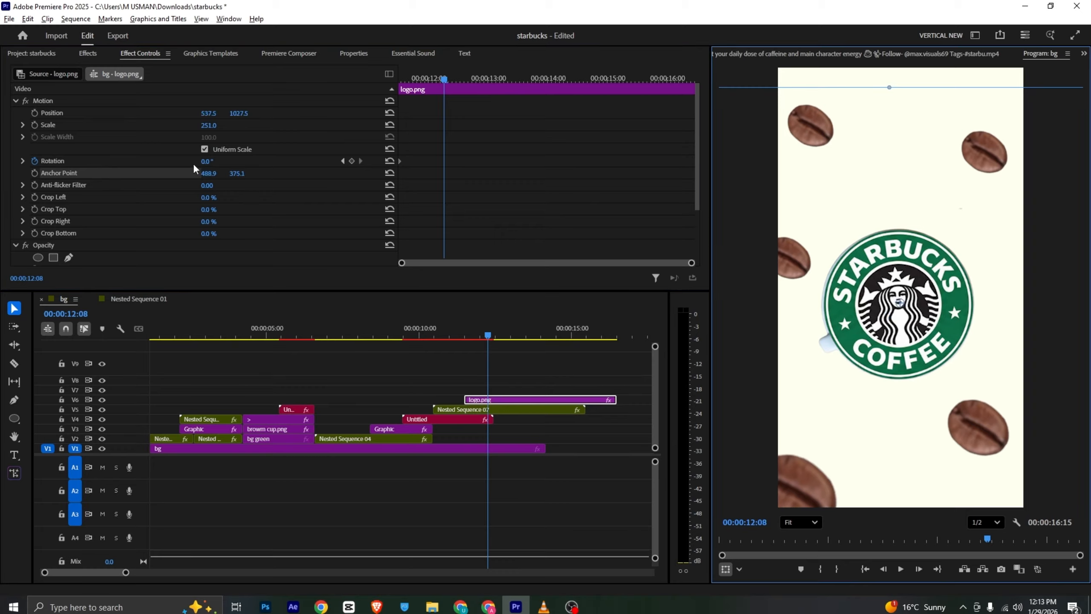
drag(471, 78, 574, 82)
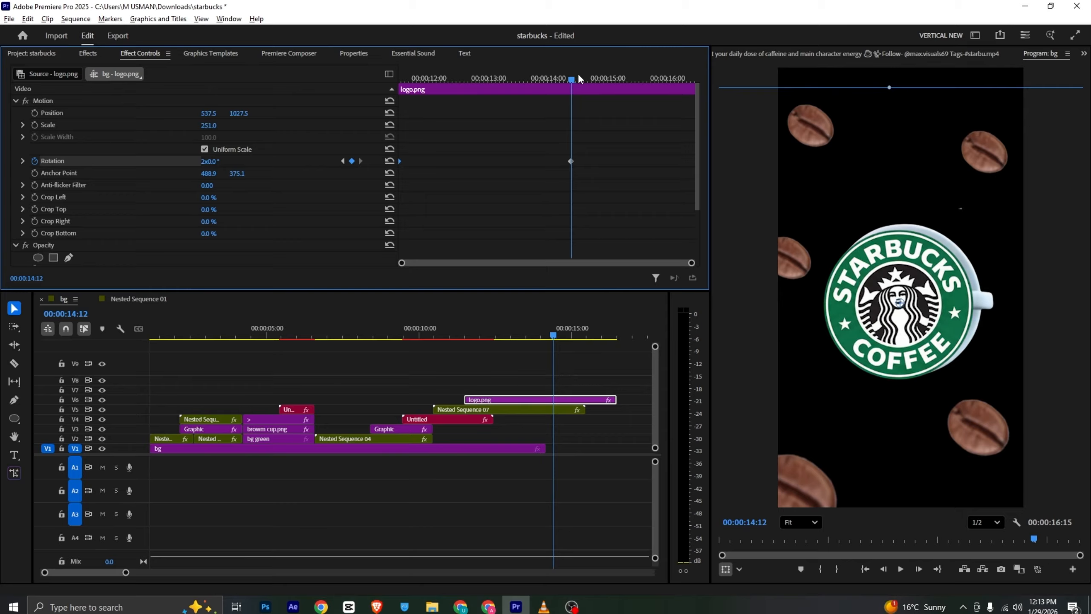
drag(578, 75, 458, 91)
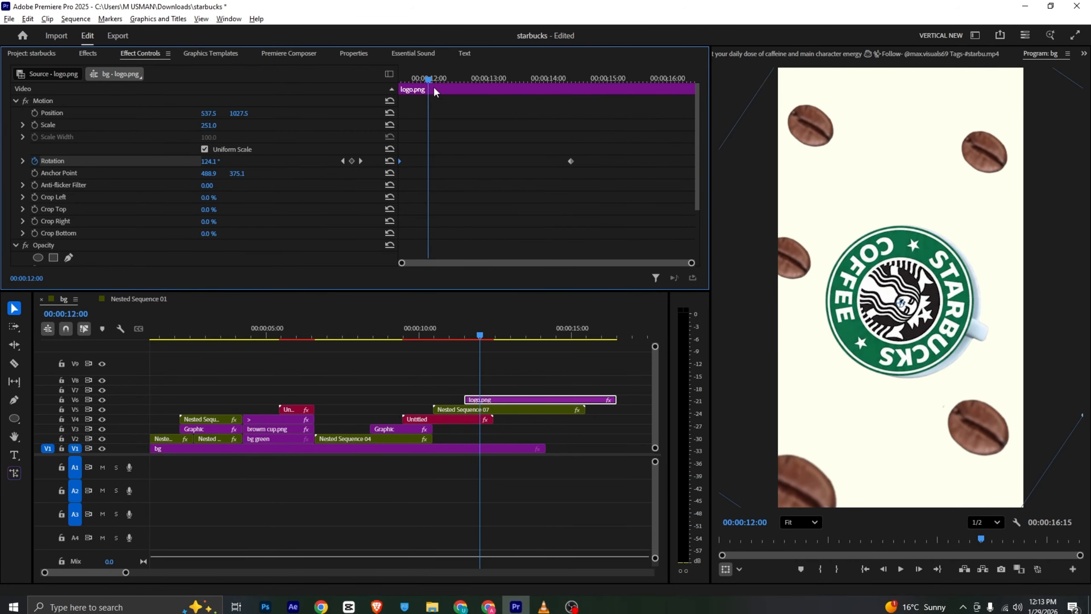
drag(421, 82, 389, 85)
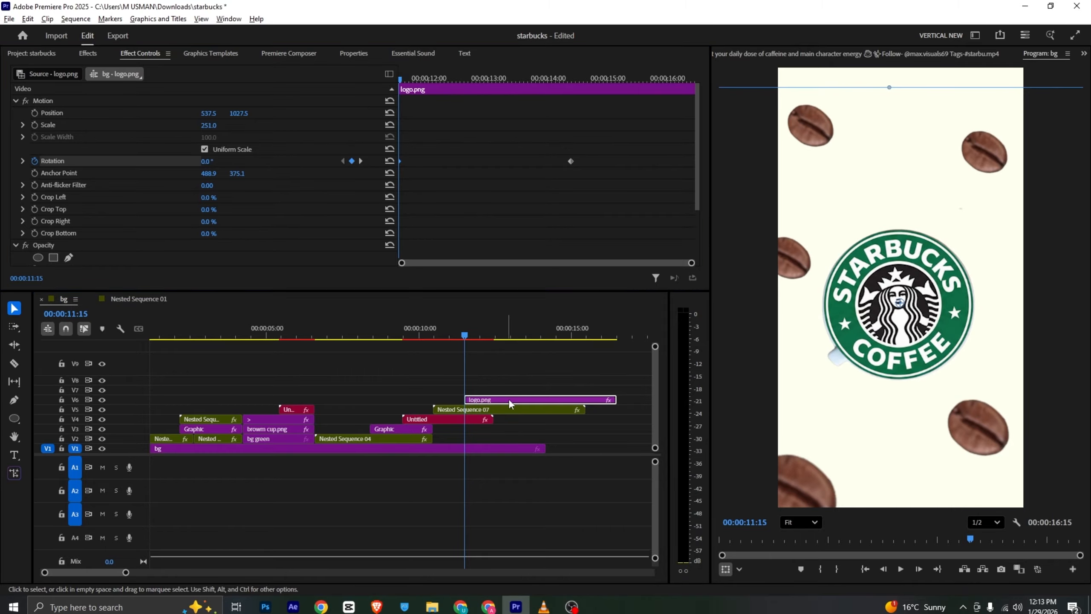
Move the logo.png clip to start where the V4 Untitled clip ends, compare with the reference and play back the spin
drag(508, 399, 542, 404)
drag(473, 336, 488, 334)
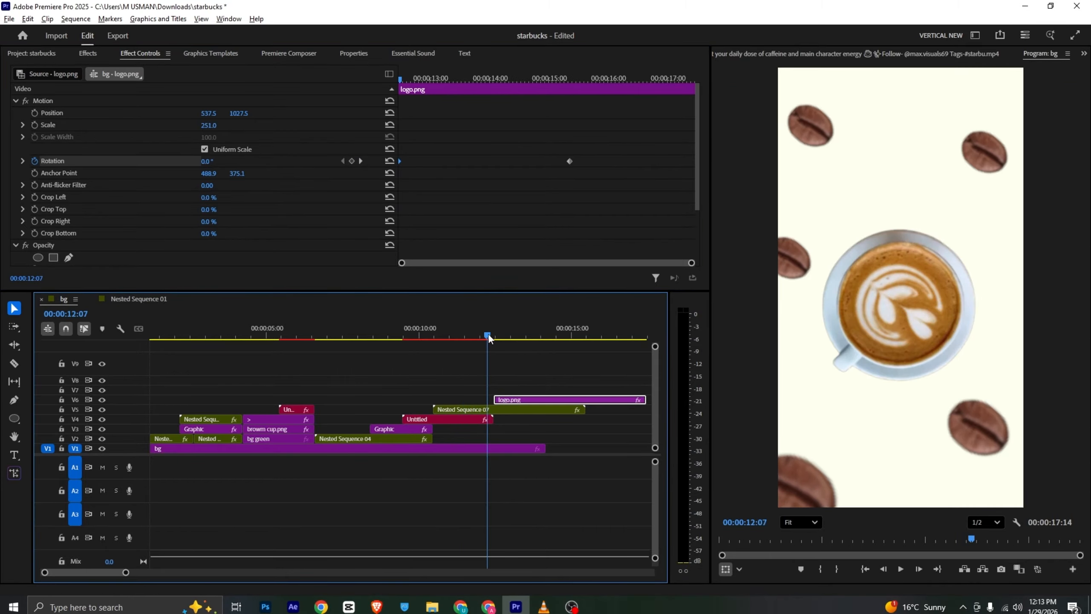
key(alt+Tab)
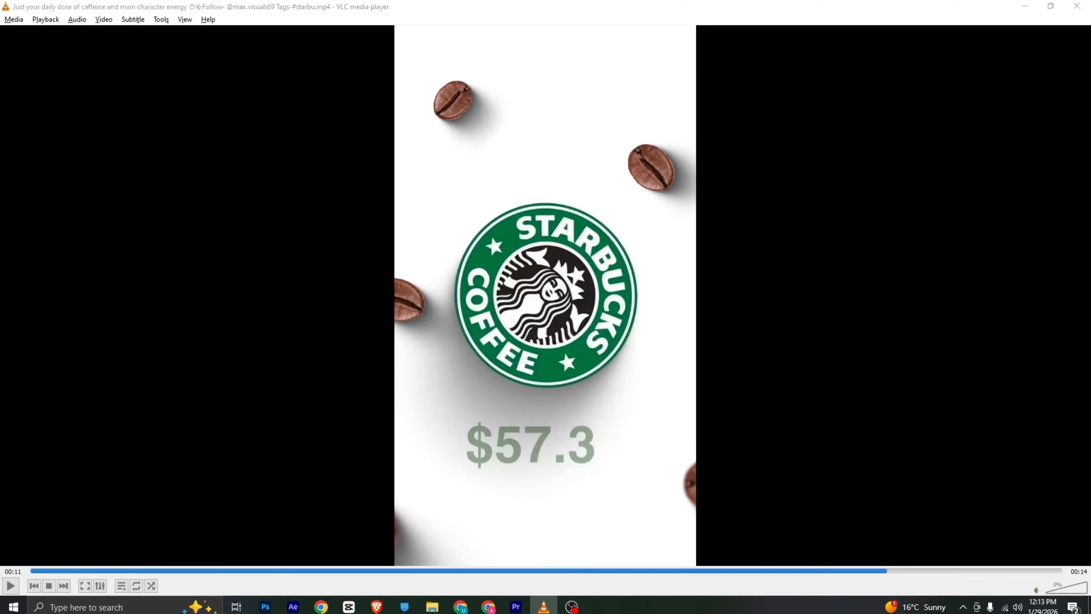
key(alt+Tab)
key(space)
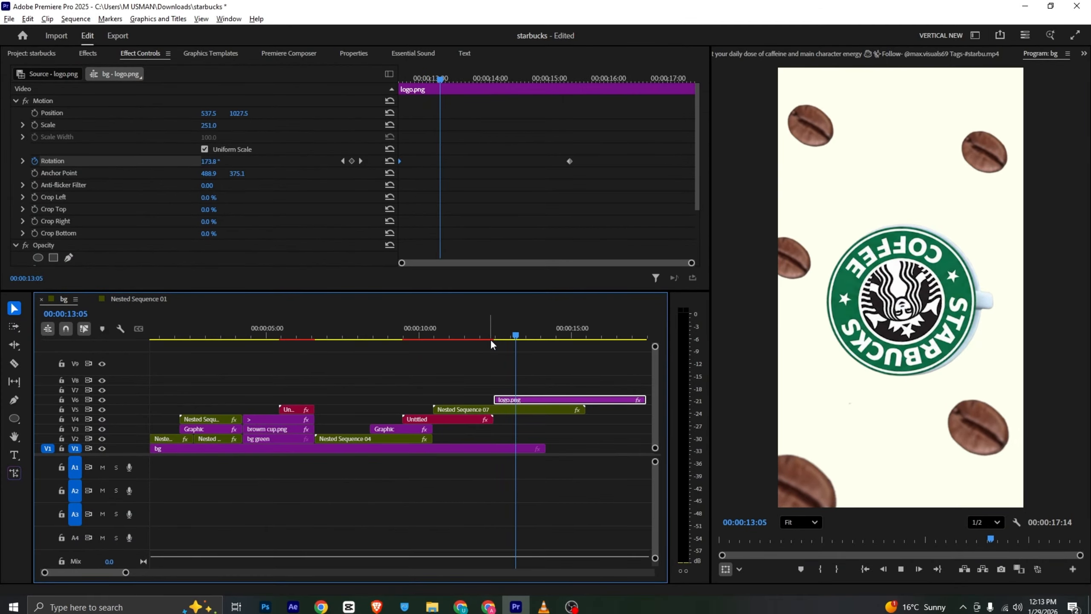
key(space)
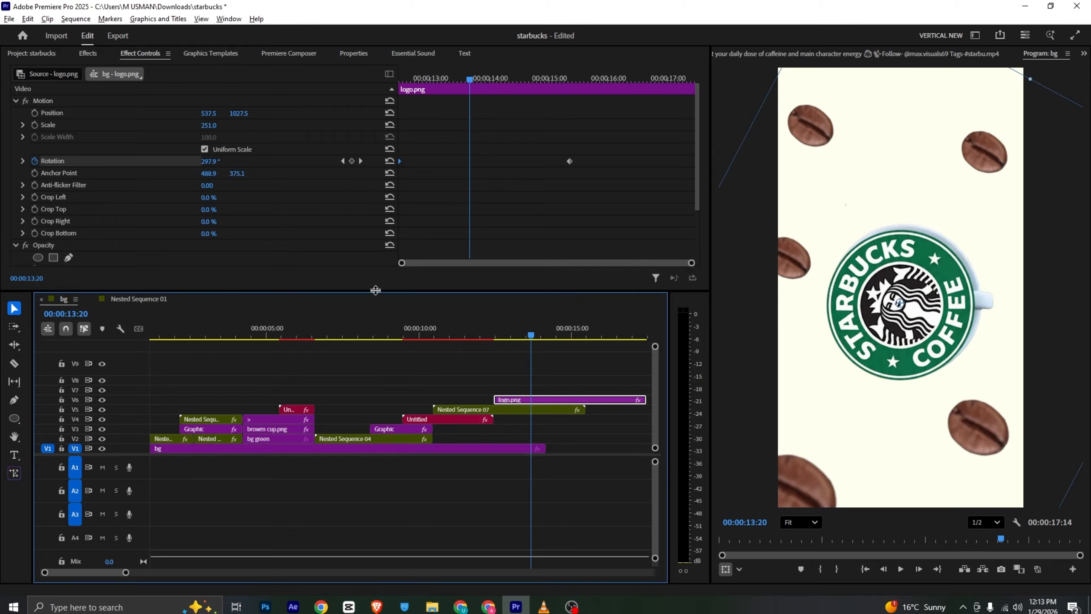
Open the graphics templates and check the price text below the logo in the VLC reference video
click(214, 55)
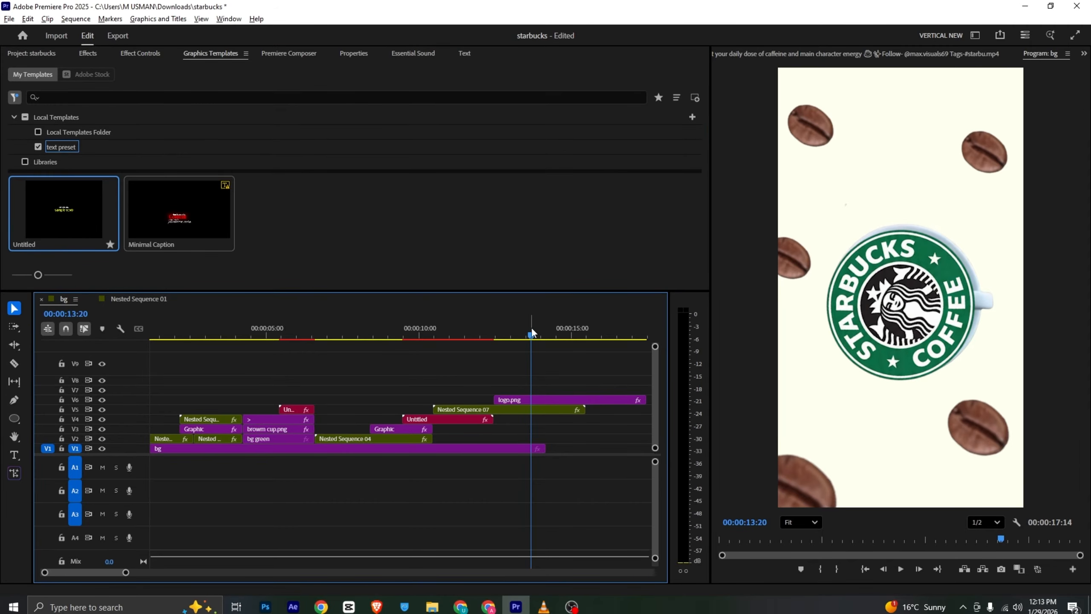
key(alt+Tab)
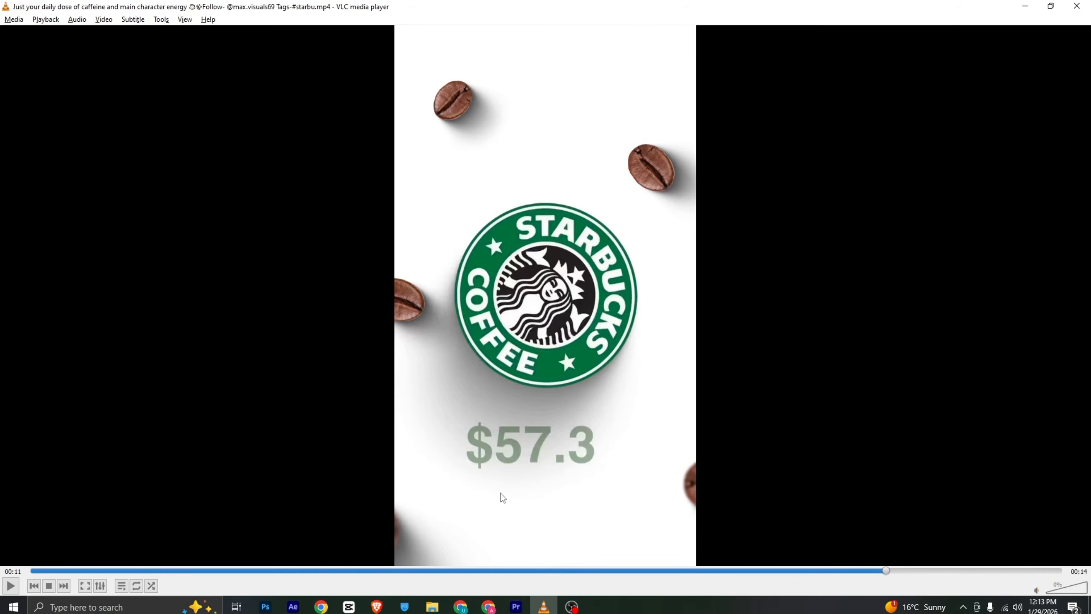
click(516, 607)
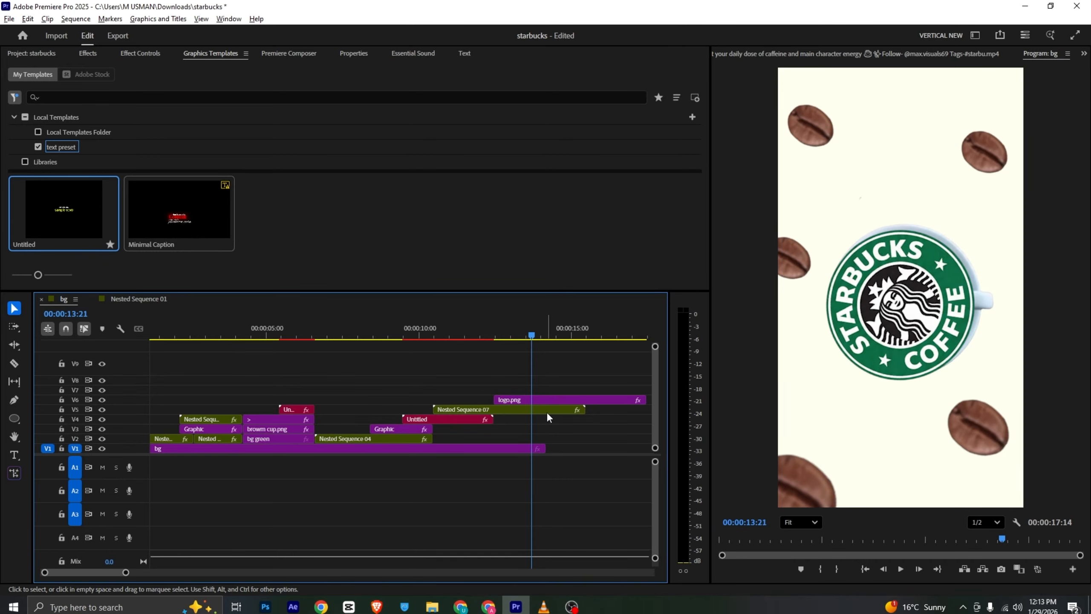